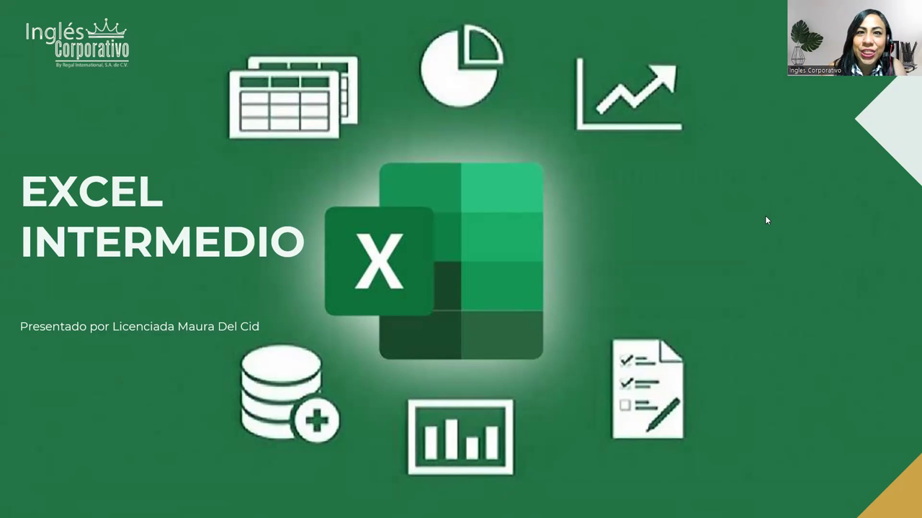
Step: Advance the slideshow past the title slides to the OBJETIVO slide
click(834, 248)
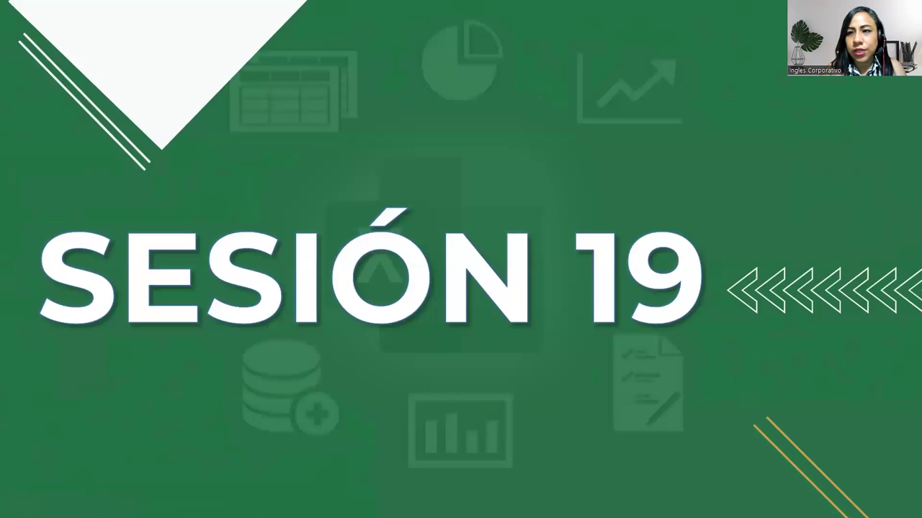
key(Right)
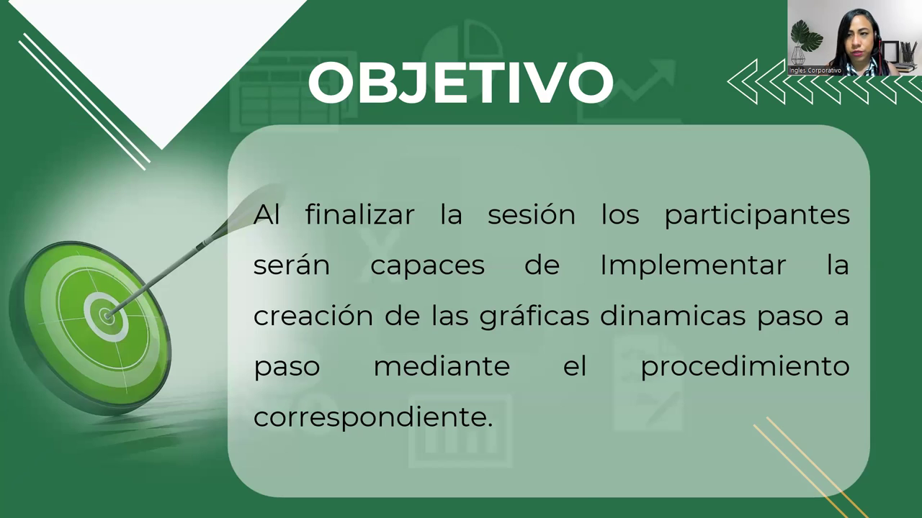
Step: Advance through the GRÁFICOS DINÁMICOS definition slide to the PASOS PARA CREAR EL GD slide
key(Right)
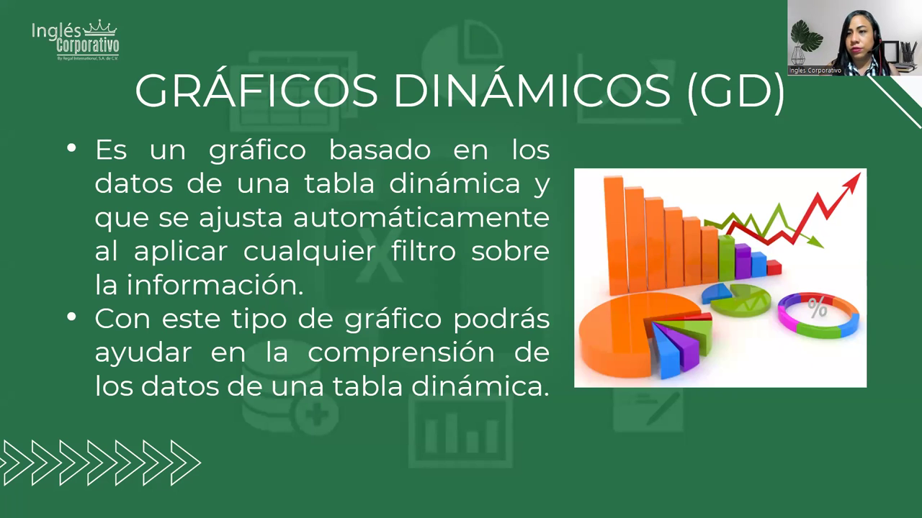
key(Right)
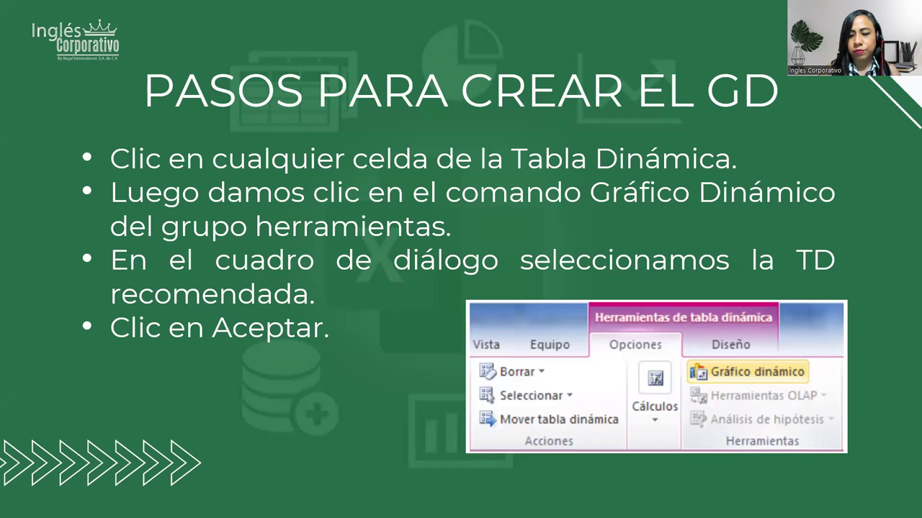
Step: Advance the slideshow to the DESARROLLO slide
key(Right)
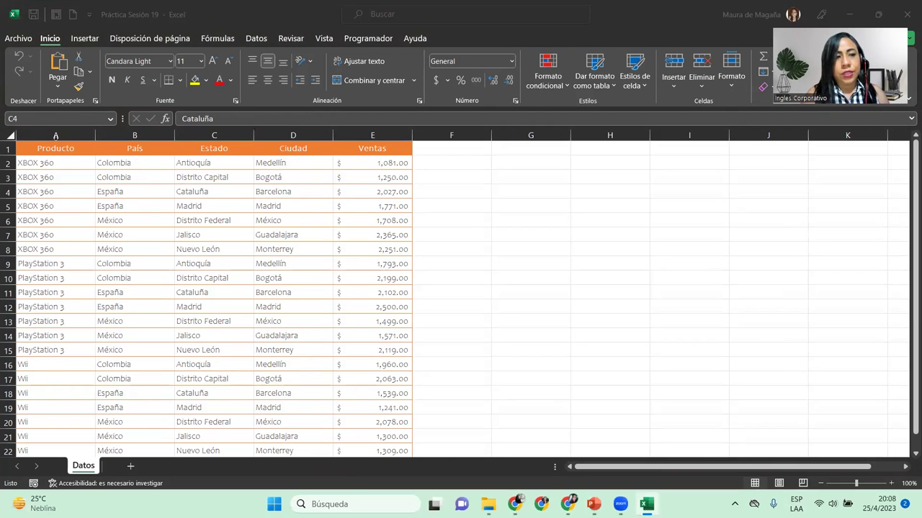
click(55, 144)
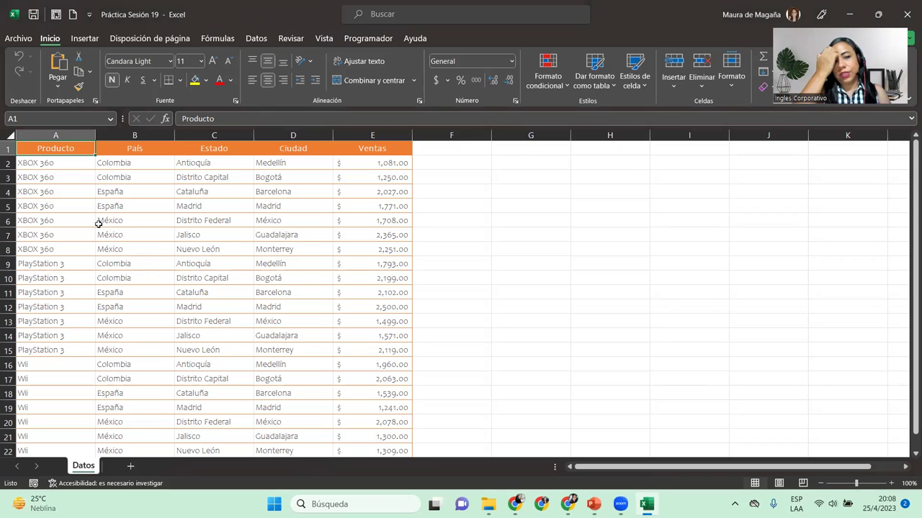
Step: Build a PivotTable on a new sheet with País as rows and Ventas summed as values
click(72, 190)
click(84, 38)
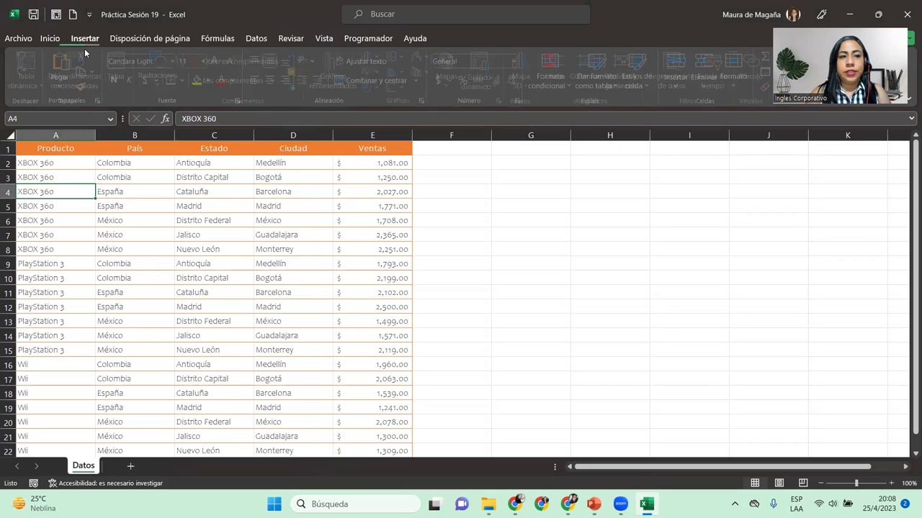
click(31, 66)
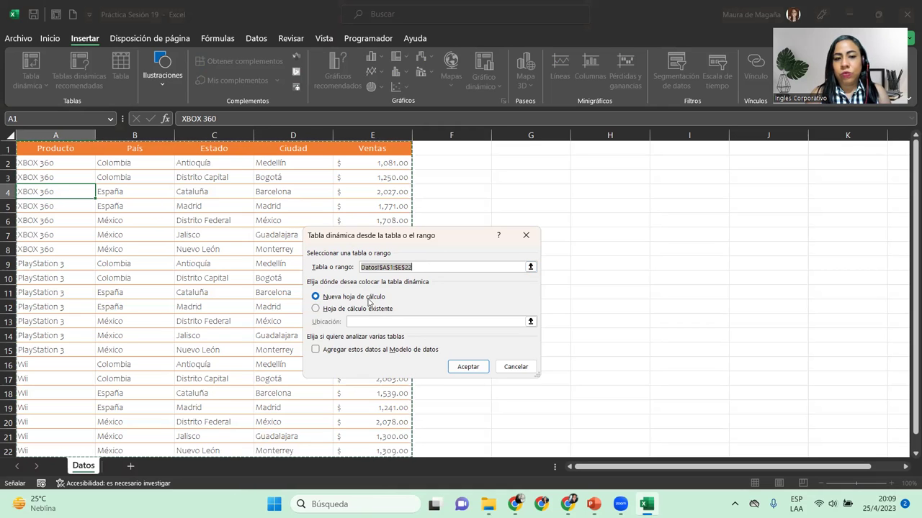
click(462, 368)
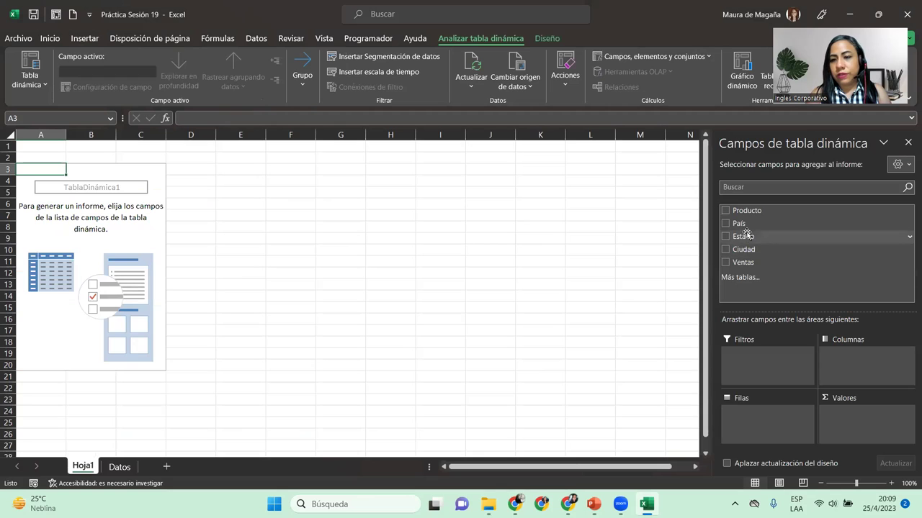
drag(742, 224, 765, 415)
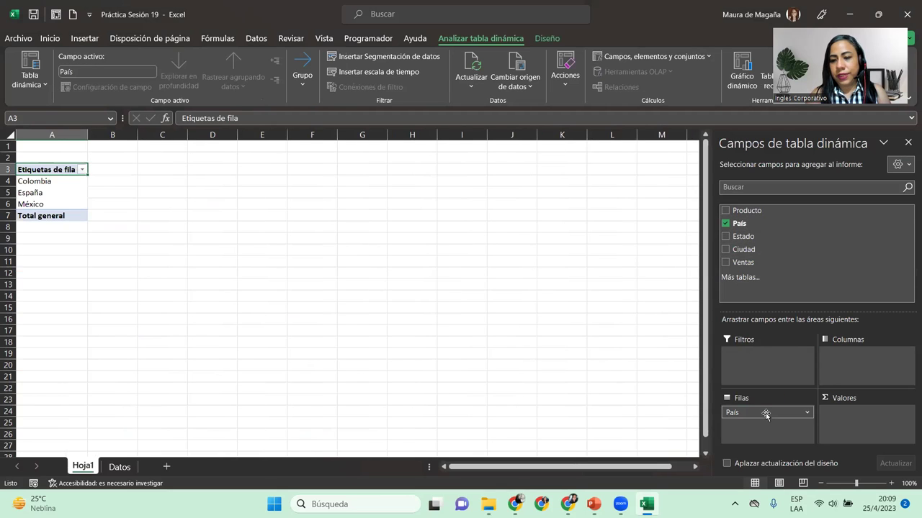
drag(741, 263, 864, 418)
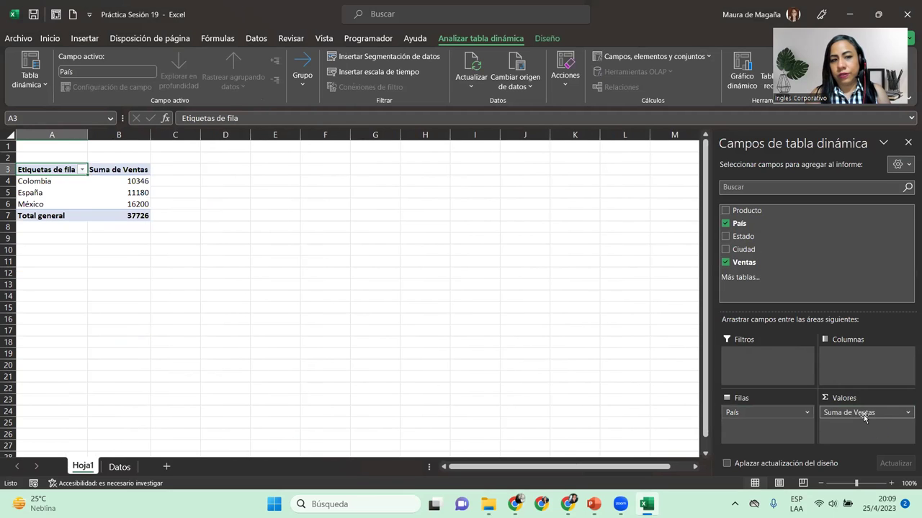
Step: Format Suma de Ventas as Accounting with the $ Español (El Salvador) symbol and two decimals
click(907, 412)
click(828, 395)
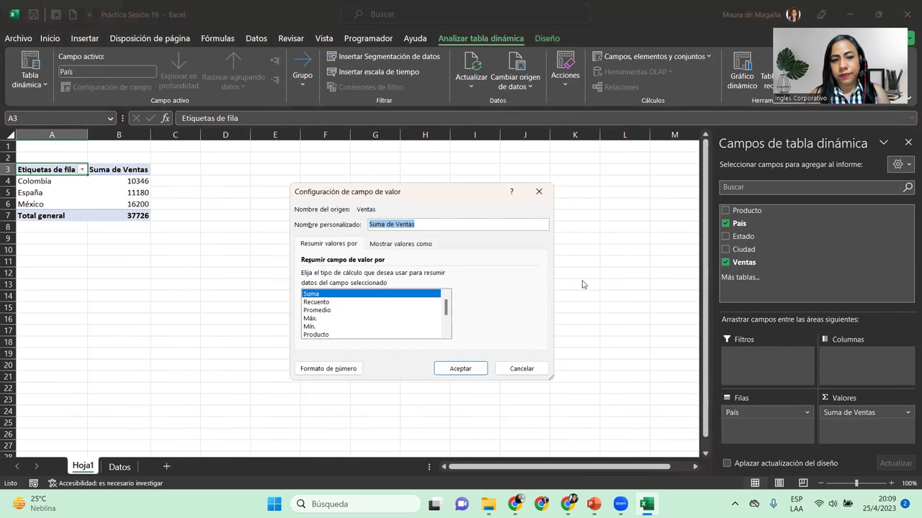
click(318, 367)
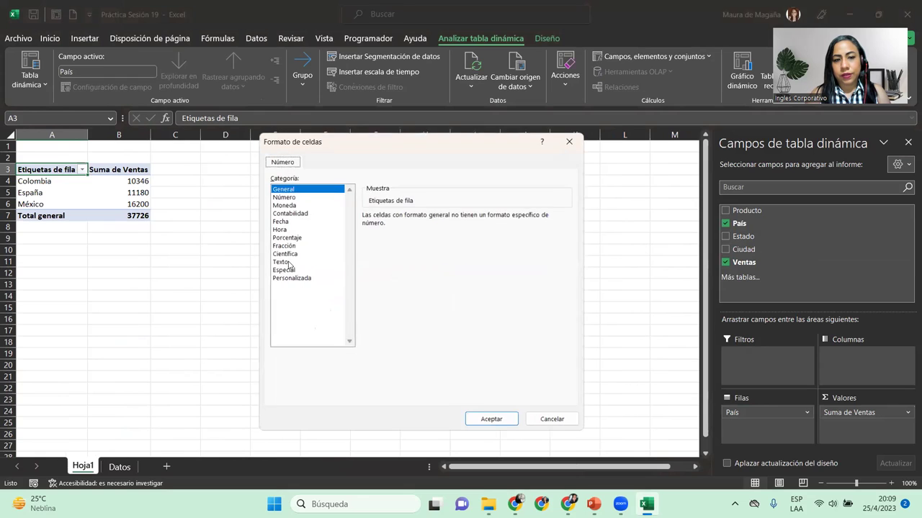
click(290, 214)
click(568, 230)
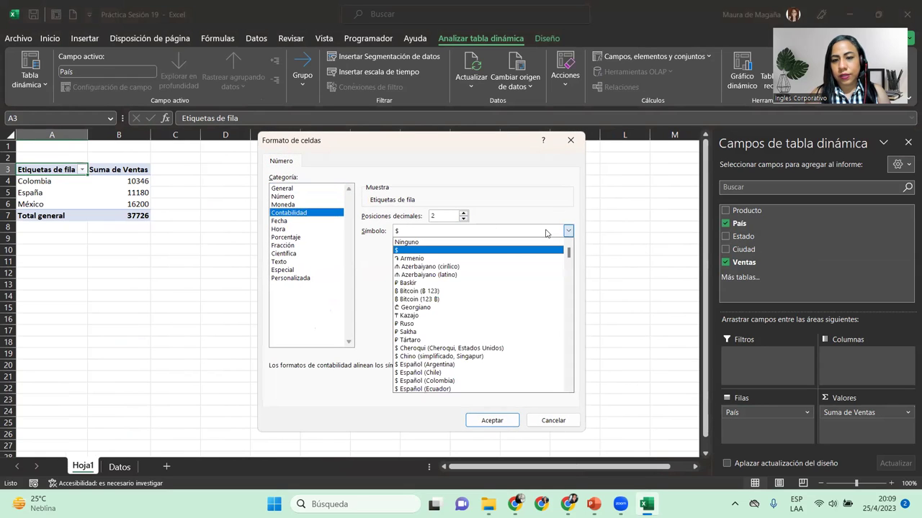
scroll(566, 388, down, 1)
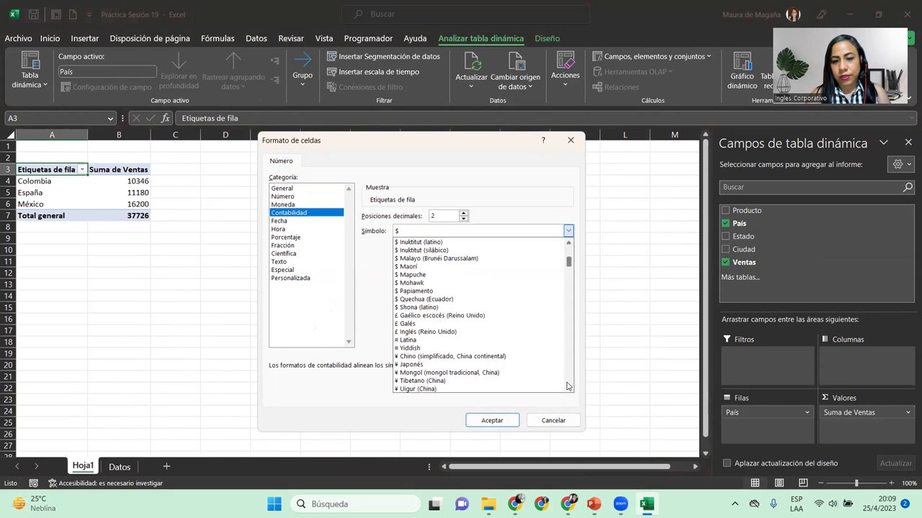
click(569, 231)
double_click(568, 231)
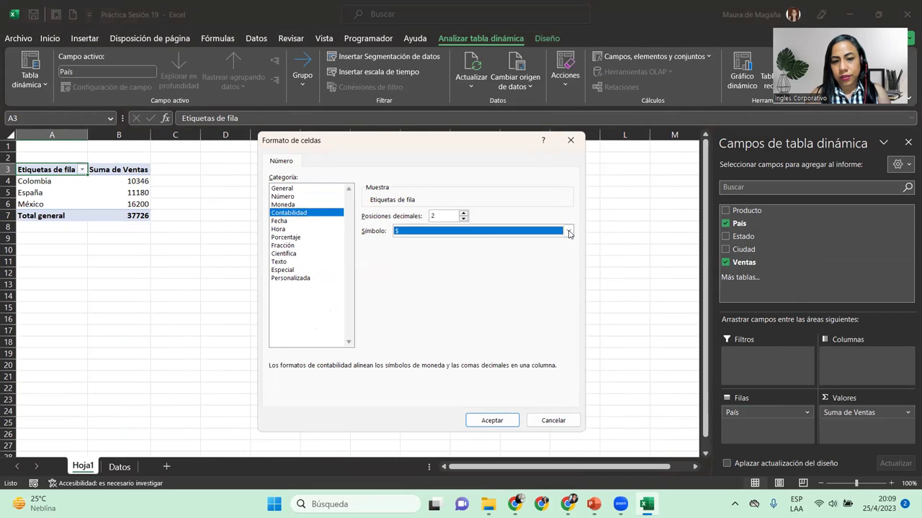
click(568, 231)
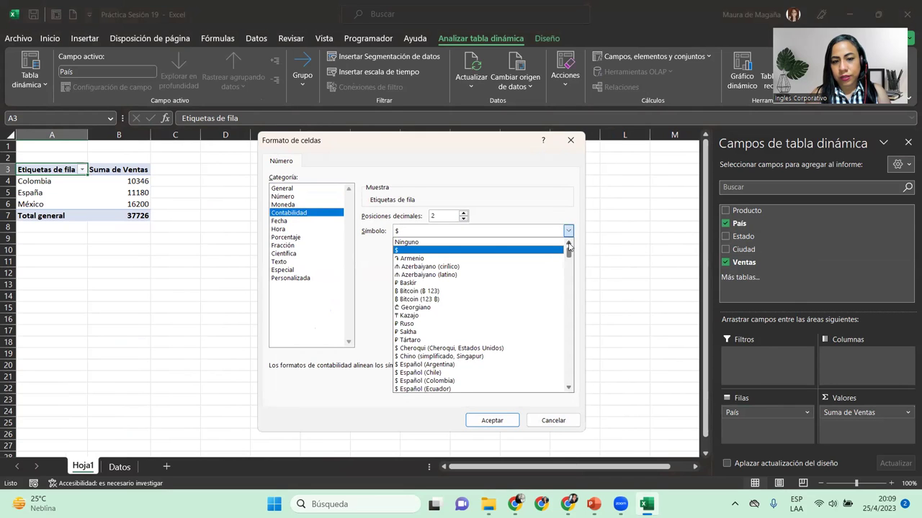
scroll(568, 252, down, 5)
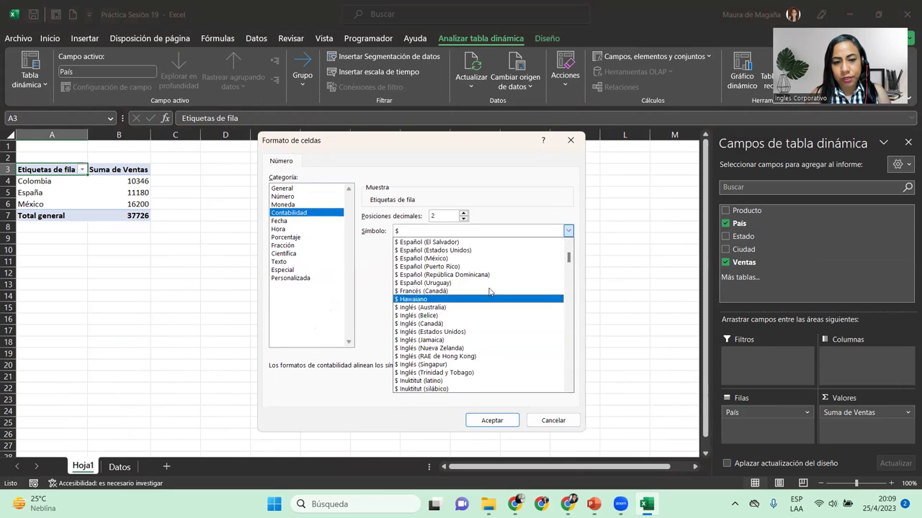
click(508, 242)
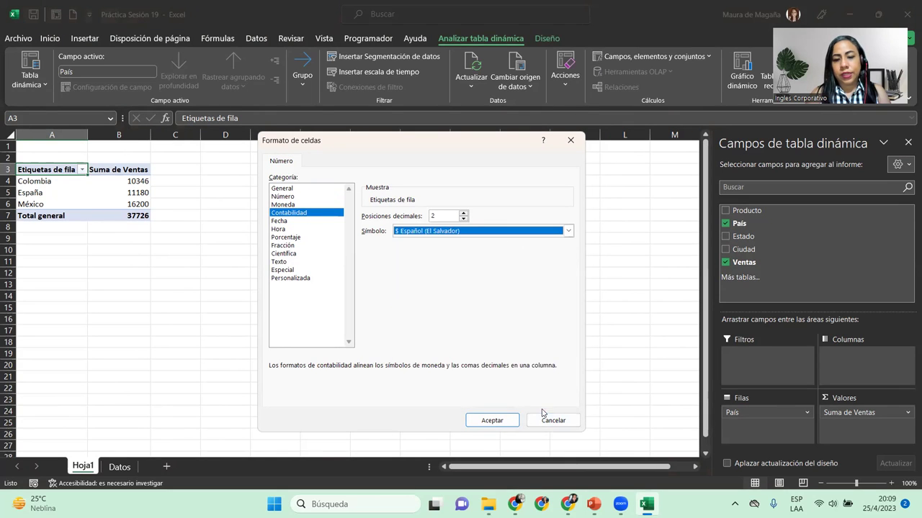
click(492, 421)
click(462, 370)
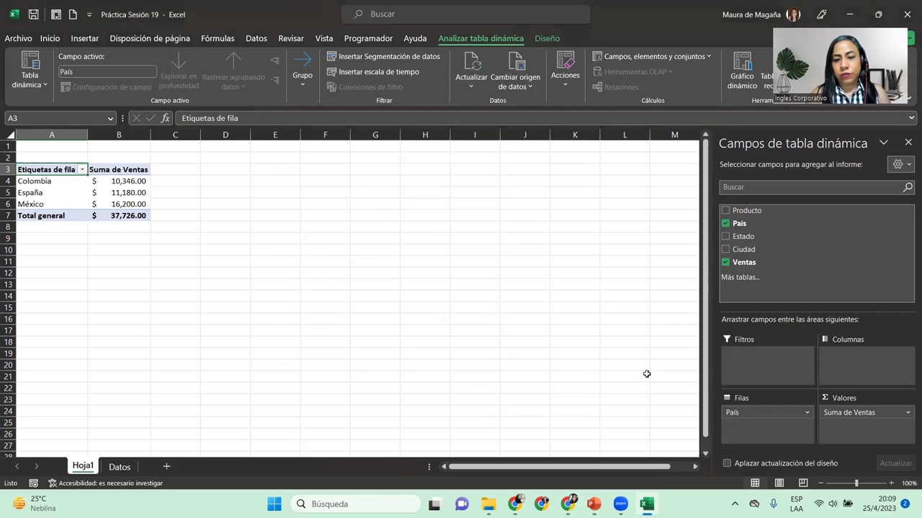
click(891, 484)
click(891, 484)
click(892, 484)
click(891, 484)
click(892, 484)
click(891, 484)
click(891, 484)
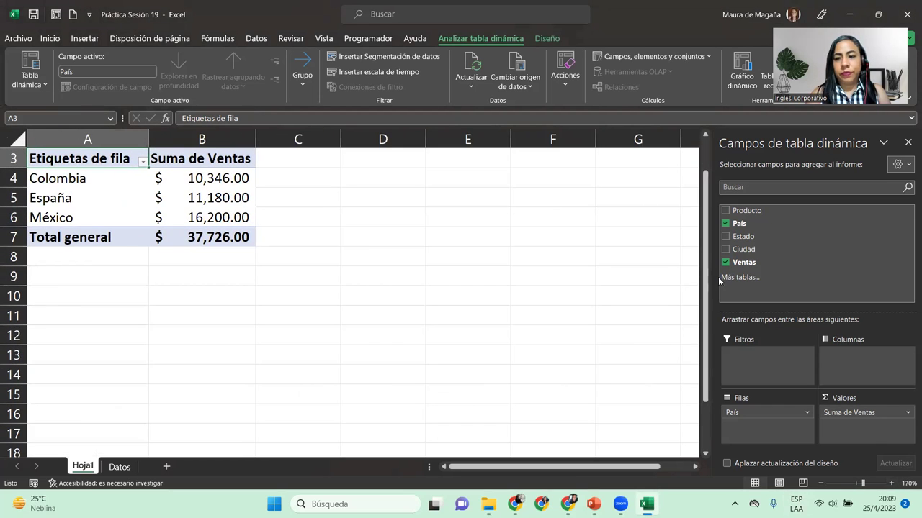
scroll(669, 275, up, 1)
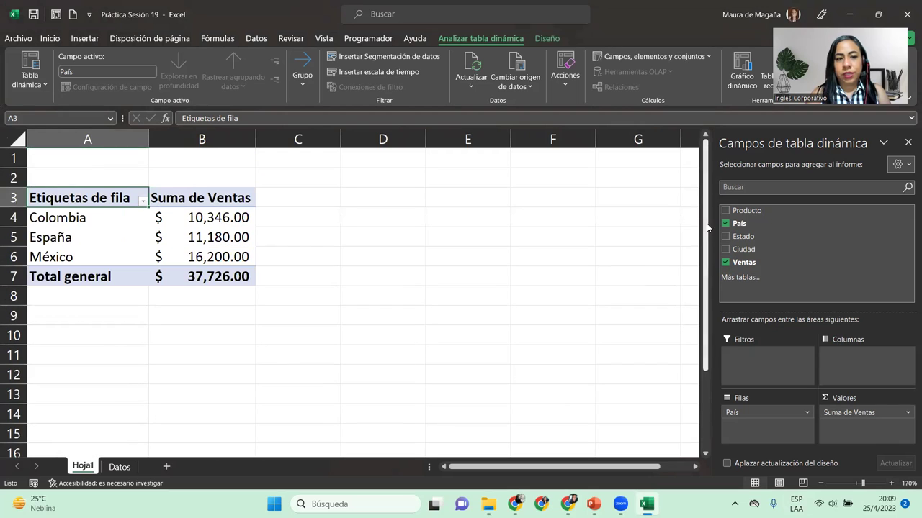
click(95, 214)
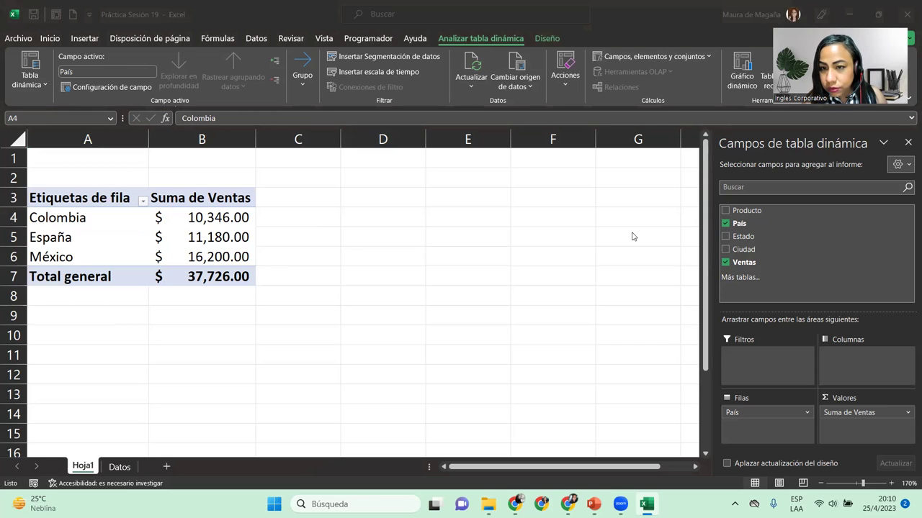
click(462, 41)
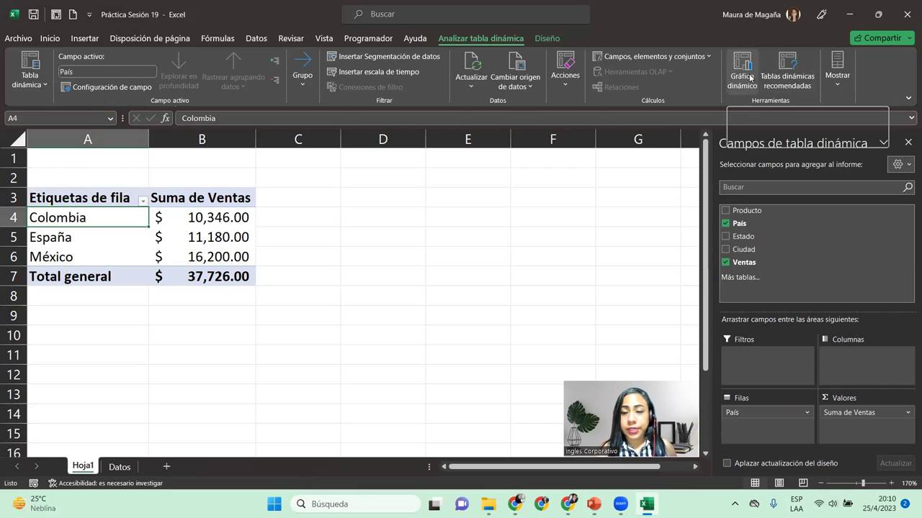
Step: Browse the PivotChart chart types, previewing line, pie, bar, area, scatter through box and whisker
click(750, 77)
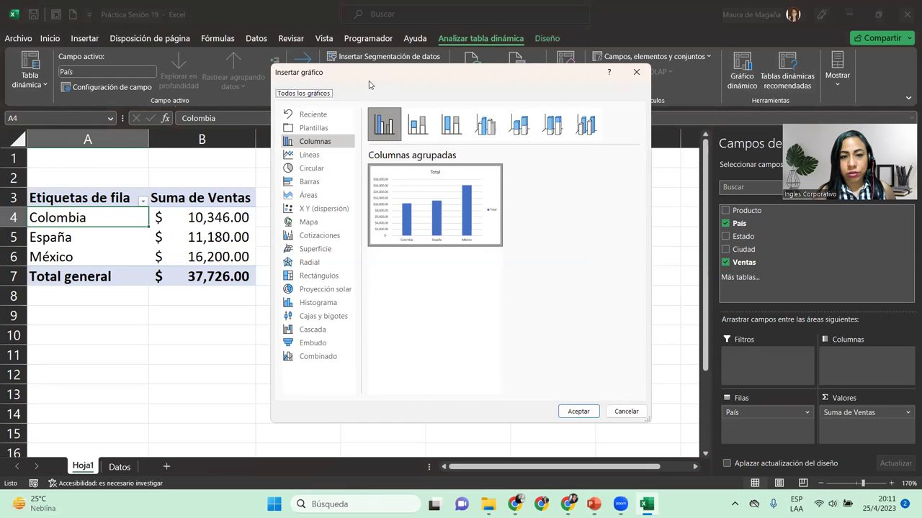
drag(374, 81, 372, 87)
click(307, 161)
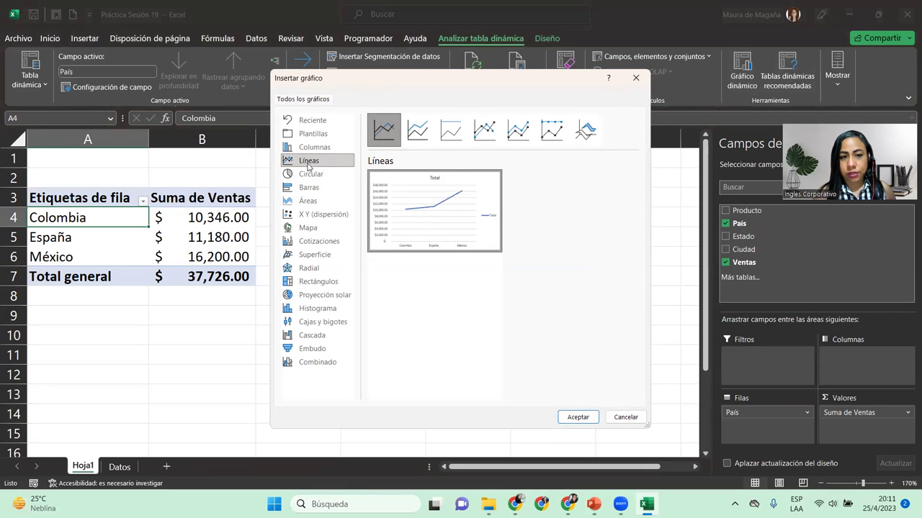
click(309, 174)
click(308, 200)
click(309, 187)
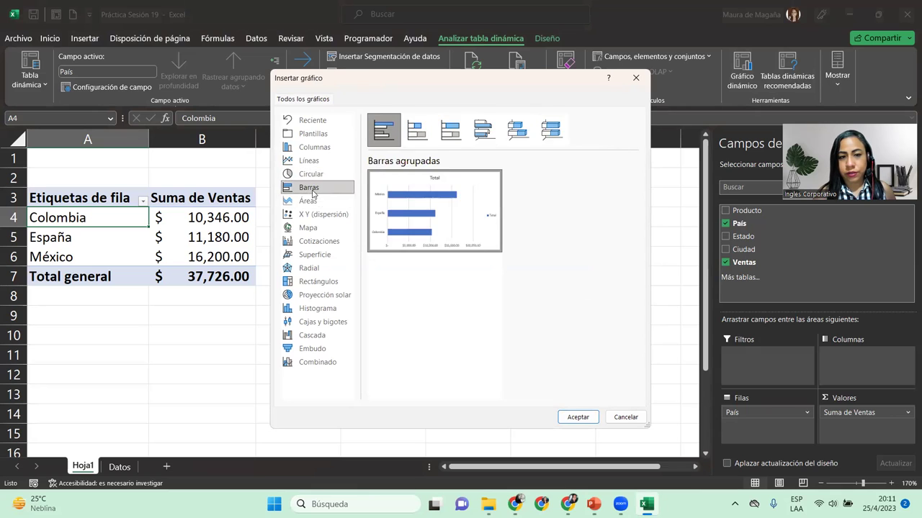
click(311, 214)
click(311, 227)
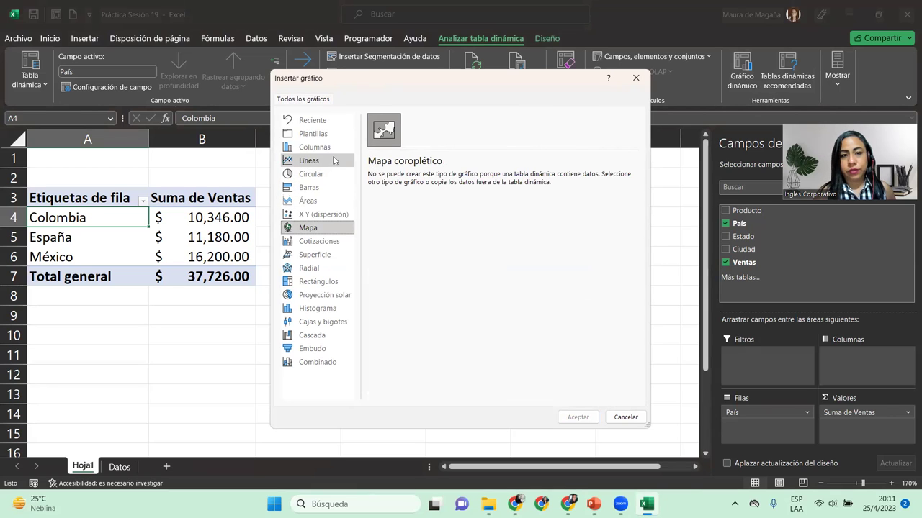
click(334, 149)
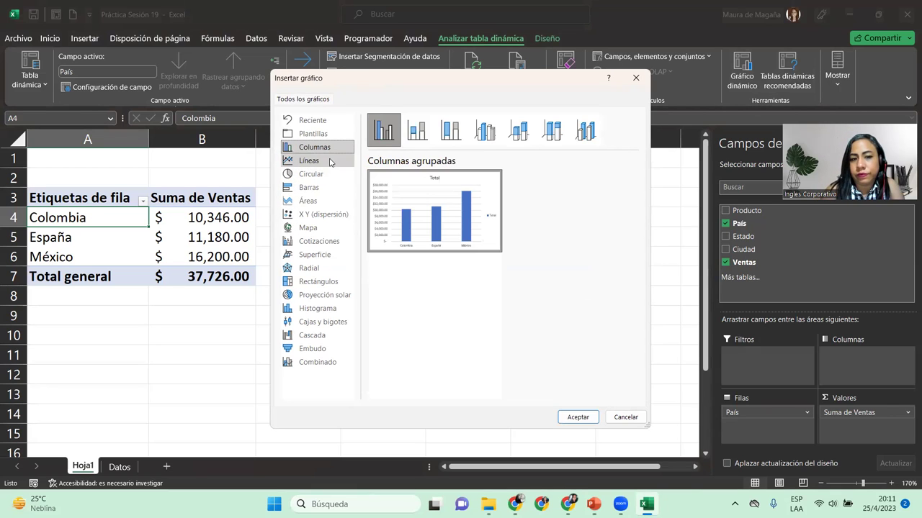
click(330, 164)
click(330, 175)
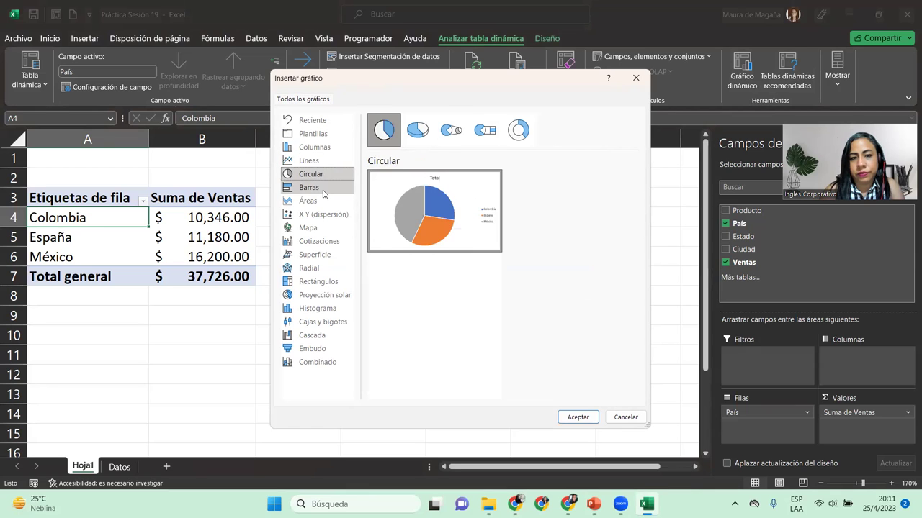
click(328, 188)
click(324, 201)
click(324, 218)
click(311, 228)
click(328, 241)
click(316, 256)
click(311, 268)
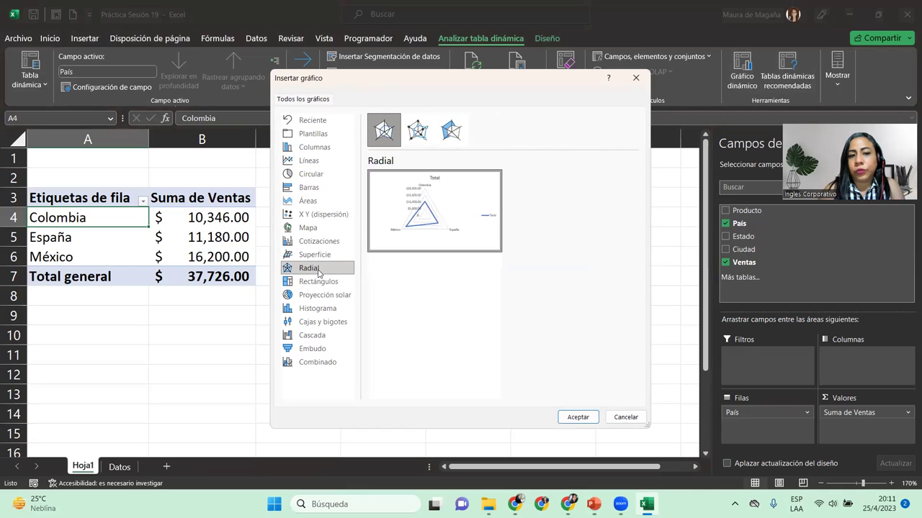
click(314, 282)
click(311, 297)
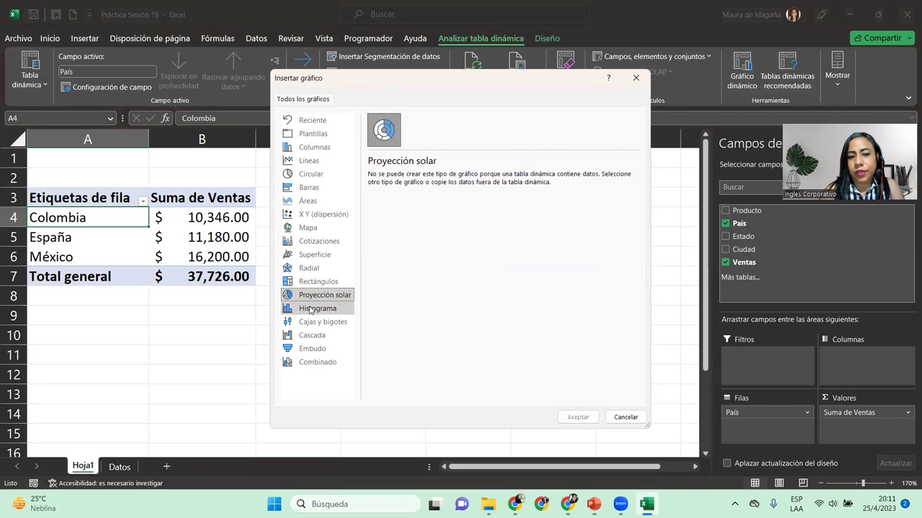
click(309, 309)
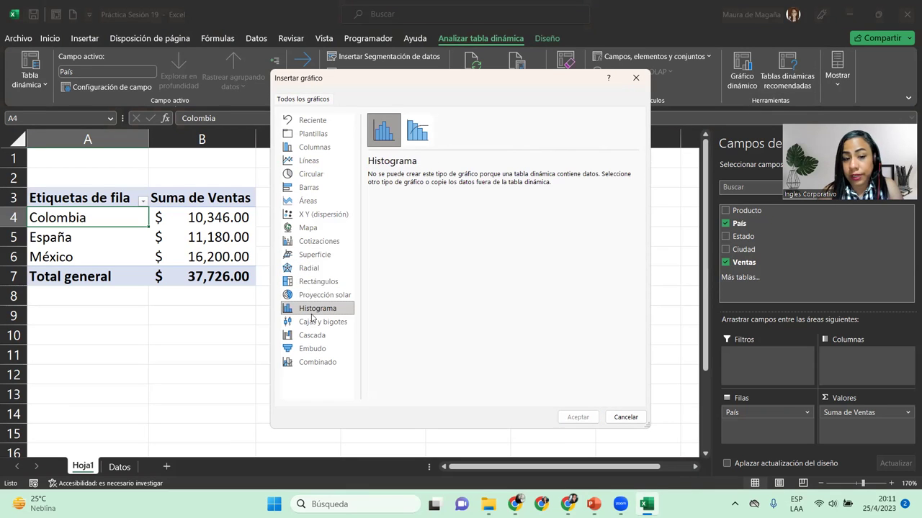
click(313, 323)
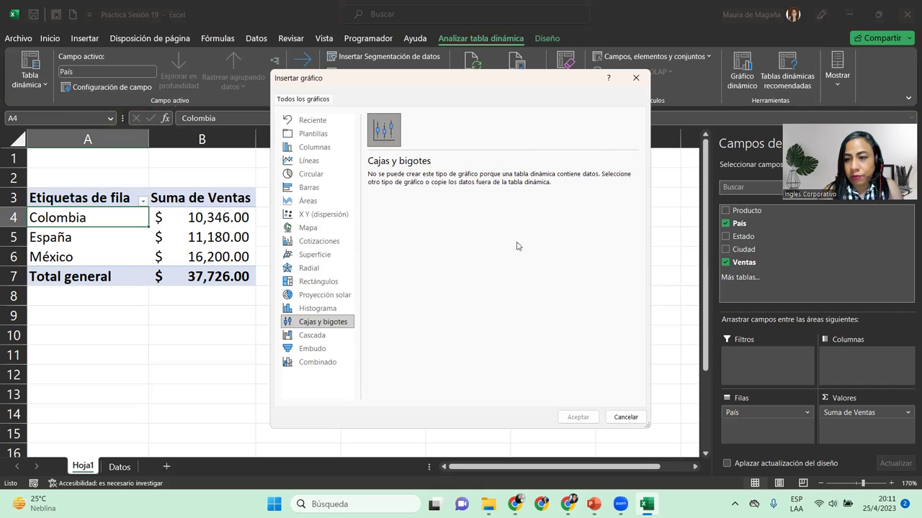
Step: Insert a Circular 3D pie PivotChart of the sales by country
click(310, 188)
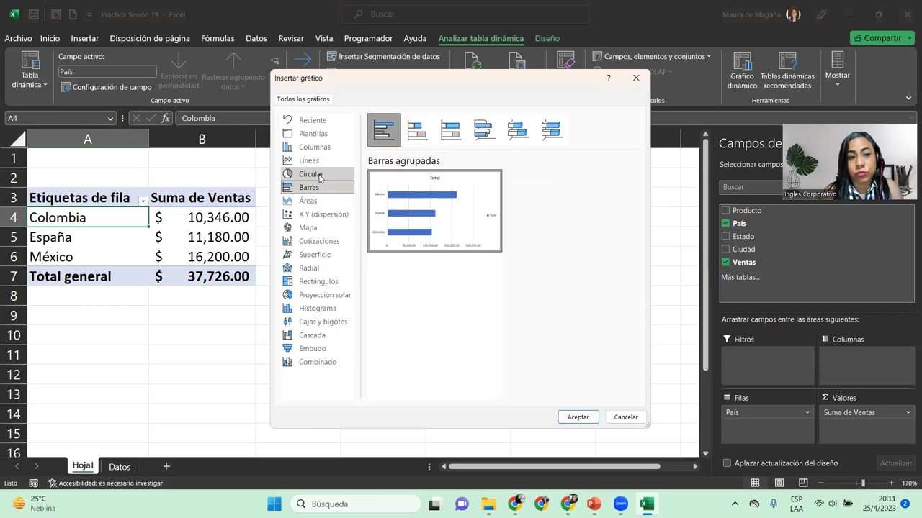
click(322, 174)
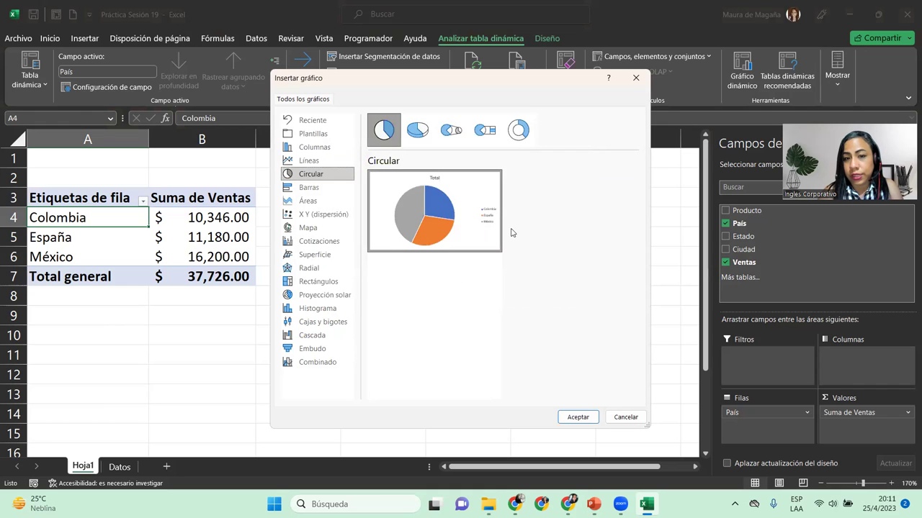
mouse_move(438, 224)
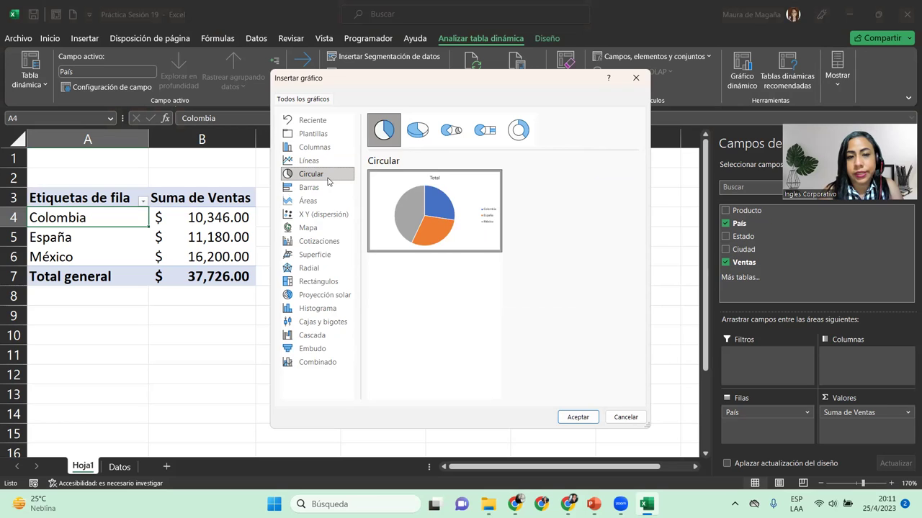
click(423, 136)
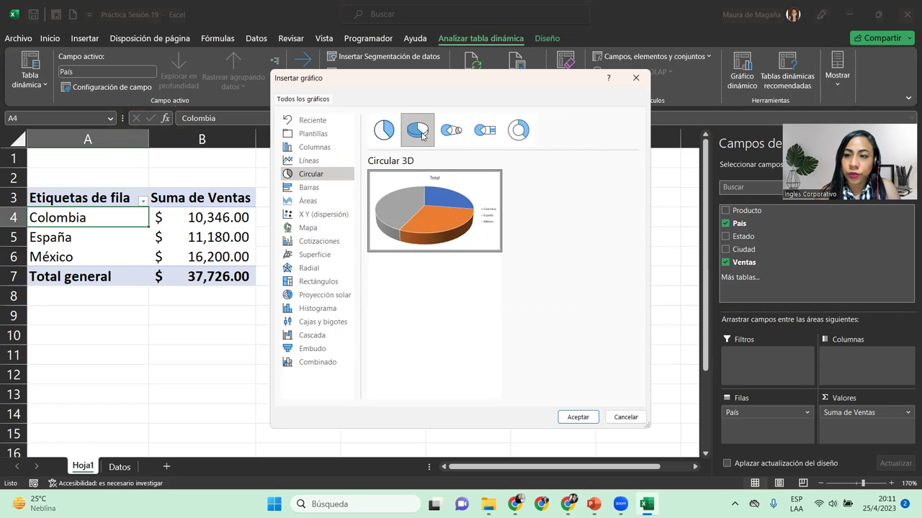
click(577, 418)
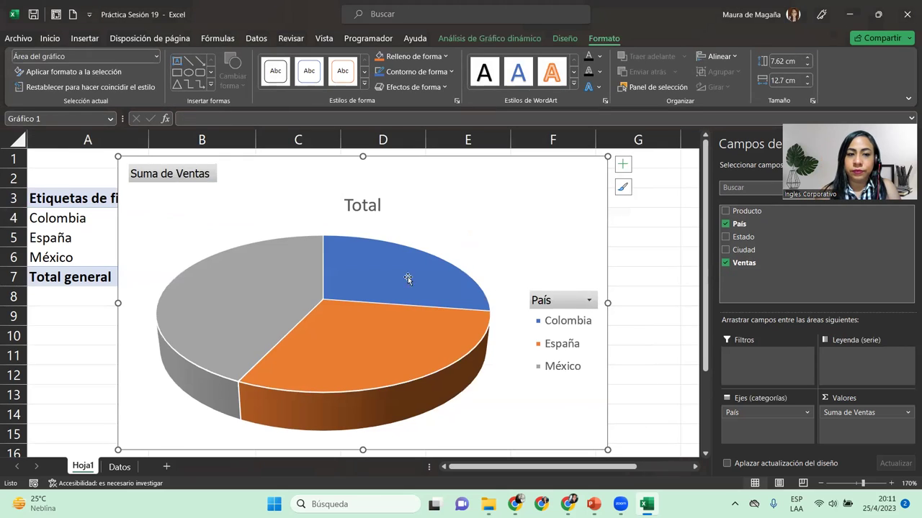
Step: Undo the pulled-apart pie slices and move the chart to the right of the PivotTable
drag(403, 277, 493, 300)
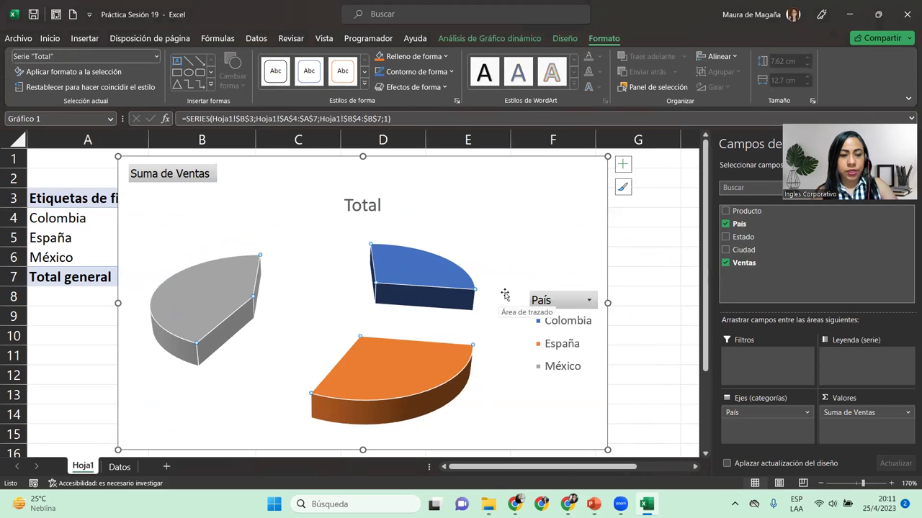
key(ctrl+z)
click(488, 192)
mouse_move(409, 168)
mouse_down()
mouse_move(554, 199)
mouse_move(546, 202)
mouse_up()
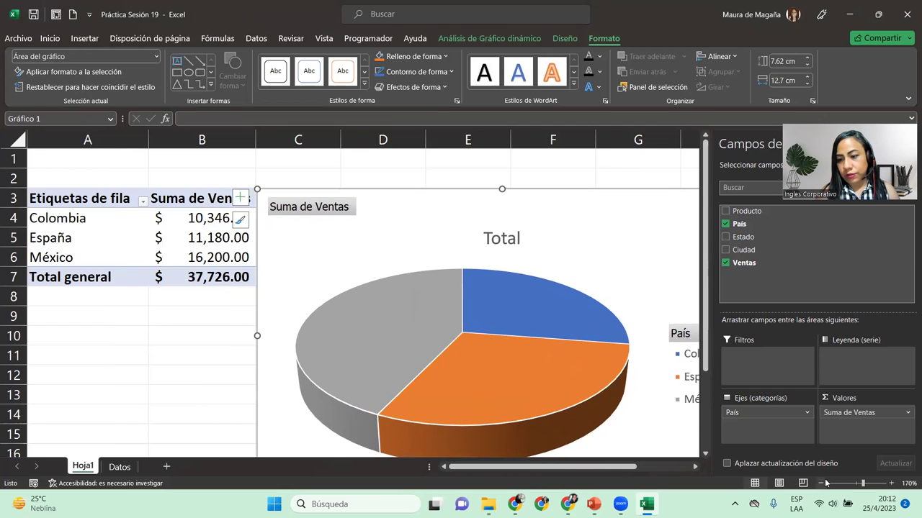
Step: Enlarge the pie chart to about 12.28 by 20.64 cm, reaching row 27
click(824, 484)
click(823, 483)
click(823, 483)
click(823, 484)
click(823, 483)
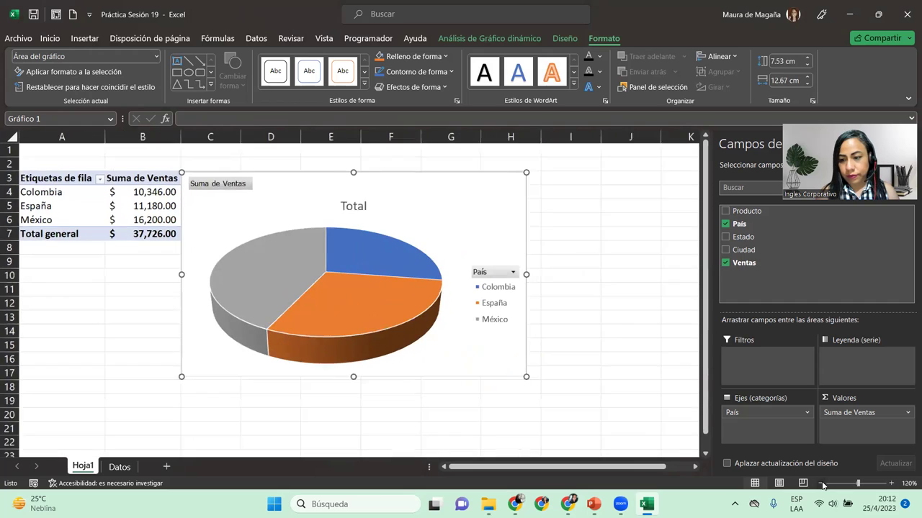
click(823, 483)
click(823, 483)
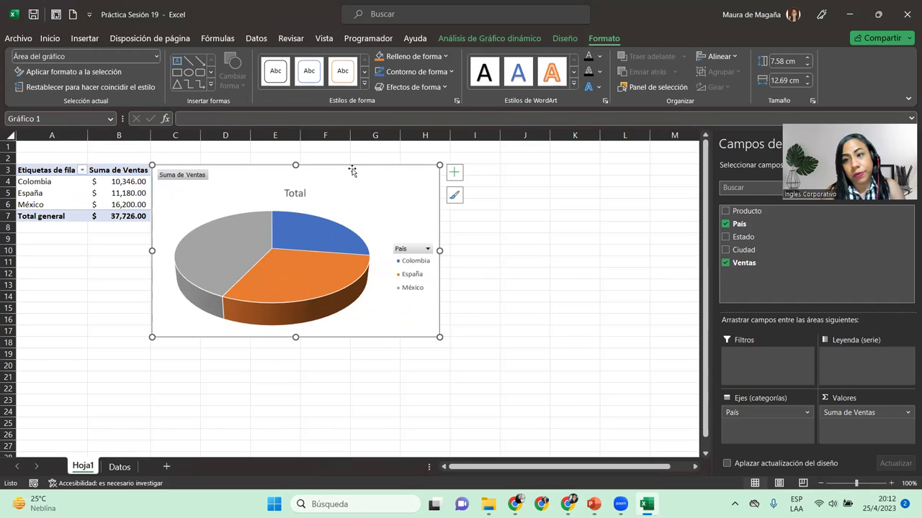
mouse_move(439, 337)
mouse_down()
mouse_move(532, 372)
mouse_move(618, 444)
mouse_up()
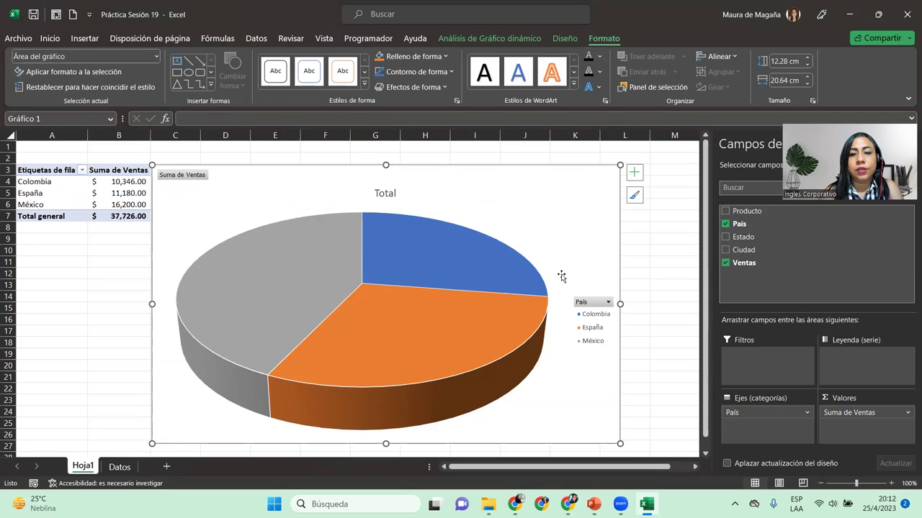
Step: Filter País to only Colombia and México, dropping España for a $26,546.00 total
click(607, 302)
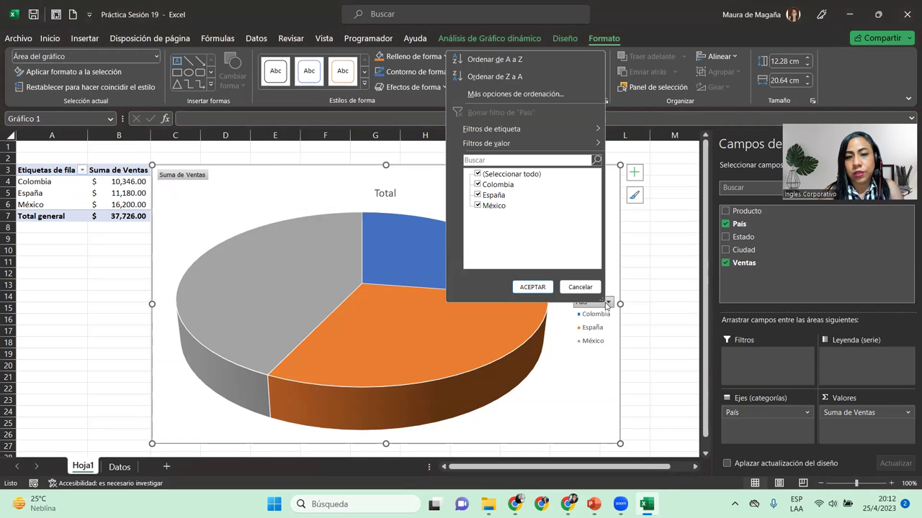
click(478, 176)
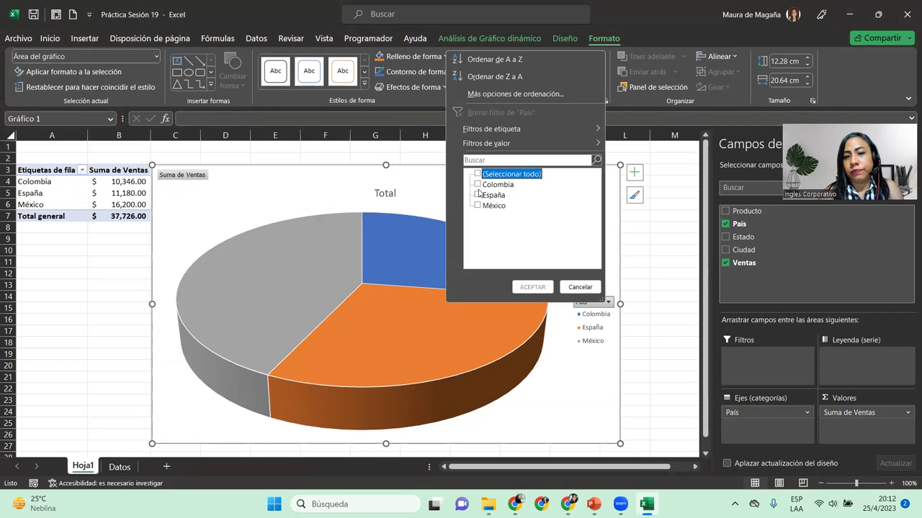
click(478, 186)
click(478, 207)
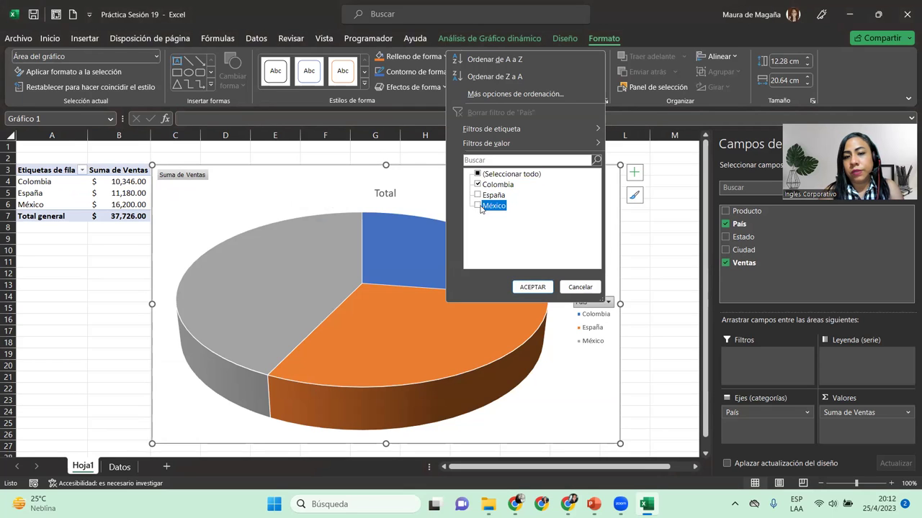
click(532, 287)
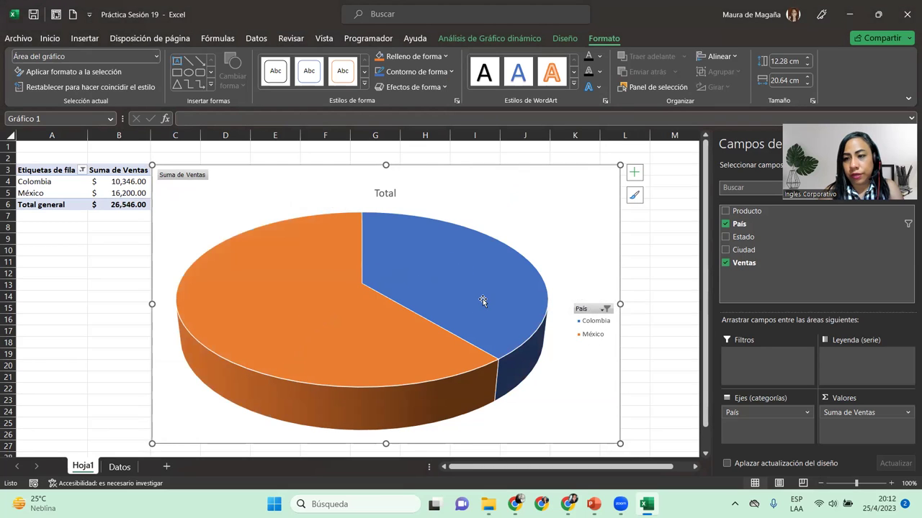
mouse_move(482, 301)
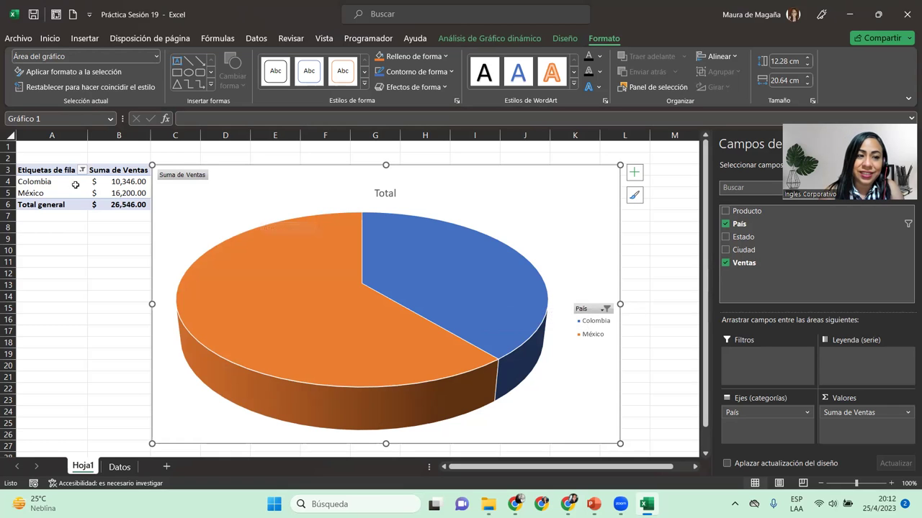
click(46, 181)
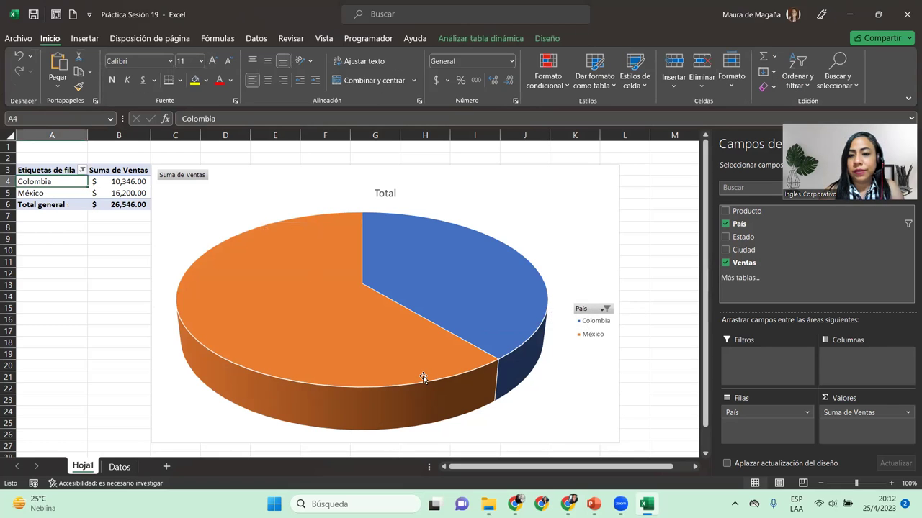
mouse_move(423, 377)
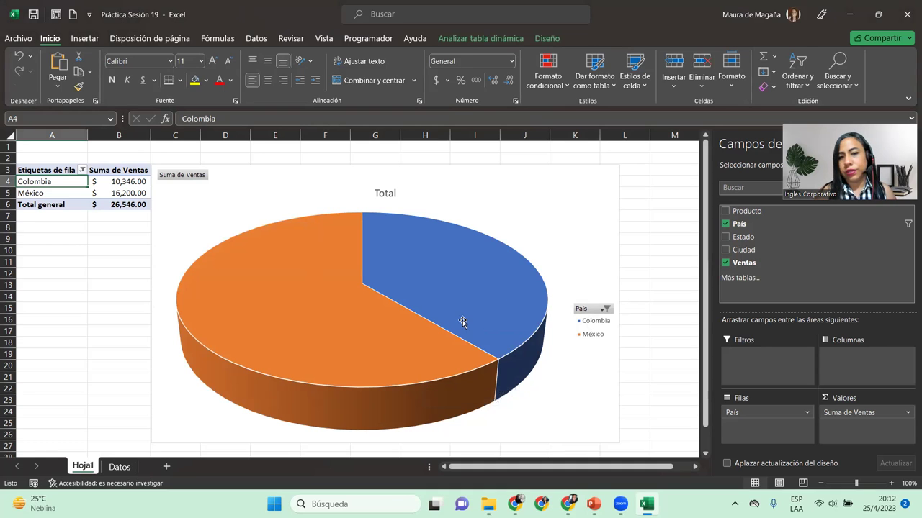
Step: Change the chart title from 'Total' to 'Total de ventas por país'
click(569, 186)
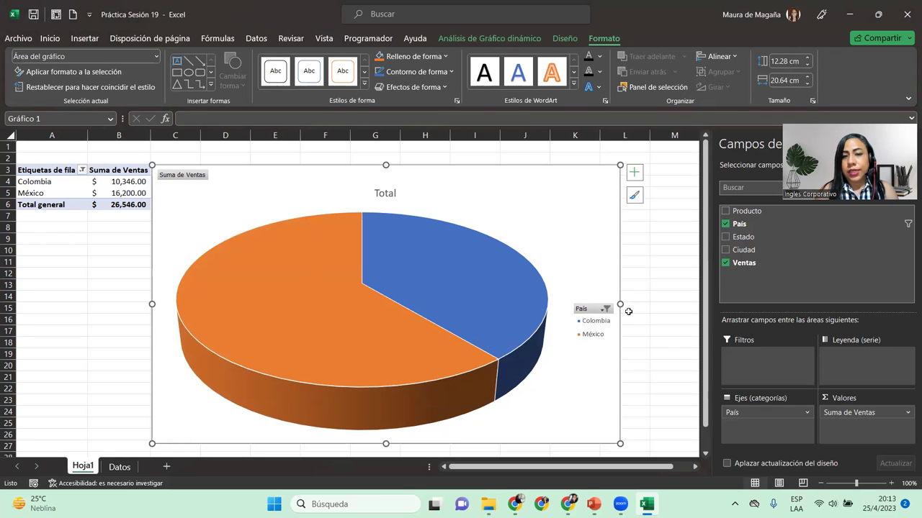
click(385, 193)
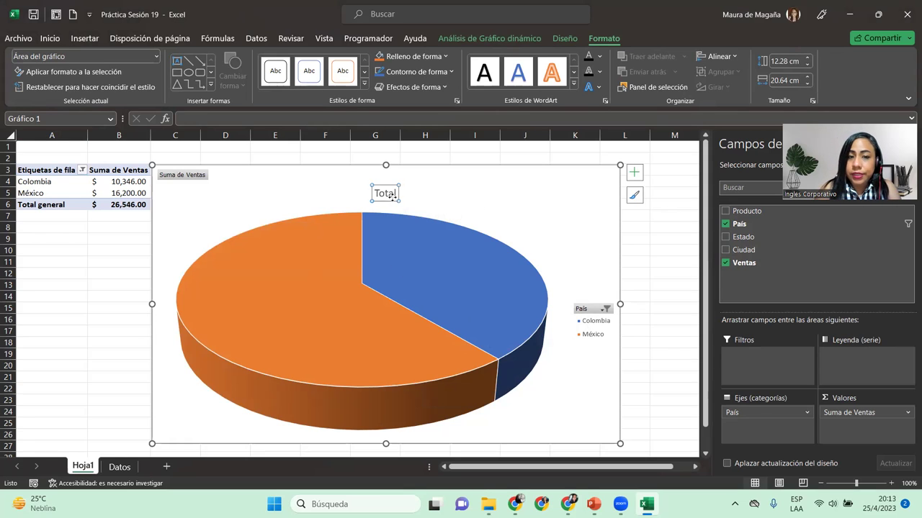
double_click(384, 193)
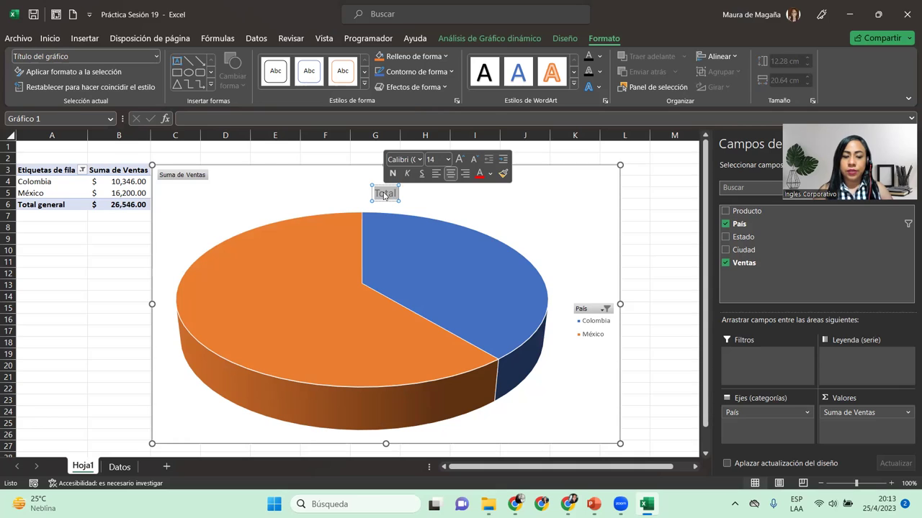
click(384, 194)
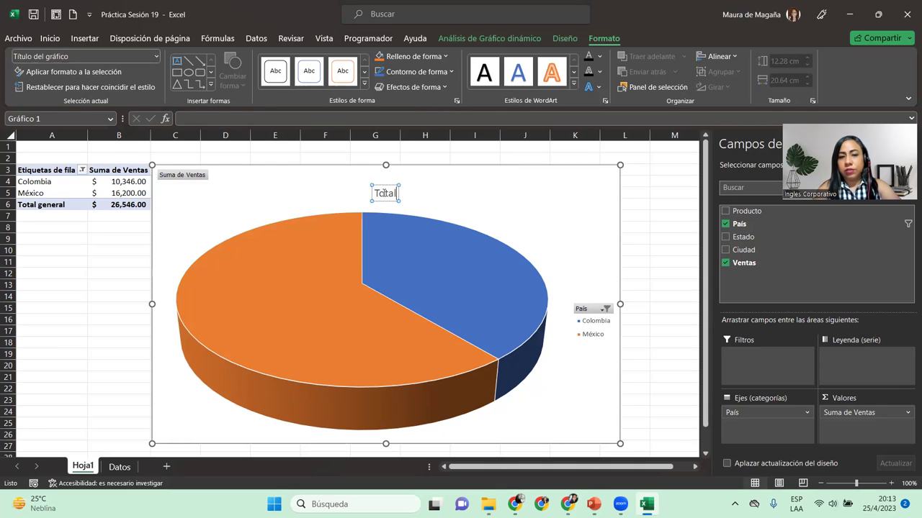
text(de Ventas por país)
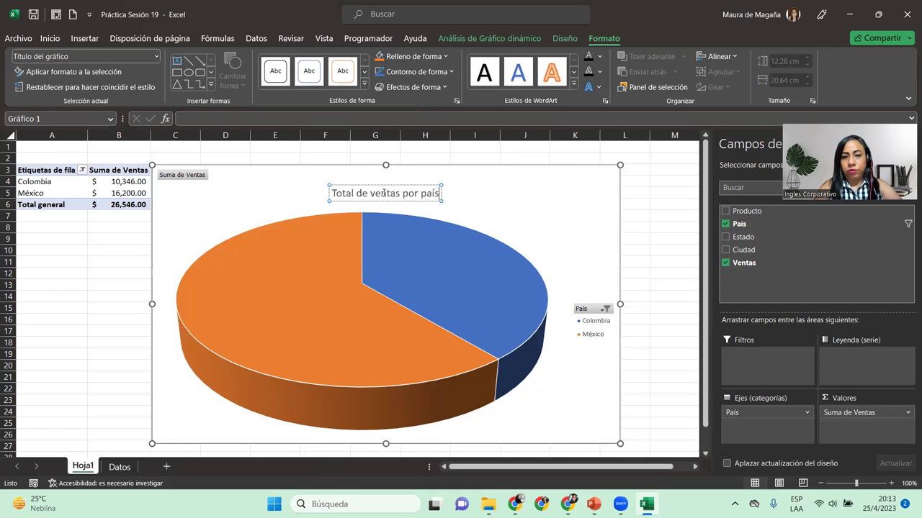
Step: Reselect all countries in the País filter so España returns, totalling $37,726.00
click(606, 309)
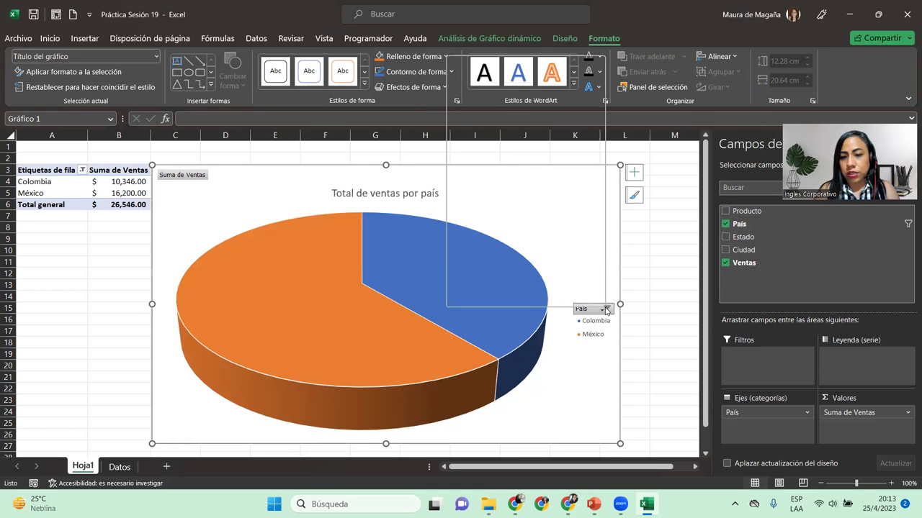
click(487, 180)
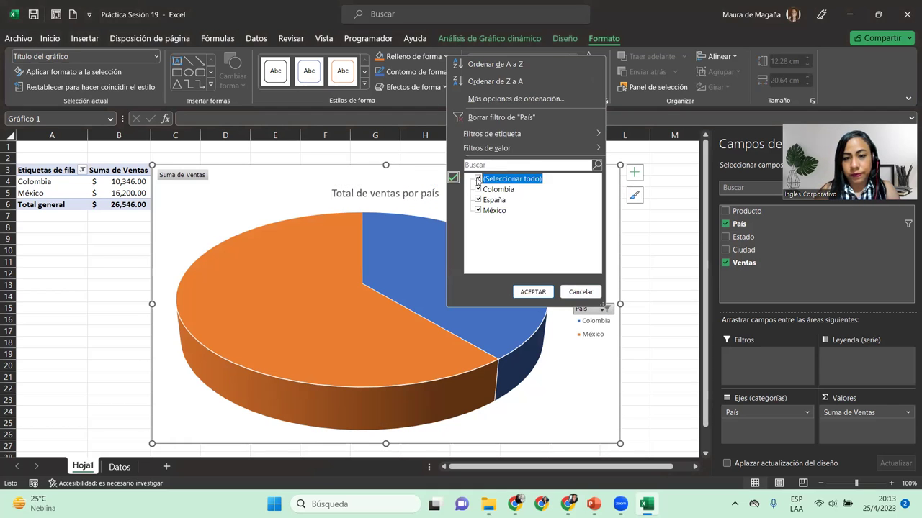
click(533, 292)
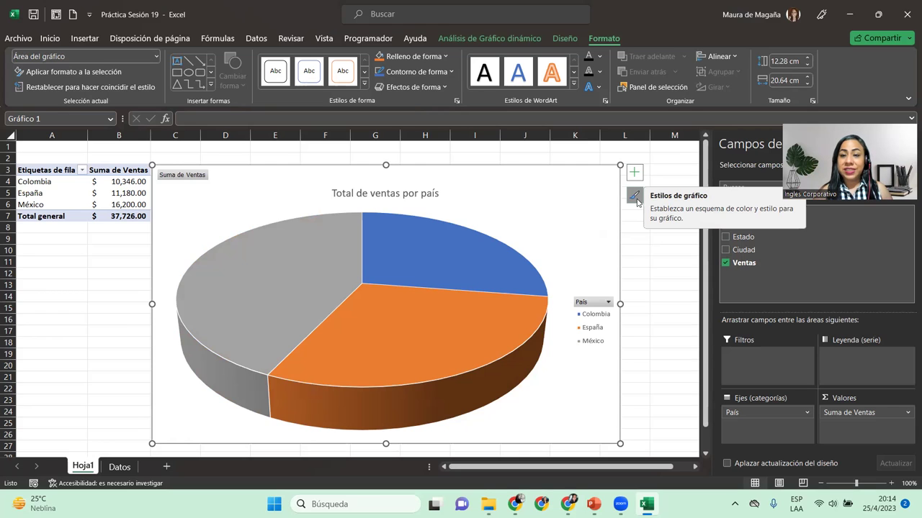
Step: Browse the chart style thumbnails without applying one, keeping the pie chart's original look
click(634, 197)
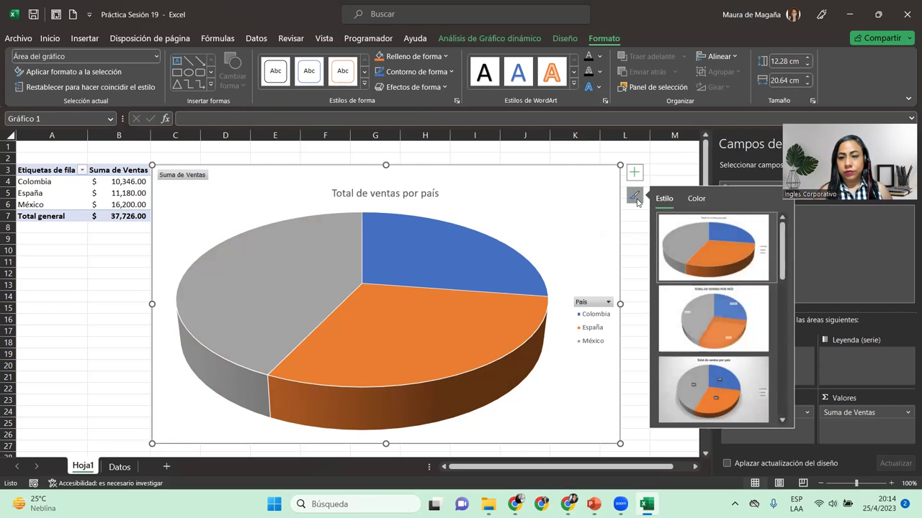
drag(786, 261, 791, 411)
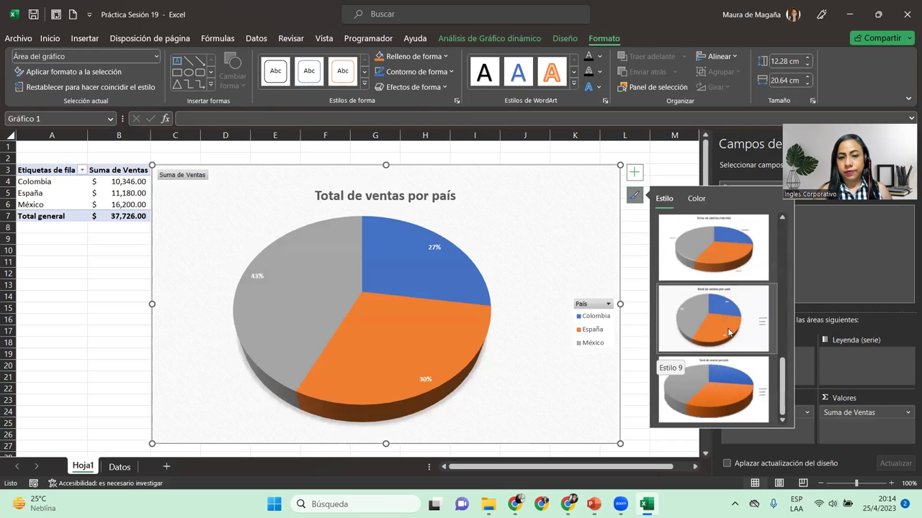
scroll(790, 377, up, 3)
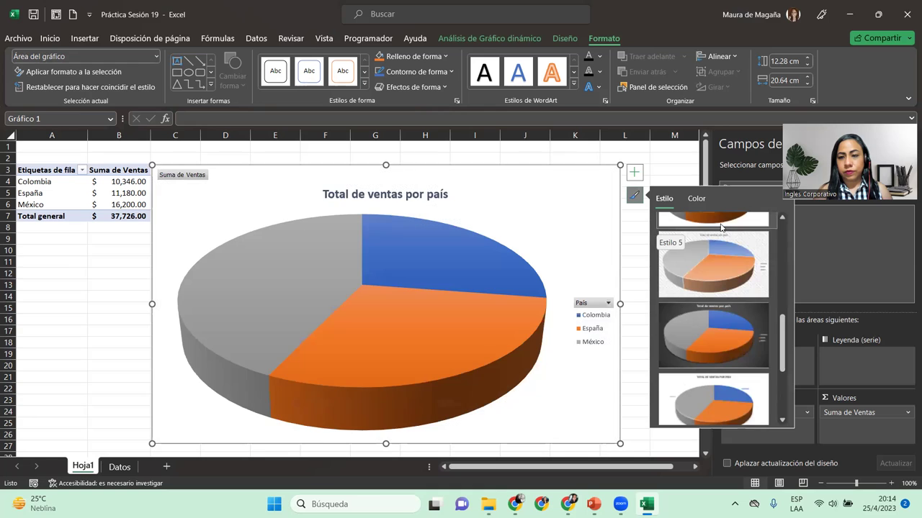
click(782, 219)
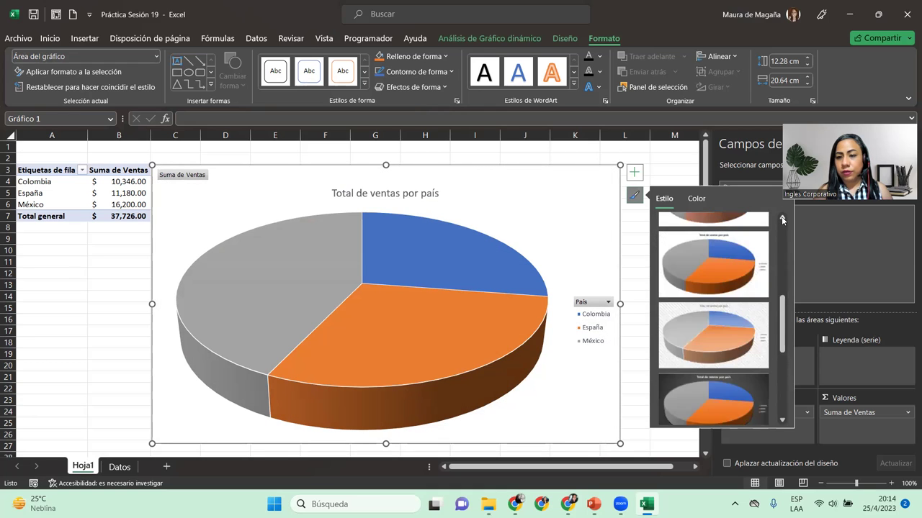
click(782, 220)
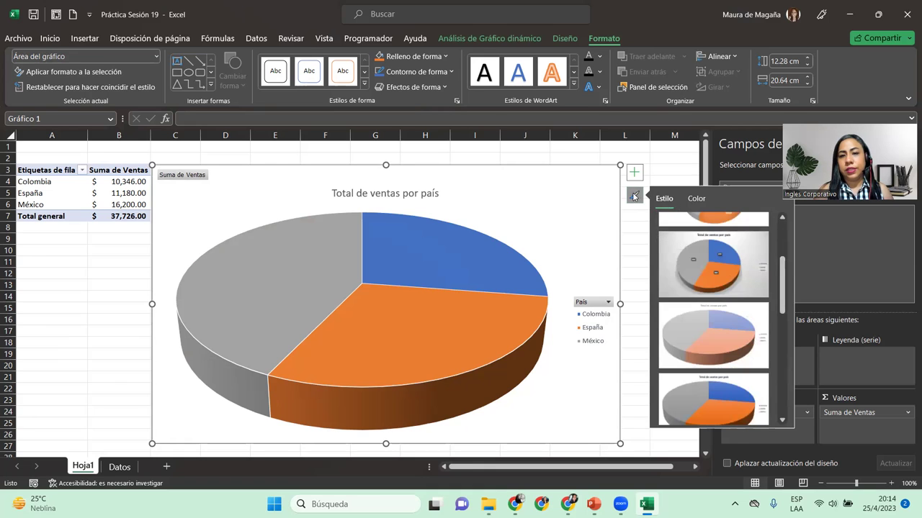
click(634, 194)
click(465, 40)
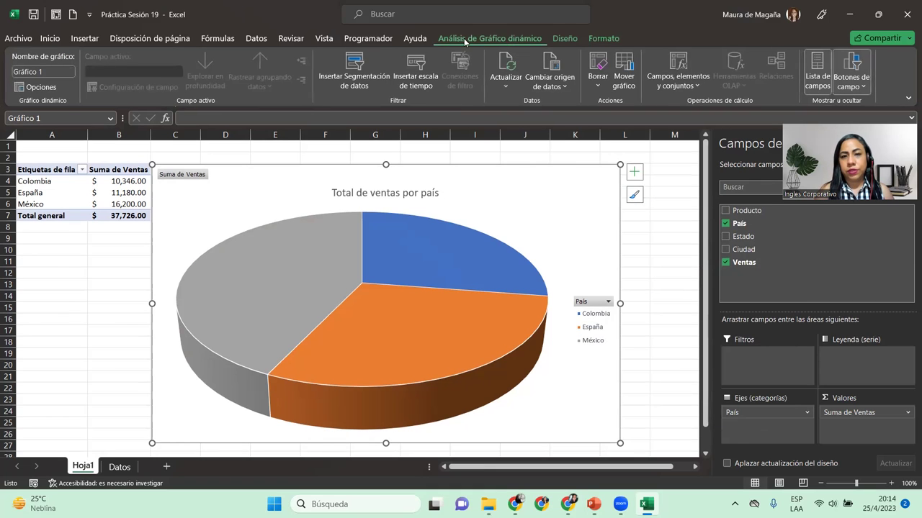
Step: Apply the dark Estilo 7 style to the 'Total de ventas por país' pie chart
click(558, 41)
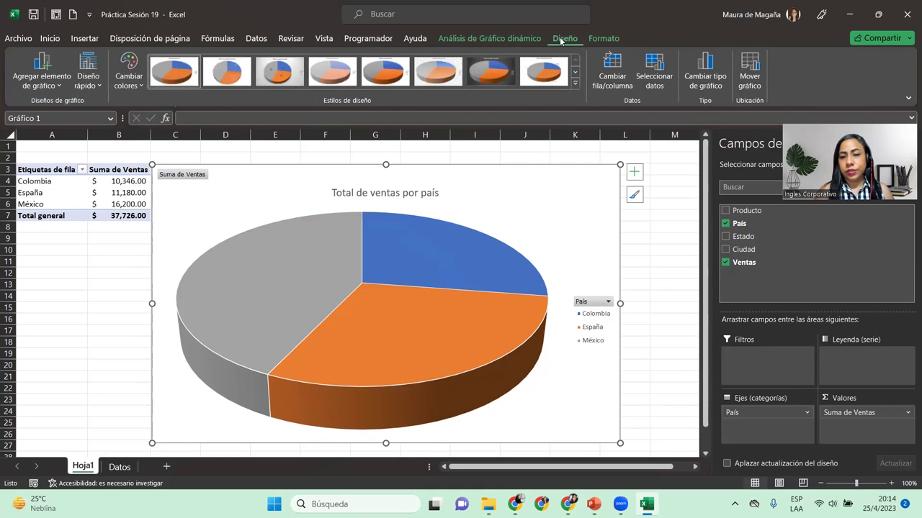
click(575, 83)
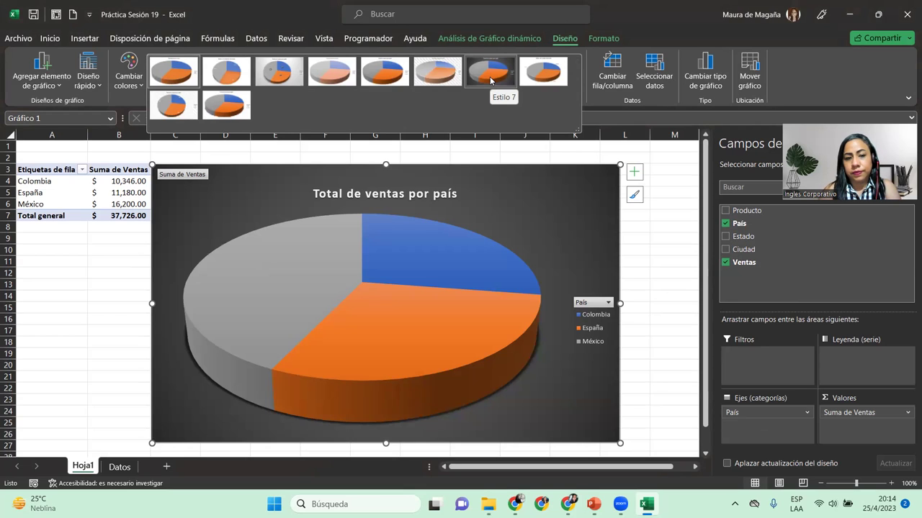
click(490, 72)
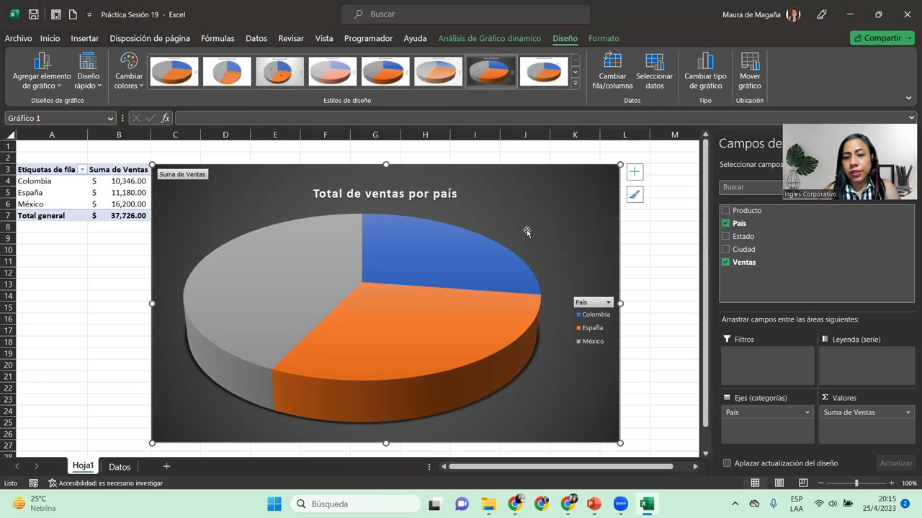
mouse_move(462, 262)
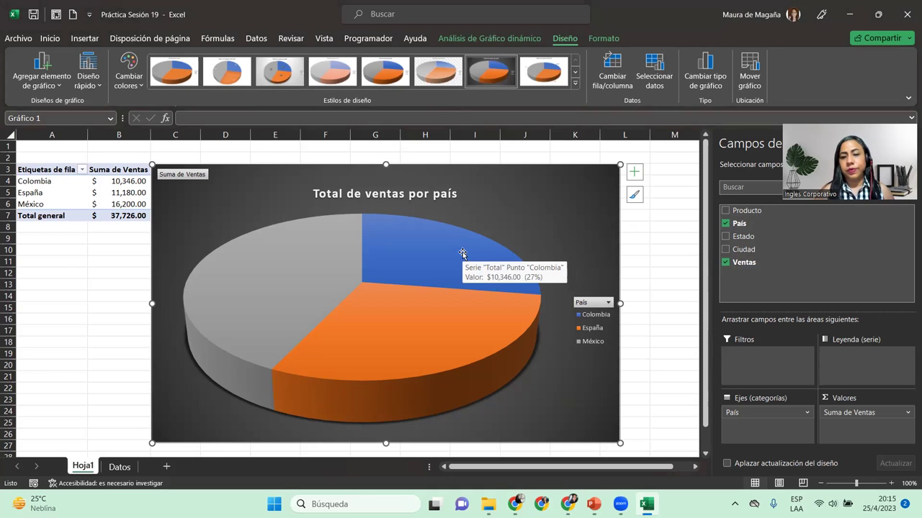
click(634, 173)
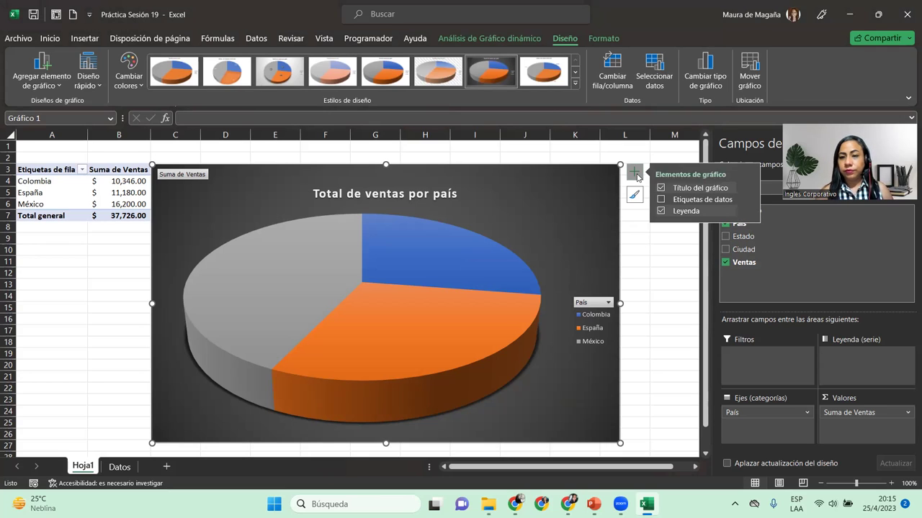
Step: Add data labels showing each slice's sales value and open the Formato de etiquetas pane
click(749, 201)
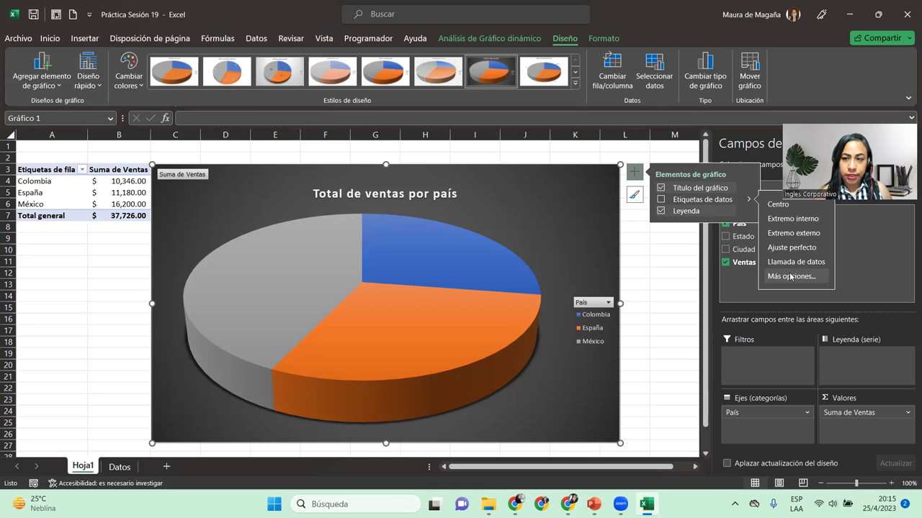
click(790, 276)
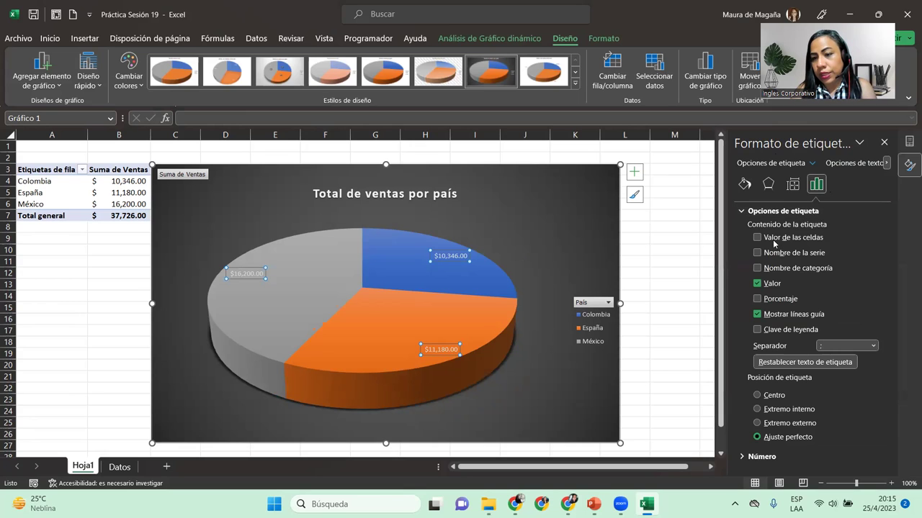
Step: Make the pie labels show percentages only (43%, 27%, 30%) instead of sales values
click(757, 299)
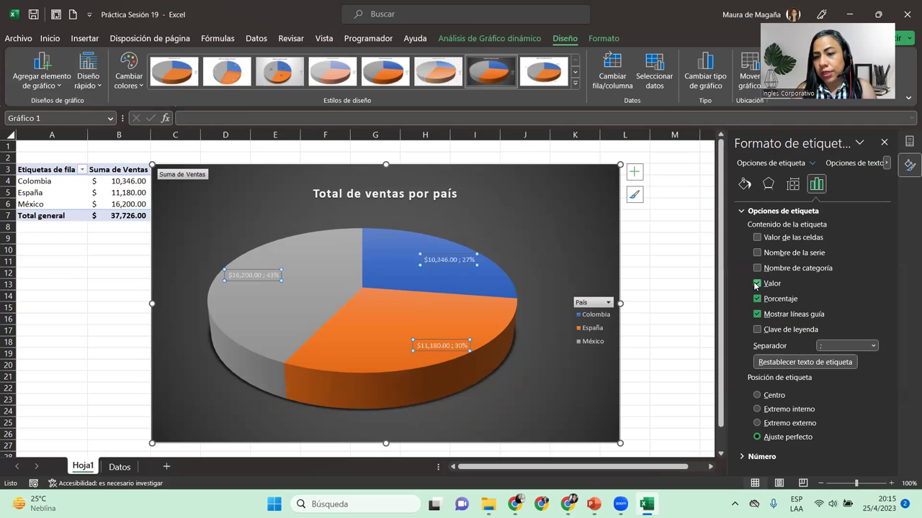
click(756, 284)
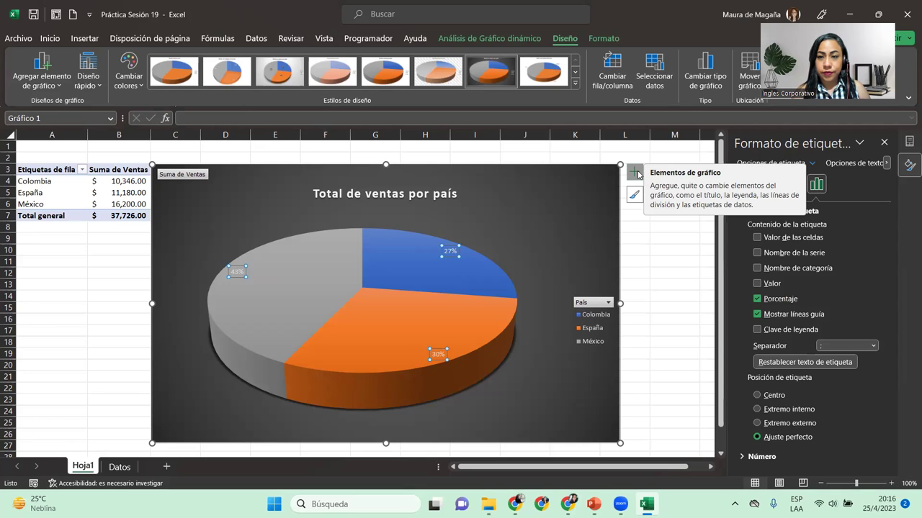
click(637, 174)
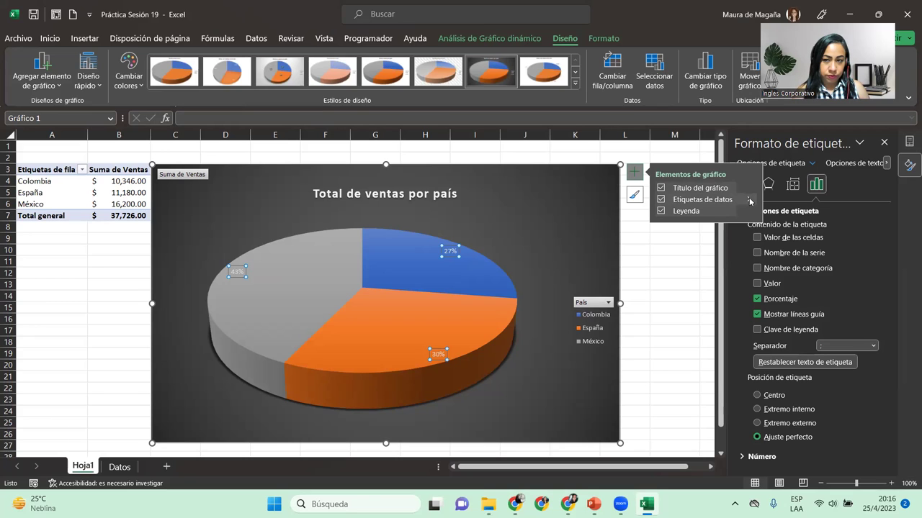
Step: Place the percentage labels at Extremo externo, outside the pie slices
click(749, 201)
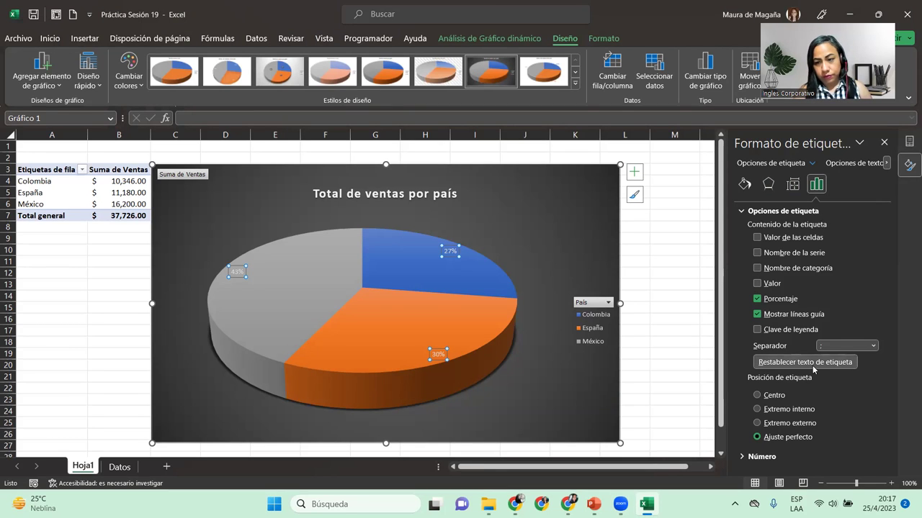
click(758, 423)
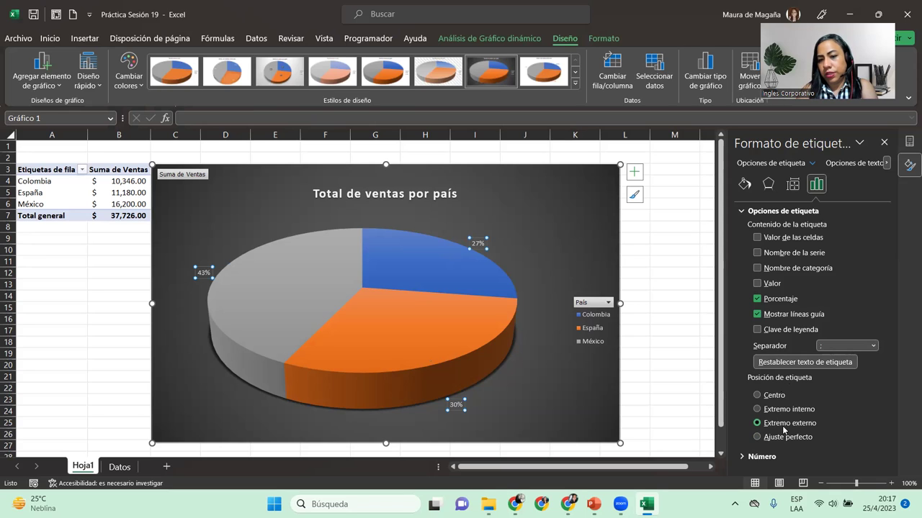
click(546, 223)
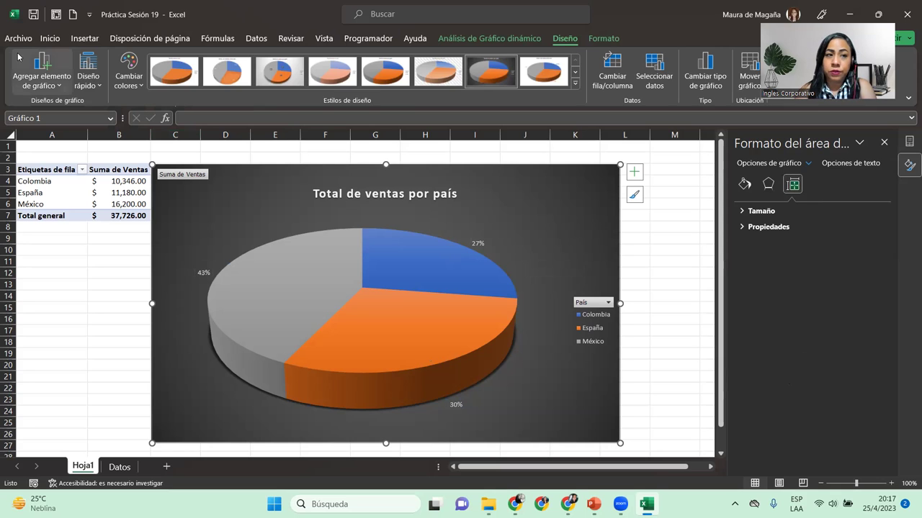
Step: Set the pie chart's font to Candara Light
click(50, 38)
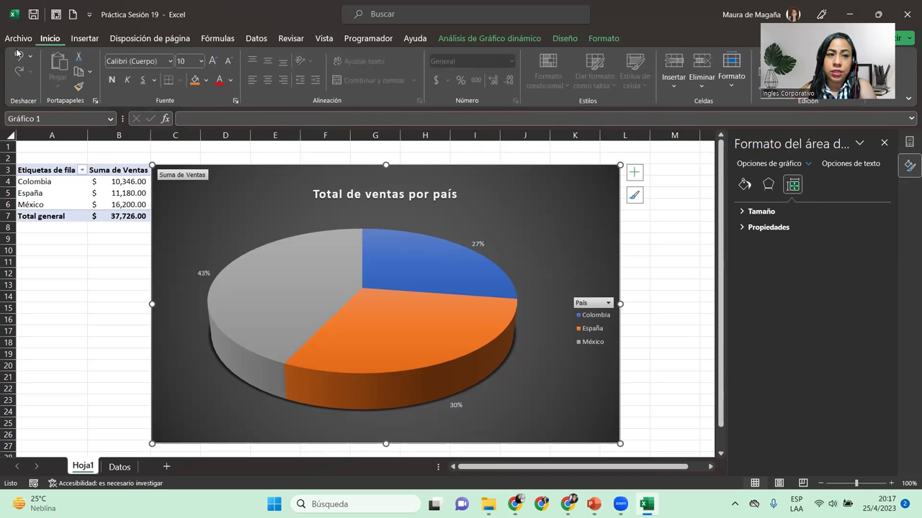
click(171, 62)
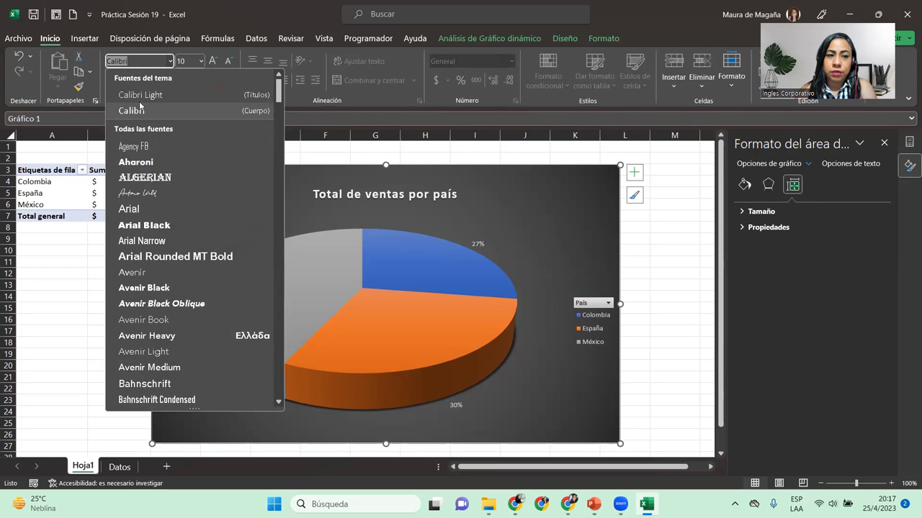
drag(279, 91, 284, 186)
scroll(281, 115, down, 2)
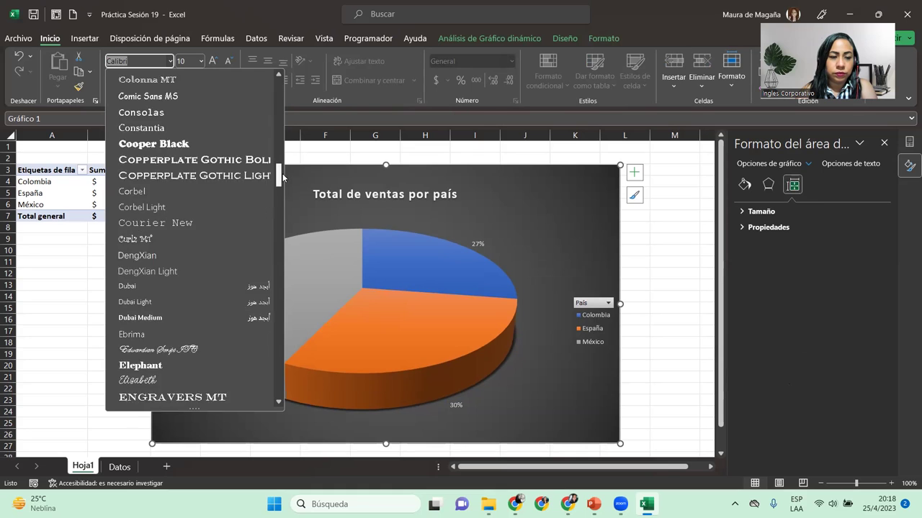
scroll(284, 186, down, 2)
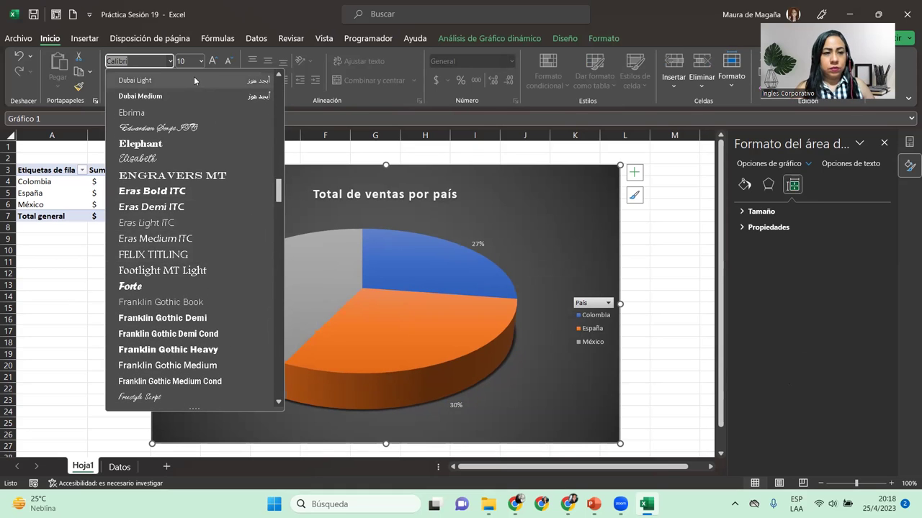
text(Cand)
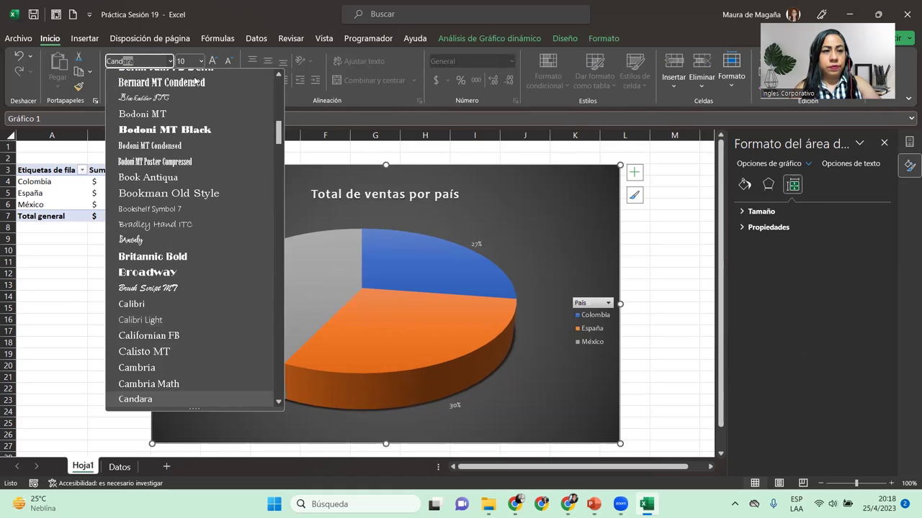
text(ara)
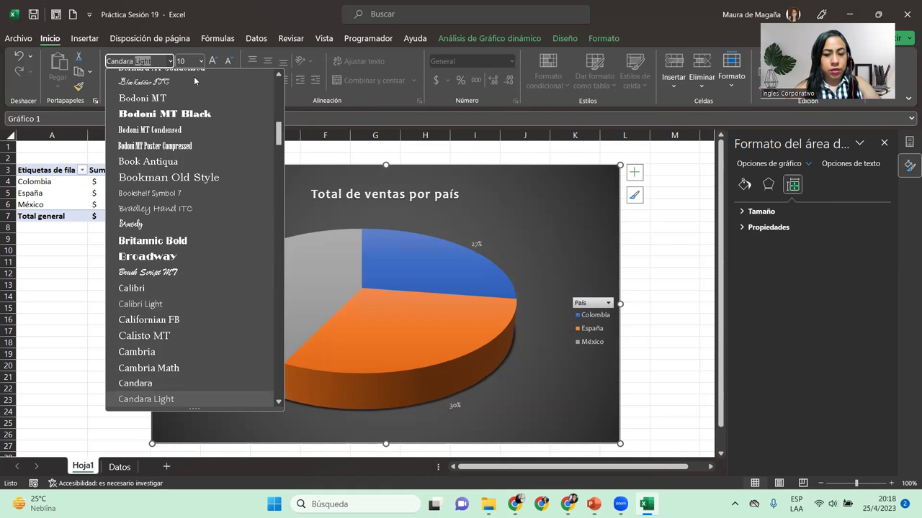
key(Return)
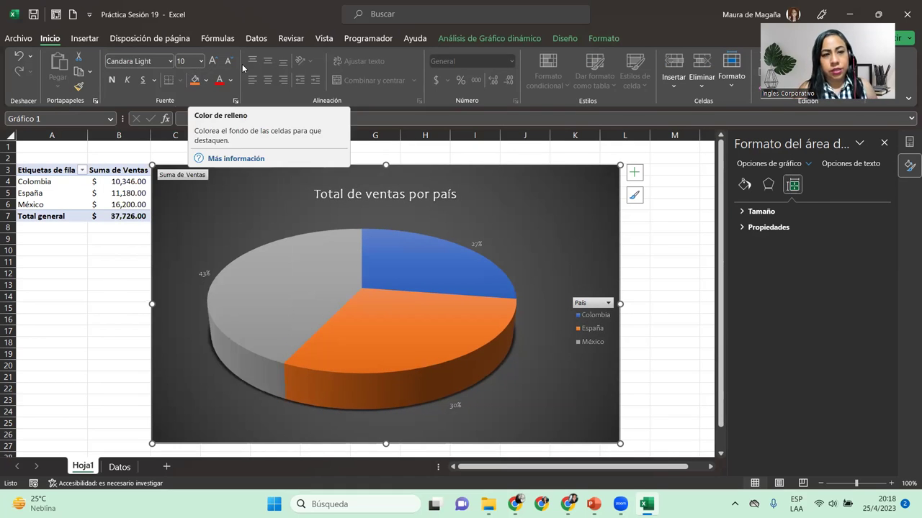
Step: Increase the size of all the chart's text by four font-size steps
click(211, 61)
click(212, 61)
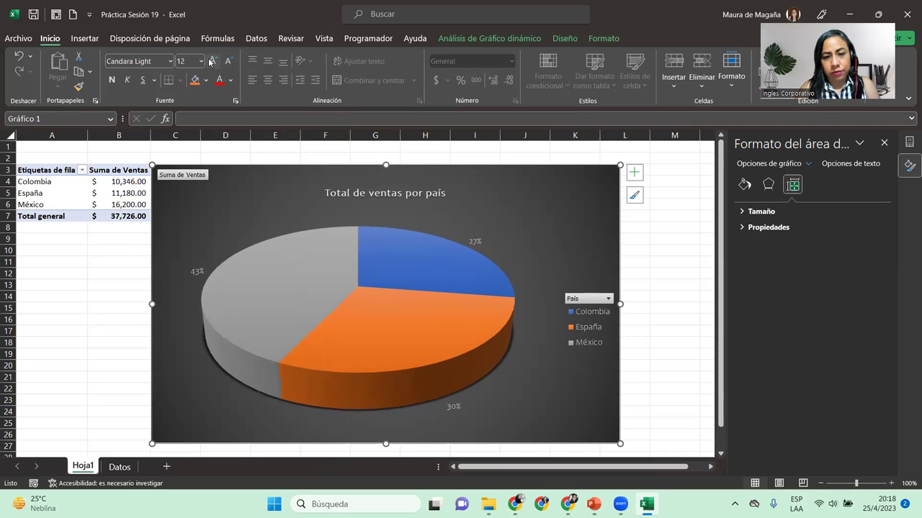
click(212, 61)
click(212, 61)
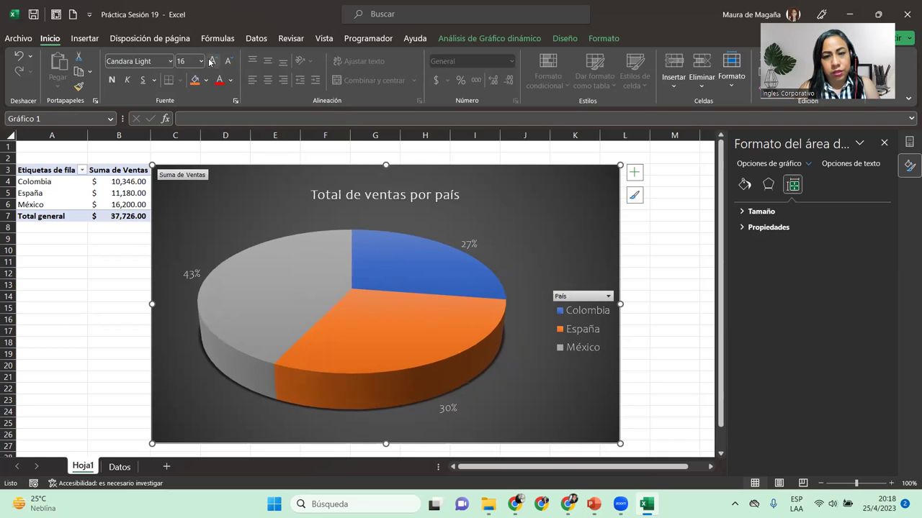
Step: Enlarge the chart title 'Total de ventas por país' to 28 pt
click(359, 198)
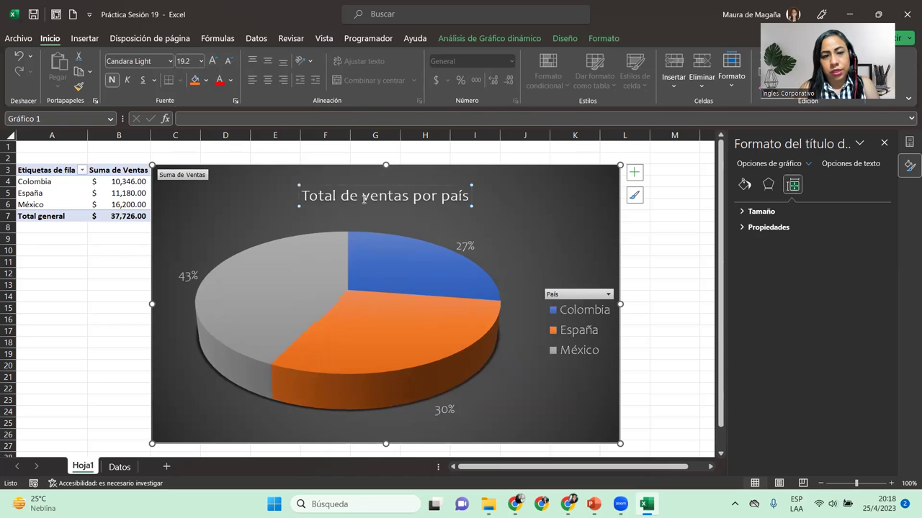
click(213, 62)
click(213, 61)
click(213, 62)
click(213, 61)
click(213, 61)
click(213, 61)
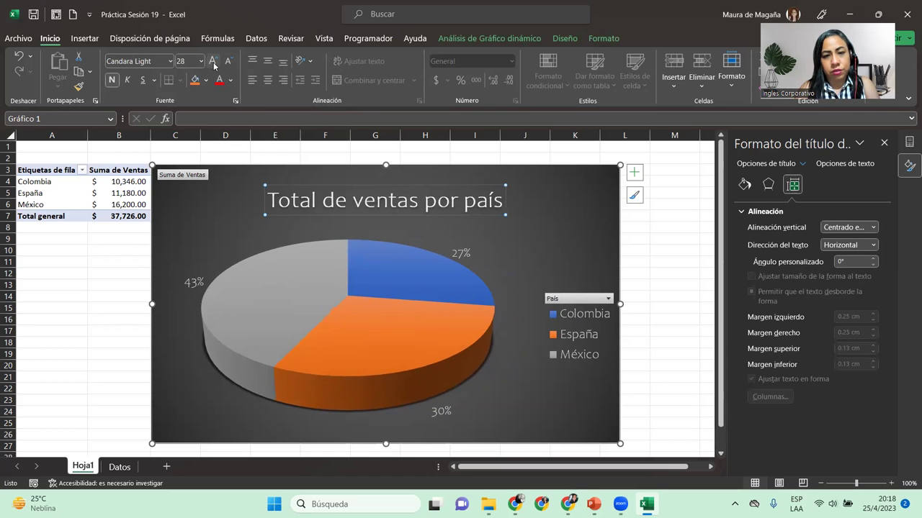
Step: Retitle the chart 'TOTAL DE VENTAS POR PAÍS' and widen it to reach column M
triple_click(404, 206)
text(TOTAL DE VENTAS POR PAÍS)
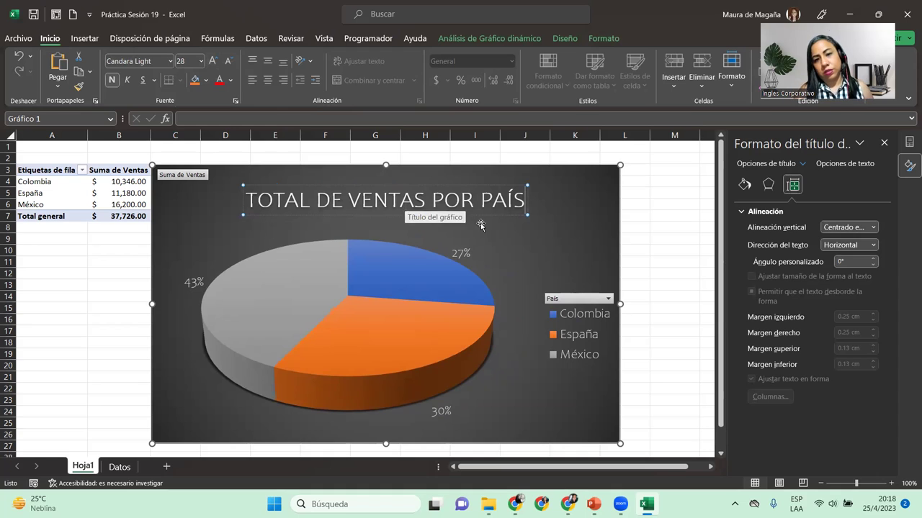
click(574, 236)
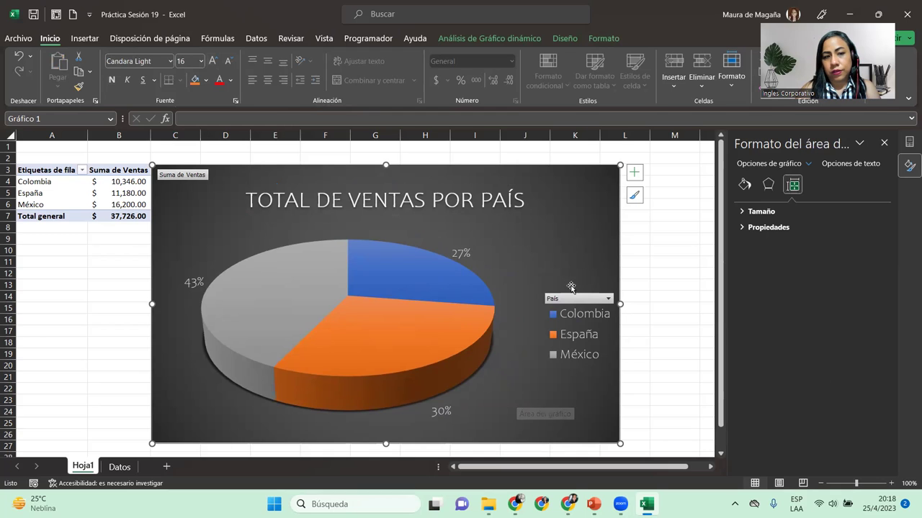
drag(620, 303, 645, 307)
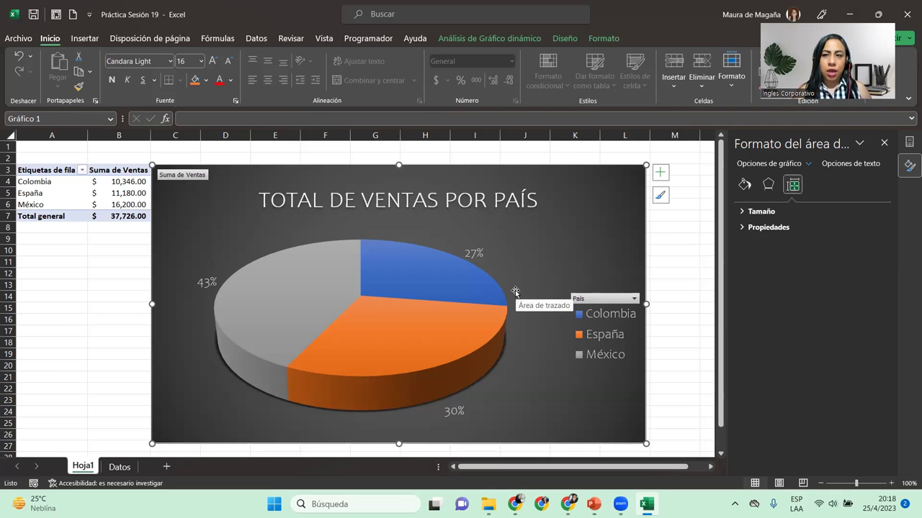
Step: Start a PivotTable from Datos!$A$1:$E$22, located on existing sheet Hoja1 at $A$35
click(120, 467)
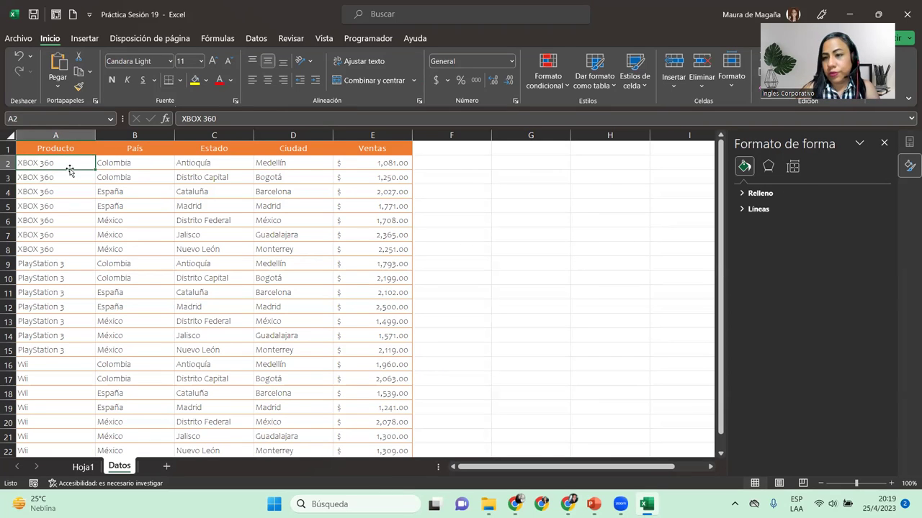
scroll(103, 51, down, 1)
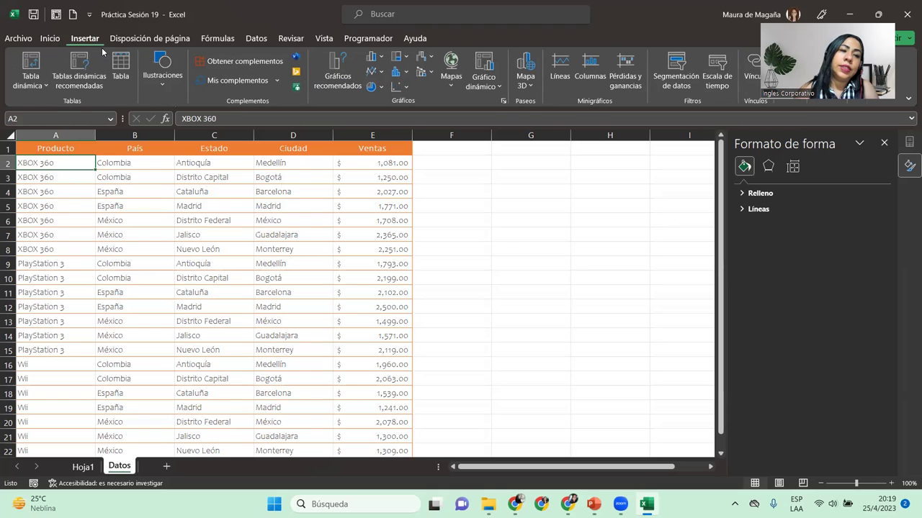
click(31, 66)
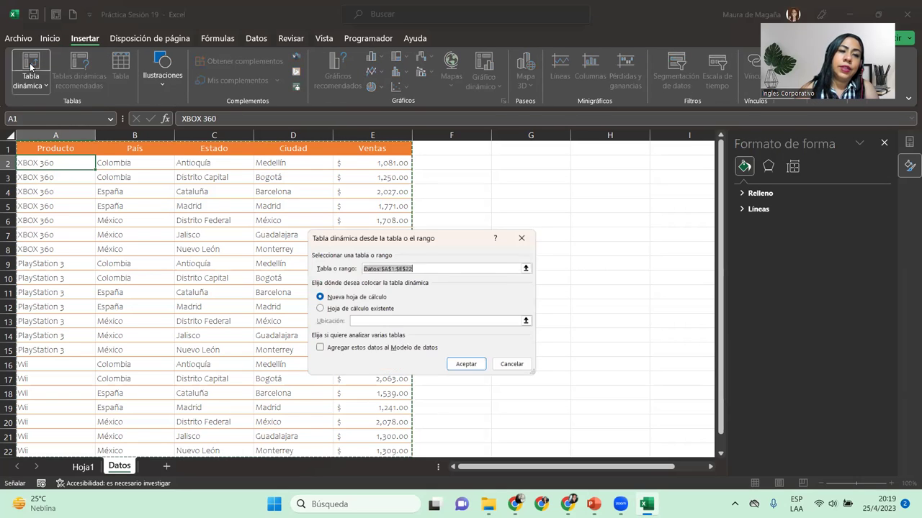
click(351, 309)
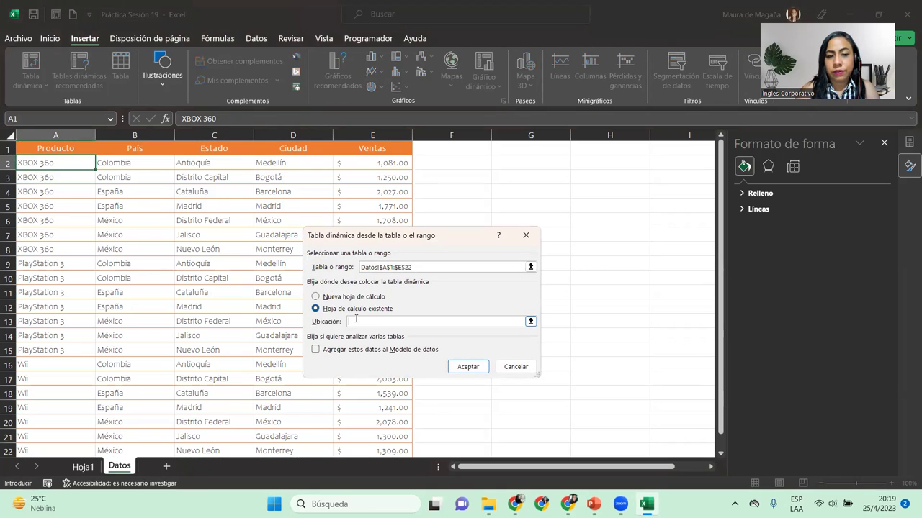
click(85, 467)
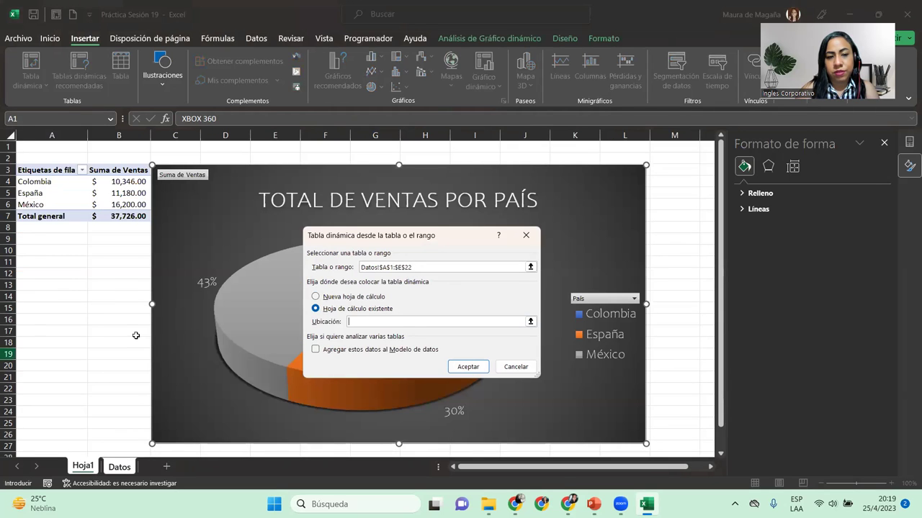
click(721, 454)
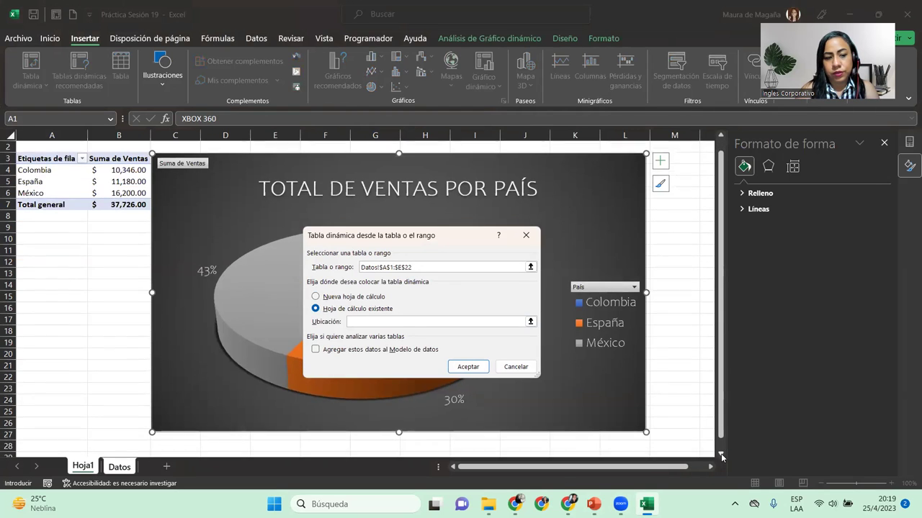
scroll(722, 457, down, 1)
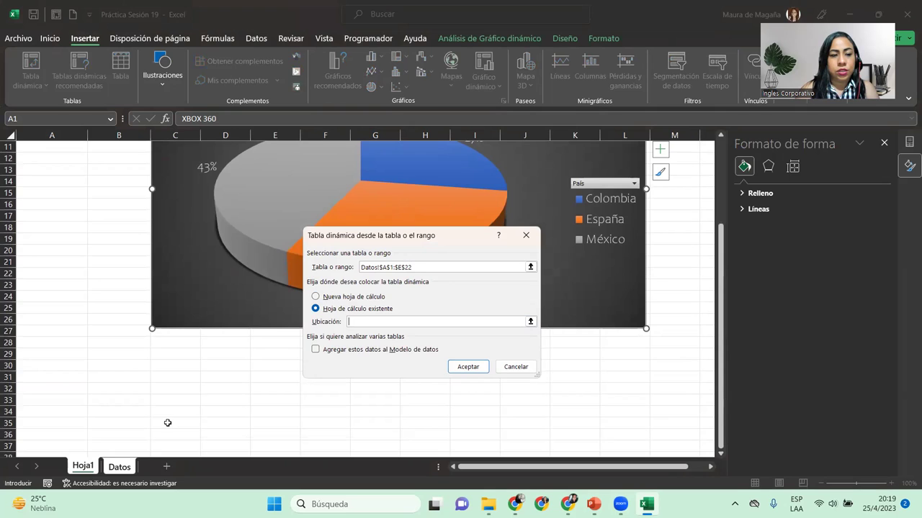
click(41, 423)
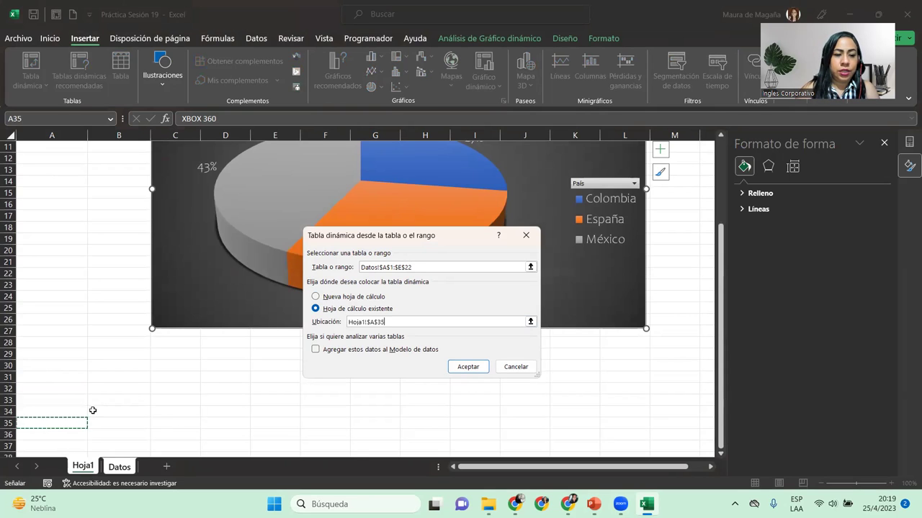
Step: Build the PivotTable at A35 summing Ventas by Ciudad, totalling 37726
click(461, 368)
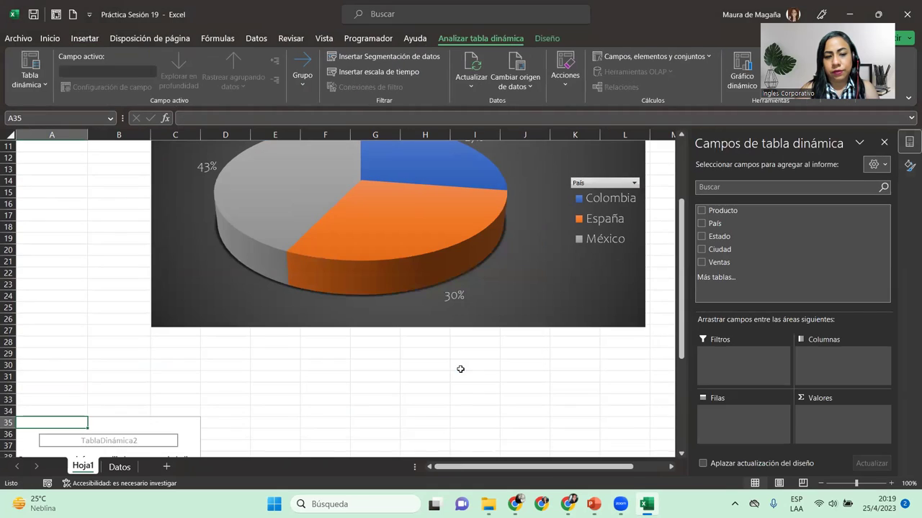
drag(685, 317, 687, 425)
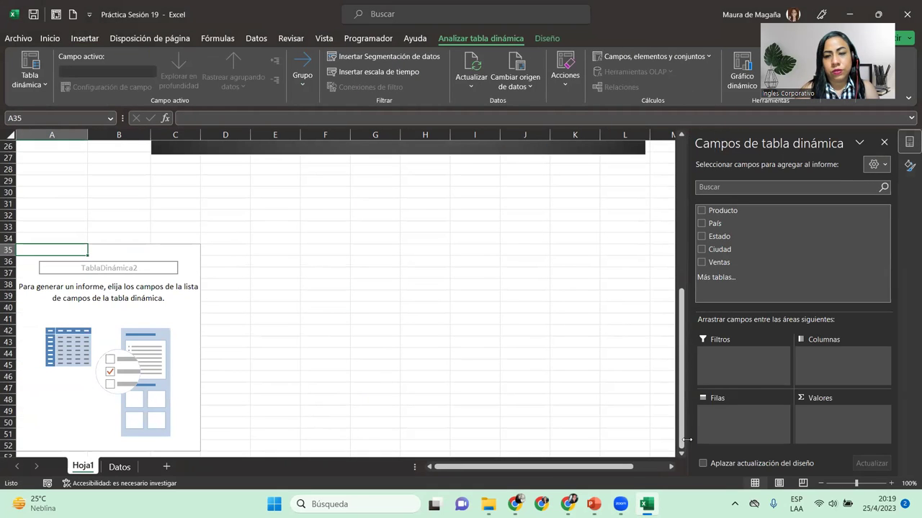
drag(742, 252, 735, 417)
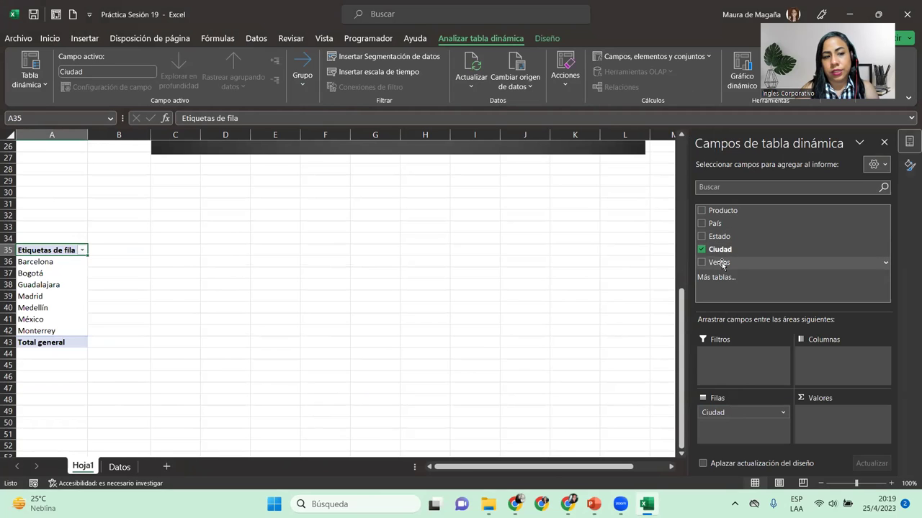
drag(721, 263, 831, 418)
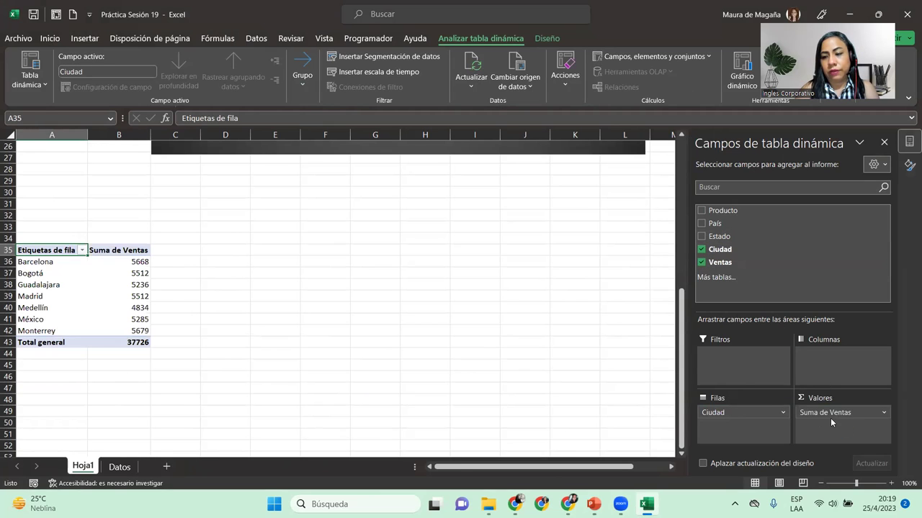
click(874, 416)
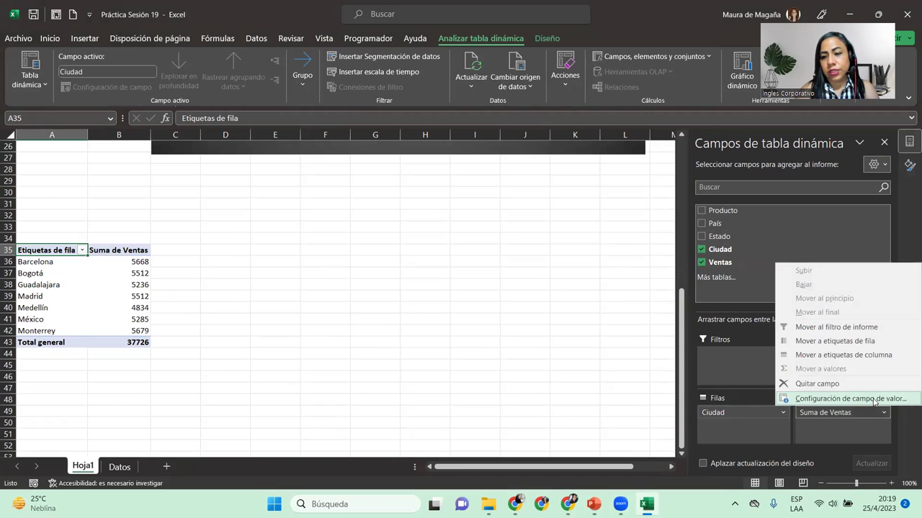
Step: Show Ventas as Promedio in Contabilidad format with the $ Español (Ecuador) symbol
click(849, 399)
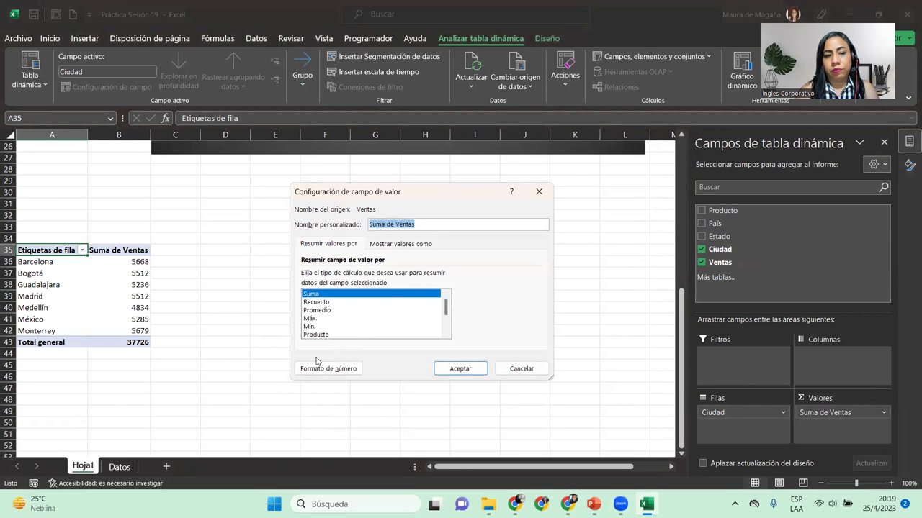
click(332, 311)
click(328, 369)
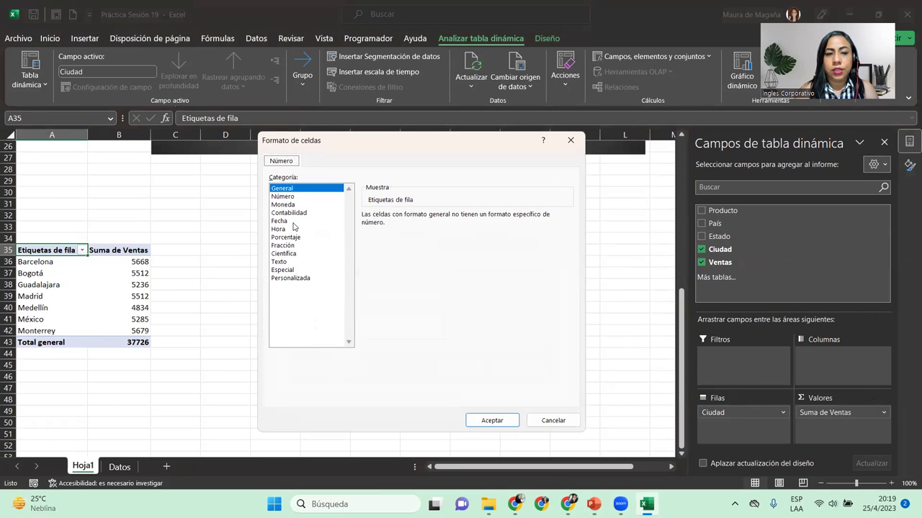
click(300, 214)
click(568, 233)
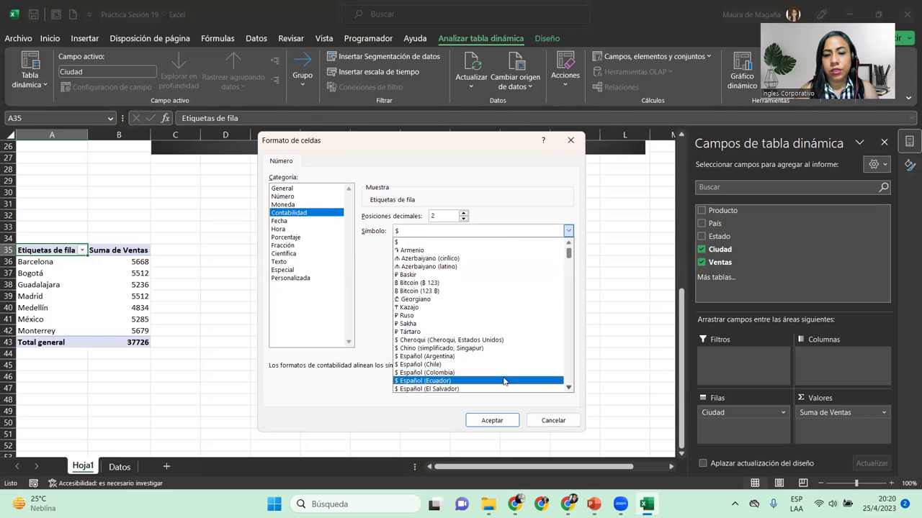
click(503, 381)
click(491, 421)
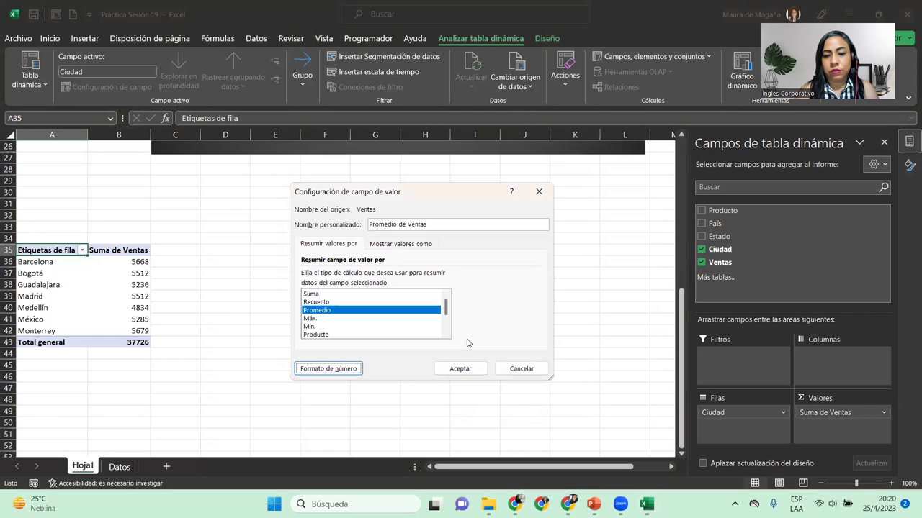
click(460, 369)
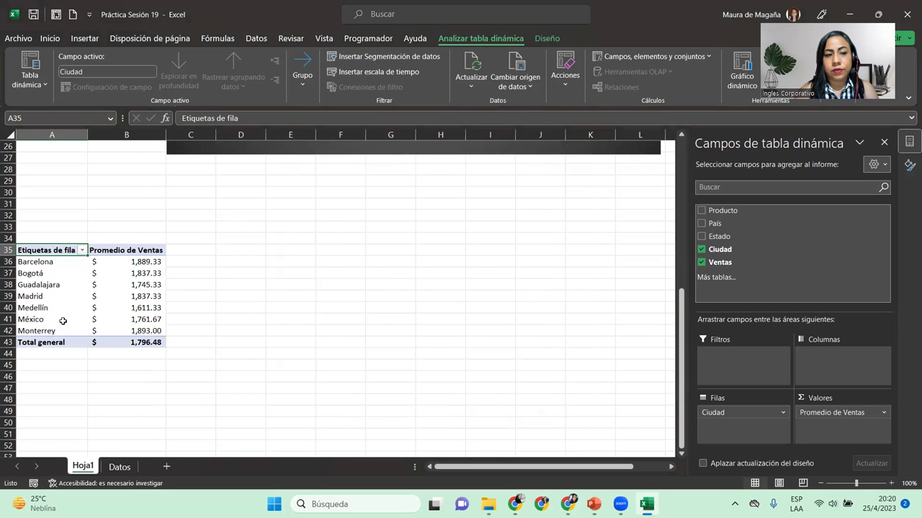
mouse_move(131, 321)
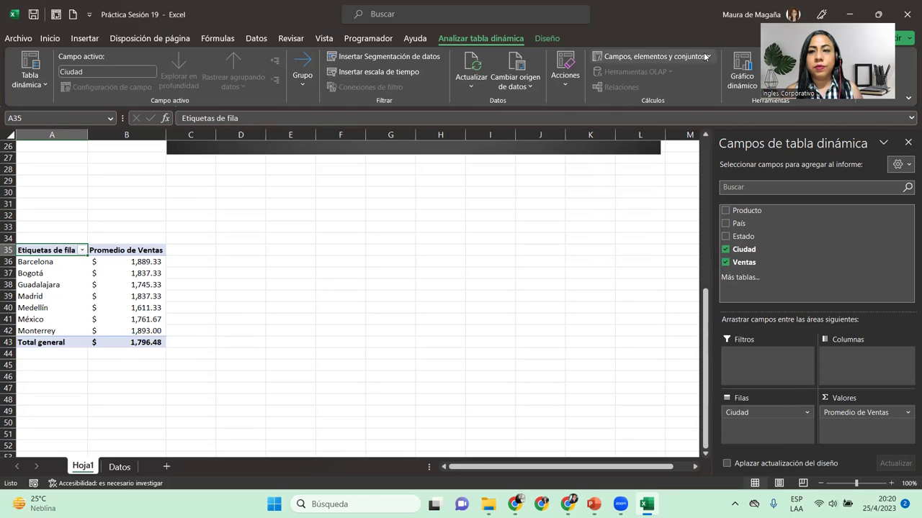
Step: Insert a Barras agrupadas (clustered bar) PivotChart from the city PivotTable, after previewing the 3D variant
click(742, 61)
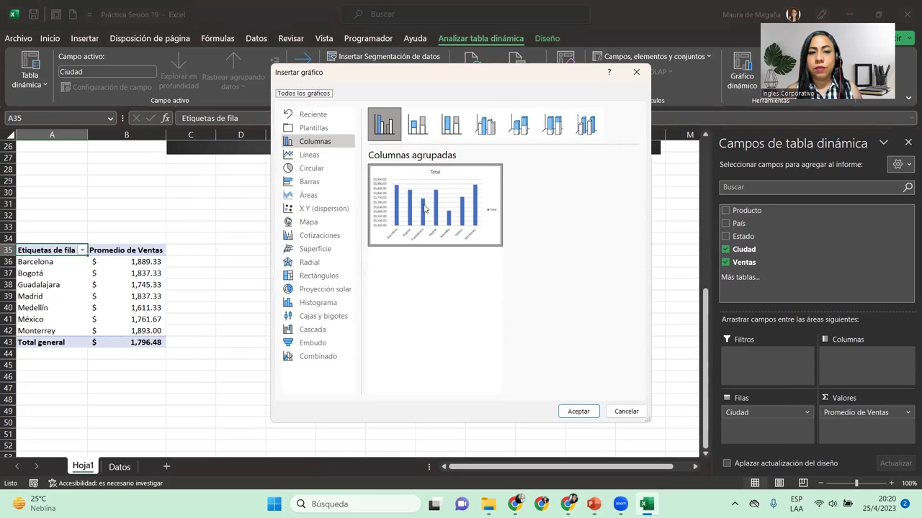
click(308, 184)
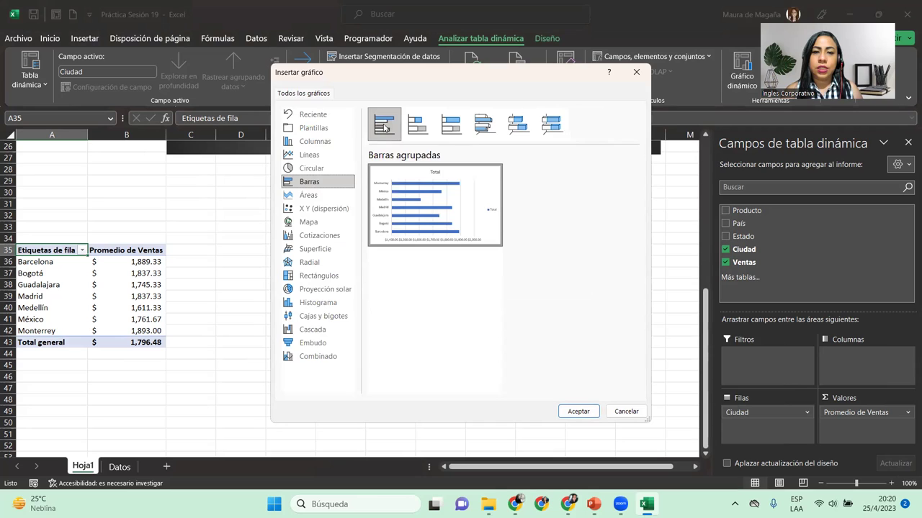
click(475, 125)
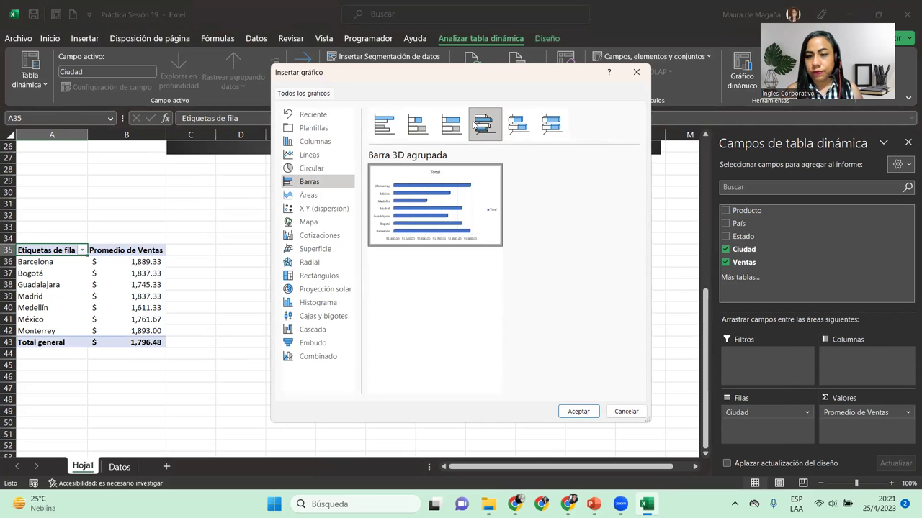
click(385, 132)
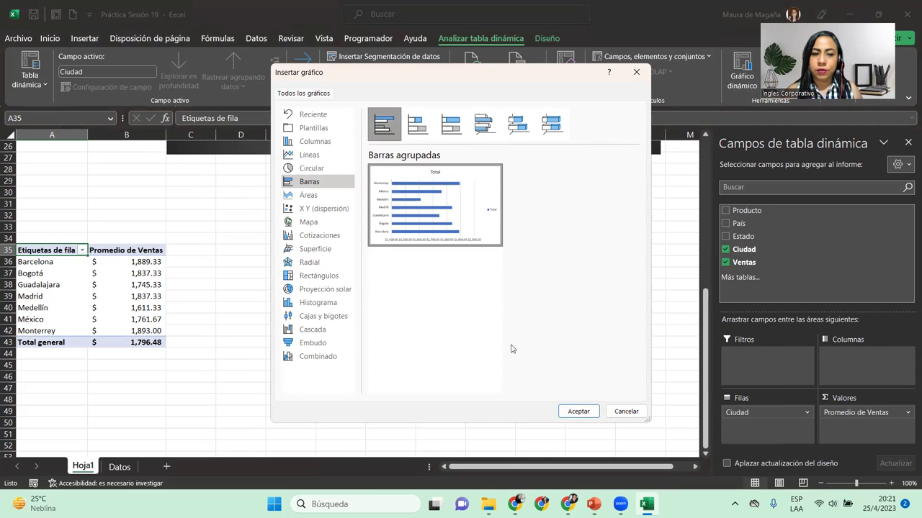
mouse_move(429, 214)
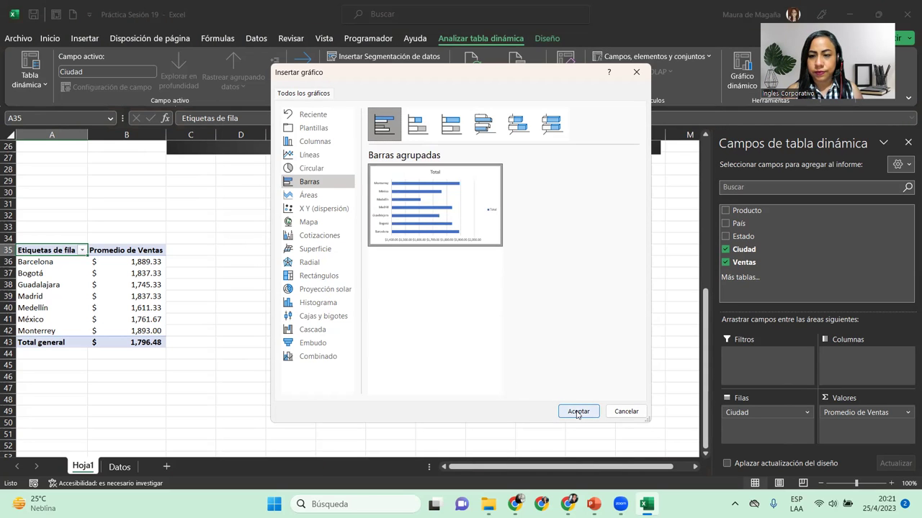
click(577, 412)
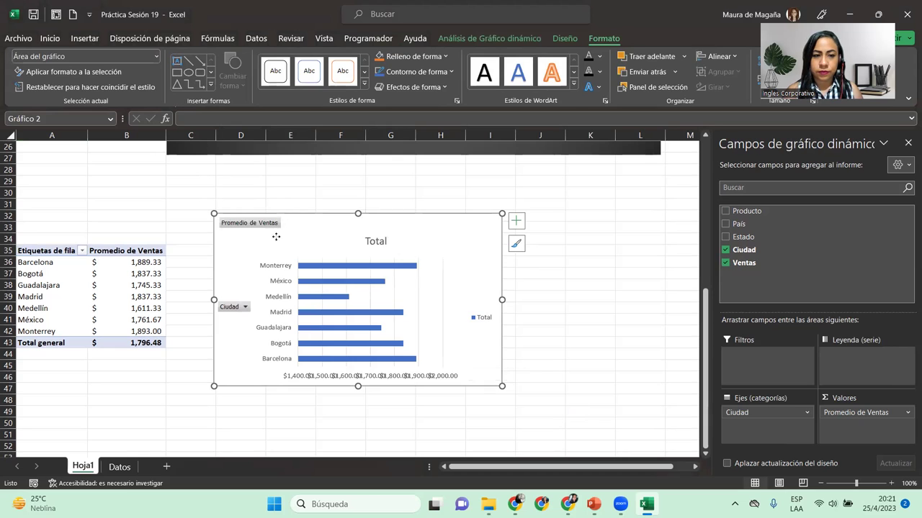
Step: Move the PivotChart to sit right of the PivotTable
drag(276, 236, 232, 269)
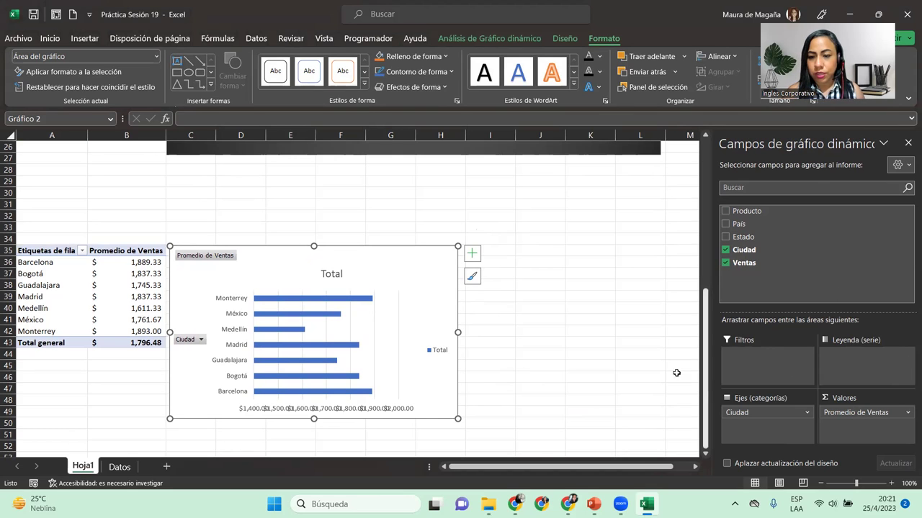
drag(708, 374, 710, 451)
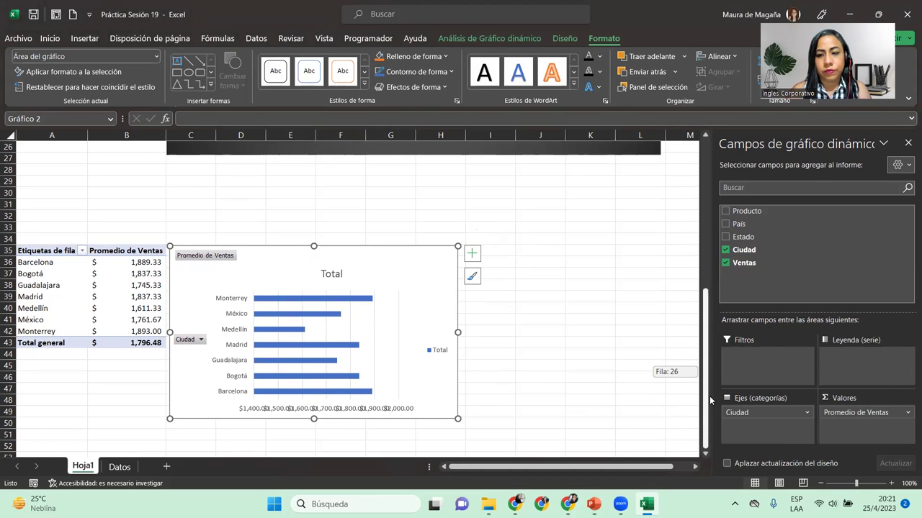
scroll(706, 454, down, 3)
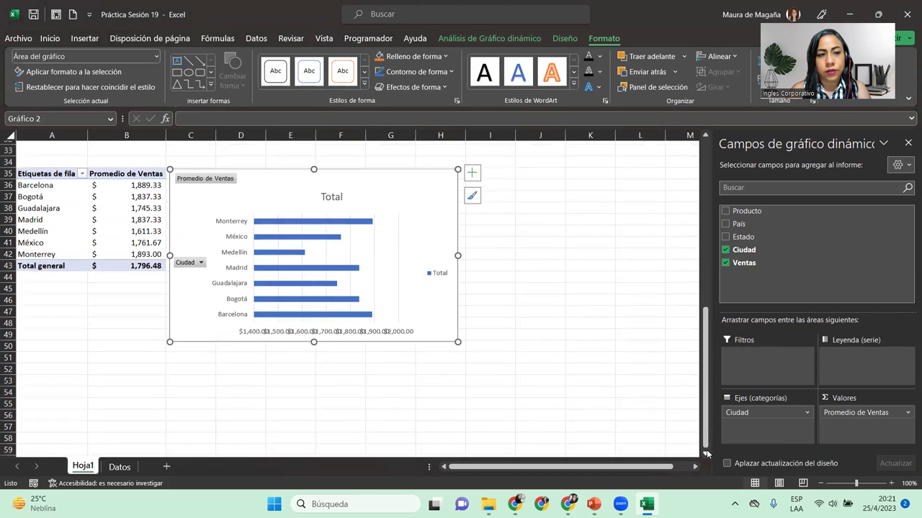
Step: Enlarge the chart to span about columns C to M and down to row 61
click(706, 453)
mouse_move(458, 228)
mouse_down()
mouse_move(561, 246)
mouse_move(665, 235)
mouse_up()
drag(417, 314, 415, 447)
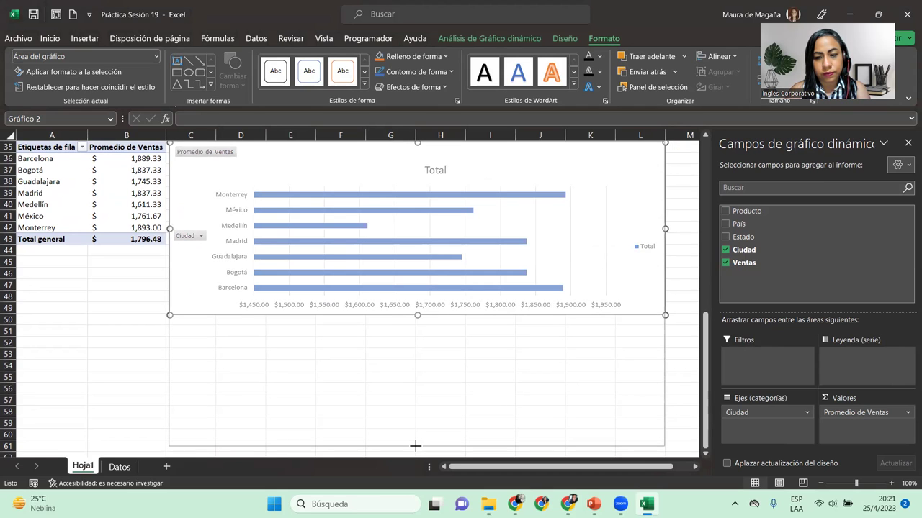
drag(414, 446, 417, 452)
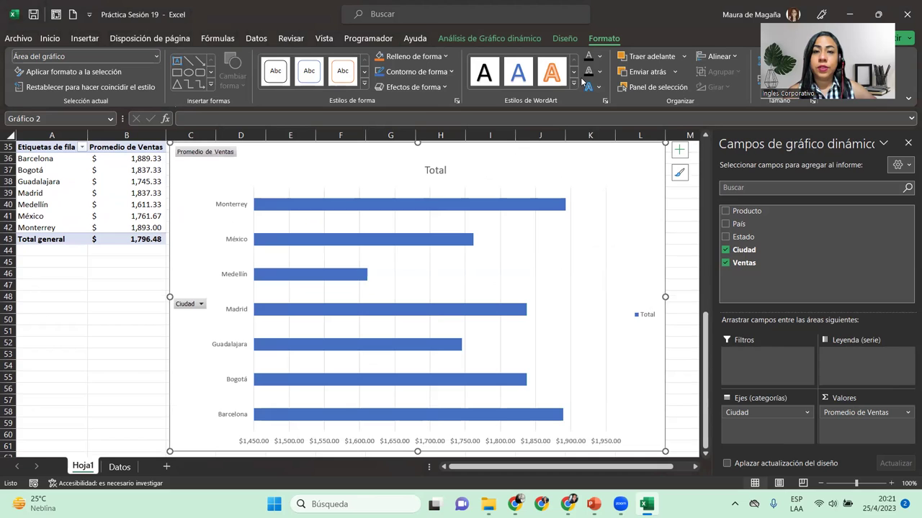
Step: Preview chart style 5 from the chart styles button, then revert to the default style
click(680, 152)
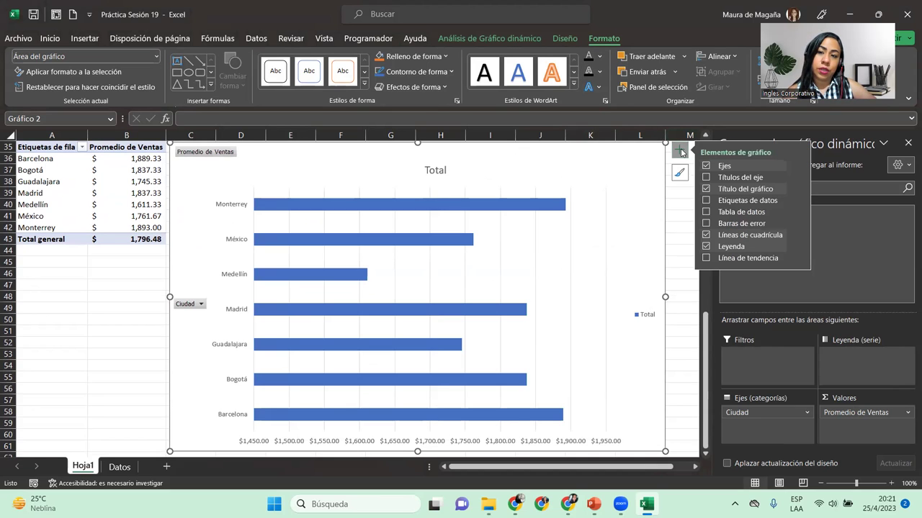
click(679, 173)
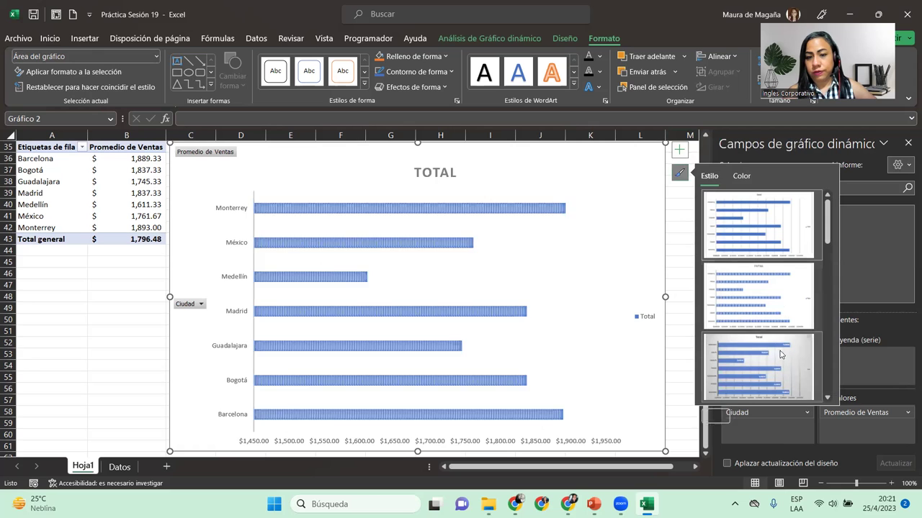
click(827, 398)
click(828, 400)
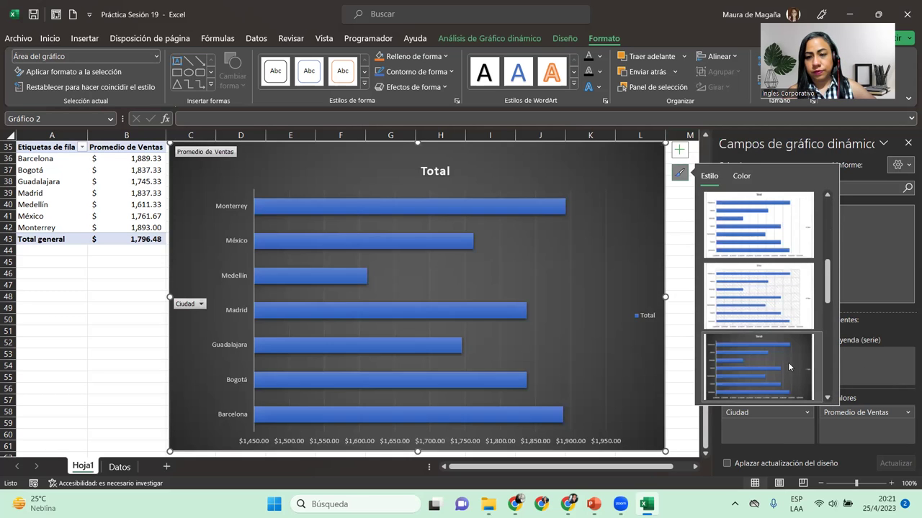
click(772, 239)
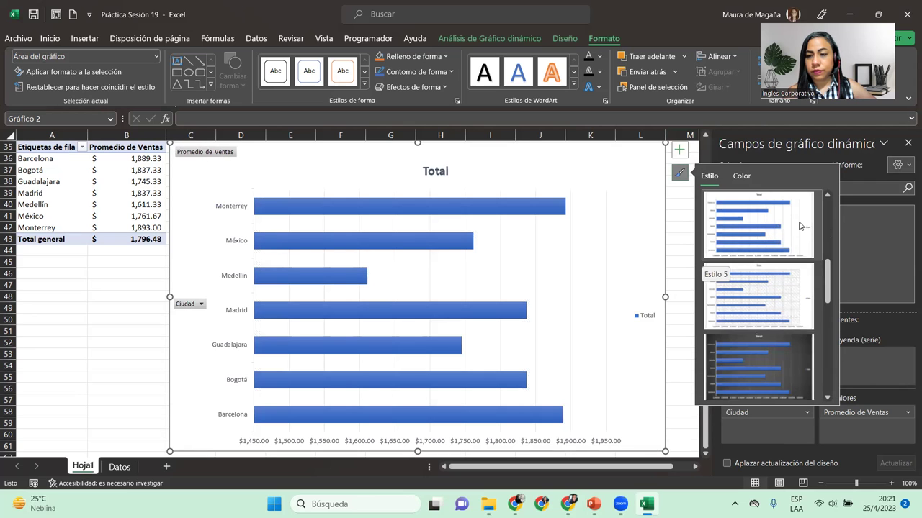
click(827, 195)
click(827, 195)
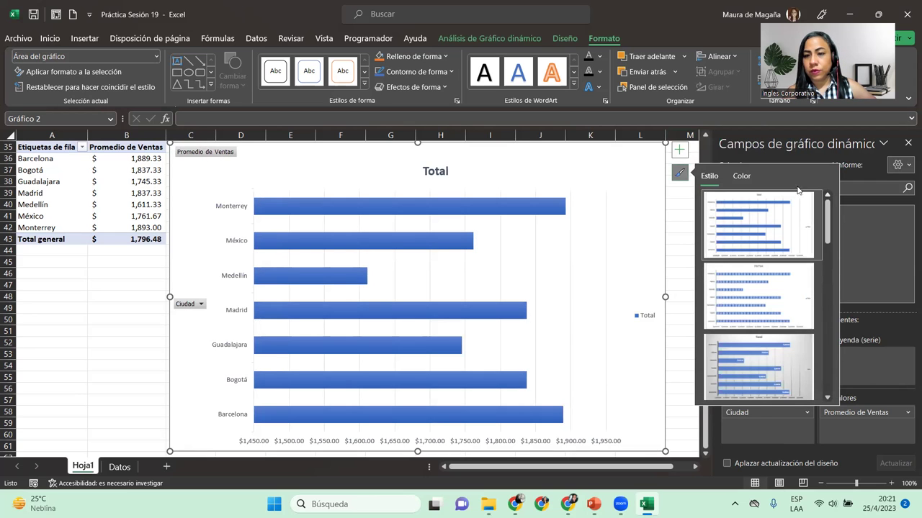
click(759, 223)
click(681, 174)
Step: Apply Estilo 13 from the Diseño chart styles gallery
click(565, 39)
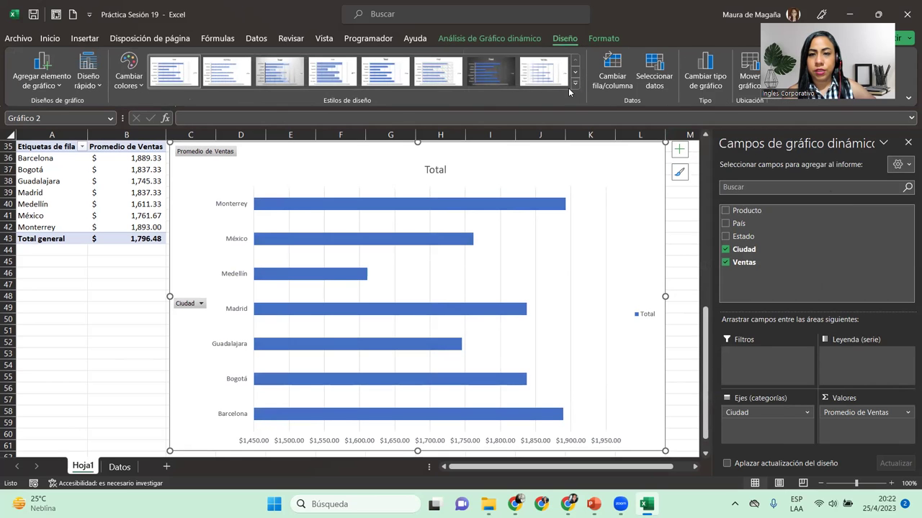
click(574, 85)
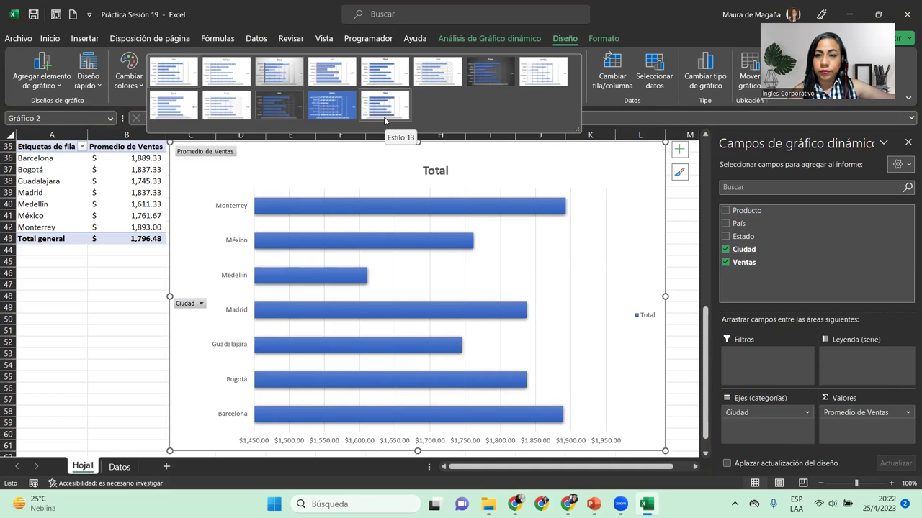
click(386, 120)
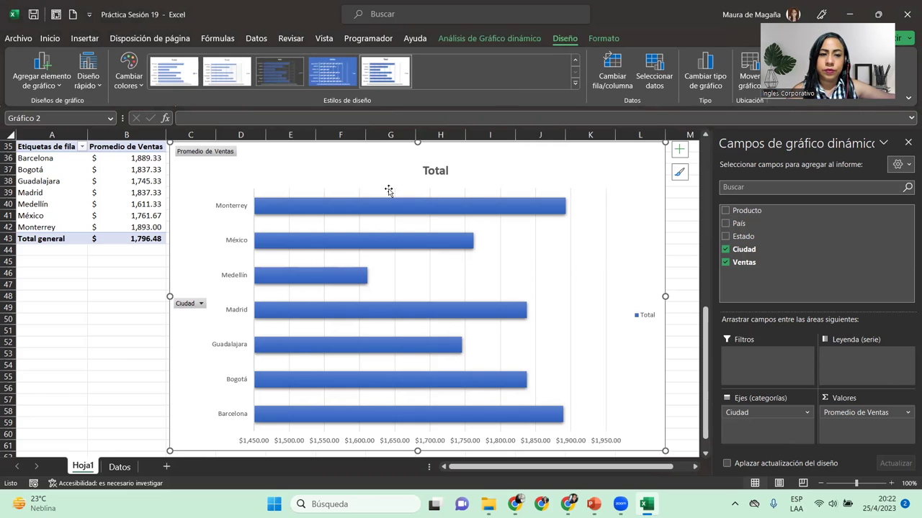
Step: Recolour the bars with the orange Monocromático palette from Cambiar colores
click(131, 84)
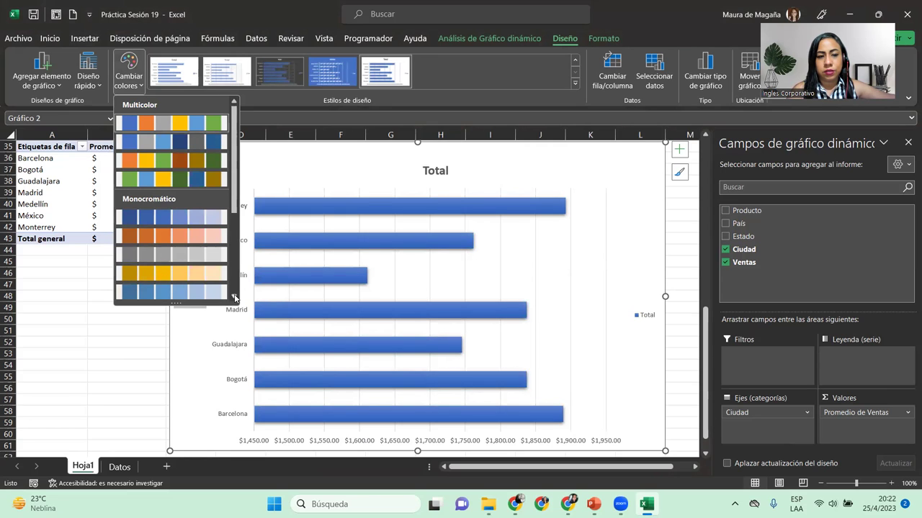
scroll(237, 296, down, 1)
scroll(238, 297, down, 2)
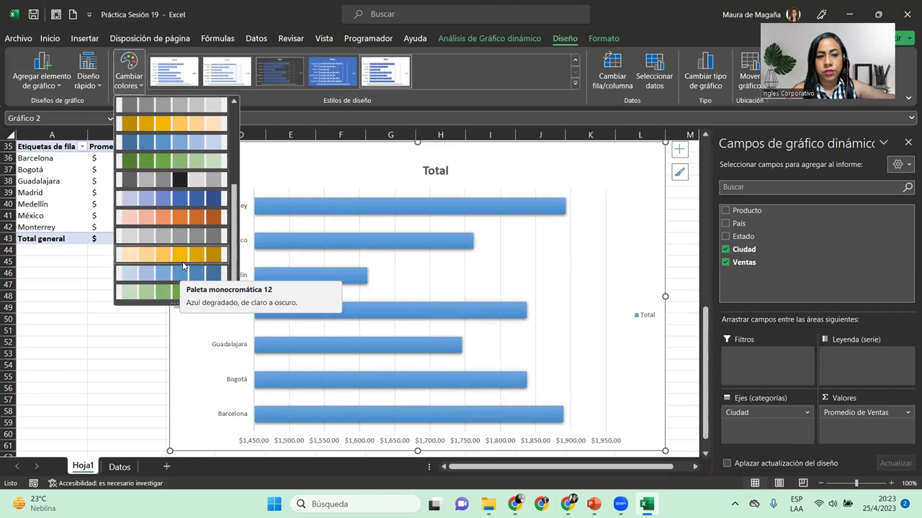
click(203, 219)
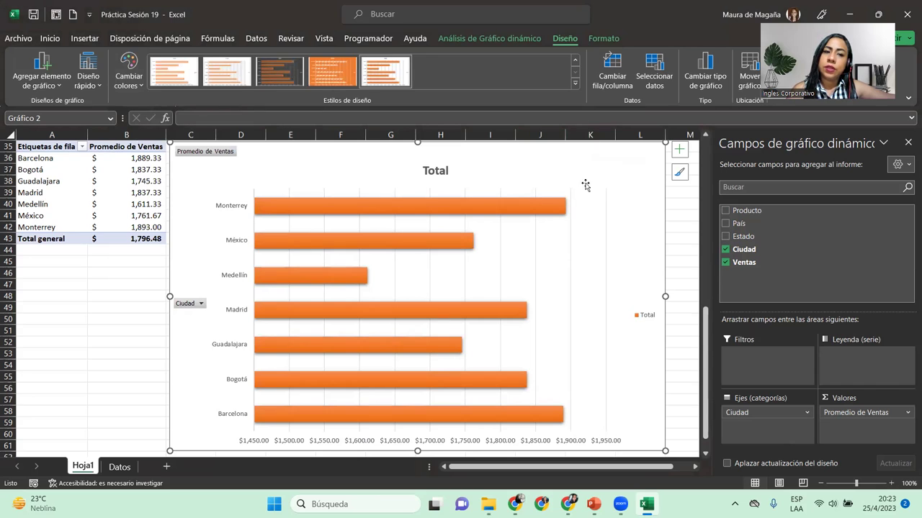
click(575, 86)
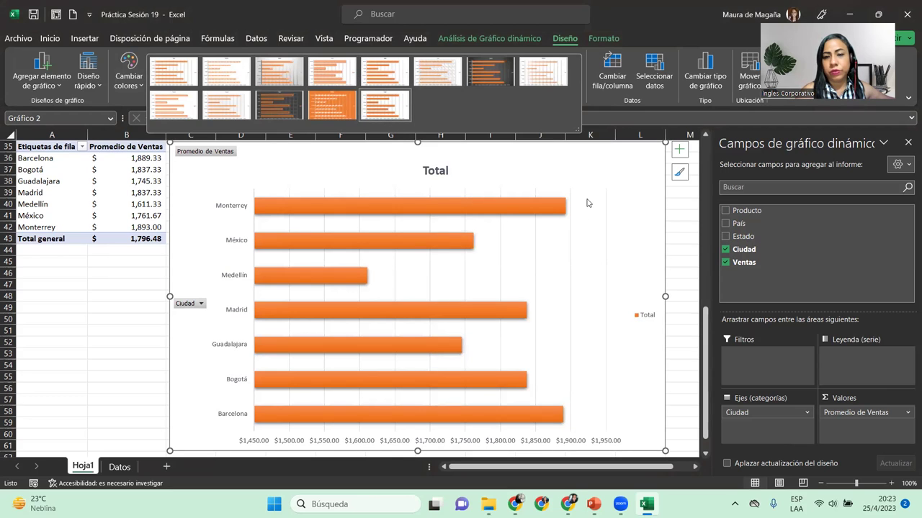
click(598, 160)
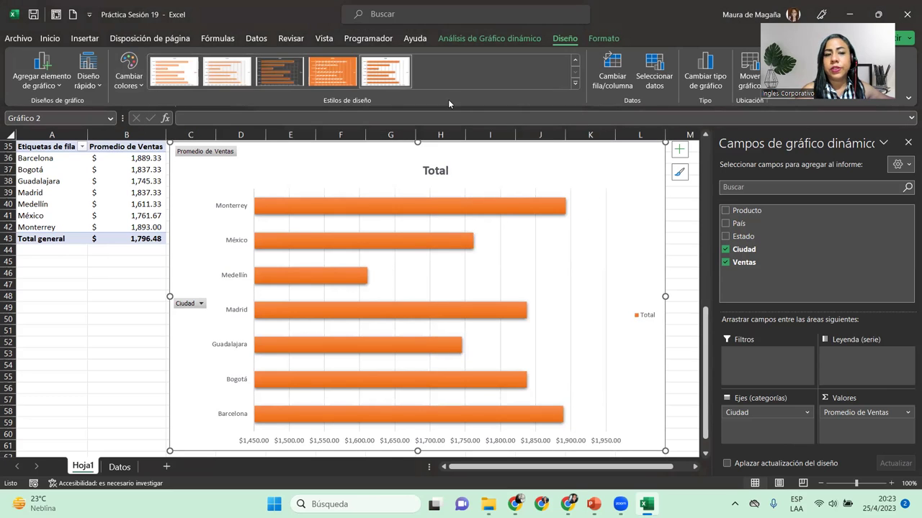
double_click(497, 207)
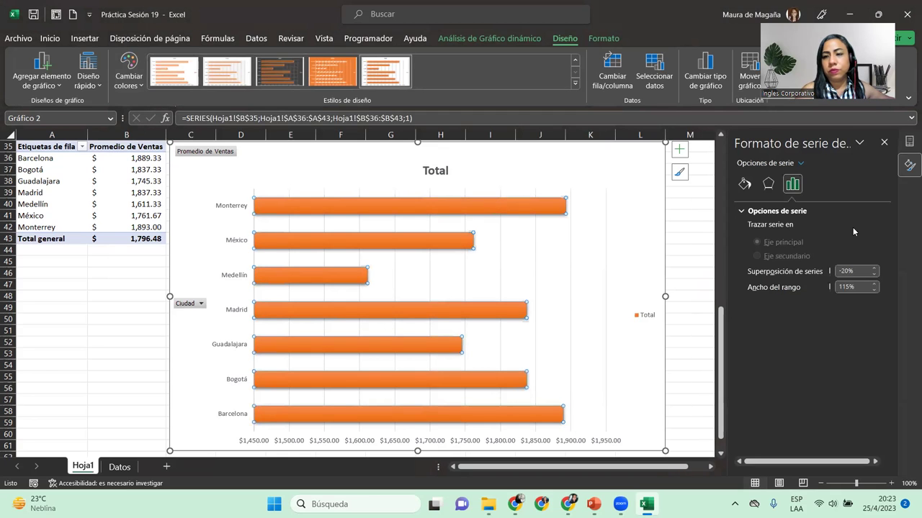
click(884, 142)
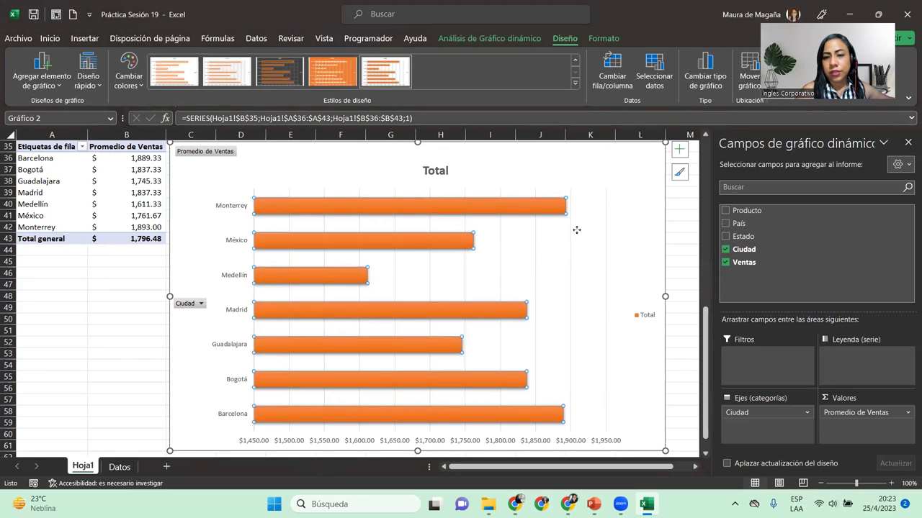
click(602, 212)
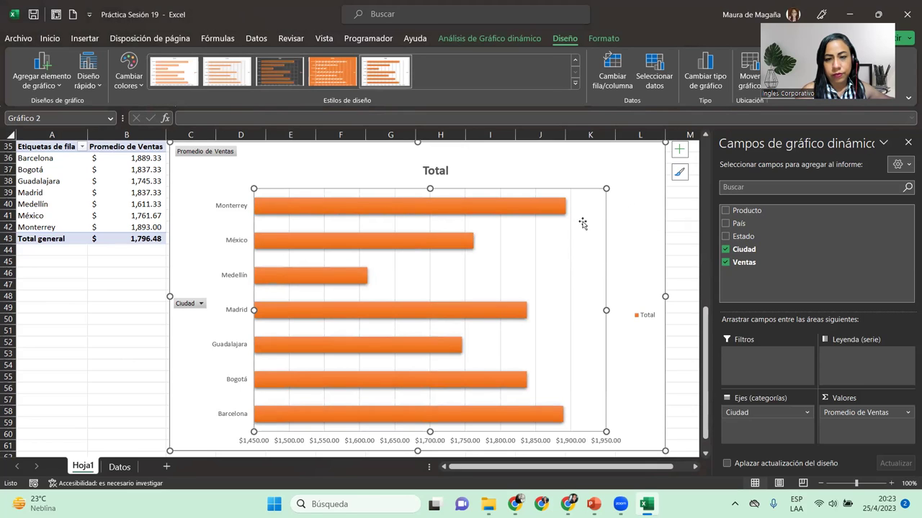
click(561, 213)
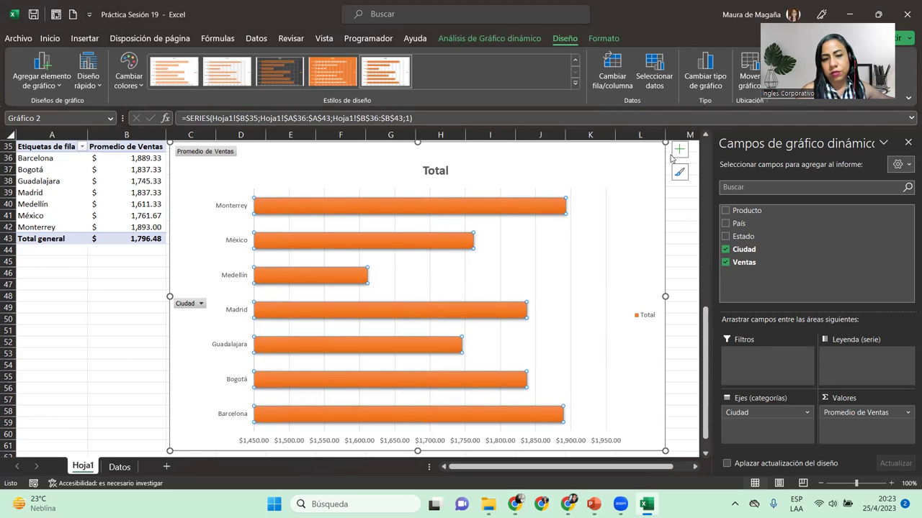
click(642, 185)
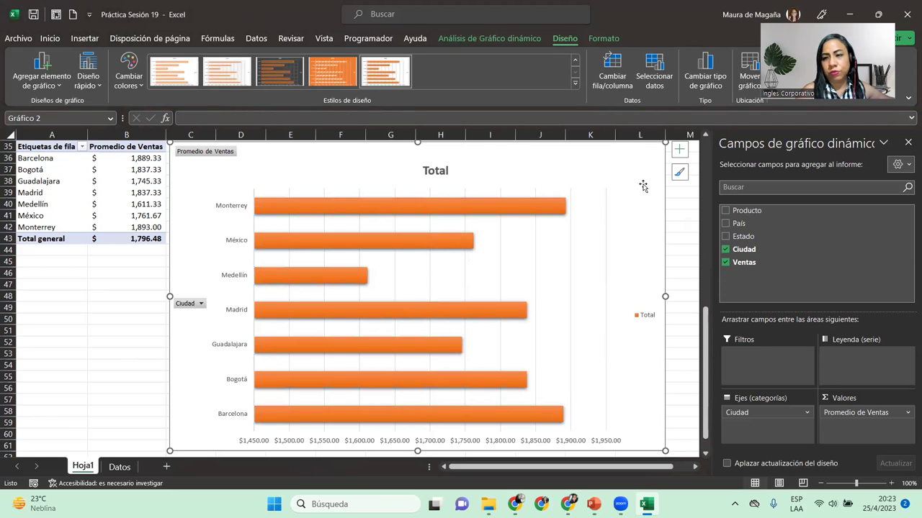
Step: Add data labels to the bars and open their Más opciones formatting pane
click(679, 151)
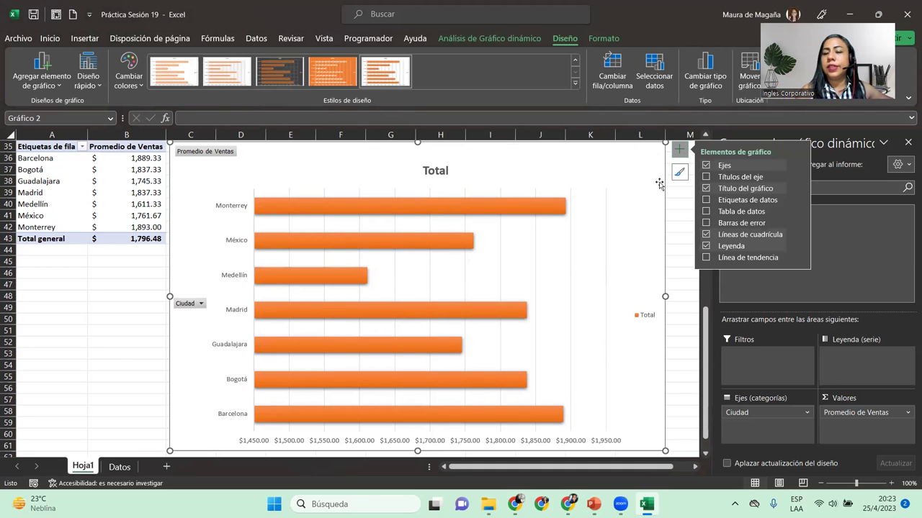
click(799, 201)
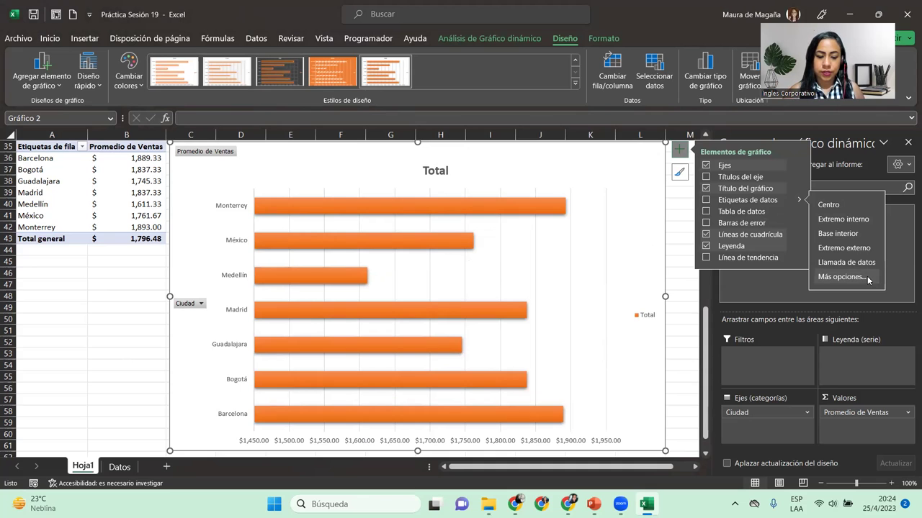
click(841, 277)
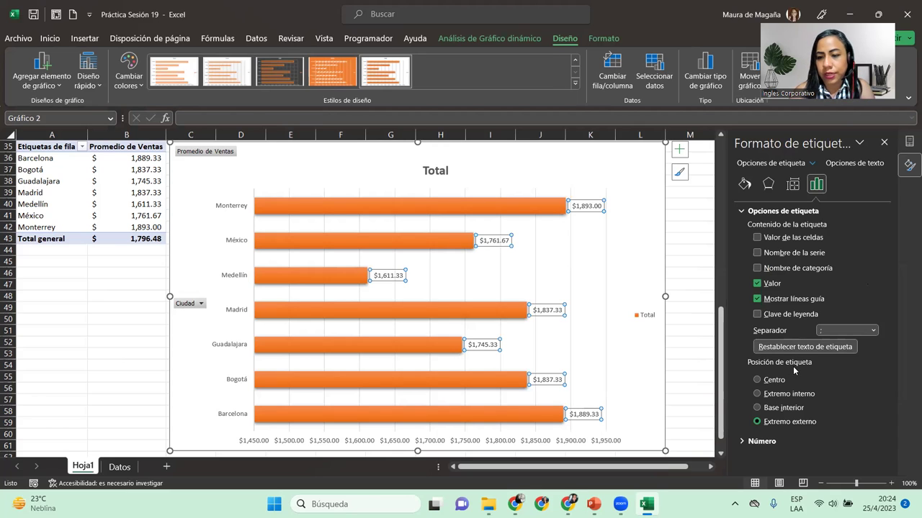
Step: Position the data labels at the inside end of each orange bar
click(757, 394)
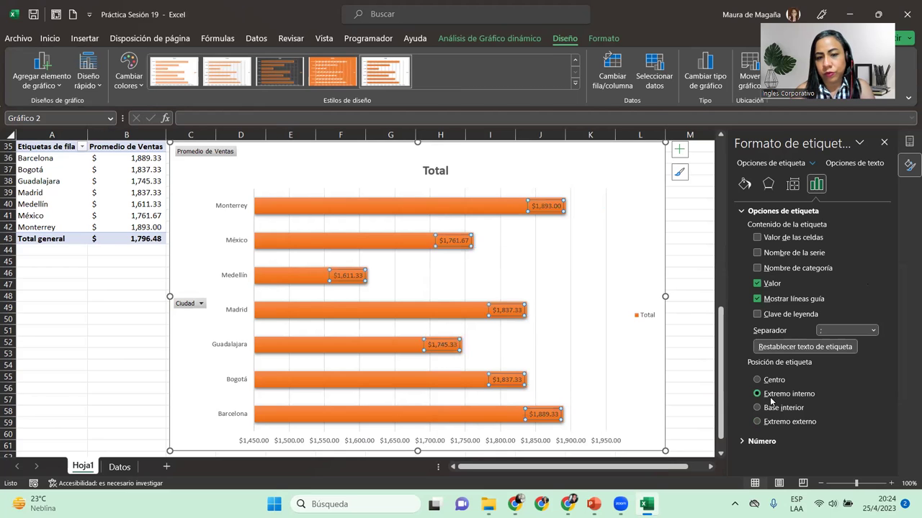
drag(721, 355, 724, 397)
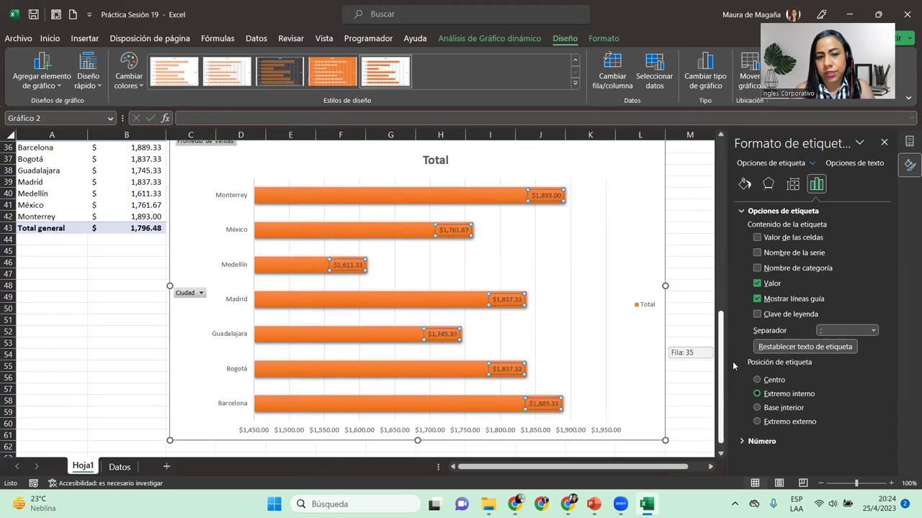
drag(732, 372, 735, 371)
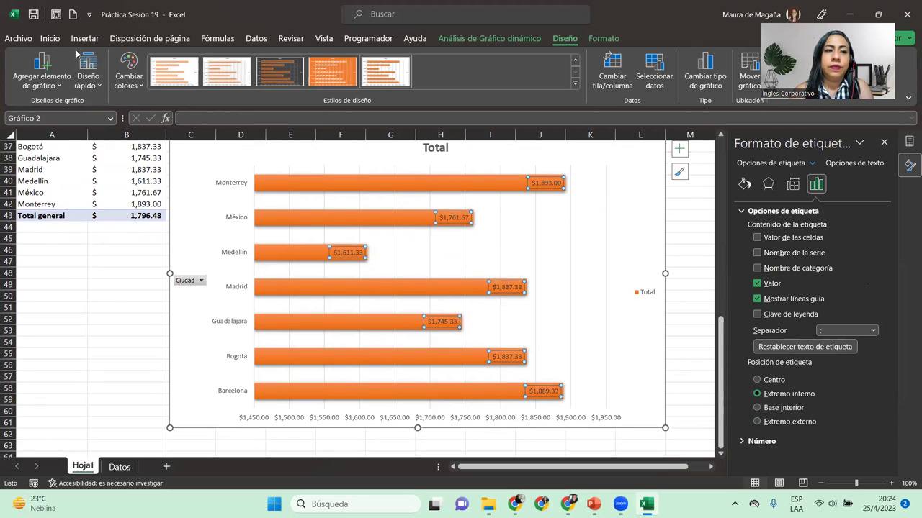
Step: Format the data label text white and increase it to size 10 on Inicio
click(49, 38)
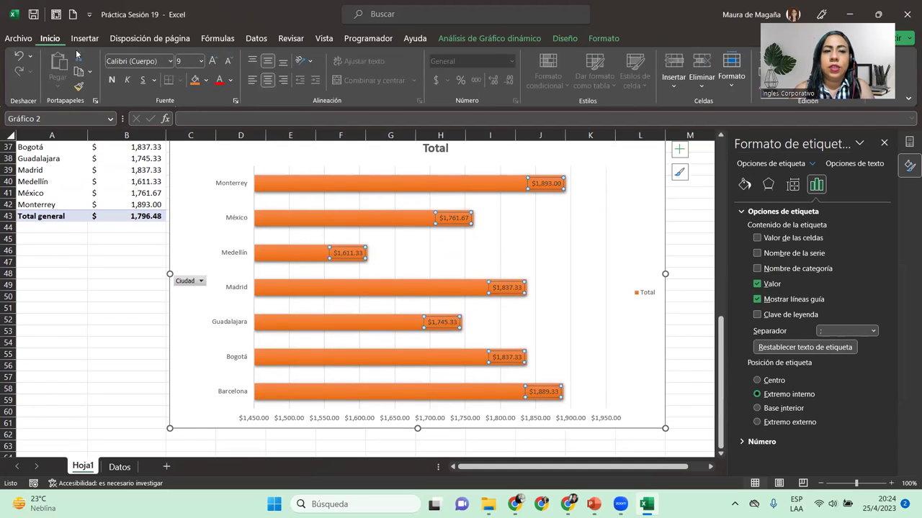
click(230, 80)
click(217, 129)
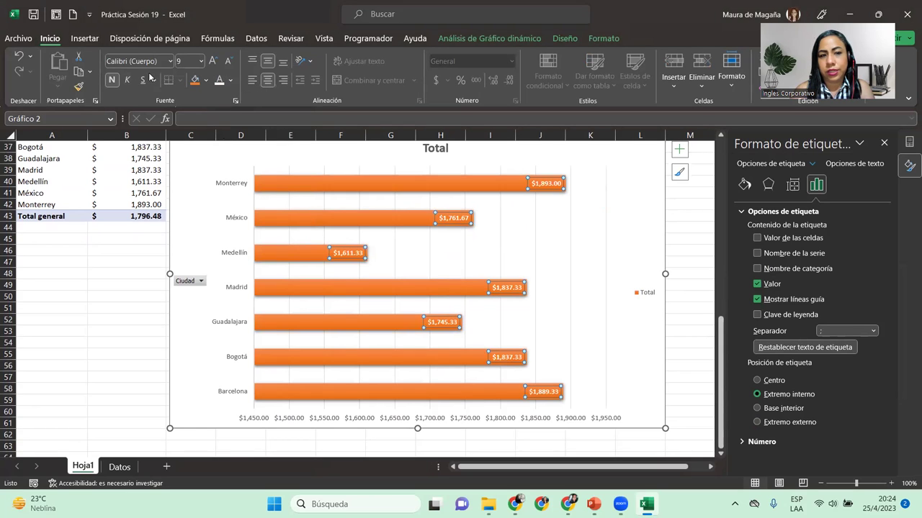
click(212, 63)
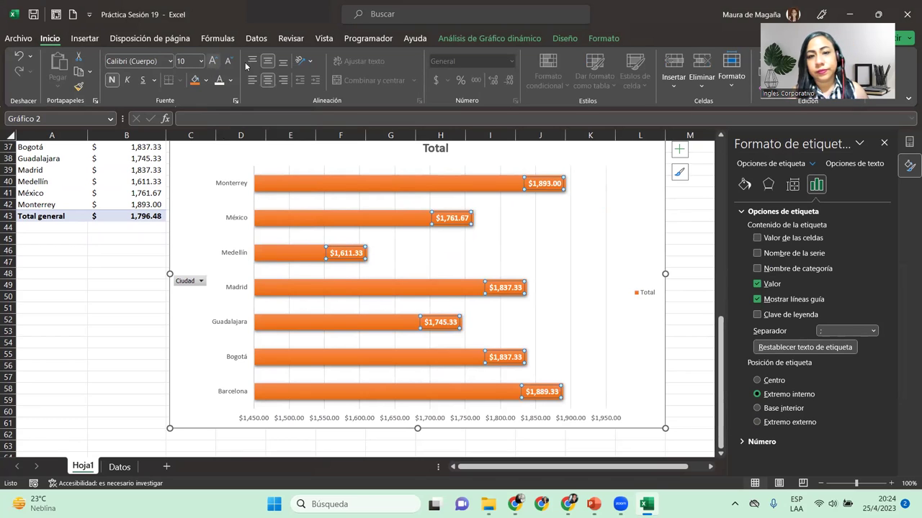
Step: Select the horizontal value axis and browse its Fill and Font Color palettes without changing anything
click(458, 422)
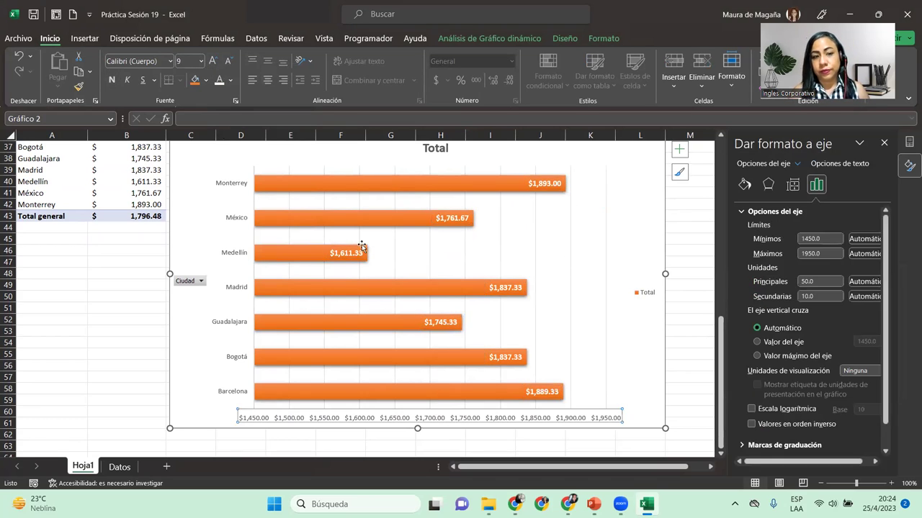
click(206, 80)
click(230, 80)
click(230, 79)
click(230, 80)
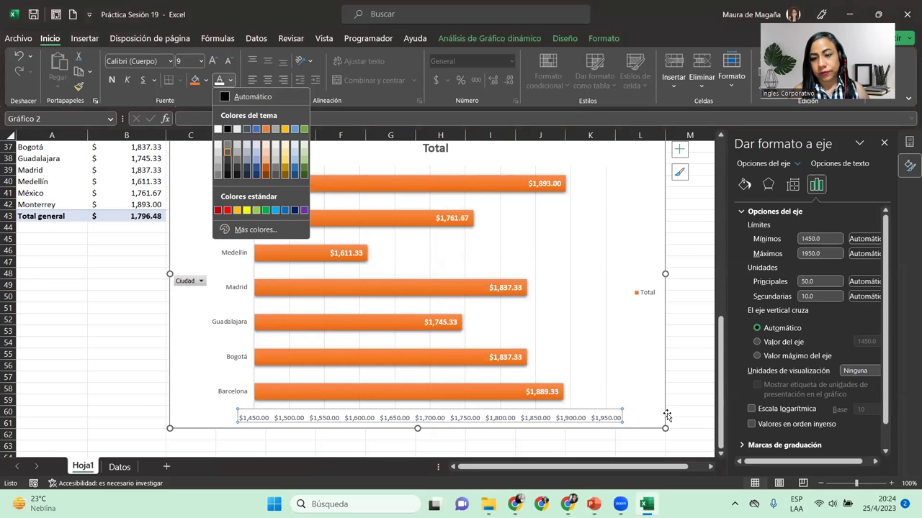
key(Escape)
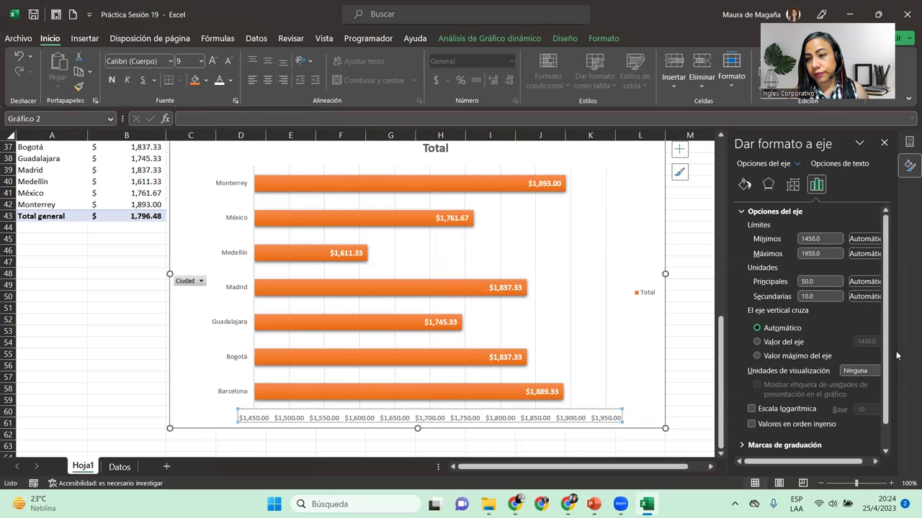
scroll(814, 464, down, 1)
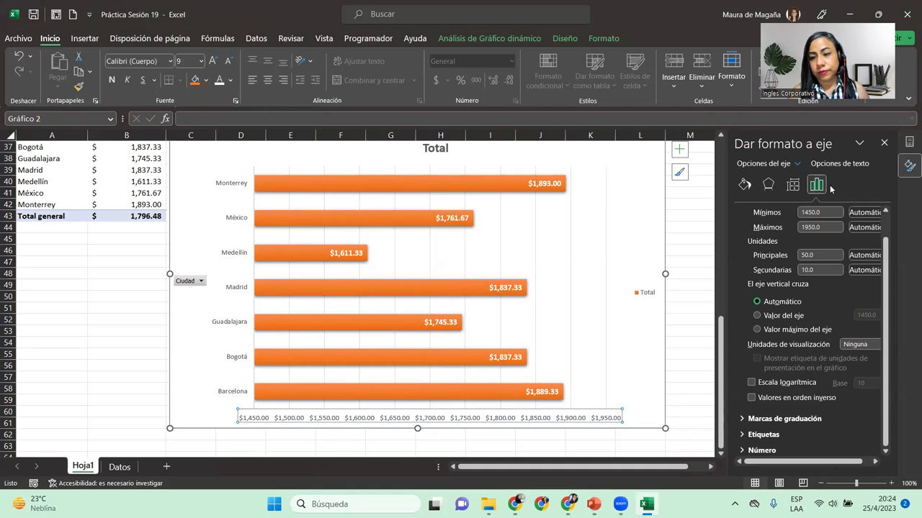
scroll(886, 278, up, 1)
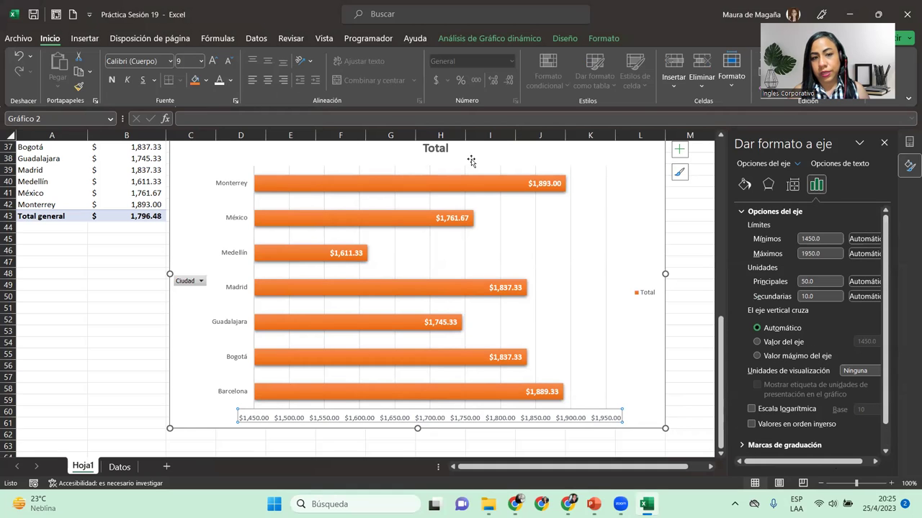
click(679, 151)
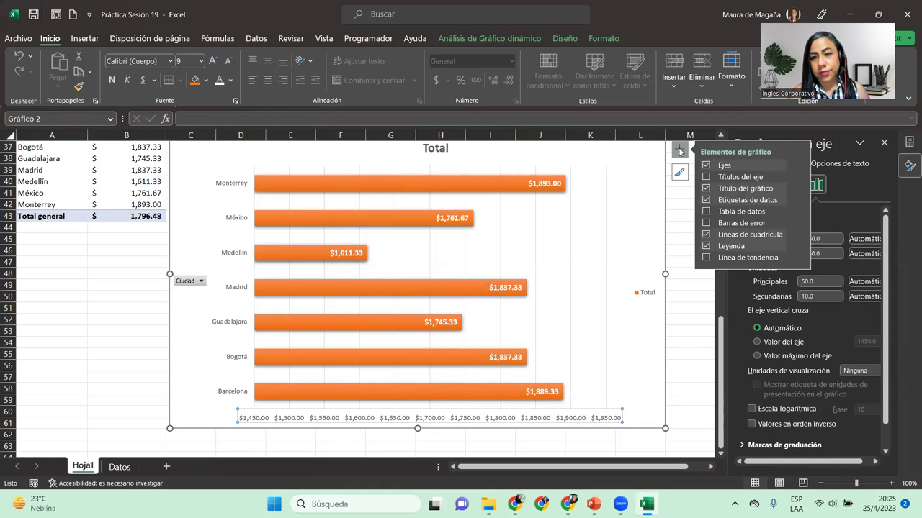
click(799, 201)
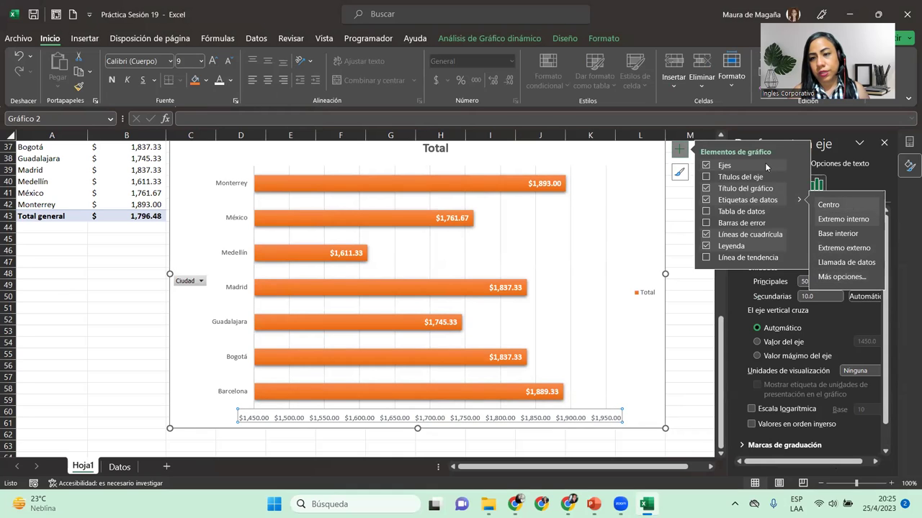
click(677, 153)
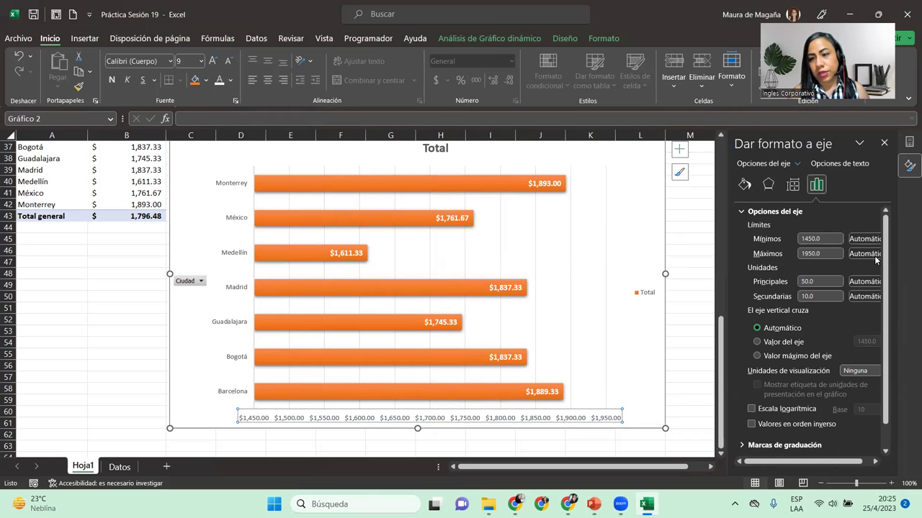
scroll(885, 259, down, 1)
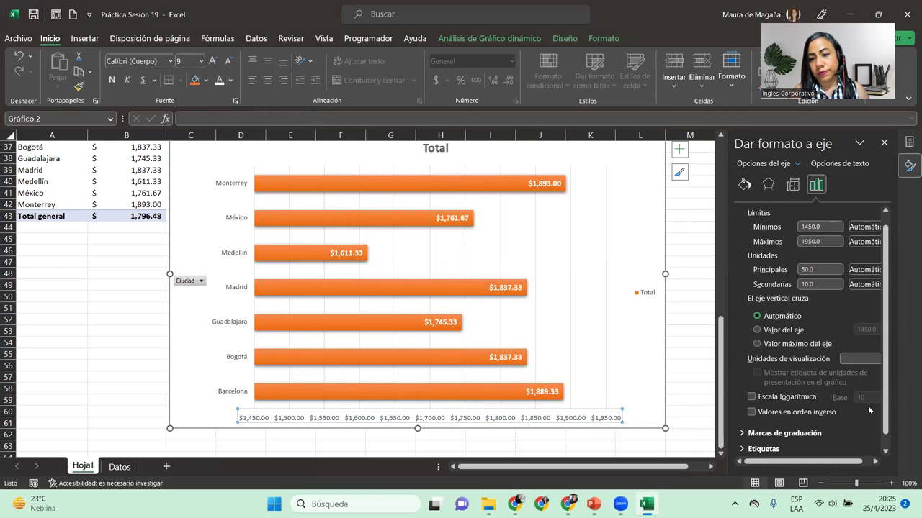
scroll(864, 227, up, 1)
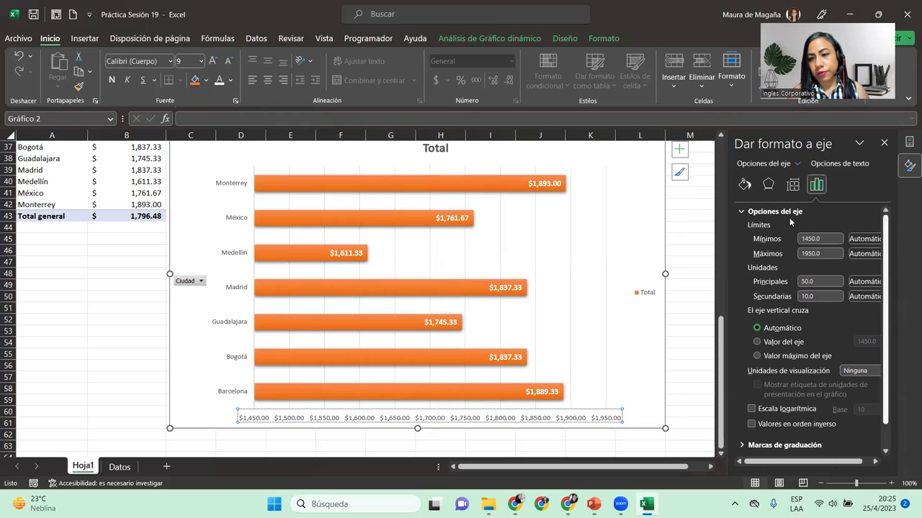
Step: Collapse Opciones del eje and expand the Marcas de graduación, Etiquetas and Número sections
click(738, 213)
click(740, 227)
click(740, 227)
click(743, 244)
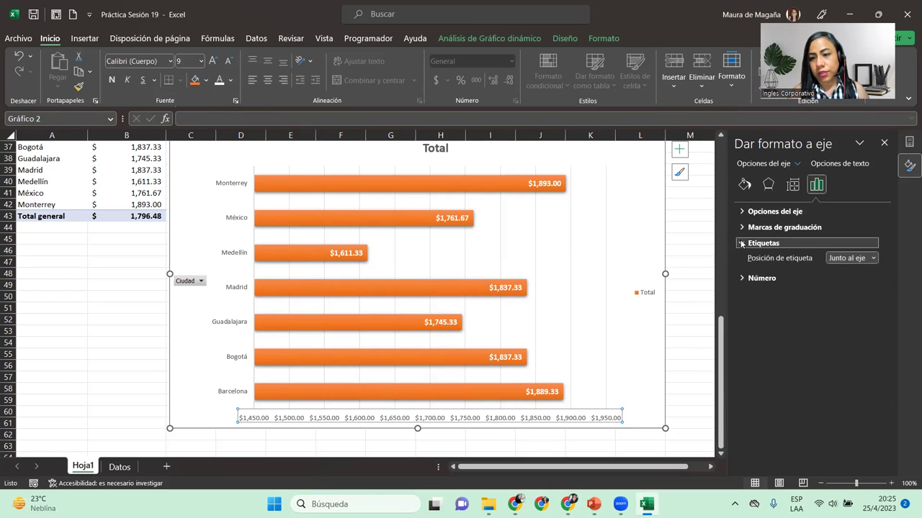
click(741, 279)
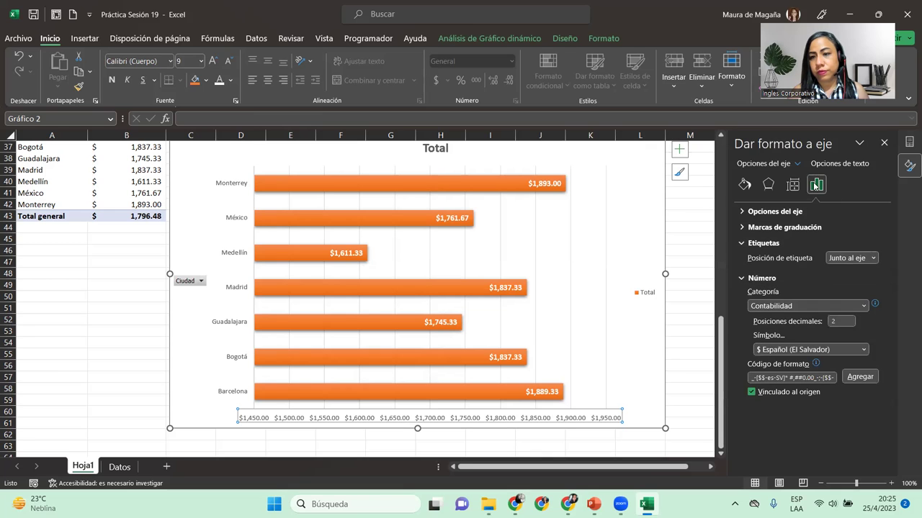
Step: Browse the axis pane's size, effects and fill tabs, ending on the tick-mark settings
click(792, 184)
click(768, 187)
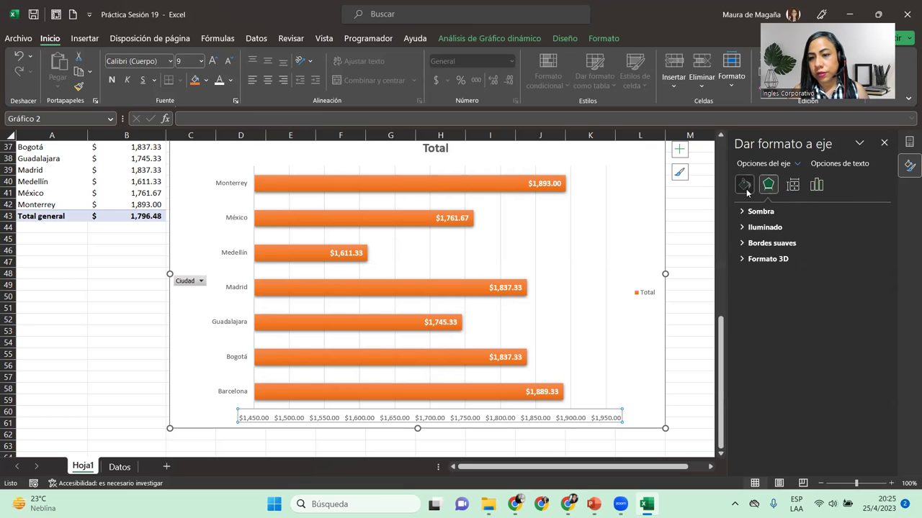
click(745, 187)
click(767, 186)
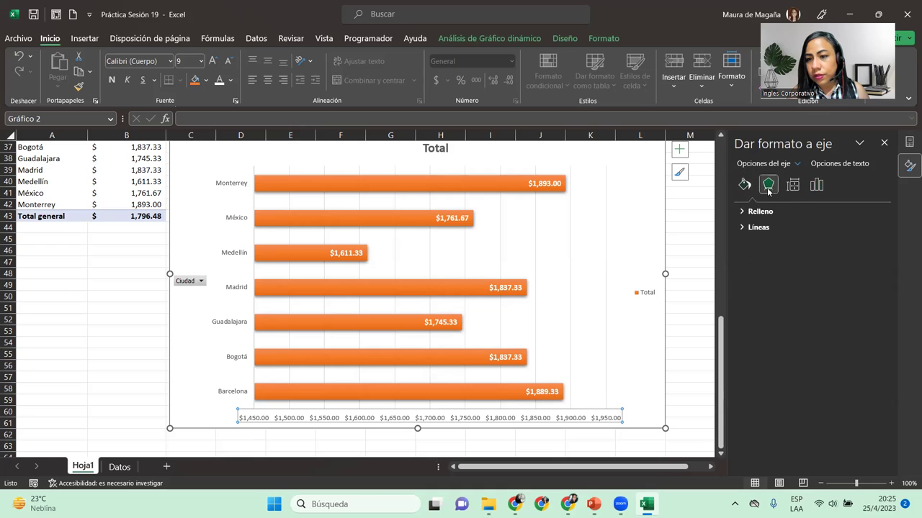
click(816, 184)
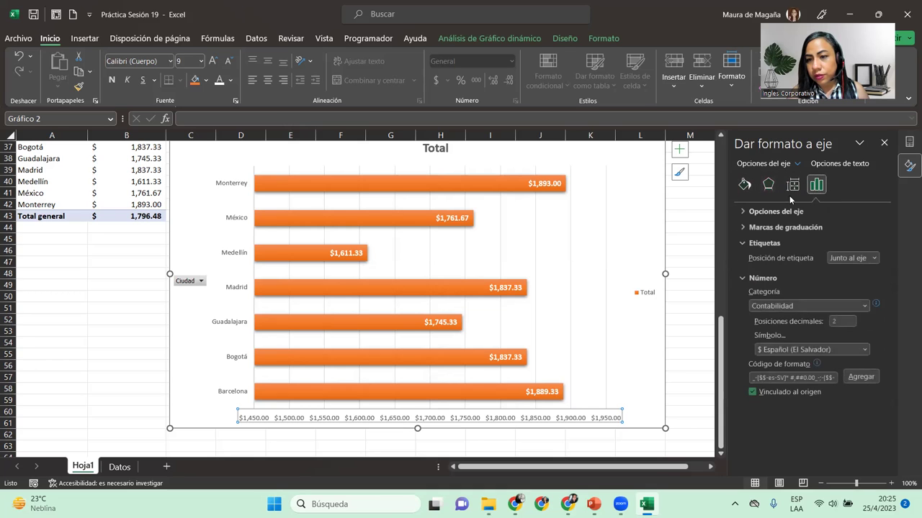
click(741, 212)
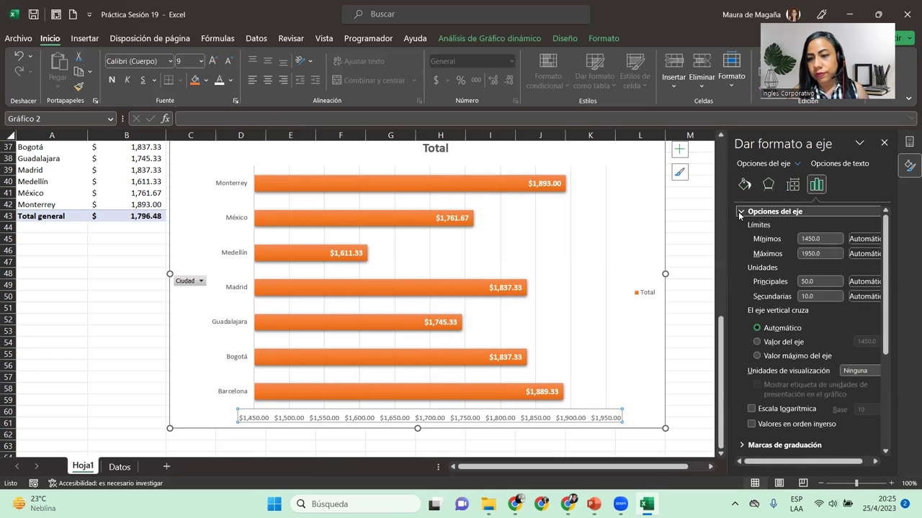
click(740, 213)
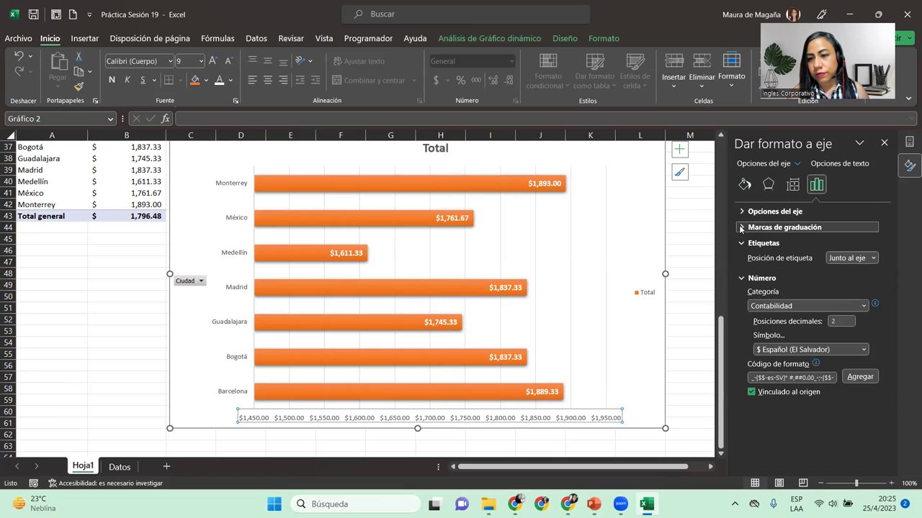
click(741, 228)
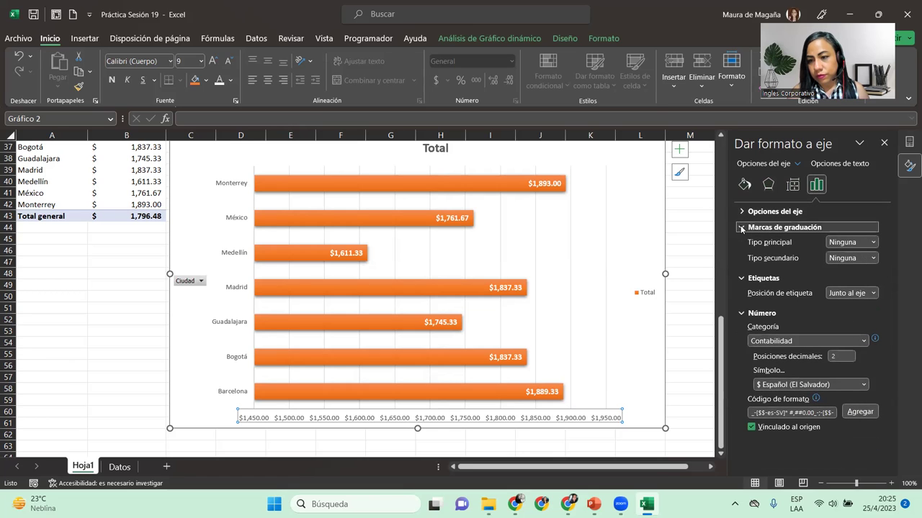
Step: Review the data labels' Opciones de etiqueta, then select the chart area and show Diseño styles
click(554, 187)
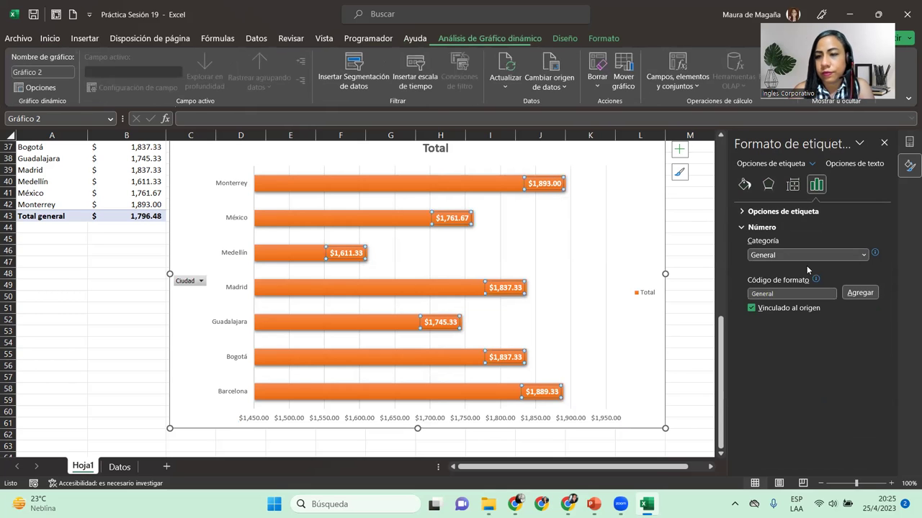
click(739, 217)
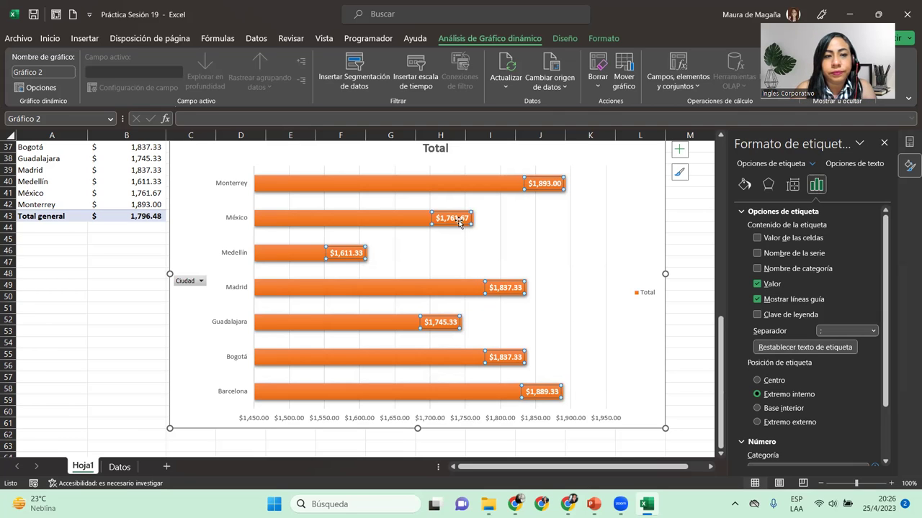
click(199, 157)
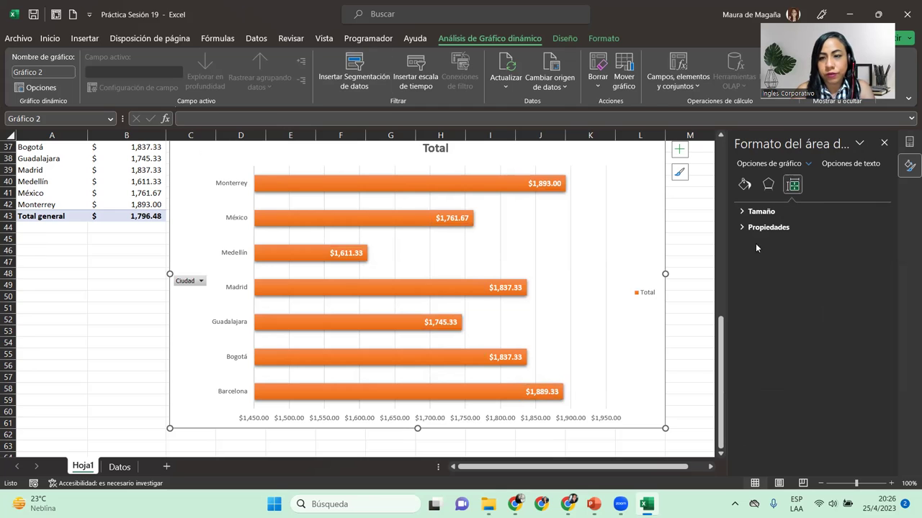
click(720, 135)
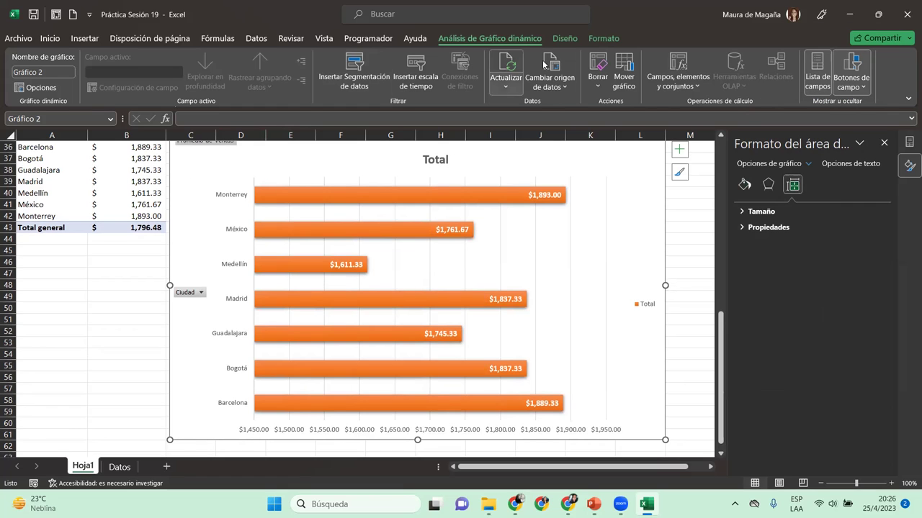
click(565, 38)
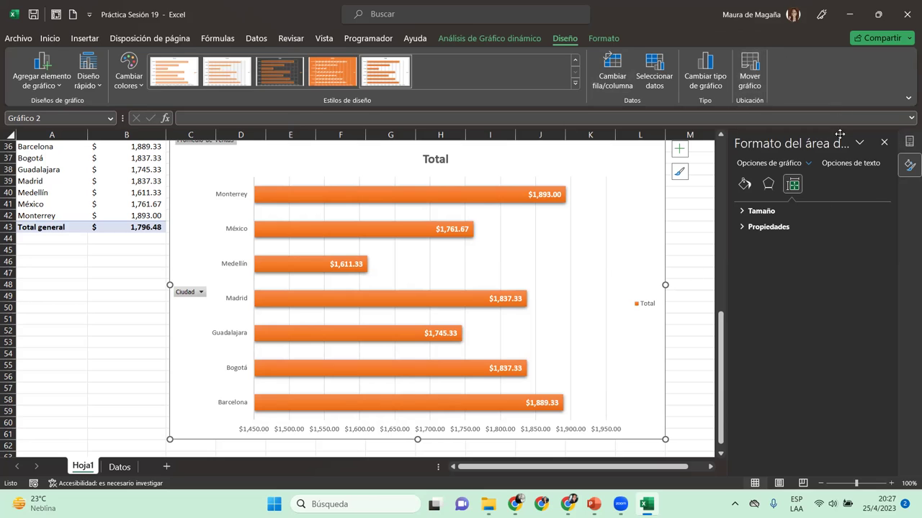
Step: Move the Ciudad sales bar chart onto a new chart sheet named 'GD Barras'
click(749, 68)
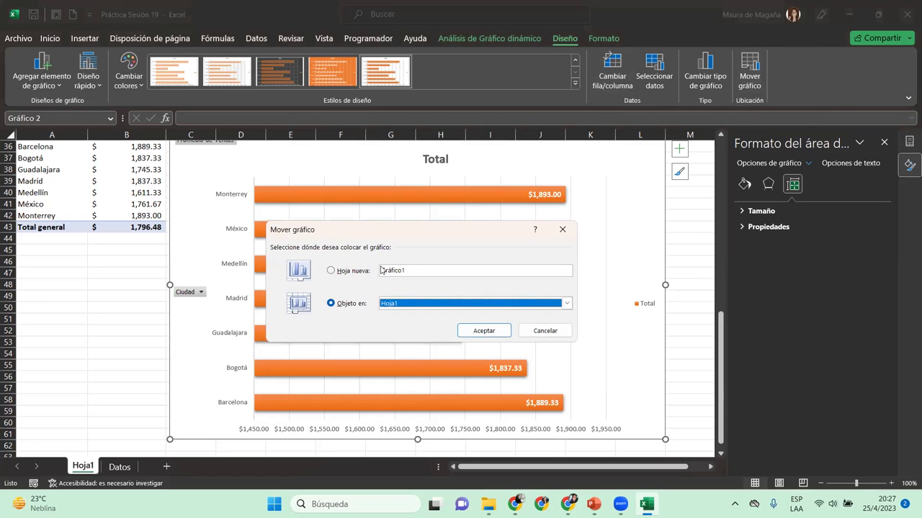
click(332, 274)
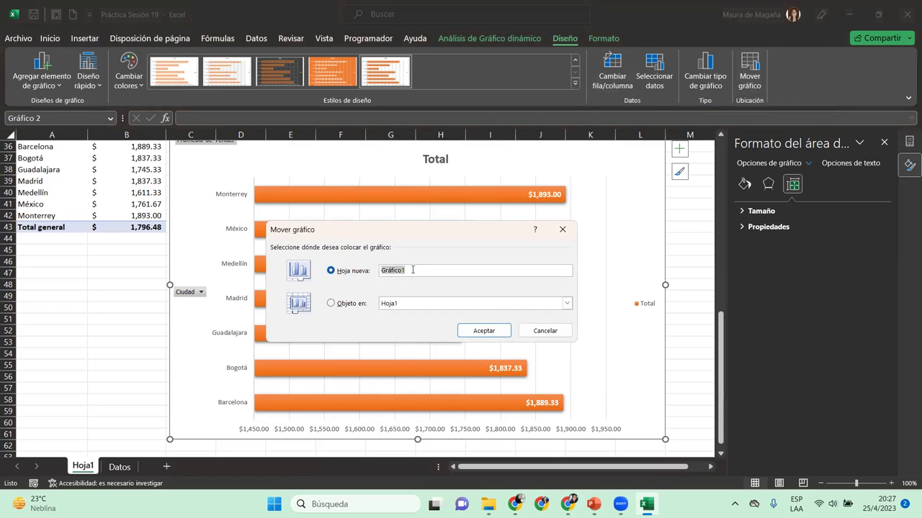
text(Grá)
key(BackSpace)
key(BackSpace)
key(BackSpace)
text(GD)
text( Barras)
click(485, 331)
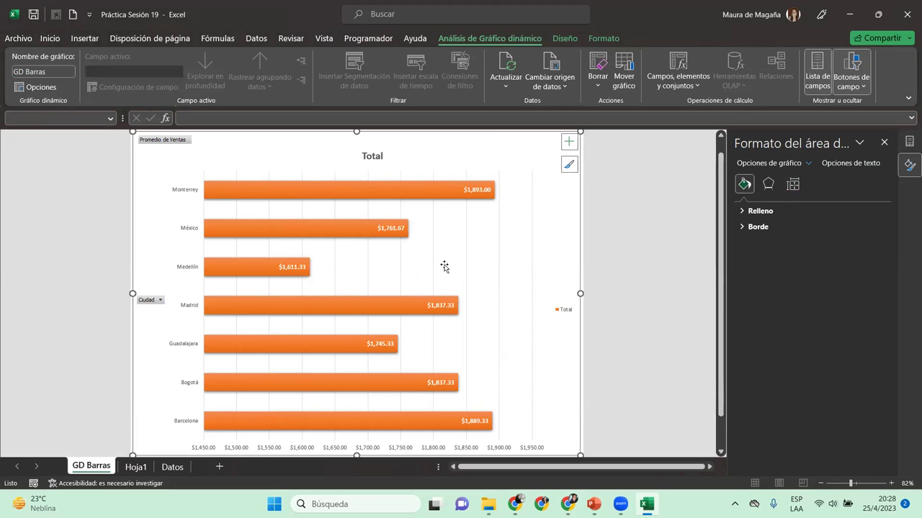
Step: Expand the chart area's fill options, then return to Hoja1's Promedio de Ventas by Ciudad pivot table
click(748, 211)
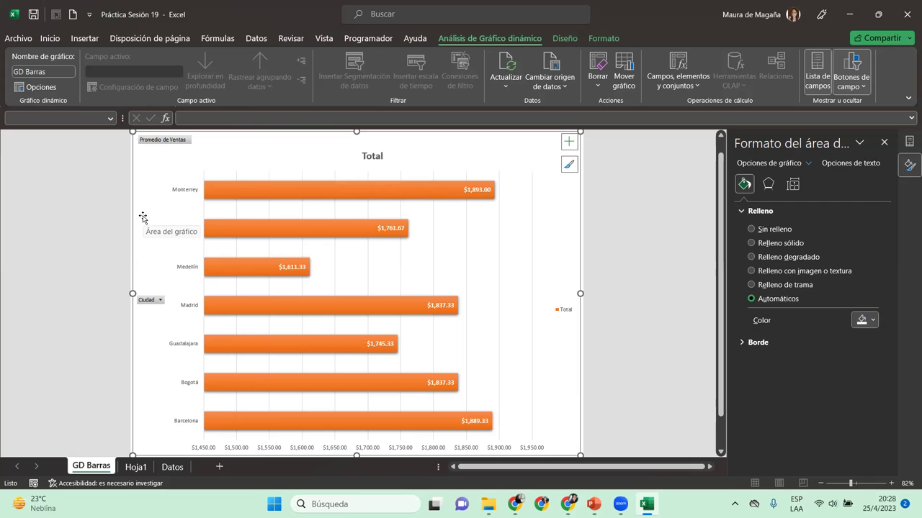
click(135, 466)
click(52, 170)
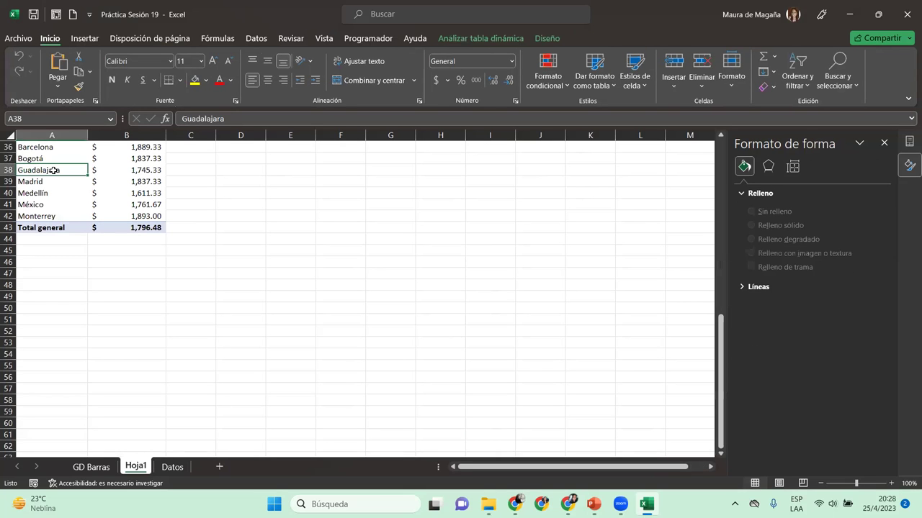
drag(721, 363, 738, 330)
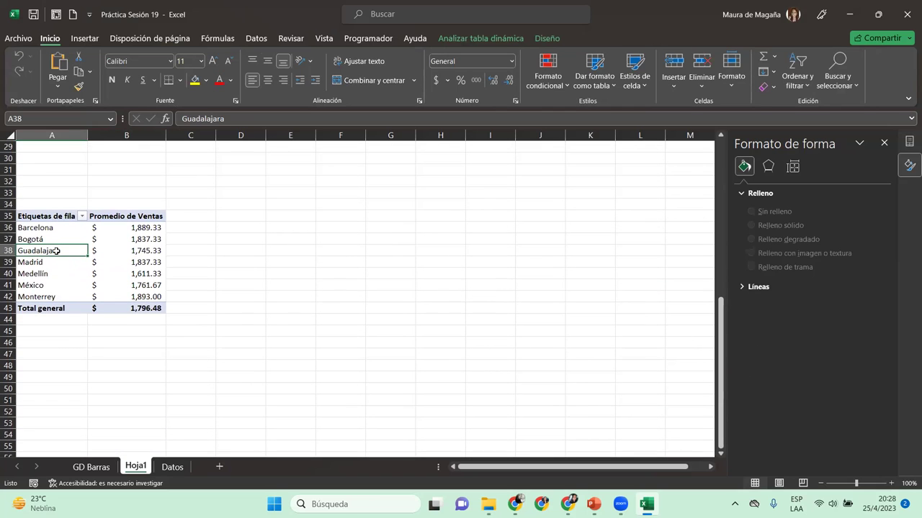
double_click(56, 252)
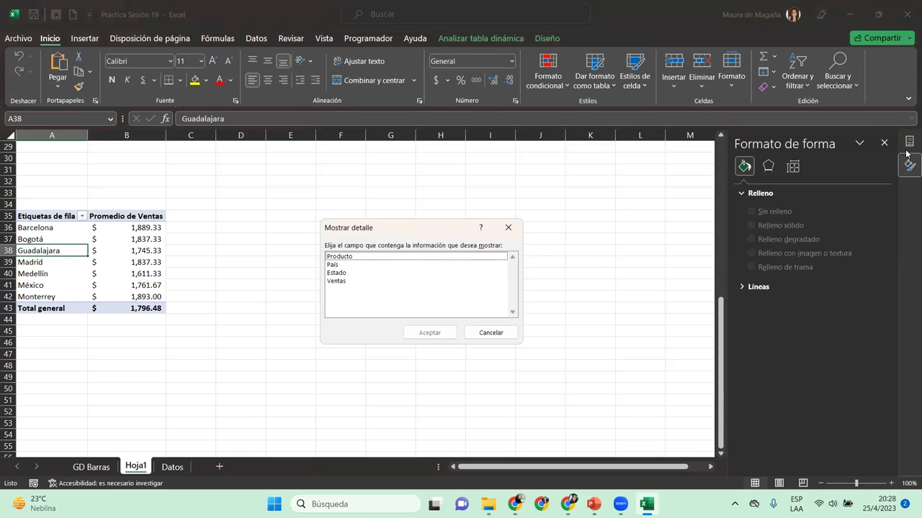
click(508, 227)
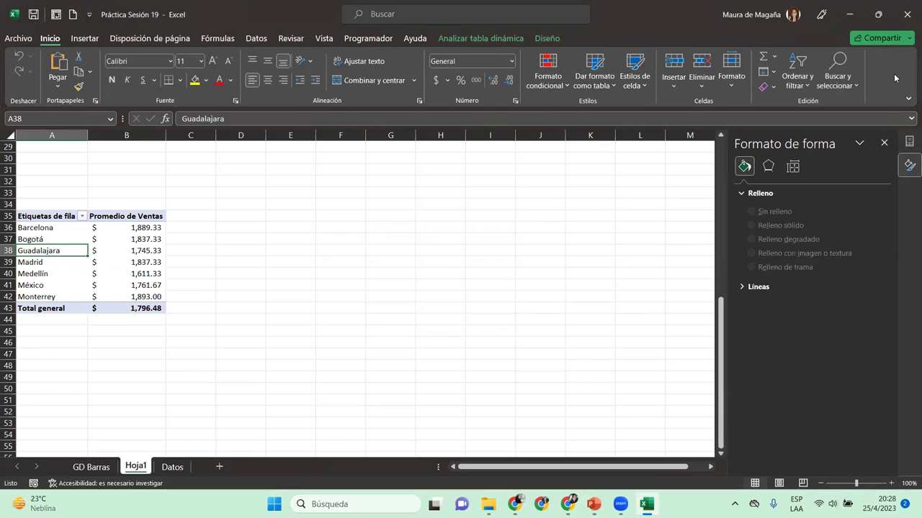
Step: Add País to the pivot table's Filtros area and go back to the GD Barras chart sheet
click(909, 140)
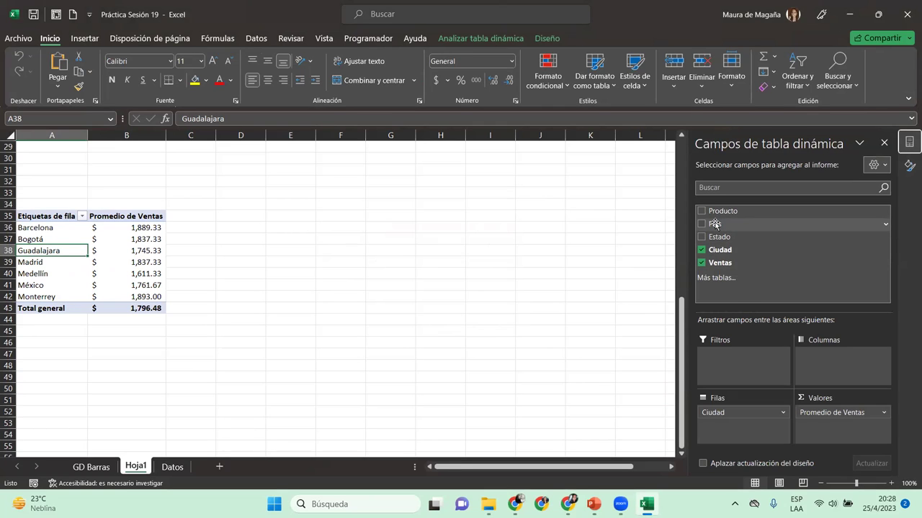
drag(715, 224, 755, 365)
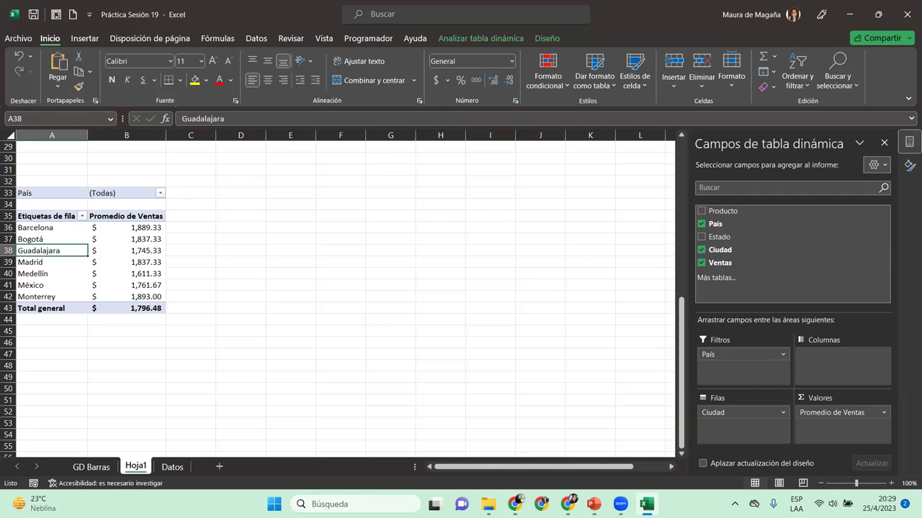
click(92, 467)
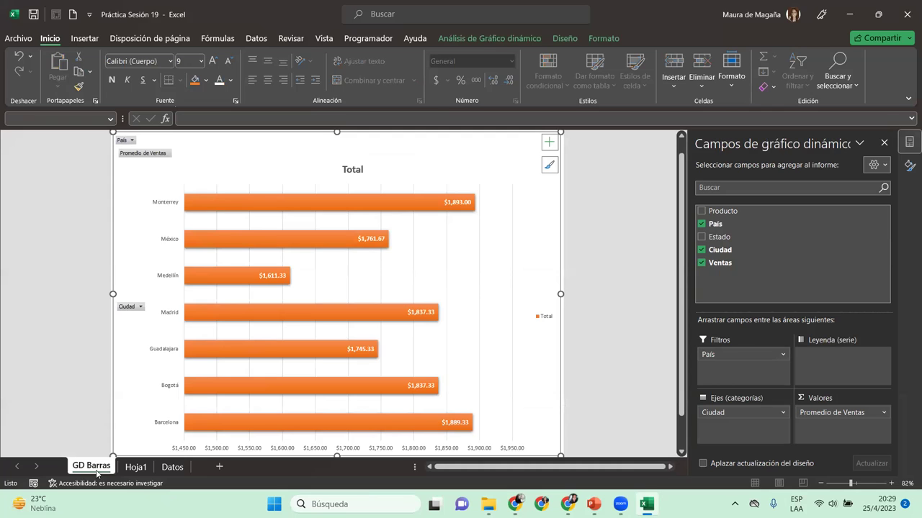
click(135, 467)
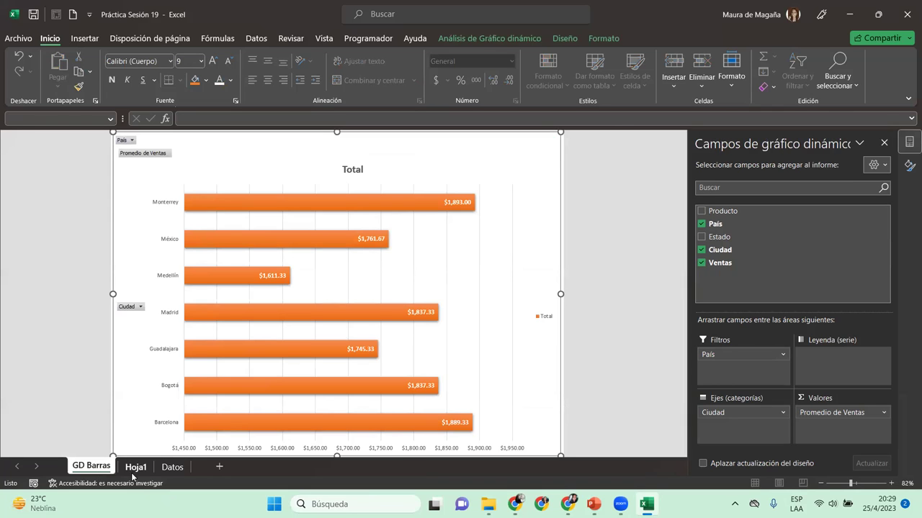
click(160, 193)
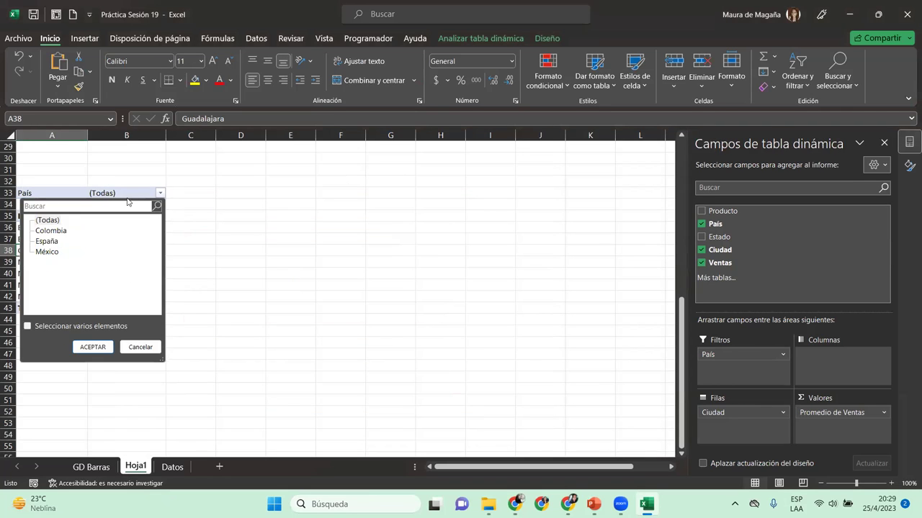
click(50, 230)
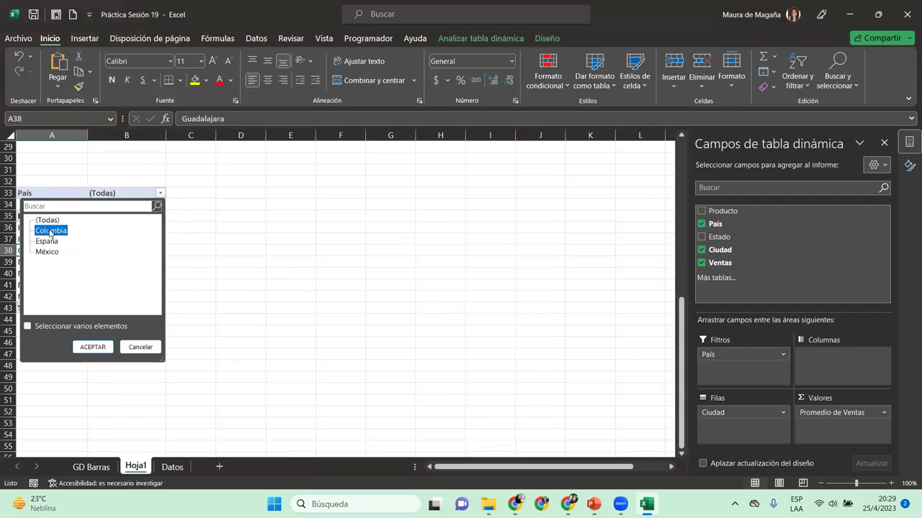
click(93, 347)
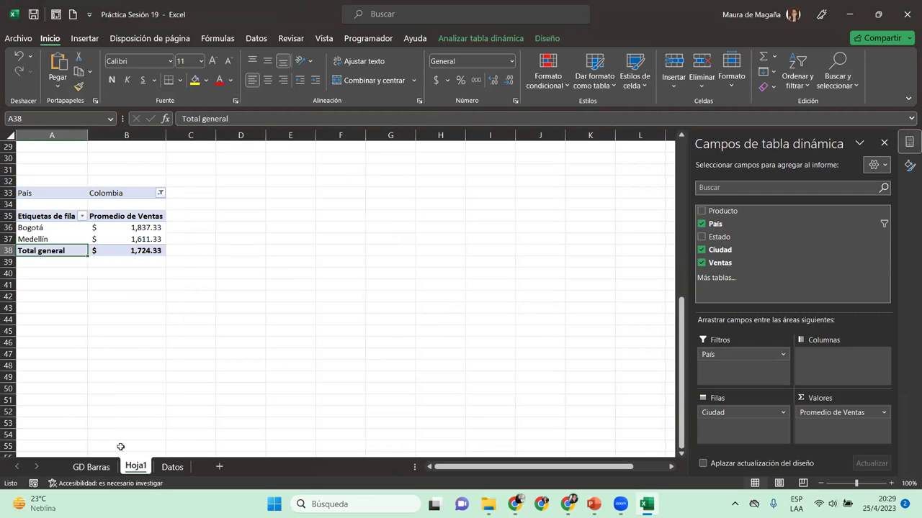
click(90, 468)
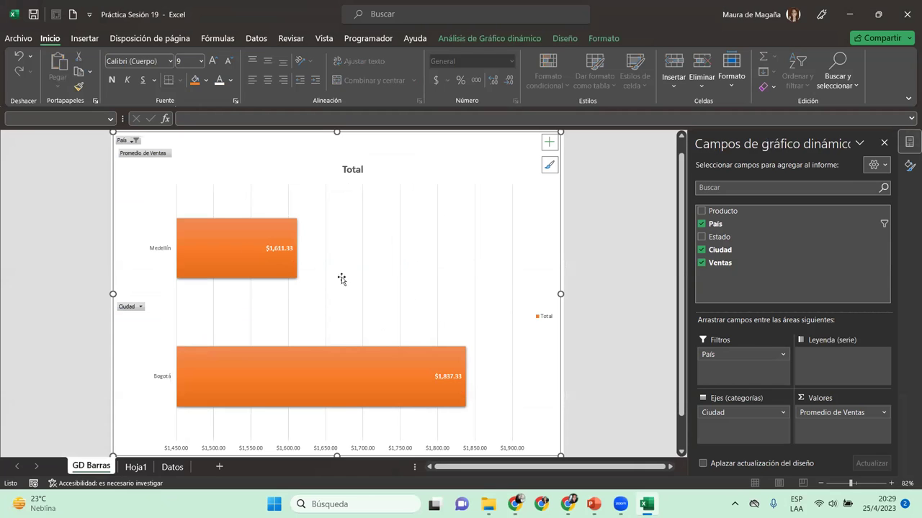
click(165, 468)
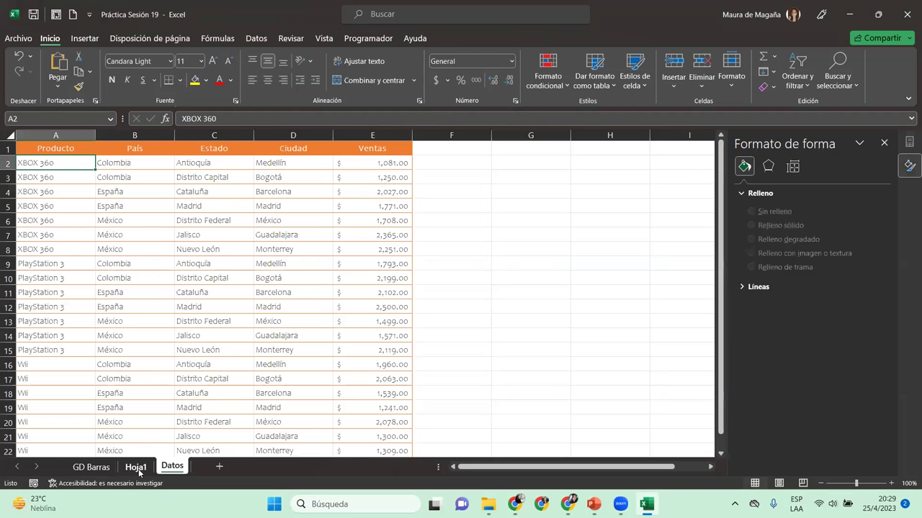
click(135, 467)
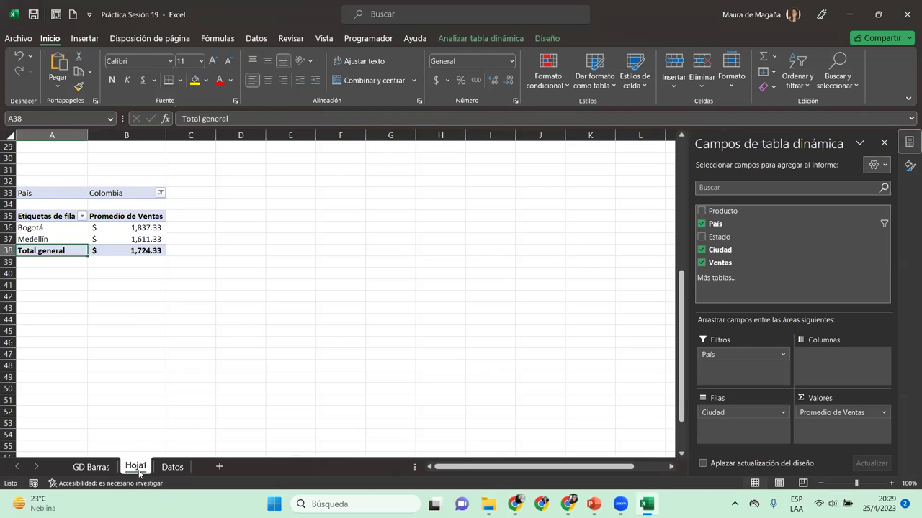
click(161, 194)
click(52, 241)
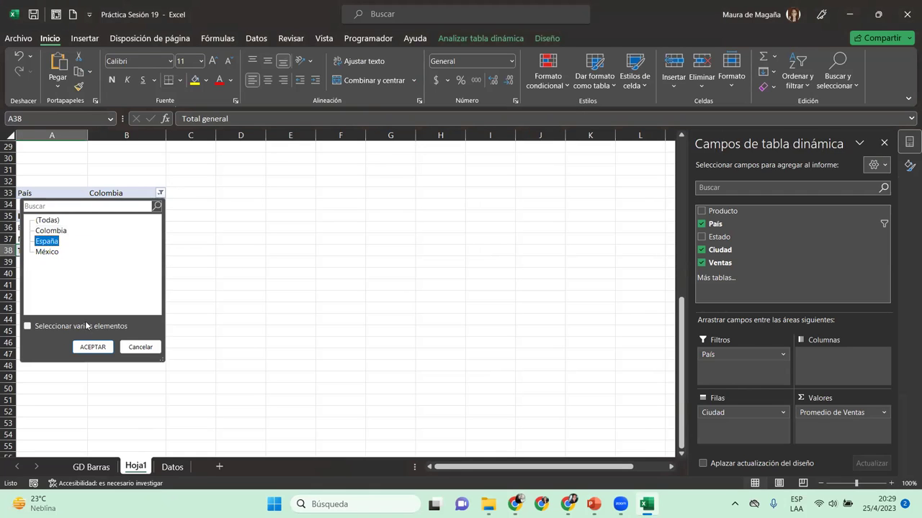
click(93, 347)
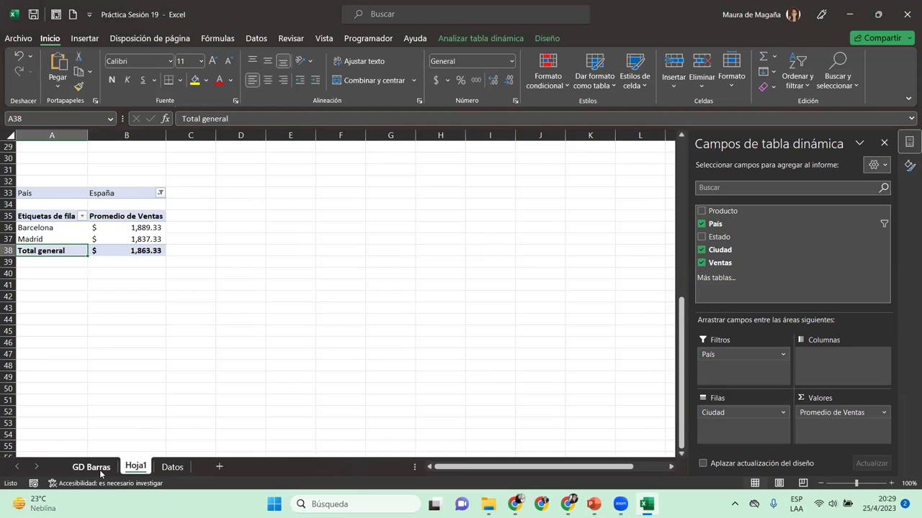
click(98, 472)
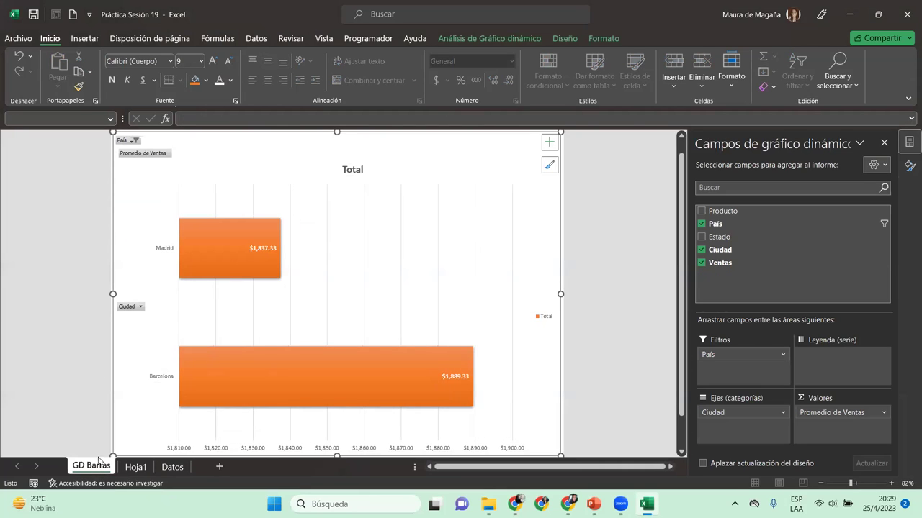
click(135, 468)
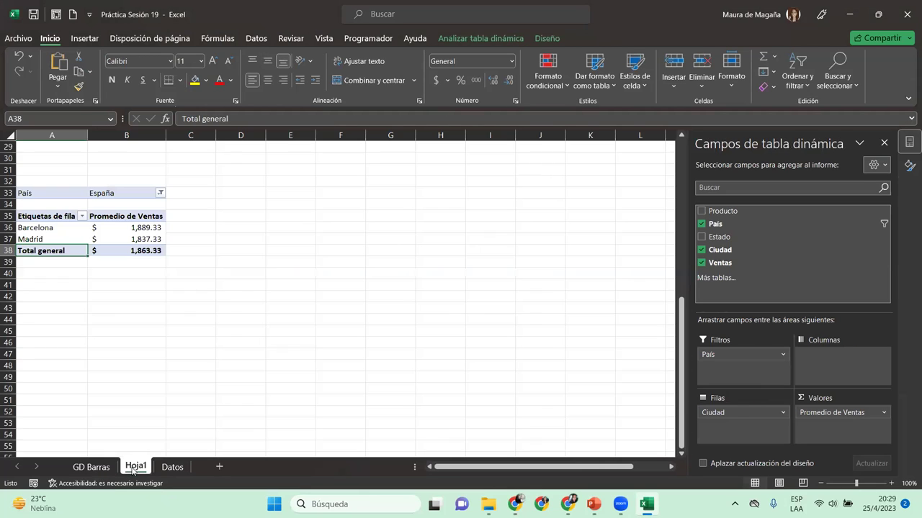
click(160, 193)
click(57, 253)
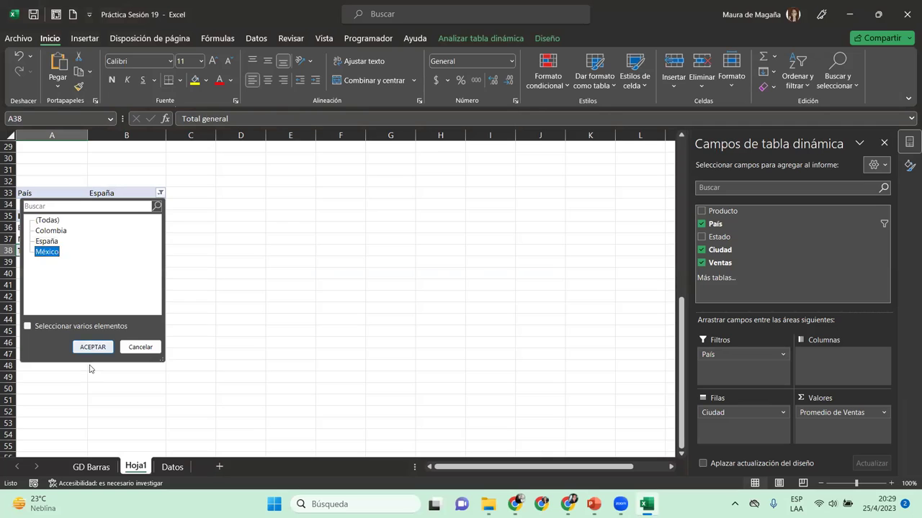
click(92, 347)
click(86, 465)
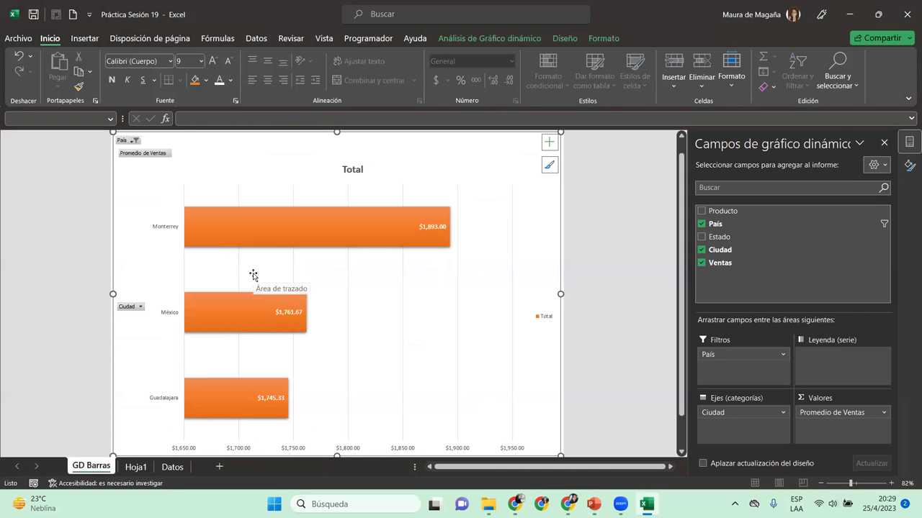
click(128, 467)
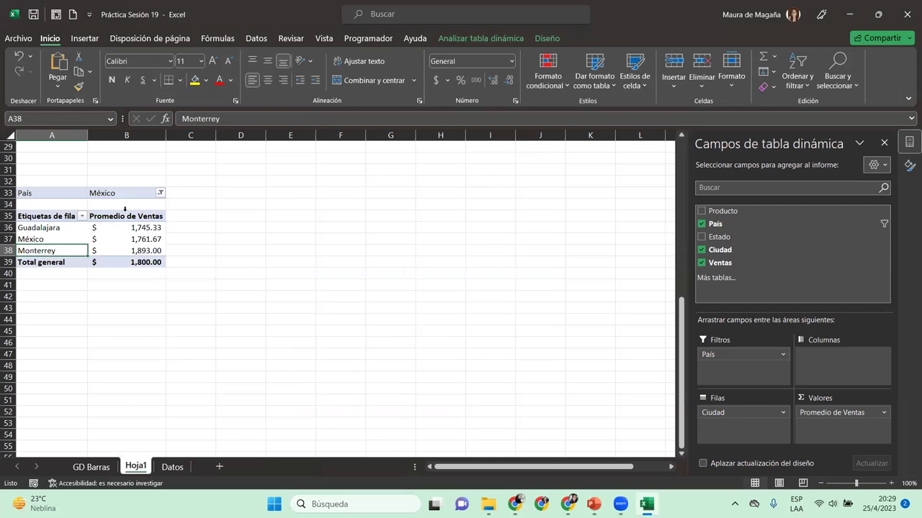
click(160, 193)
click(50, 220)
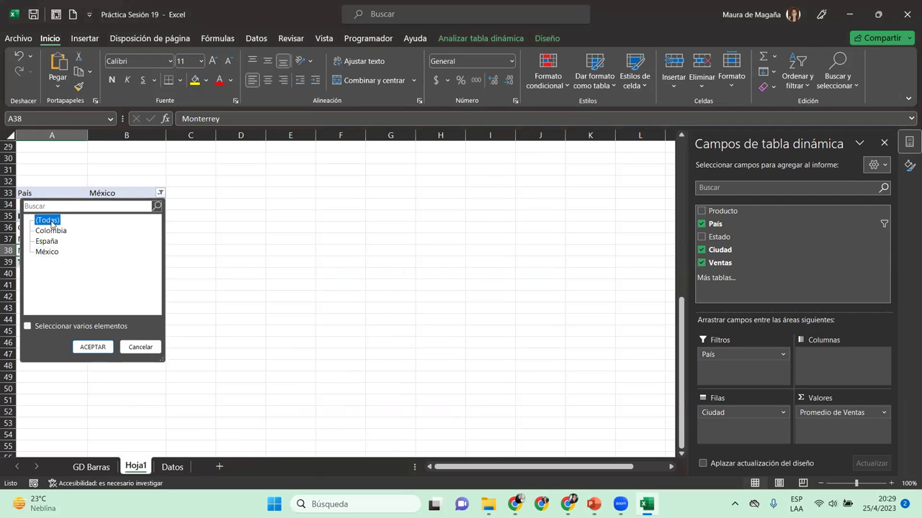
click(93, 347)
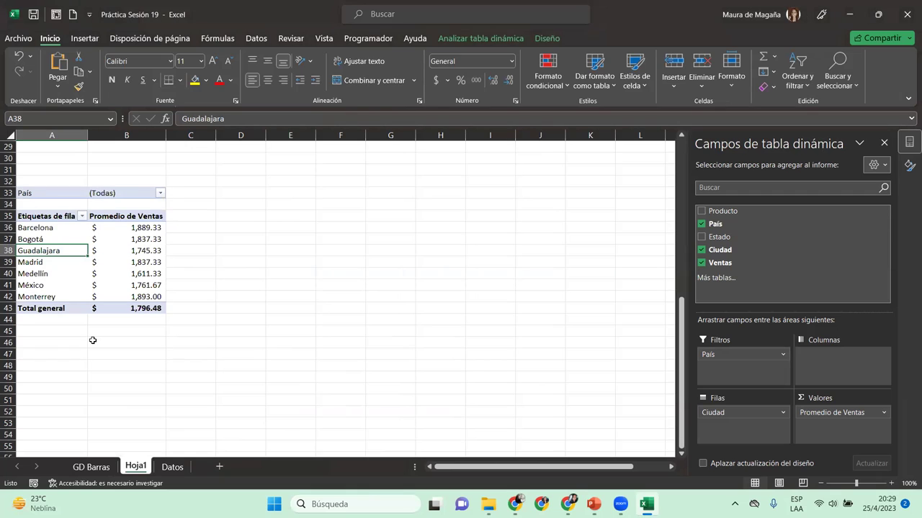
click(92, 468)
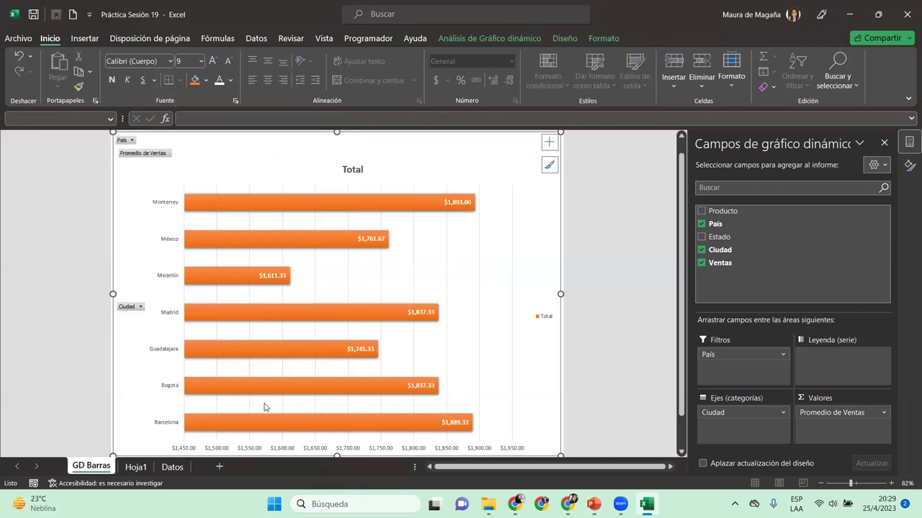
Step: Retitle the bar chart 'Promedio de ventas por Ciudad', then switch to the Datos sheet
mouse_move(288, 433)
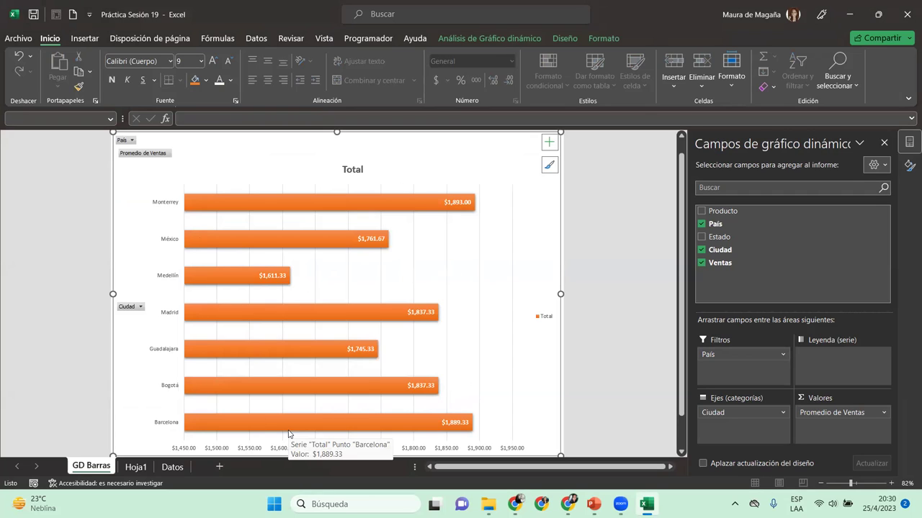
click(352, 173)
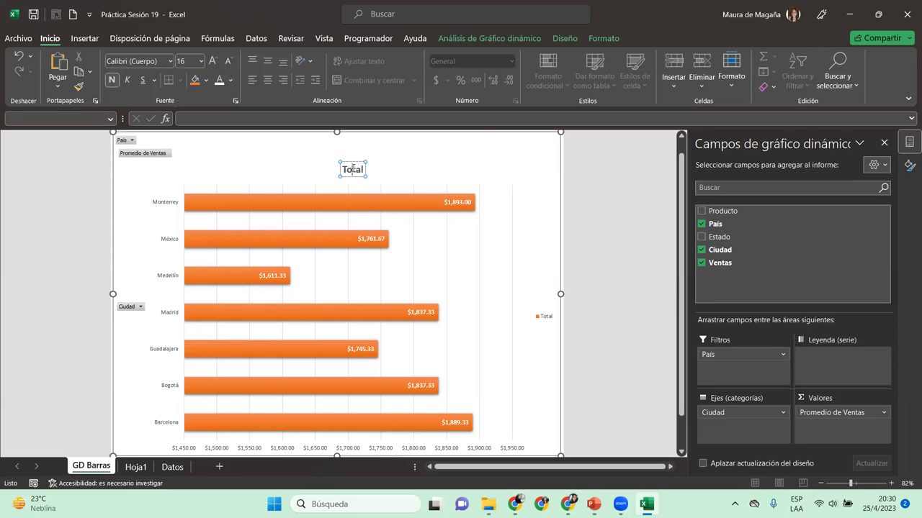
double_click(353, 171)
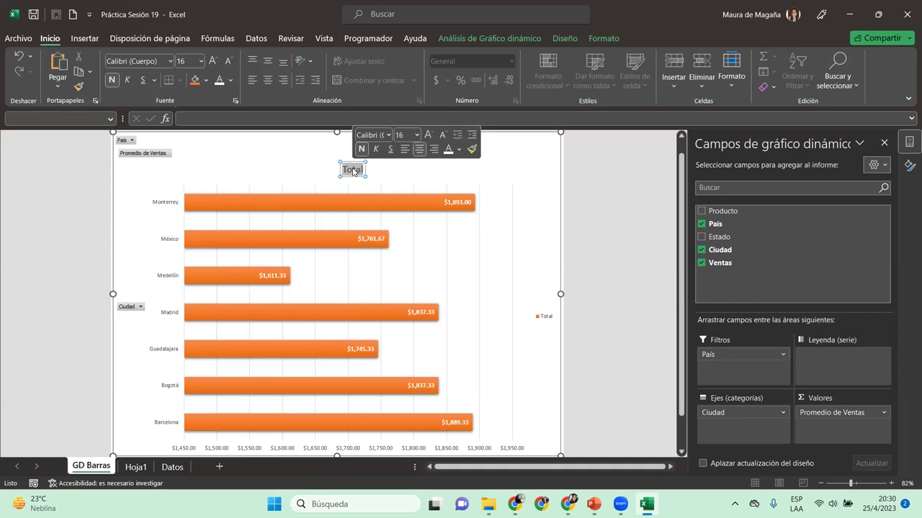
text(Promedio de ventas por Ciudad)
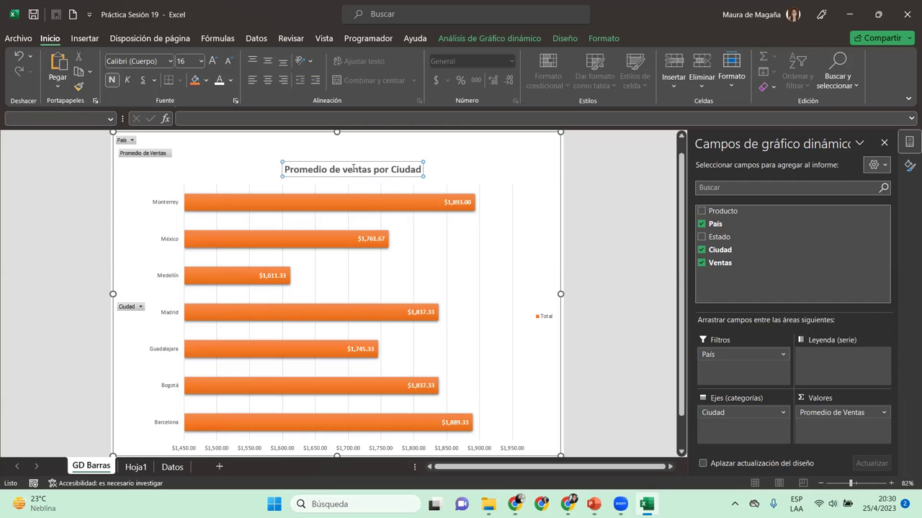
click(495, 160)
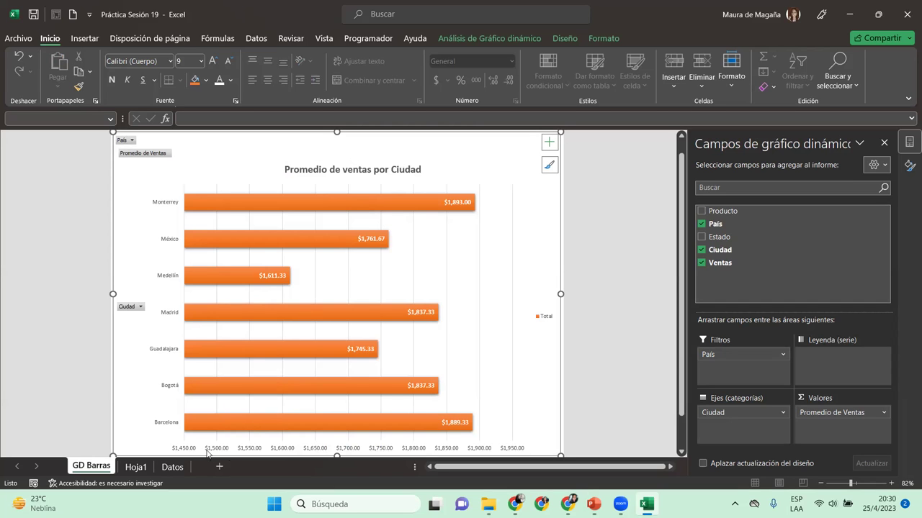
click(167, 467)
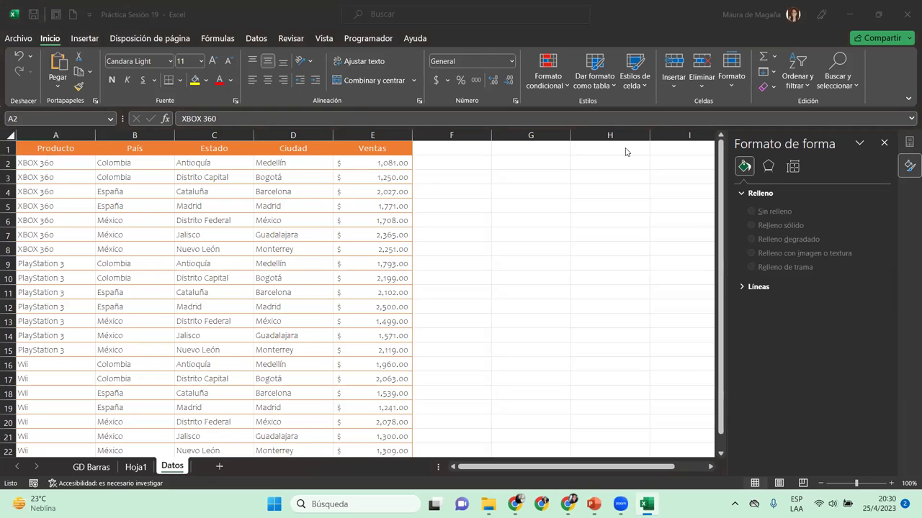
Step: With cell D2 of the Datos table selected, bring up the Insertar > Gráfico dinámico choices
click(299, 160)
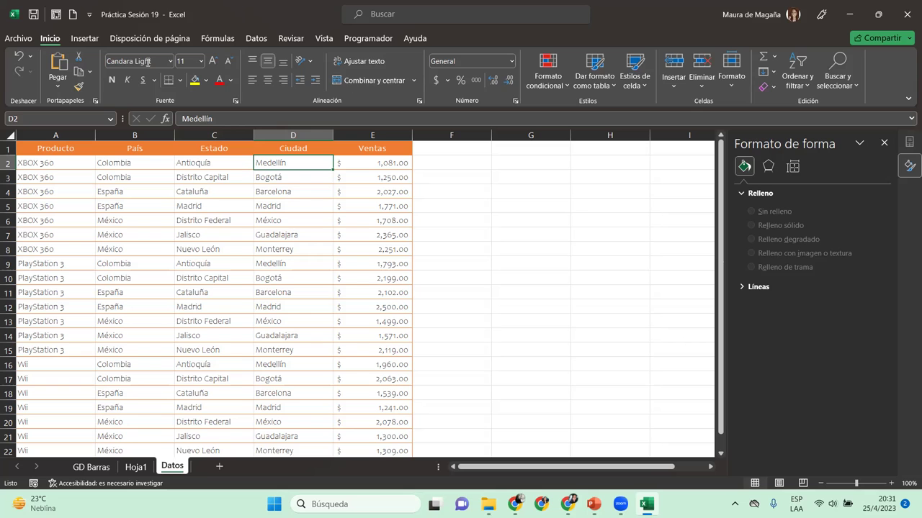
click(86, 39)
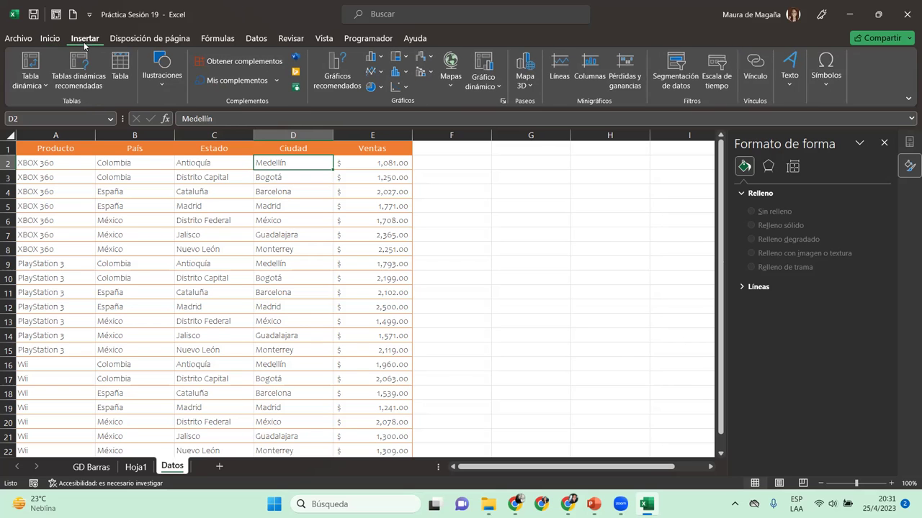
click(34, 63)
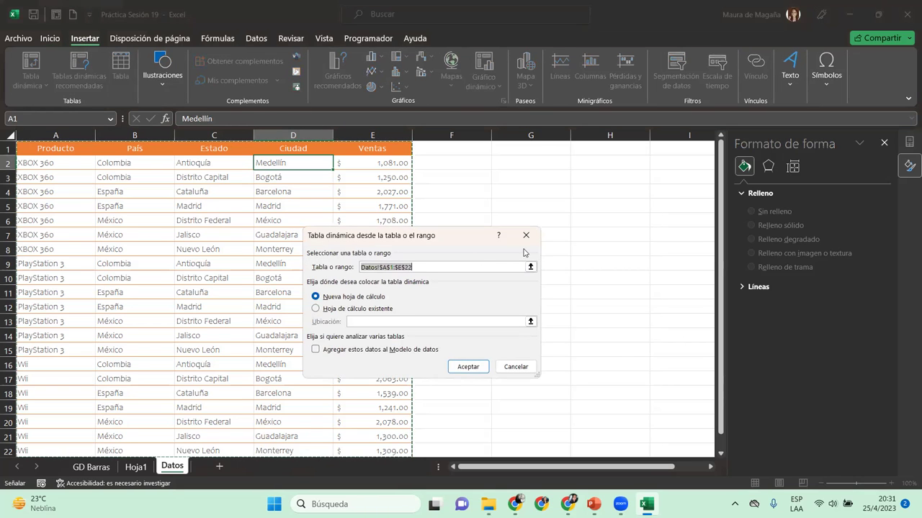
click(530, 236)
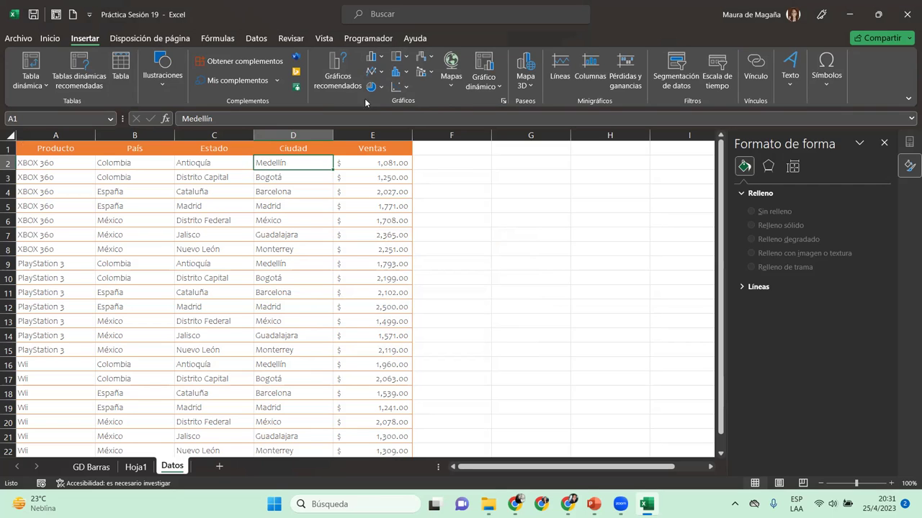
click(498, 84)
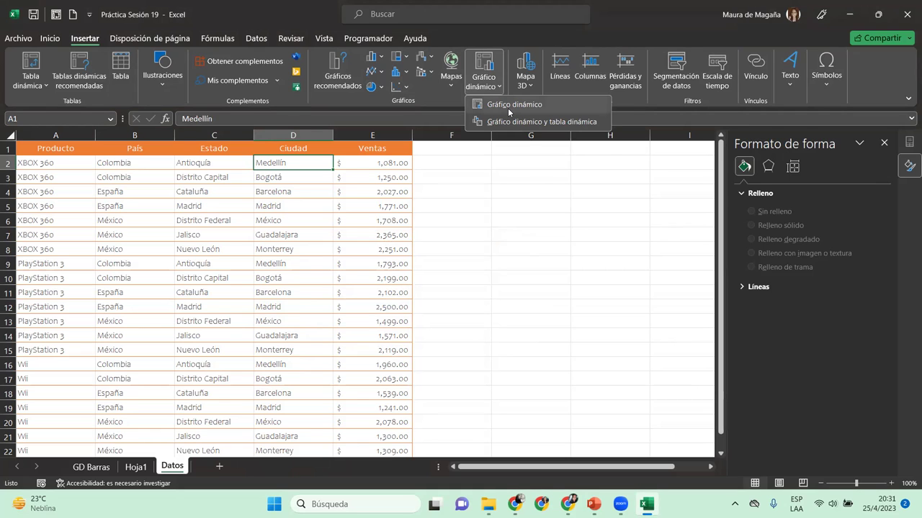
Step: Create a pivot chart from Datos!$A$1:$E$22 on a new worksheet, Hoja2
click(510, 108)
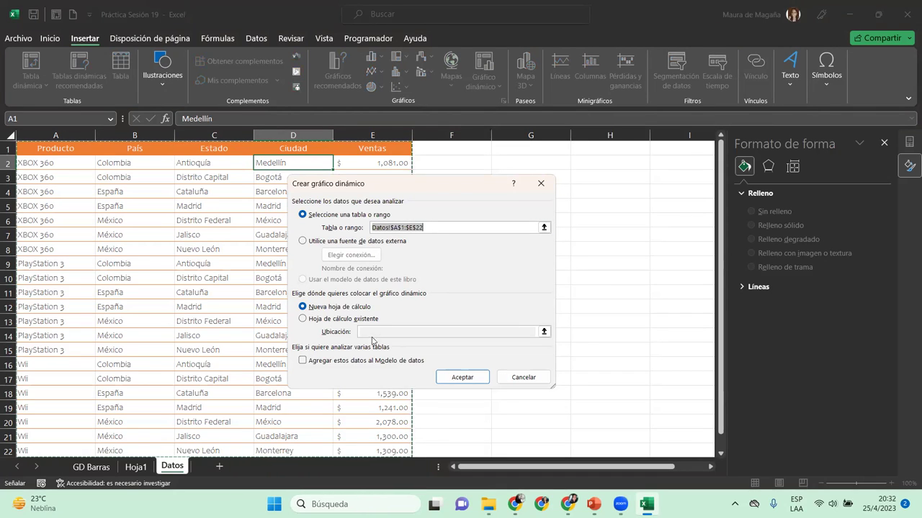
click(462, 377)
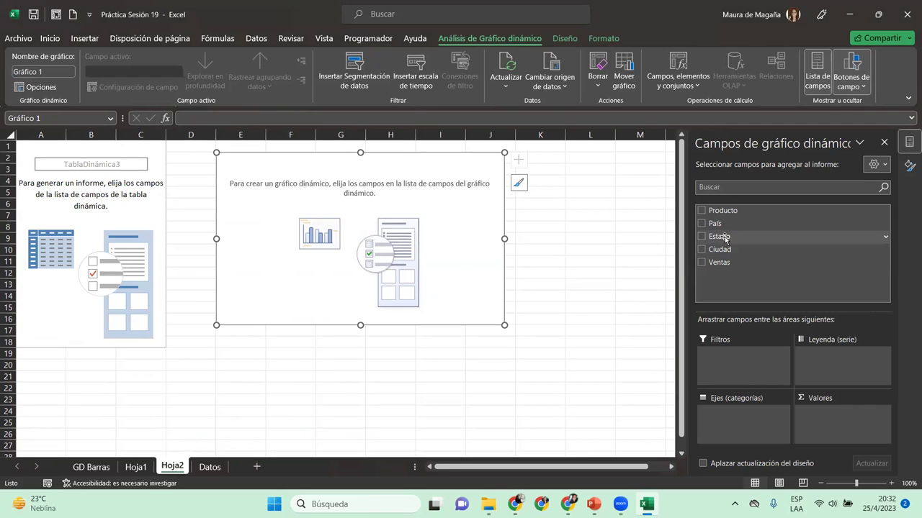
Step: Plot Suma de Ventas by Estado, with Estado on the axis and Ventas as values
drag(724, 239, 736, 416)
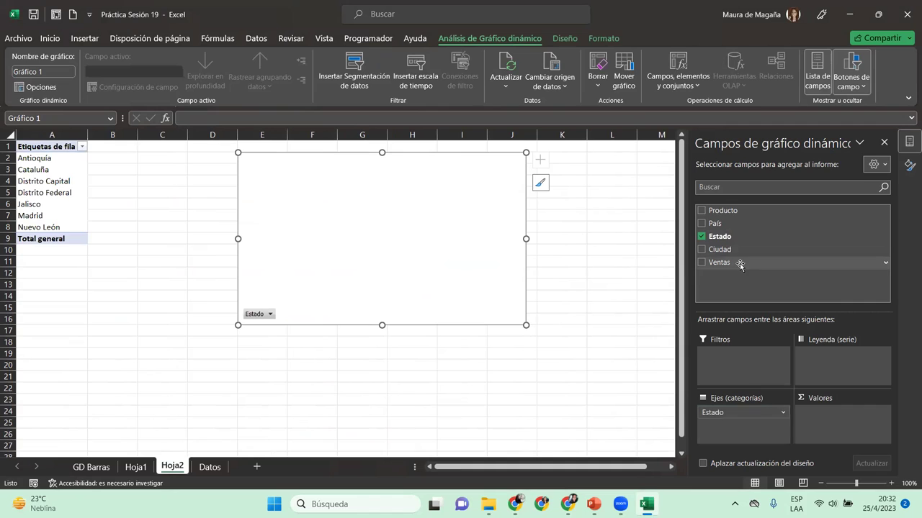
drag(727, 265, 825, 420)
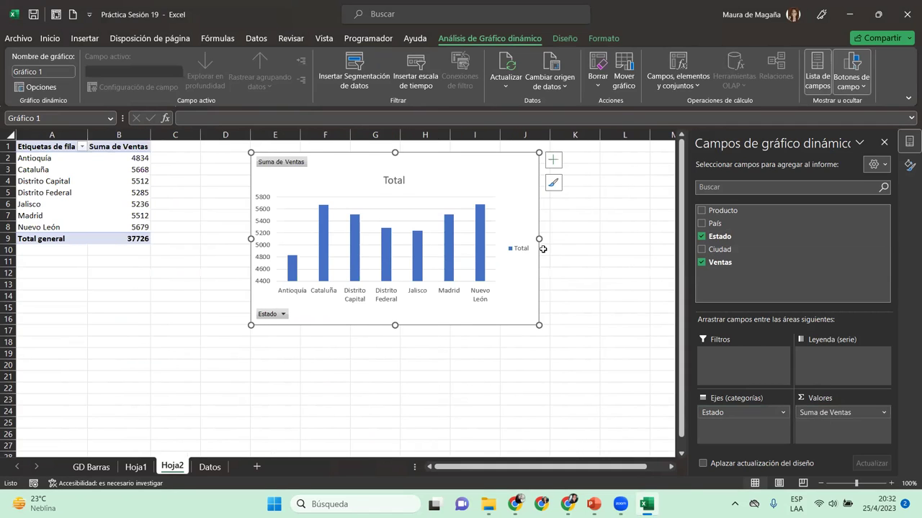
click(881, 413)
Step: Format Suma de Ventas as Contabilidad with 2 decimals and the $ Español (El Salvador) symbol
click(867, 402)
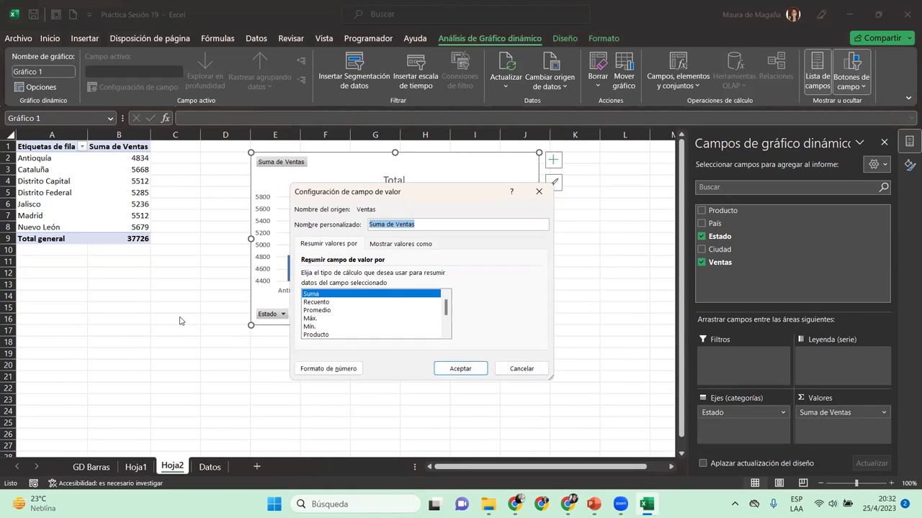
click(340, 368)
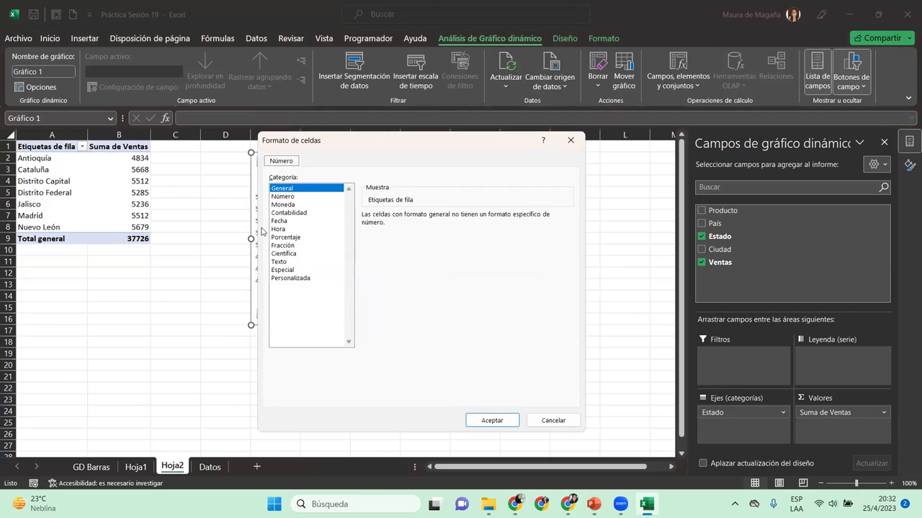
click(301, 213)
click(568, 231)
click(569, 389)
click(511, 364)
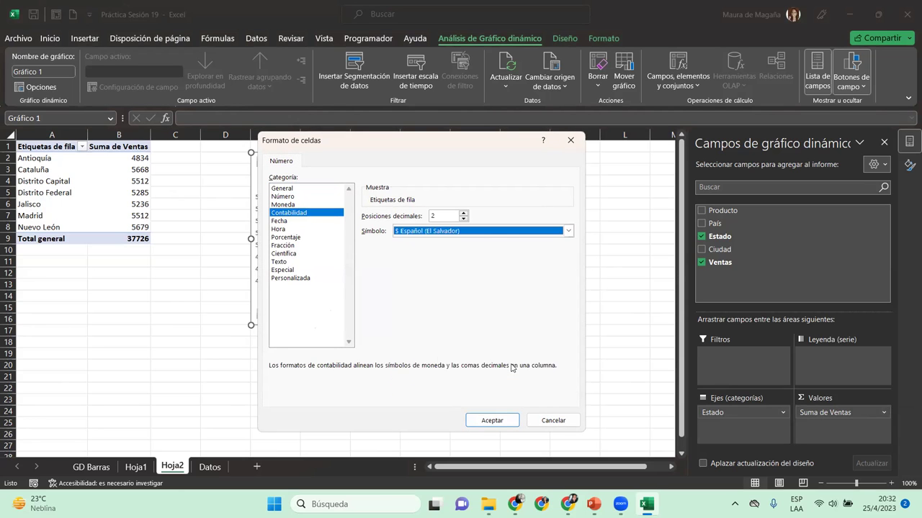
click(491, 420)
Step: Apply the dollar format, then move the chart left and enlarge it across columns C to K to row 25
click(451, 370)
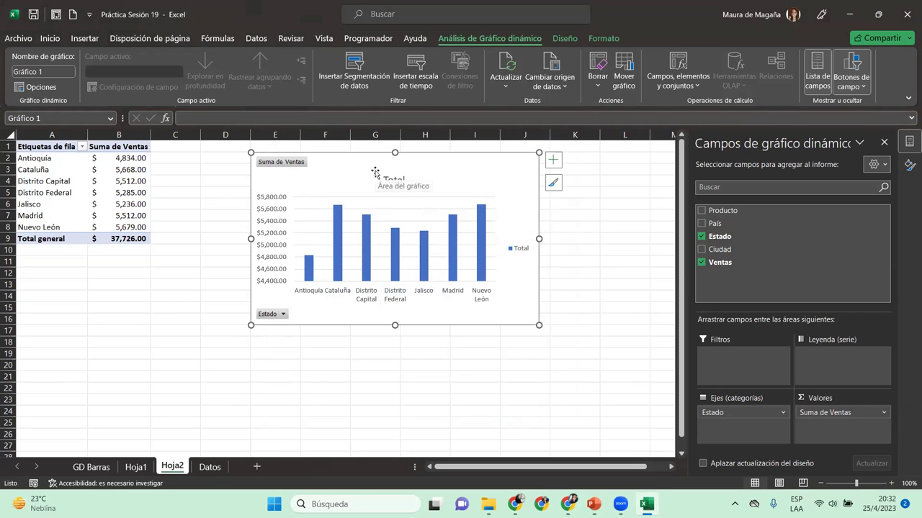
drag(348, 165, 248, 154)
drag(441, 313, 648, 388)
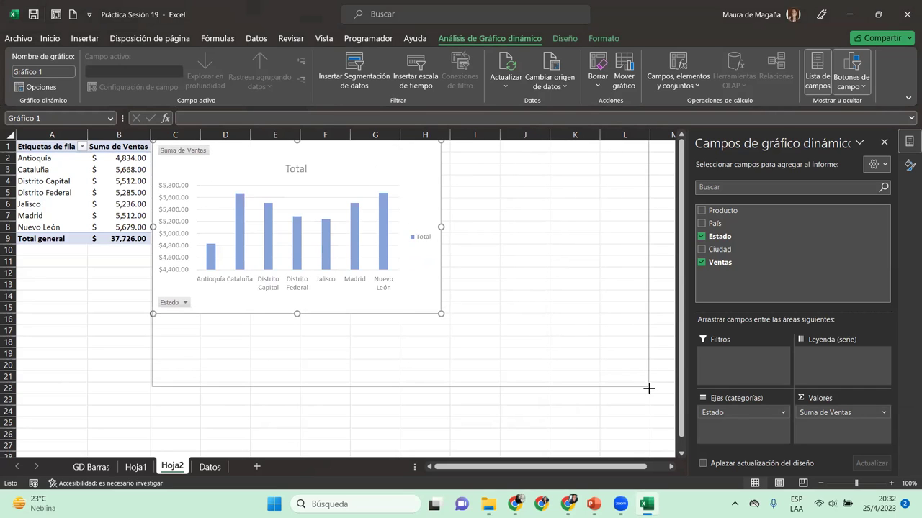
drag(648, 387, 650, 423)
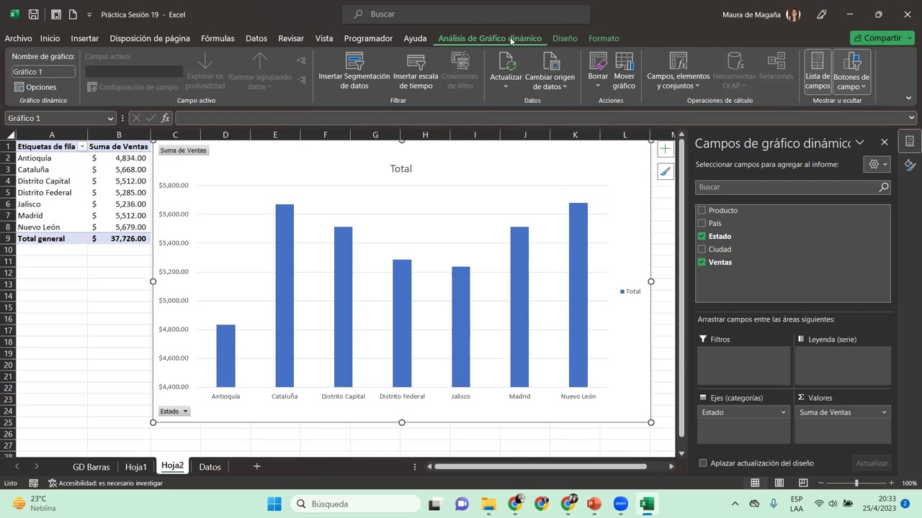
Step: Change the Hoja2 pivot chart type to Líneas 3D under the Líneas chart types
click(556, 38)
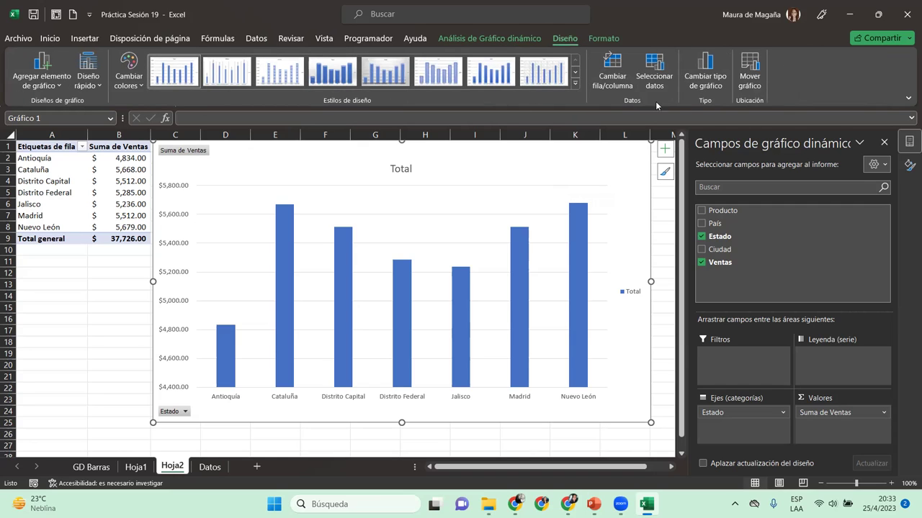
click(718, 89)
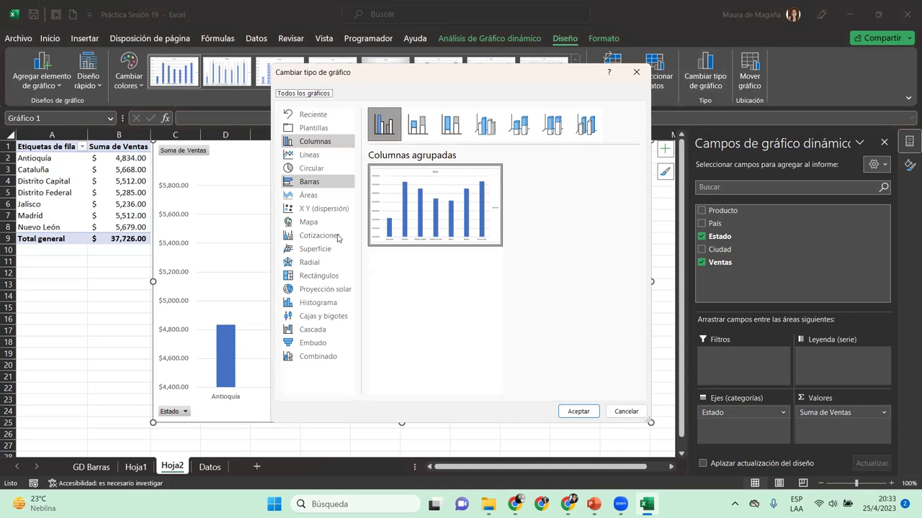
click(318, 158)
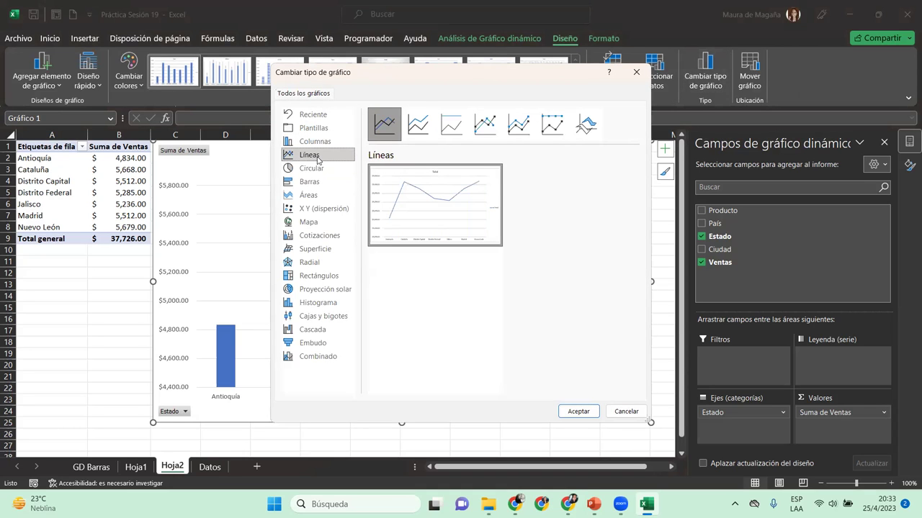
click(485, 124)
click(518, 124)
click(561, 123)
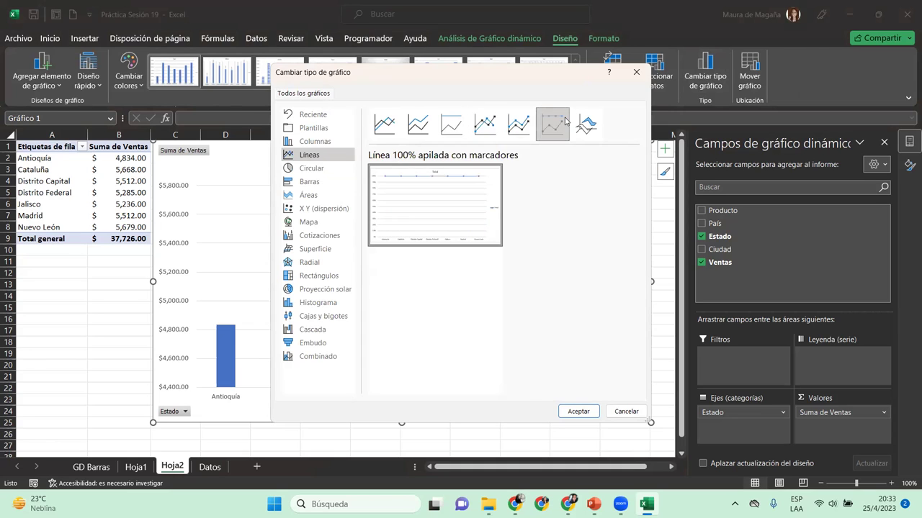
click(519, 123)
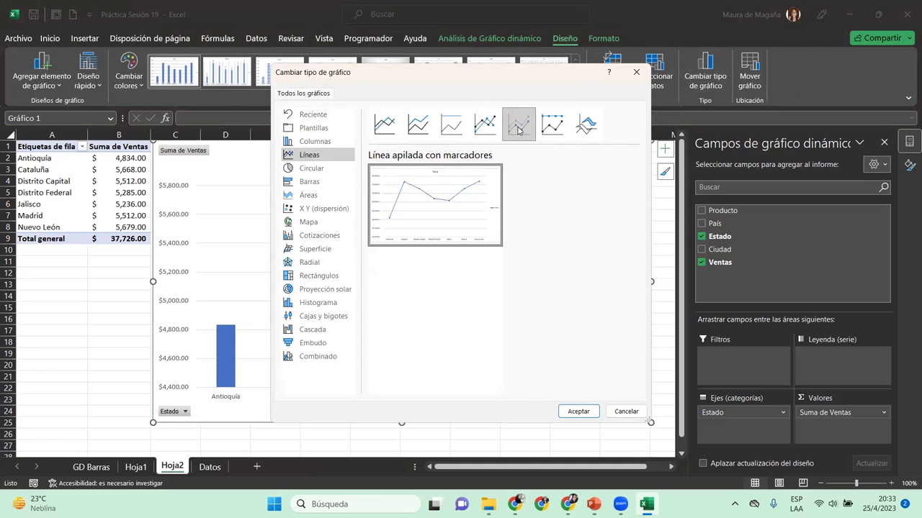
click(590, 128)
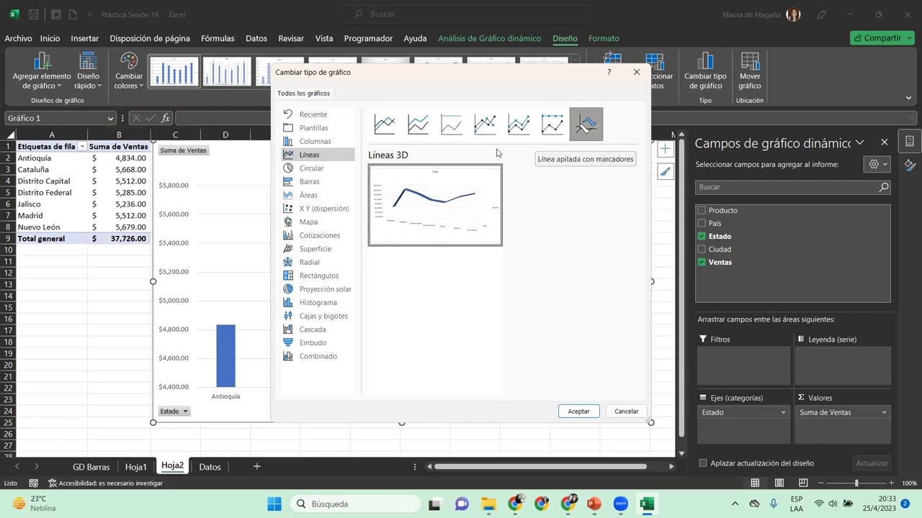
mouse_move(448, 191)
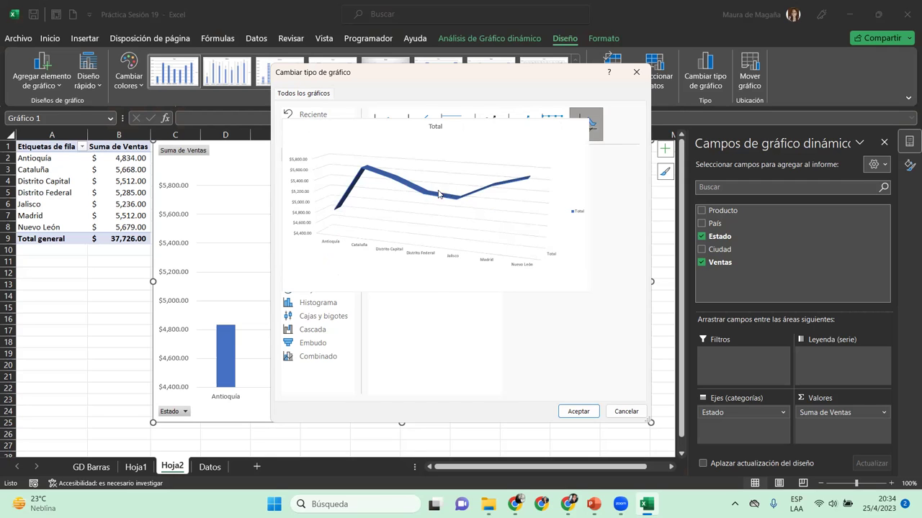
click(580, 411)
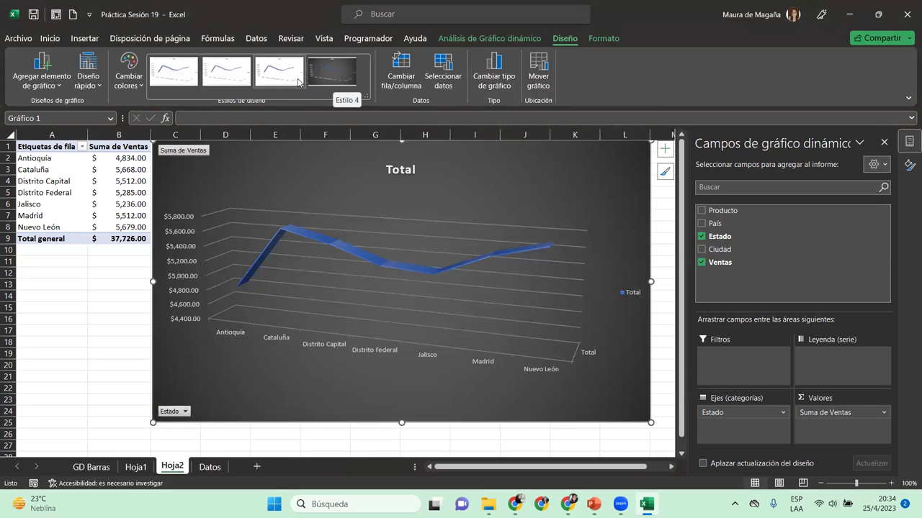
Step: Apply chart style Estilo 2 to the 3D line chart, leaving its colours unchanged
click(229, 82)
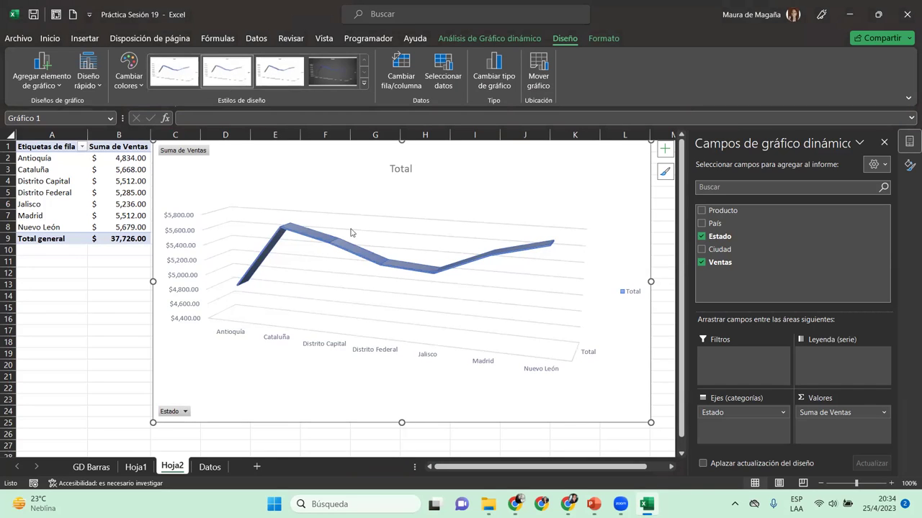
click(134, 85)
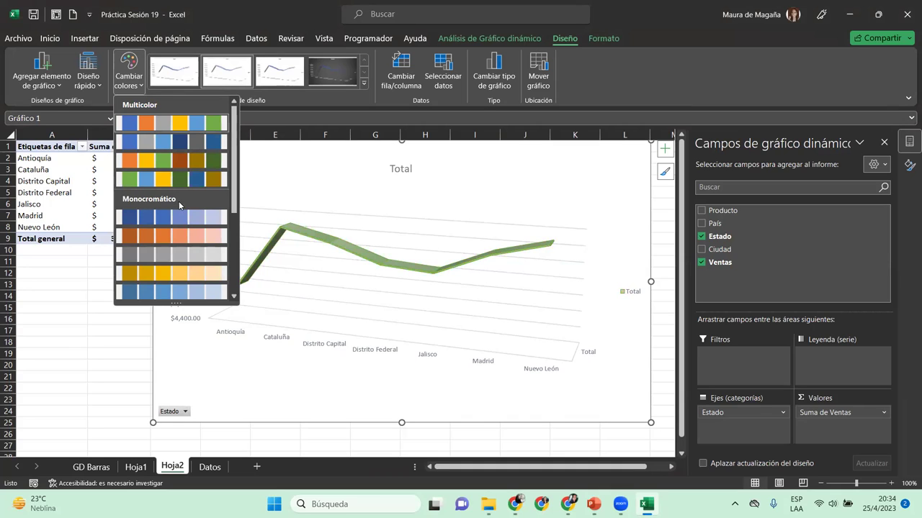
click(435, 181)
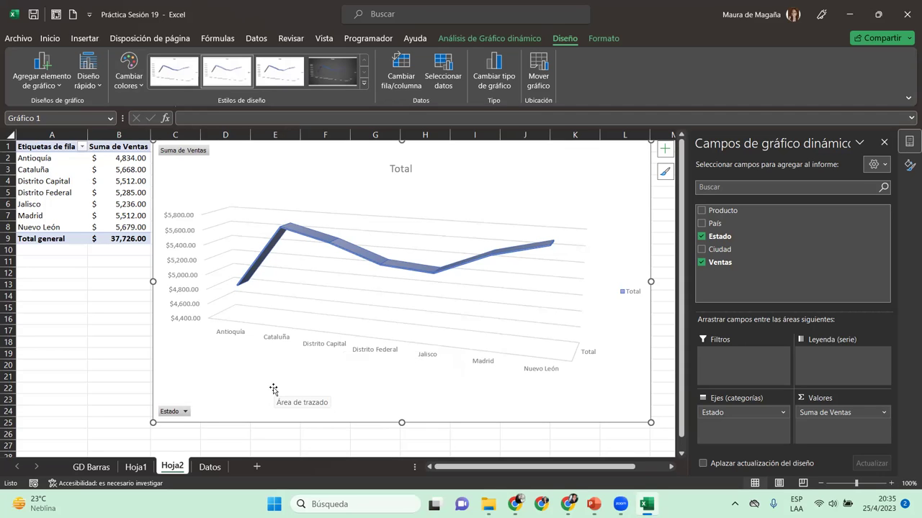
Step: Retitle the pivot chart 'VENTAS POR ESTADO' and close the title formatting pane
double_click(397, 172)
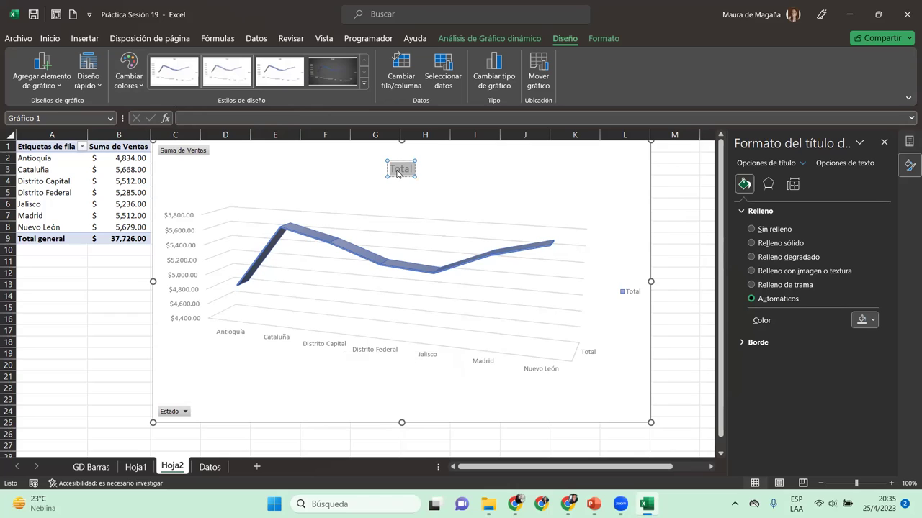
text(MVENTAS POR)
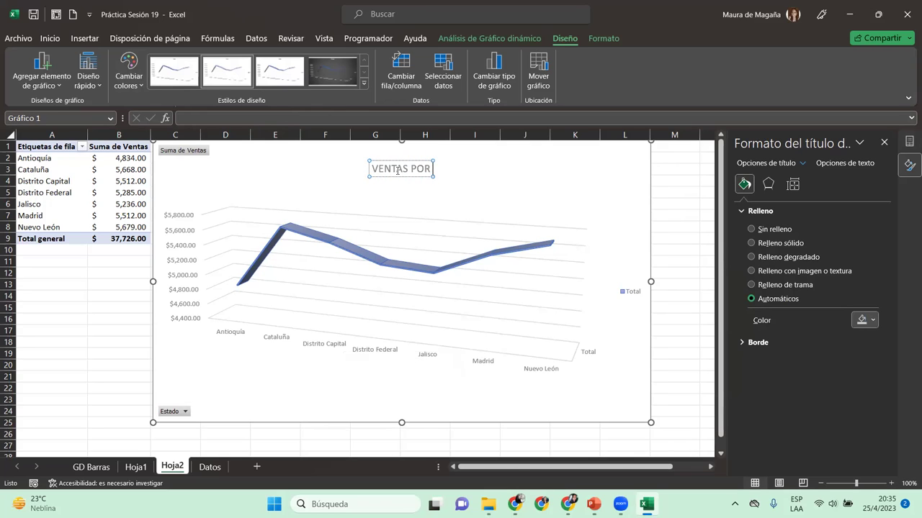
text( ESTADO)
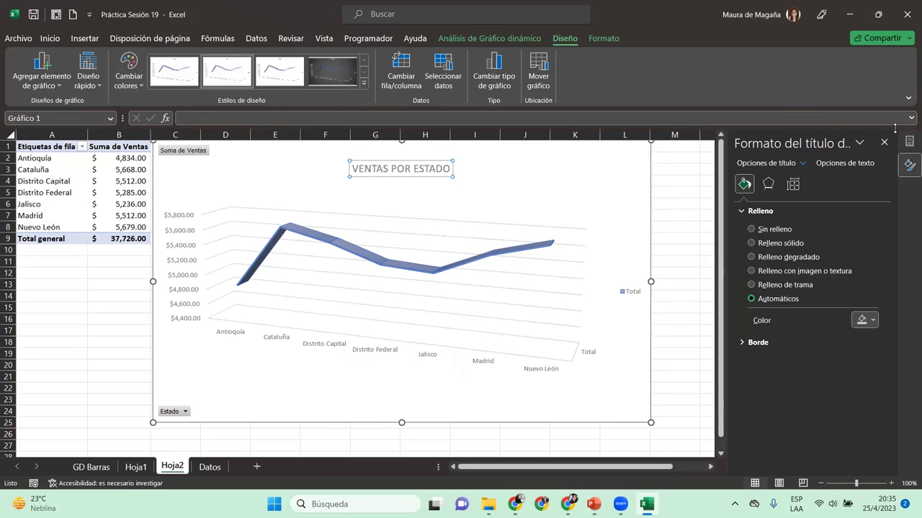
click(885, 143)
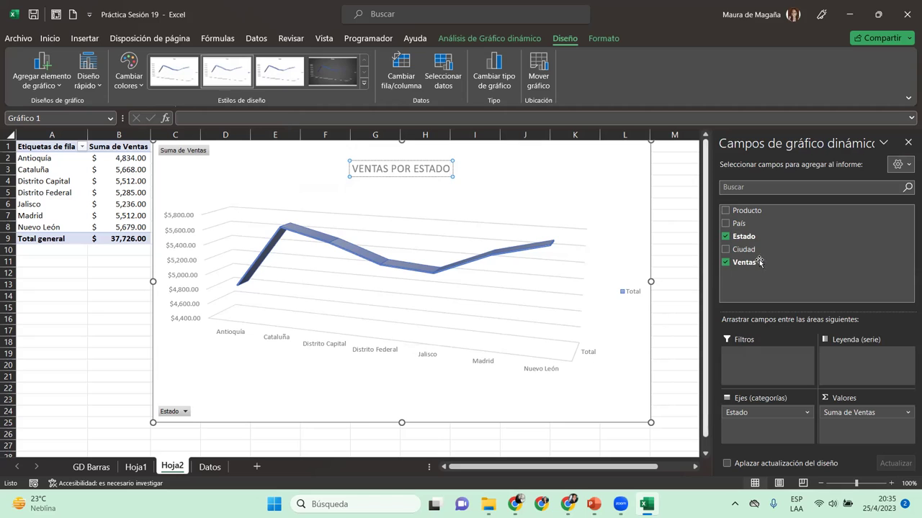
Step: Try Ciudad as a chart category and then as the series, then remove it
drag(745, 250, 747, 413)
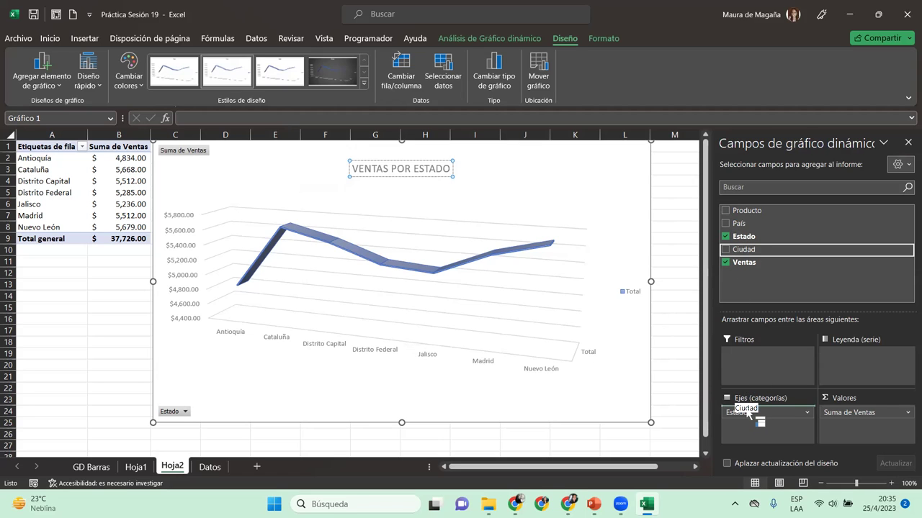
drag(747, 413, 747, 413)
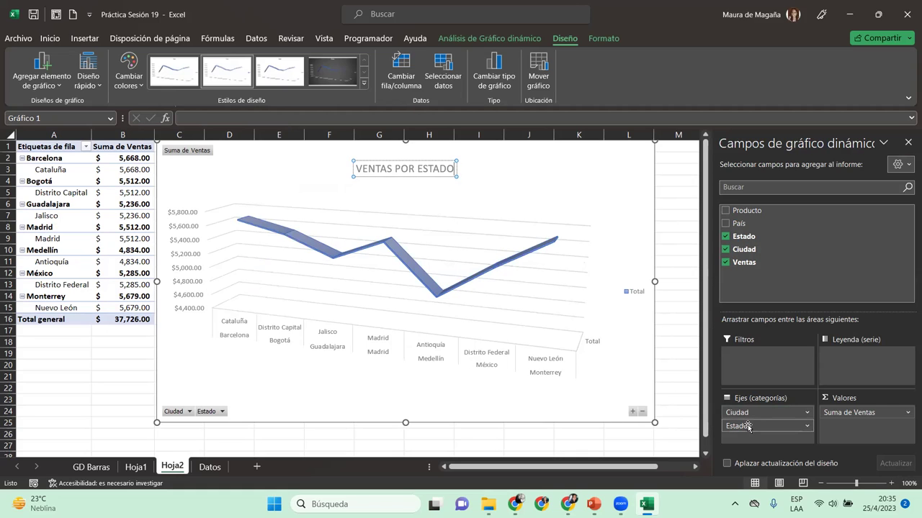
drag(742, 413, 839, 361)
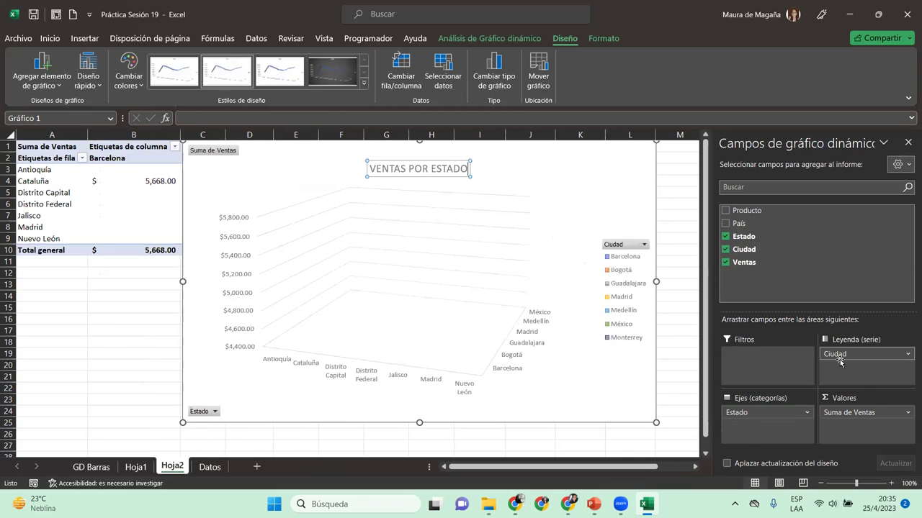
drag(839, 361, 777, 268)
drag(839, 354, 785, 256)
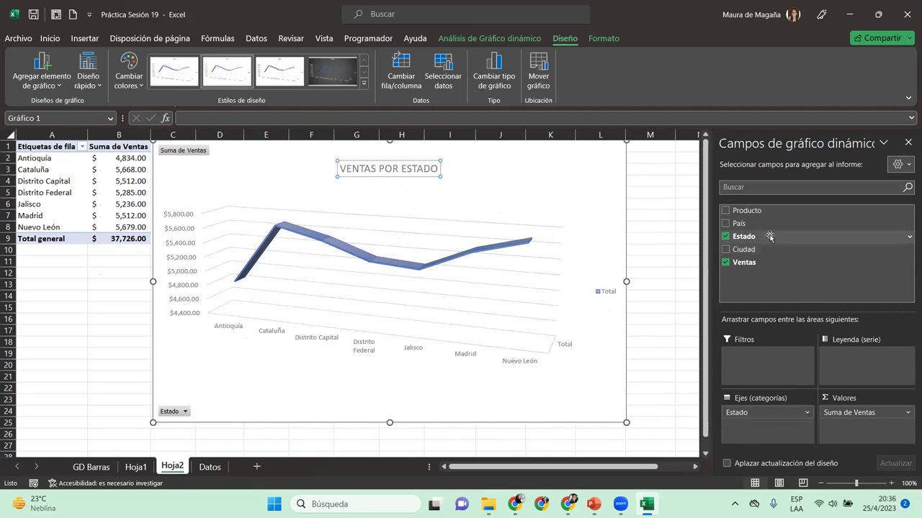
Step: Try País alongside Estado, remove it, and make Producto the chart's series
mouse_move(756, 224)
mouse_down()
mouse_move(725, 392)
mouse_move(743, 411)
mouse_up()
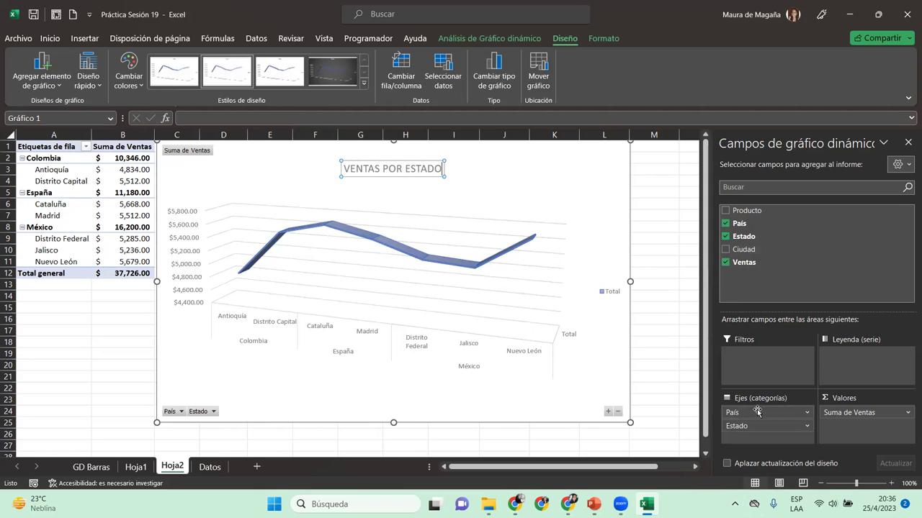
mouse_move(749, 426)
mouse_down()
mouse_move(841, 360)
mouse_move(765, 429)
mouse_move(799, 278)
mouse_up()
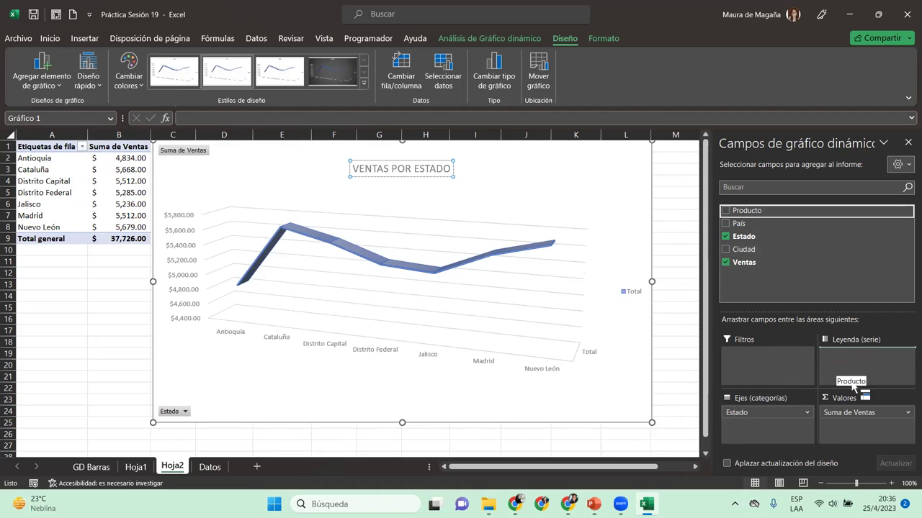
drag(793, 450, 845, 376)
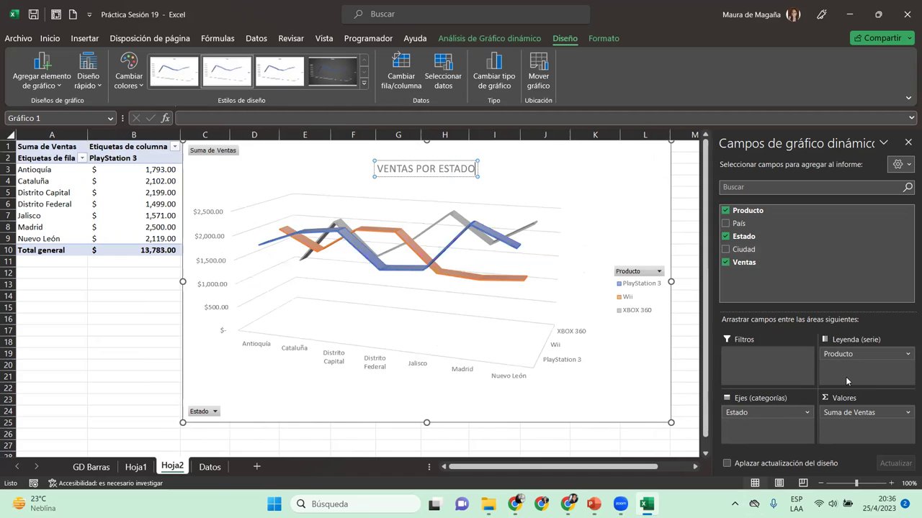
Step: Zoom the sheet out to 70%
click(515, 468)
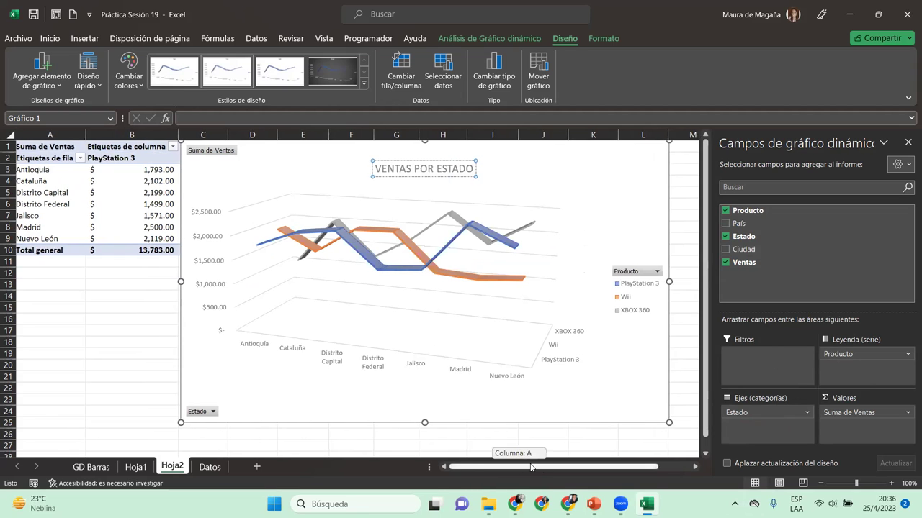
click(821, 484)
click(821, 484)
click(821, 483)
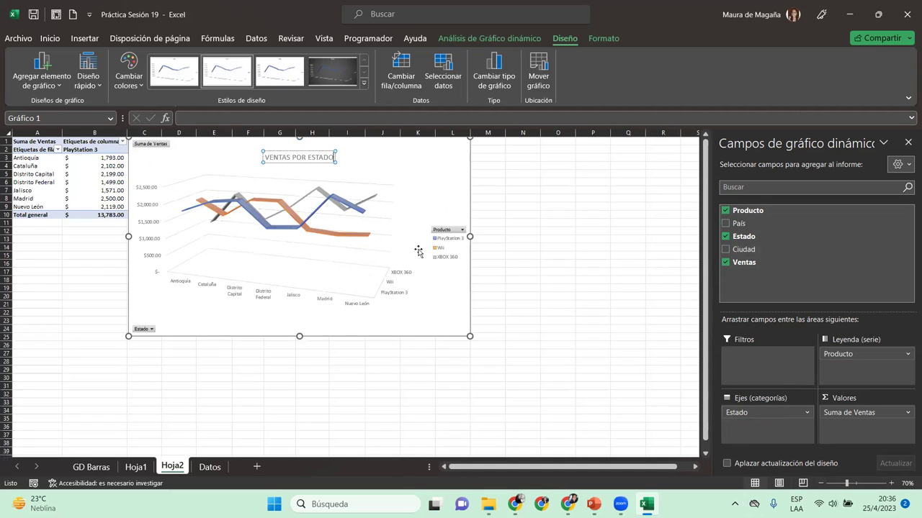
Step: Move the chart right of the pivot table and enlarge it from its corner
drag(385, 149, 488, 147)
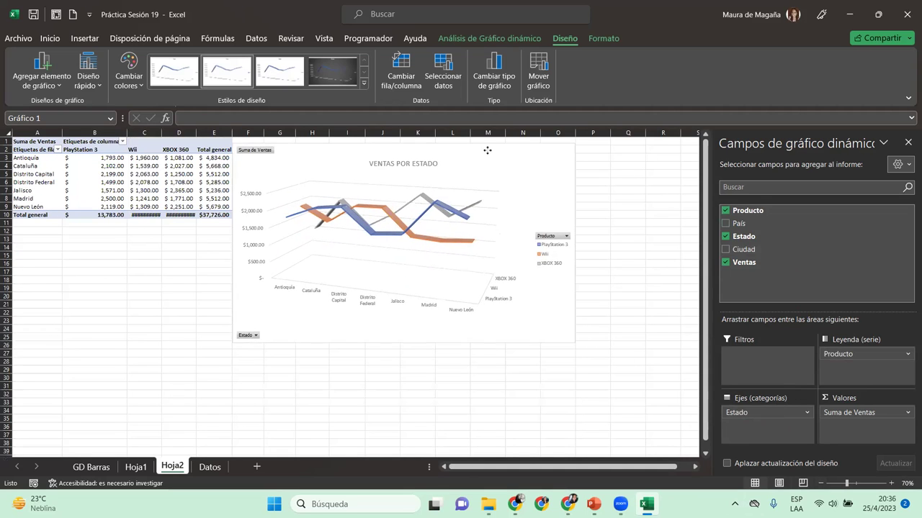
drag(489, 148, 491, 150)
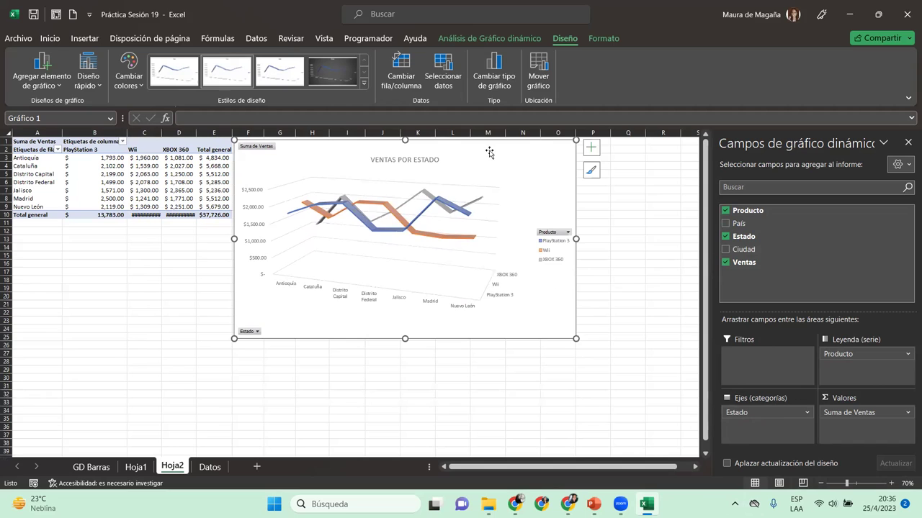
drag(576, 338, 650, 398)
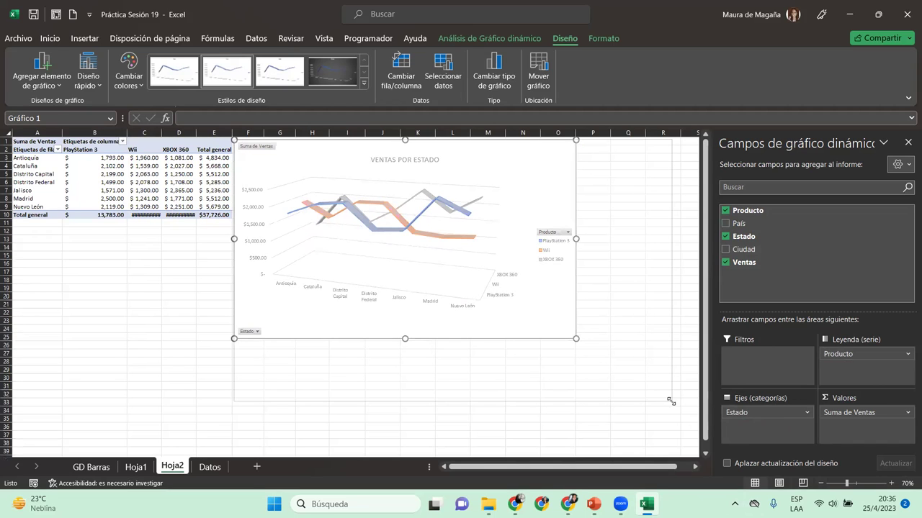
drag(651, 398, 671, 401)
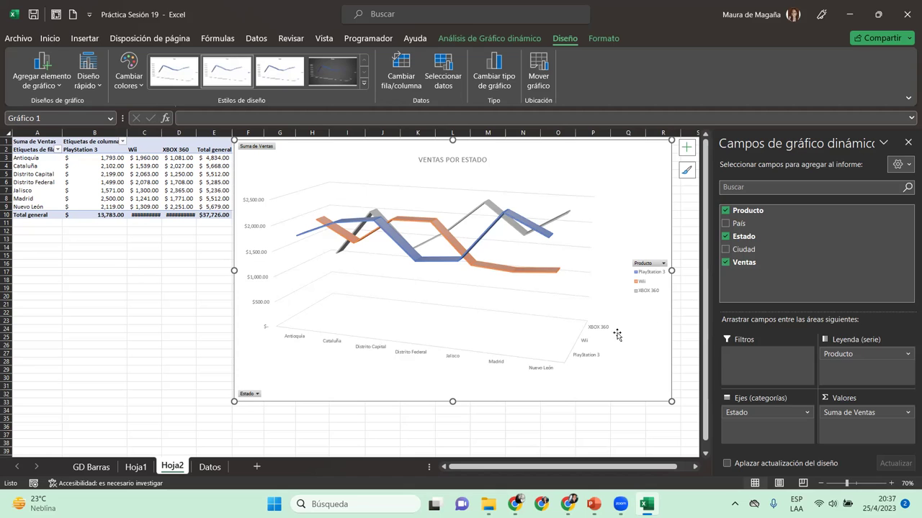
Step: Turn off pivot table grand totals for both rows and columns
click(206, 192)
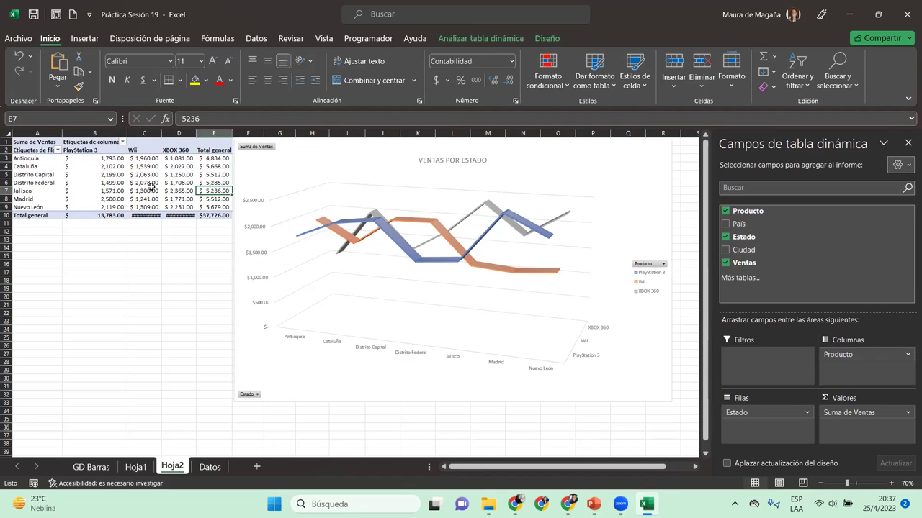
click(544, 39)
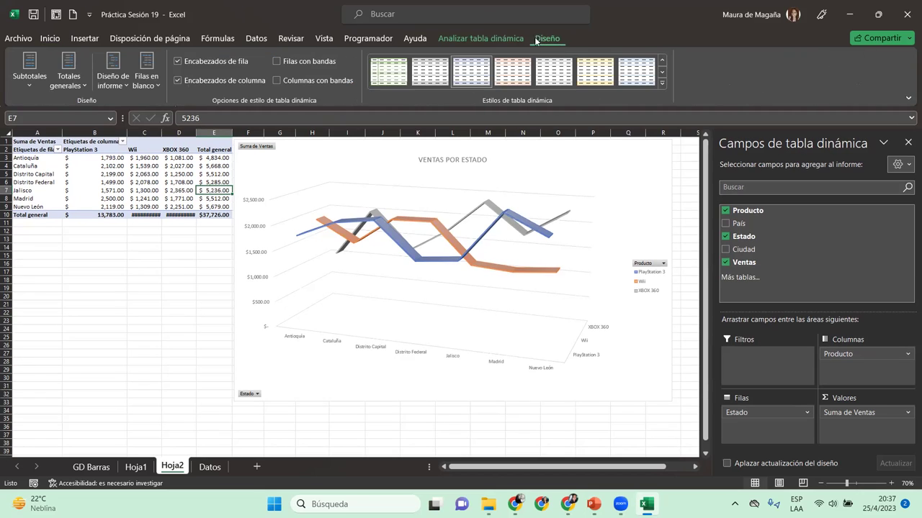
click(70, 73)
click(136, 112)
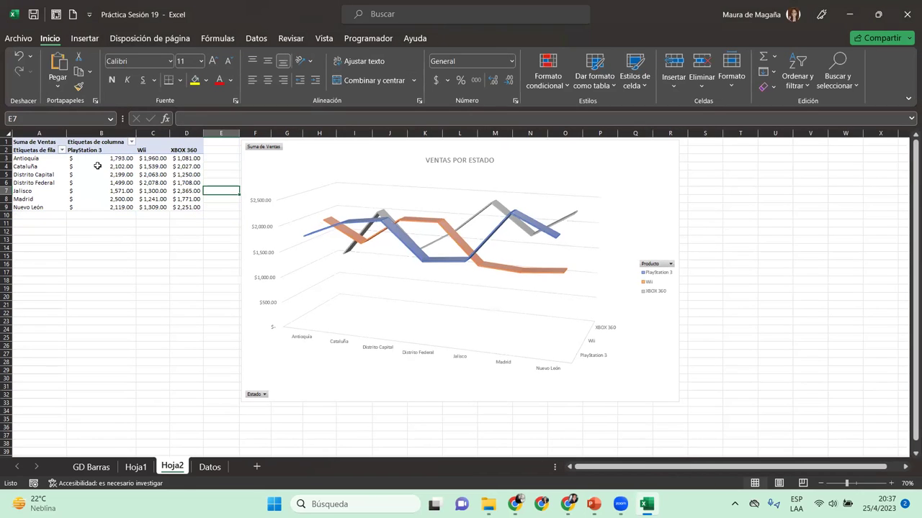
Step: Move the chart left toward the pivot table and make it narrower
click(124, 173)
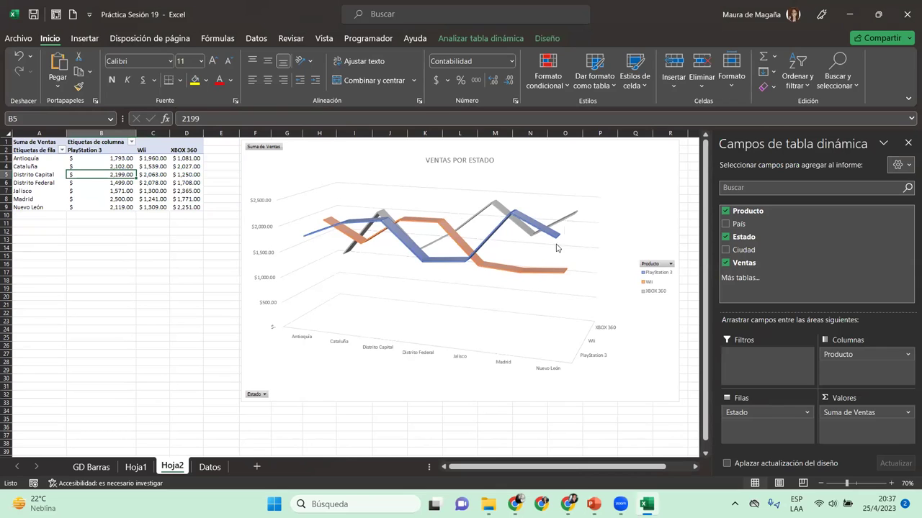
drag(277, 166, 243, 164)
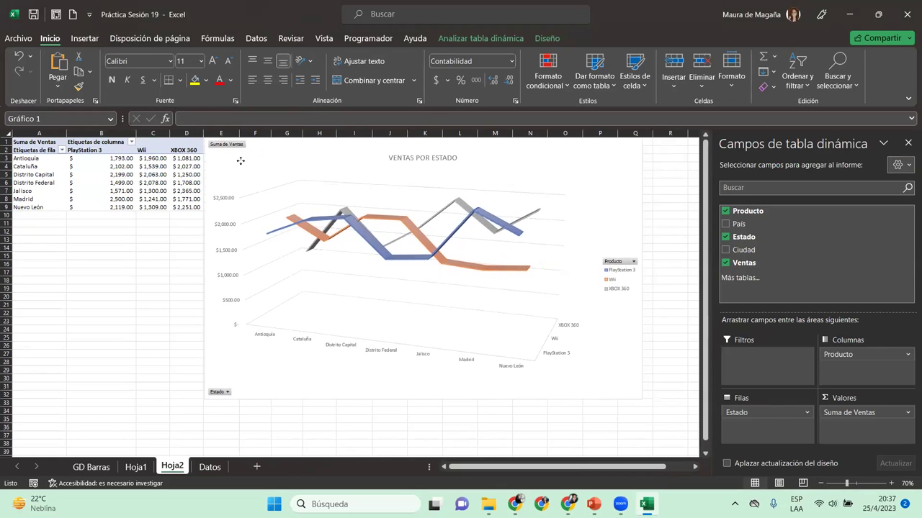
drag(243, 164, 240, 162)
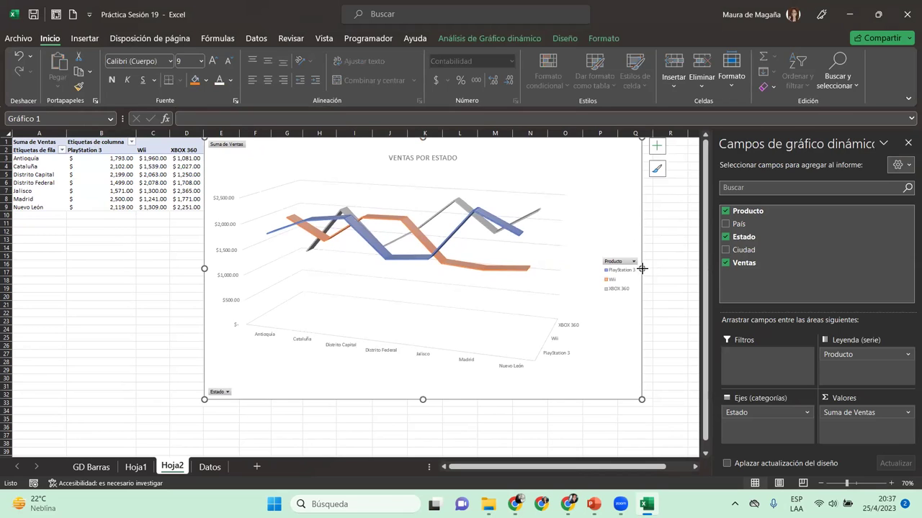
drag(641, 268, 612, 269)
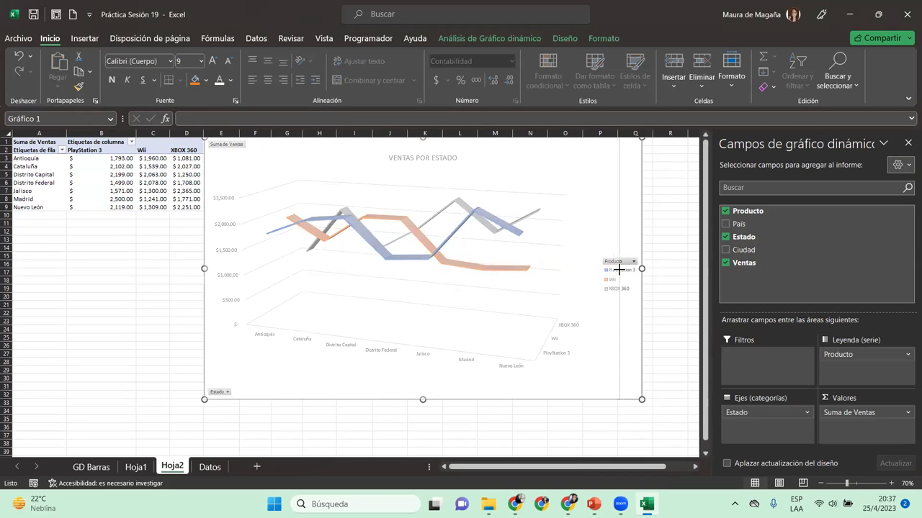
drag(612, 270, 616, 269)
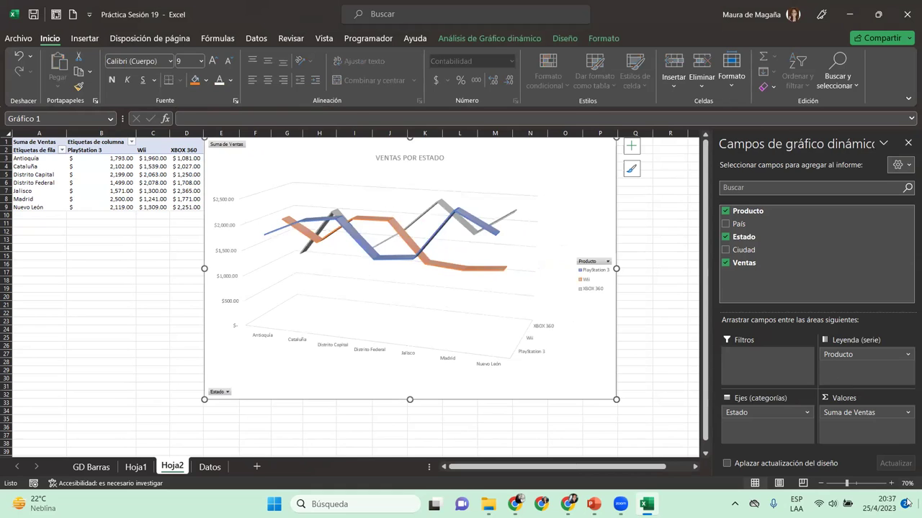
Step: Shorten the chart, zoom to 90%, and narrow pivot table column B
click(890, 483)
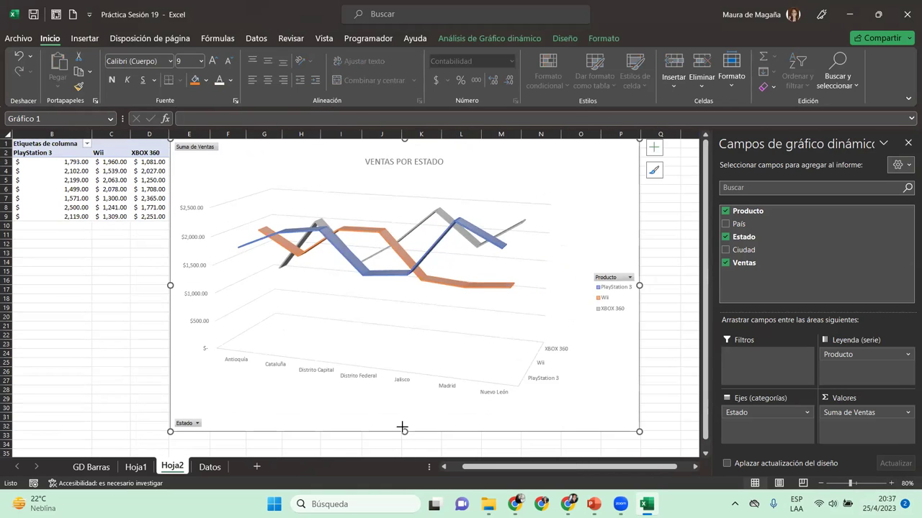
drag(403, 432, 406, 394)
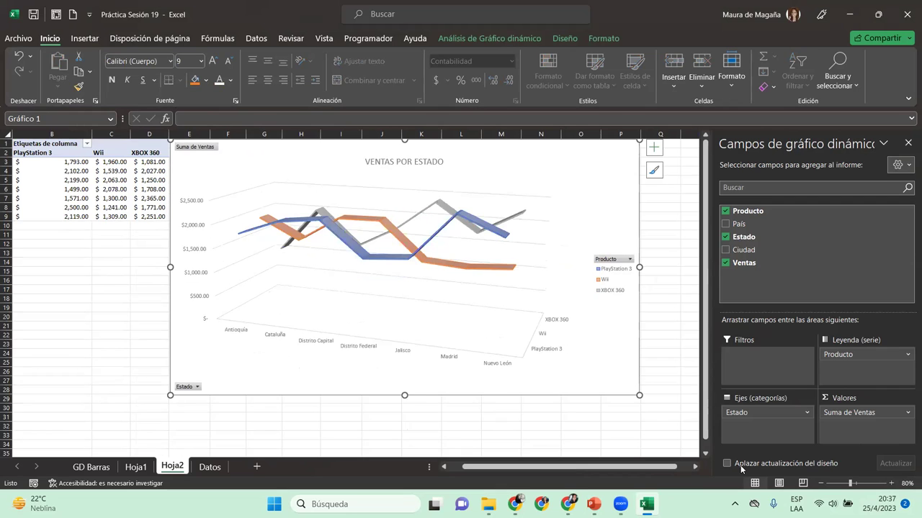
click(890, 483)
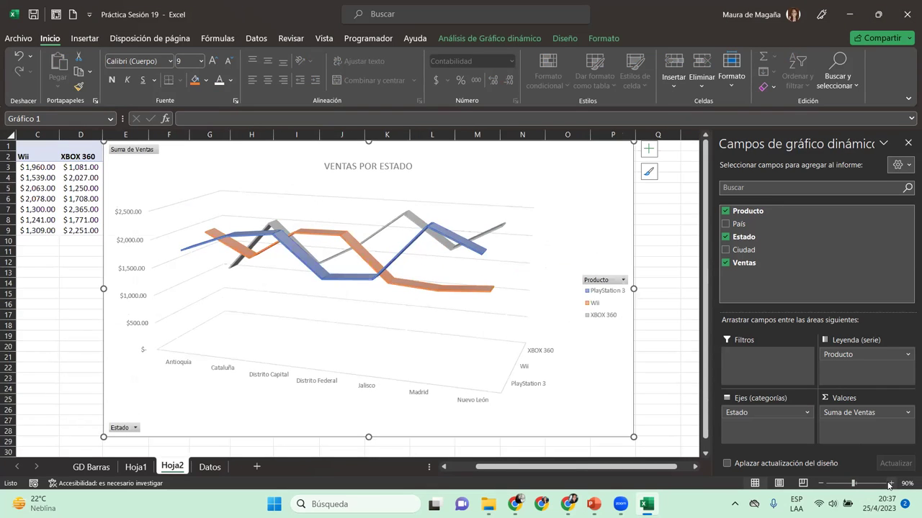
drag(652, 466, 542, 489)
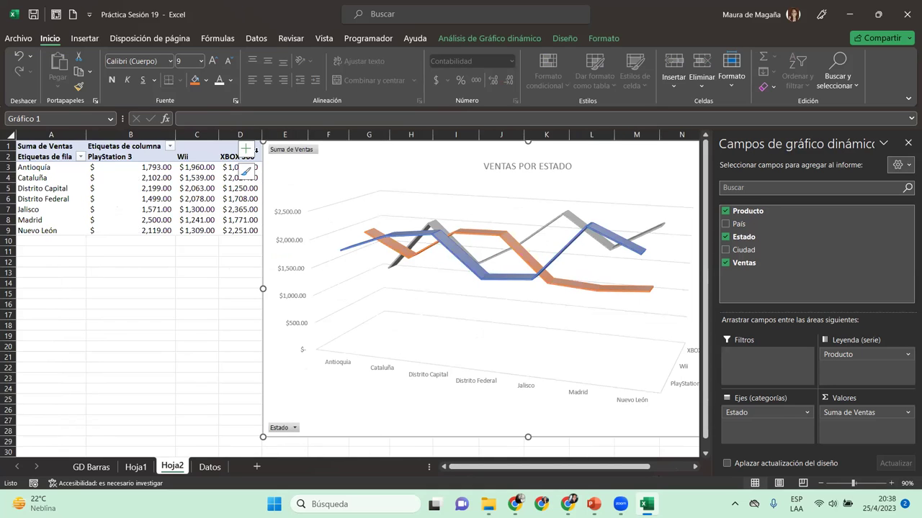
drag(176, 135, 144, 139)
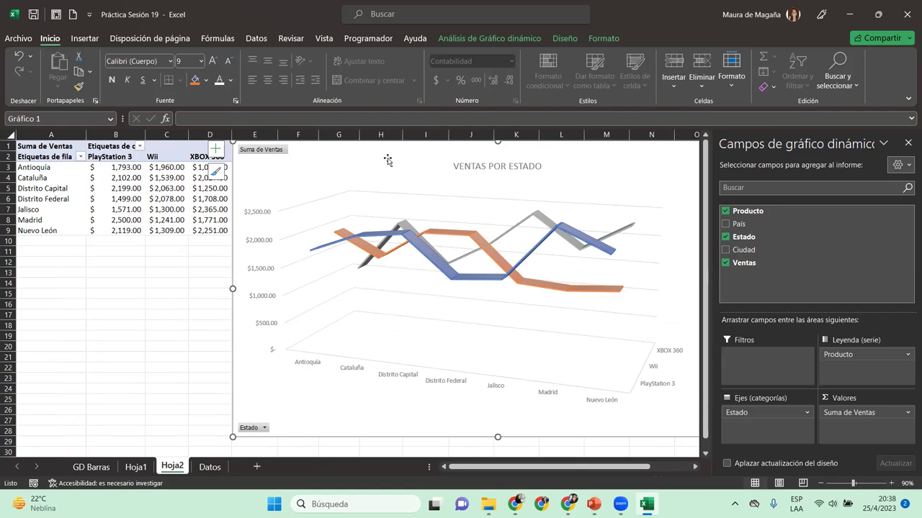
click(203, 188)
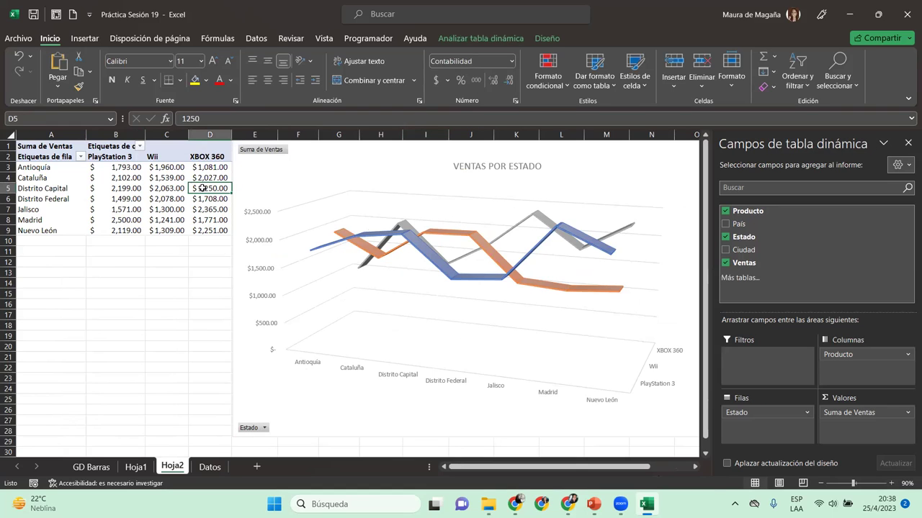
click(36, 185)
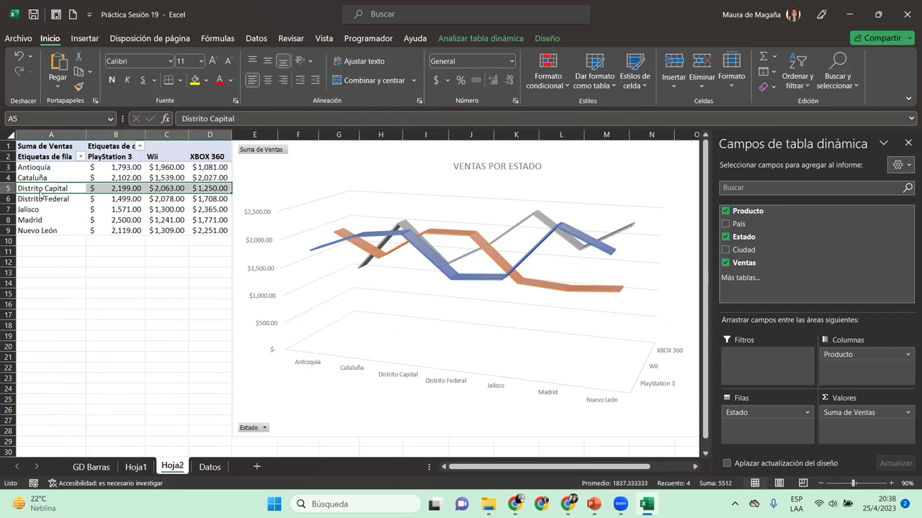
click(41, 188)
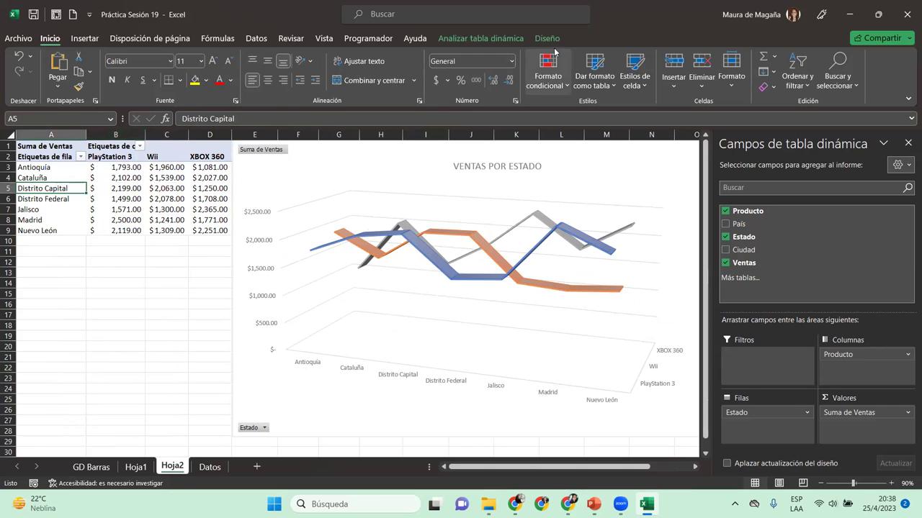
click(501, 42)
click(560, 42)
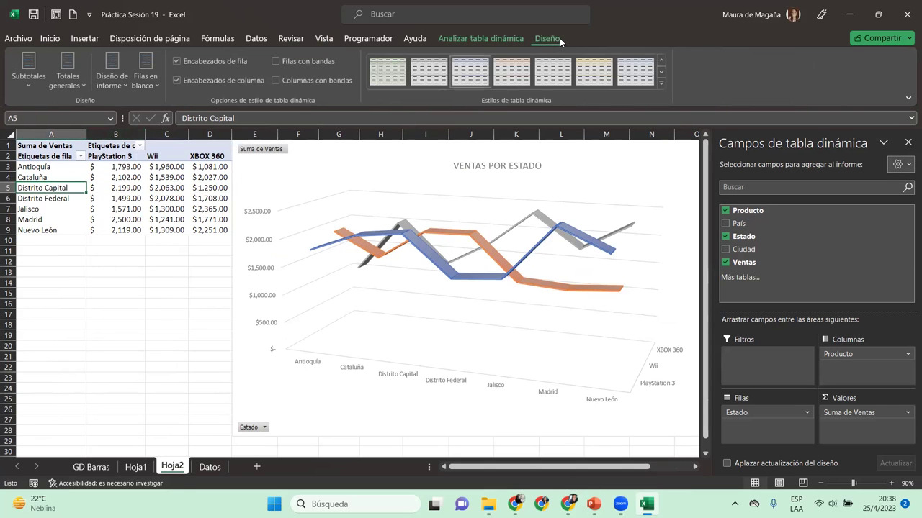
click(60, 80)
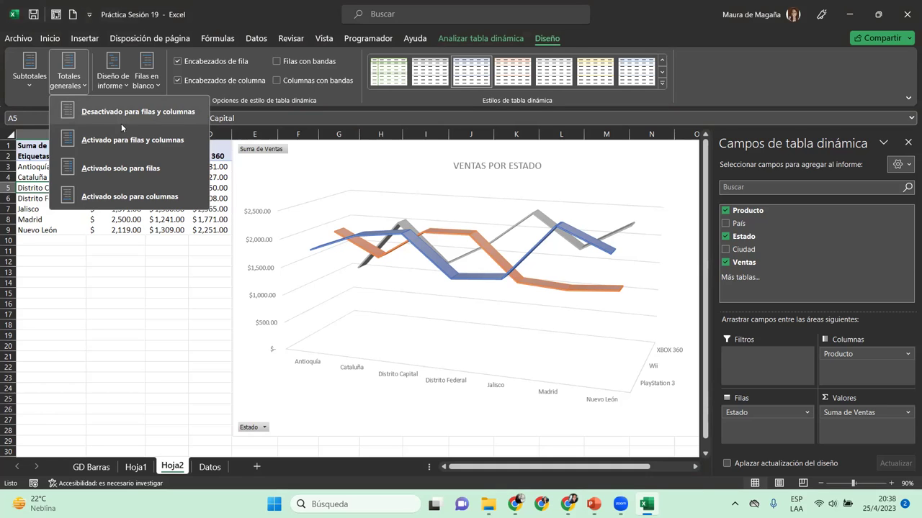
click(265, 183)
click(158, 188)
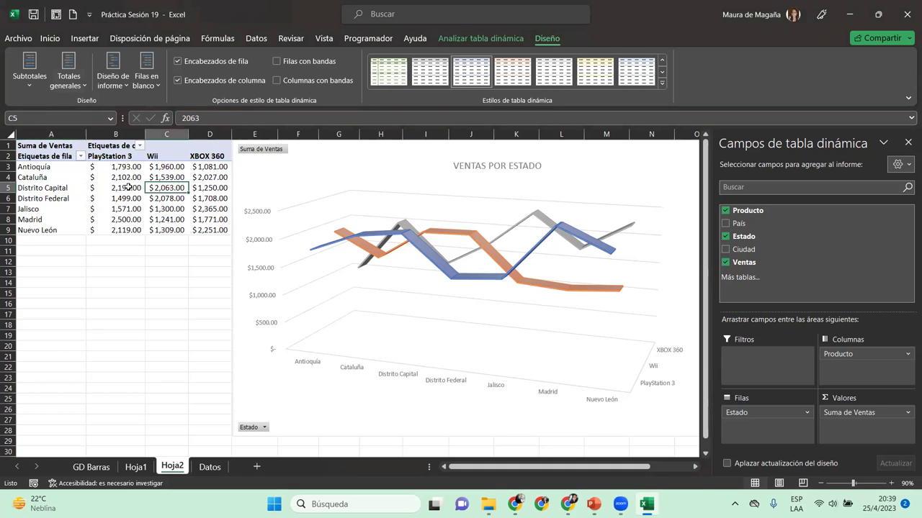
click(128, 187)
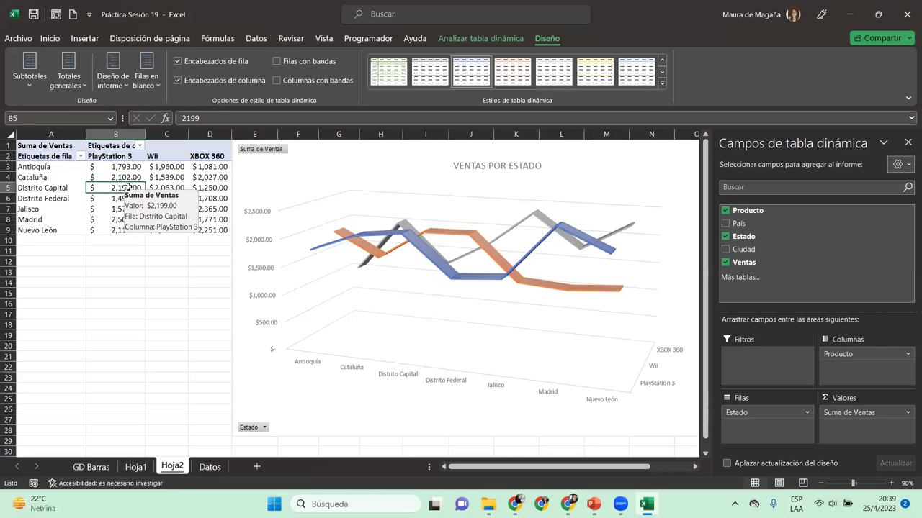
click(273, 173)
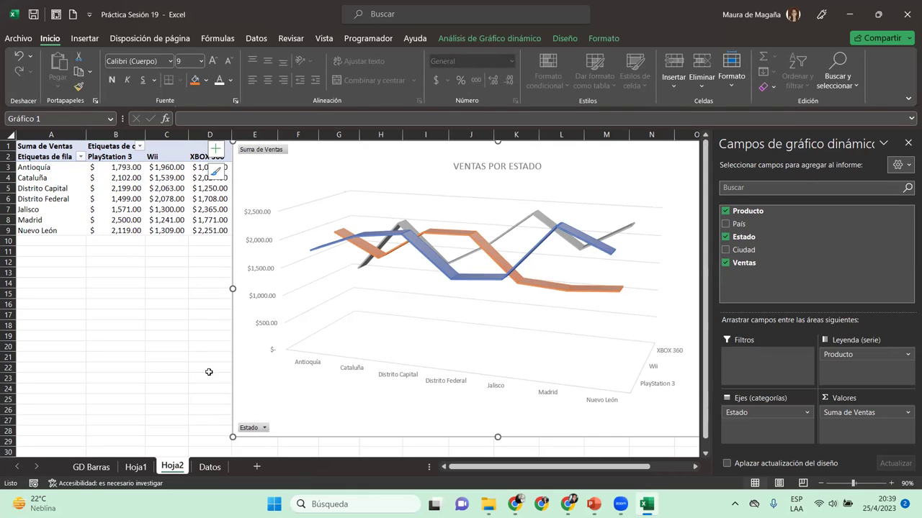
Step: Check the chart's Estado filter without changes, then show the Analizar tabla dinámica options
click(263, 427)
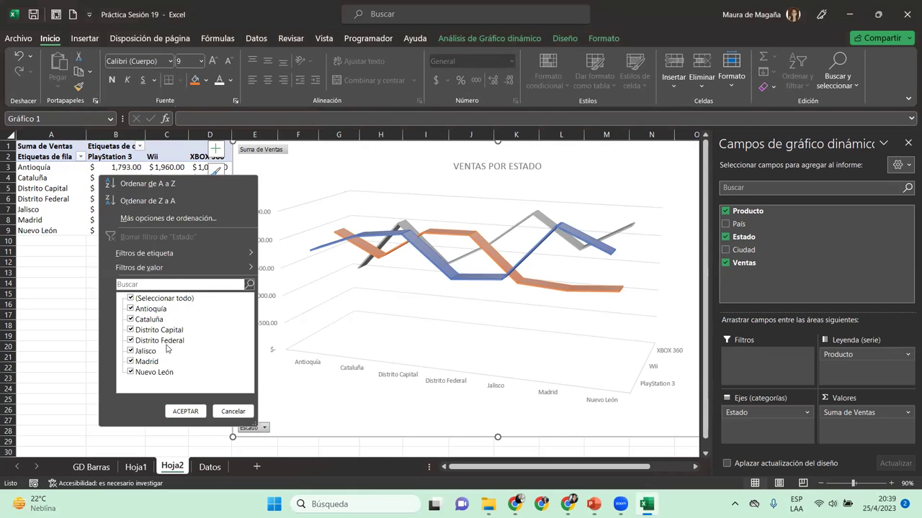
click(234, 411)
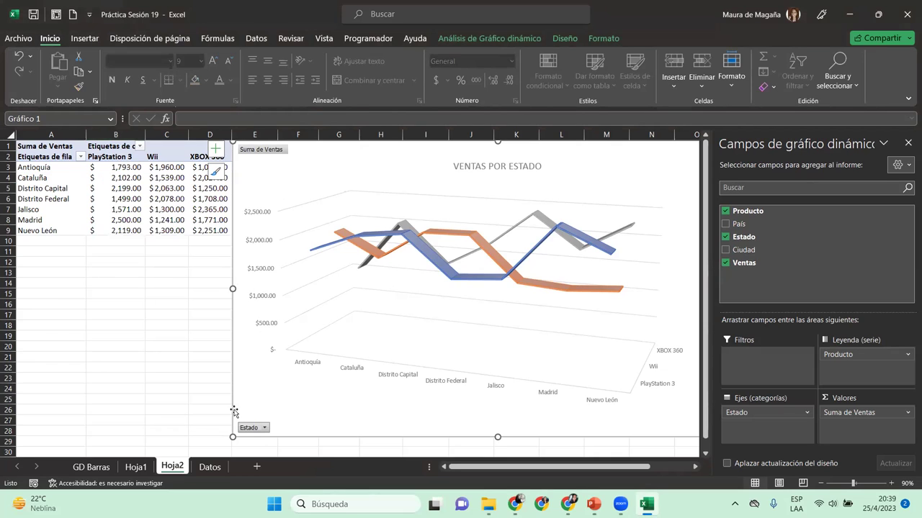
click(298, 422)
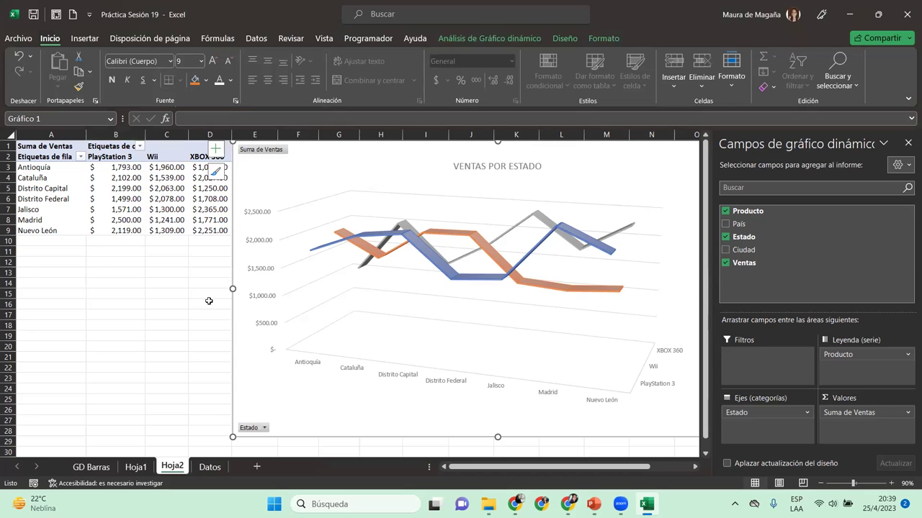
click(48, 180)
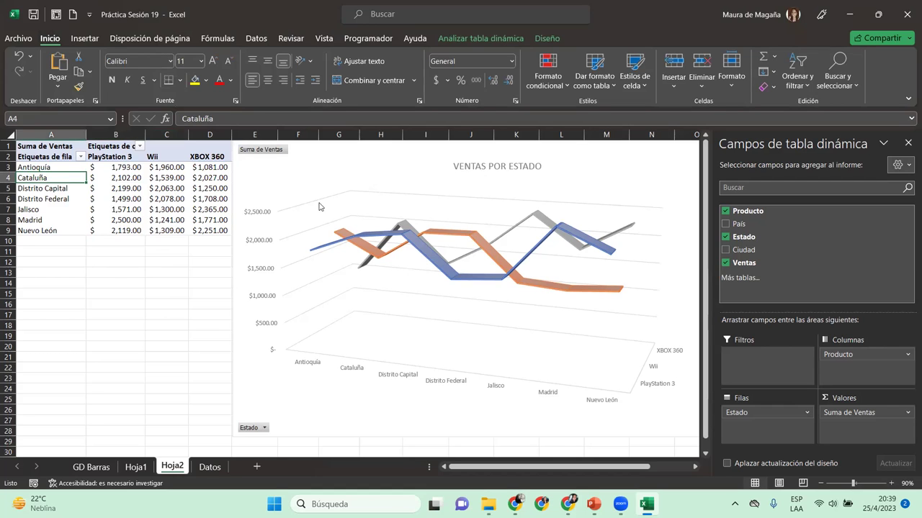
click(478, 40)
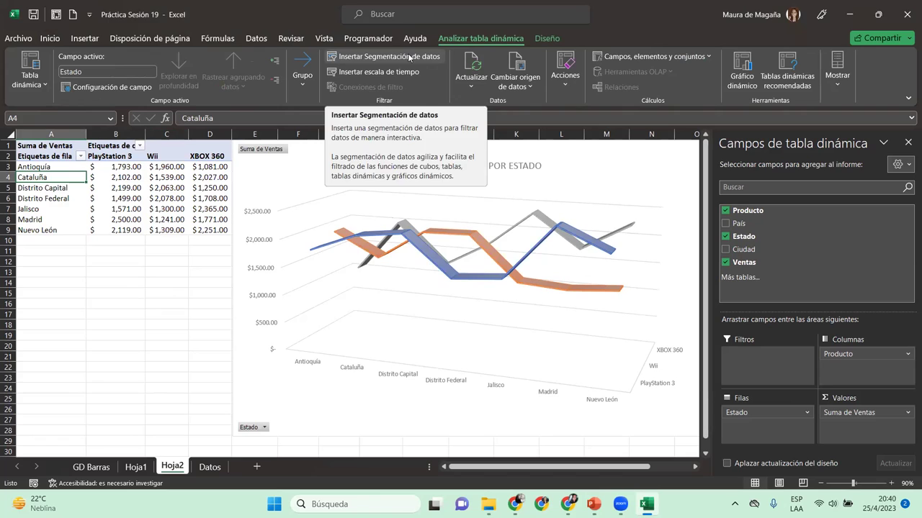
Step: Insert a País slicer for the pivot table
click(409, 57)
click(358, 217)
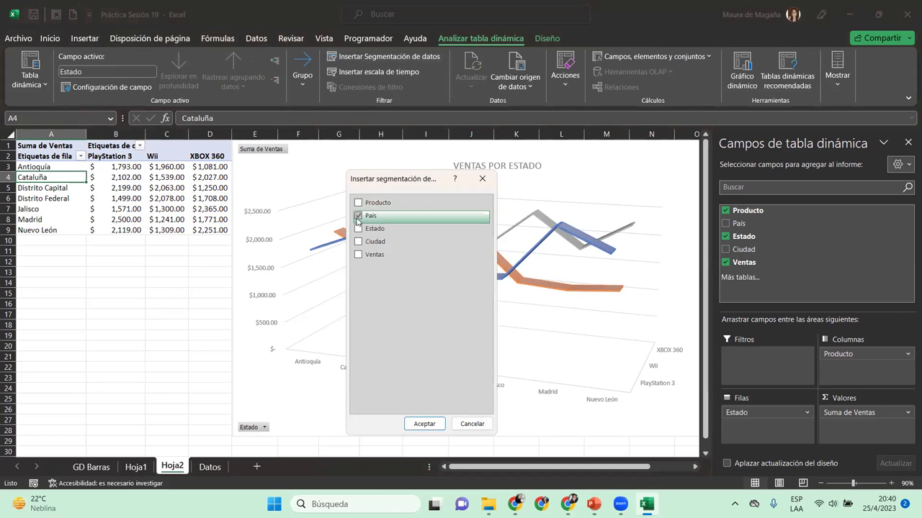
click(424, 424)
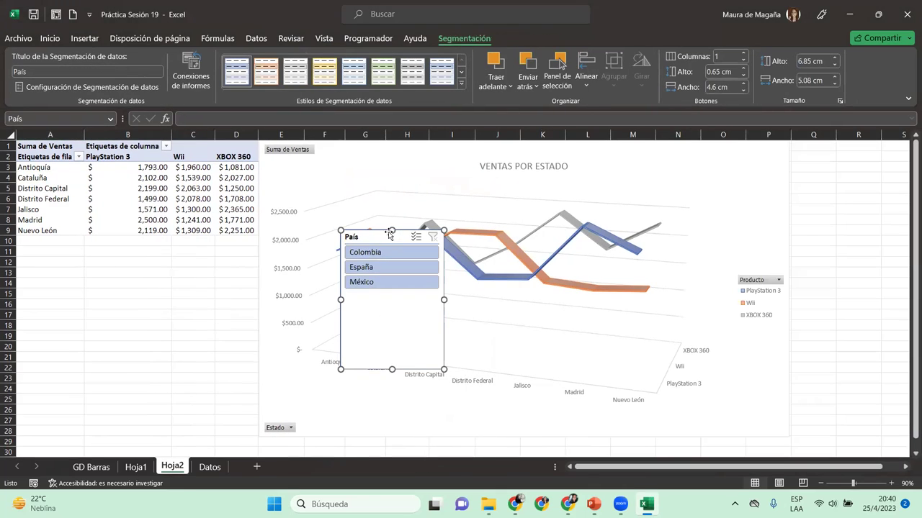
Step: Place the País slicer below the pivot table and shorten it to 3.57 cm
drag(367, 237, 51, 249)
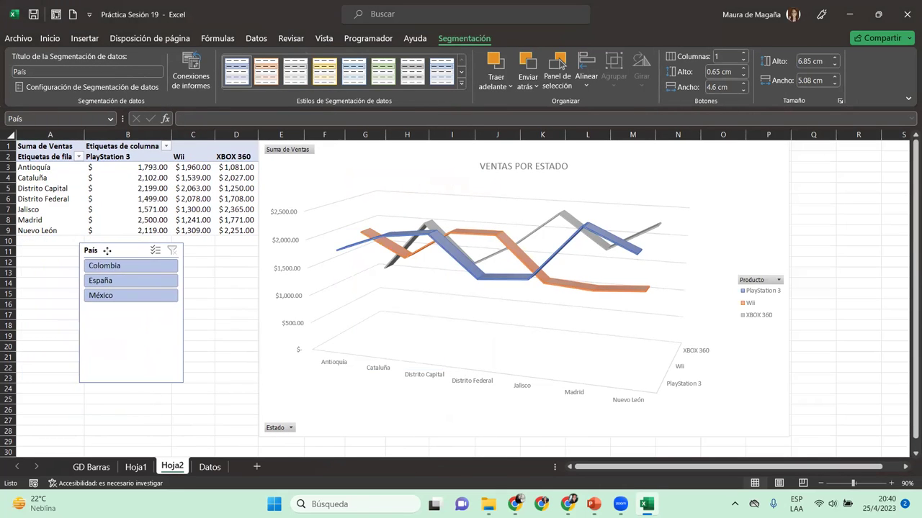
drag(51, 248, 105, 246)
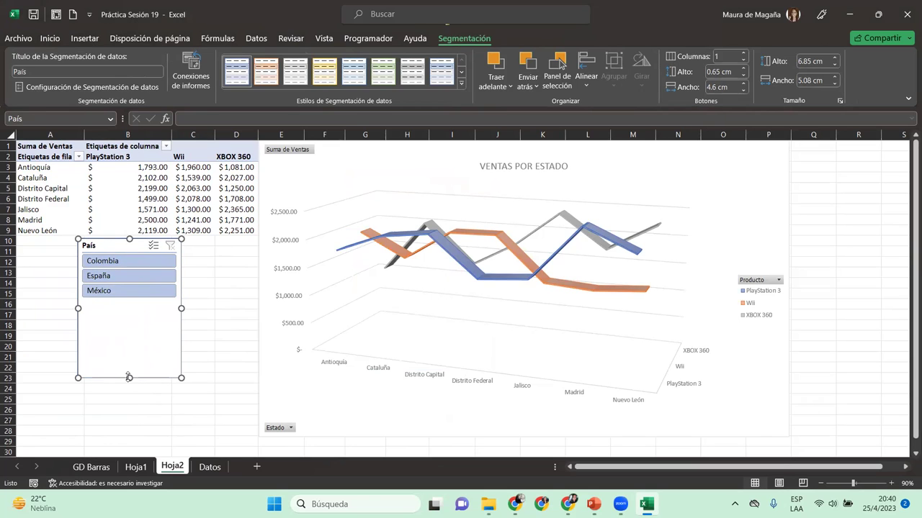
click(134, 323)
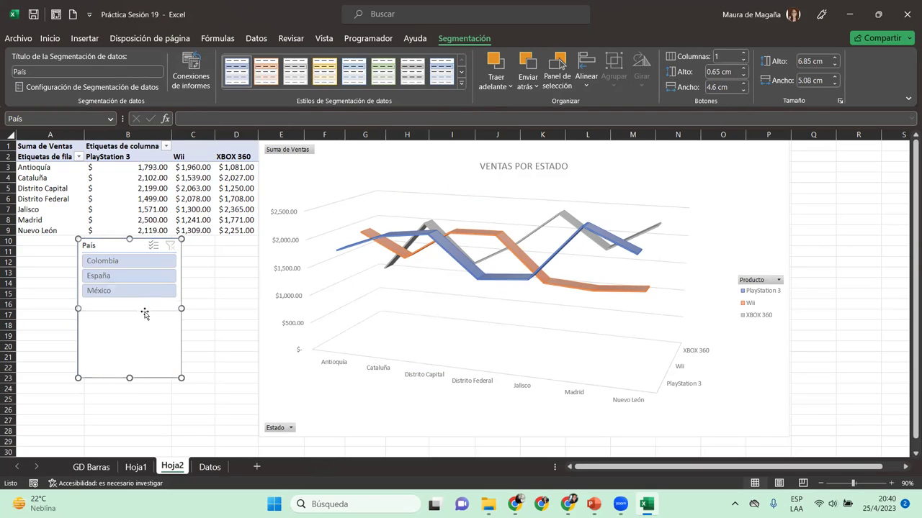
drag(110, 245, 48, 244)
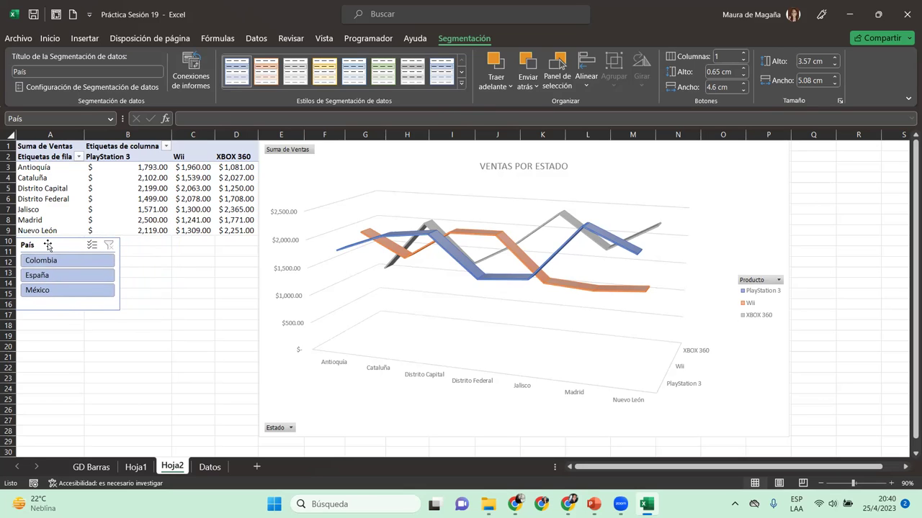
Step: Test the País slicer with Colombia, España, México and multi-select, then clear it
click(61, 263)
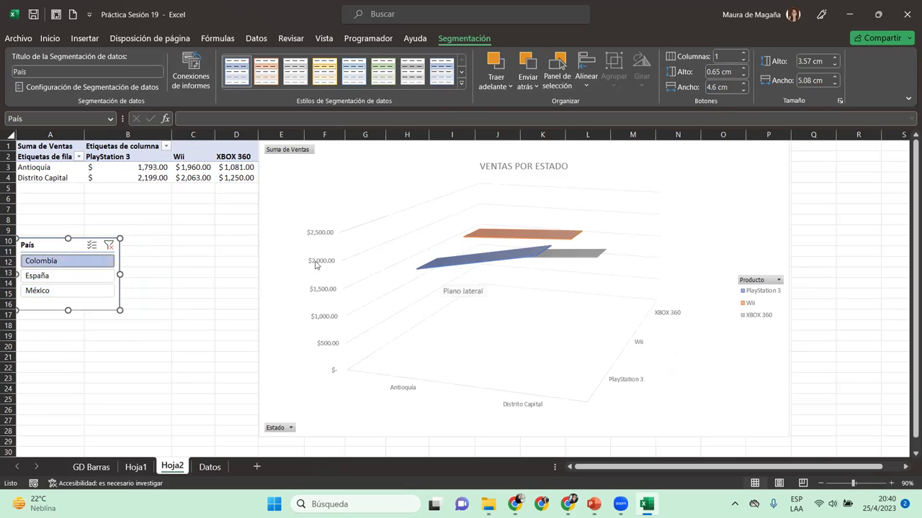
click(70, 280)
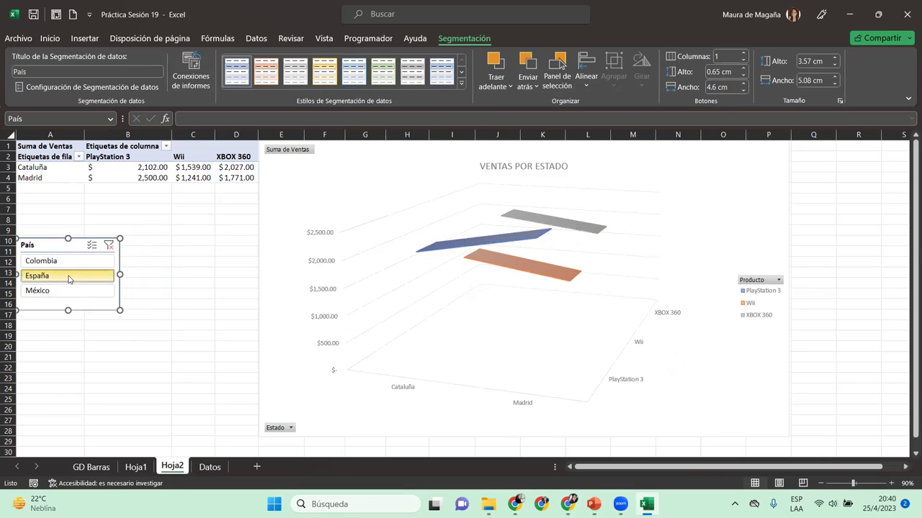
click(68, 291)
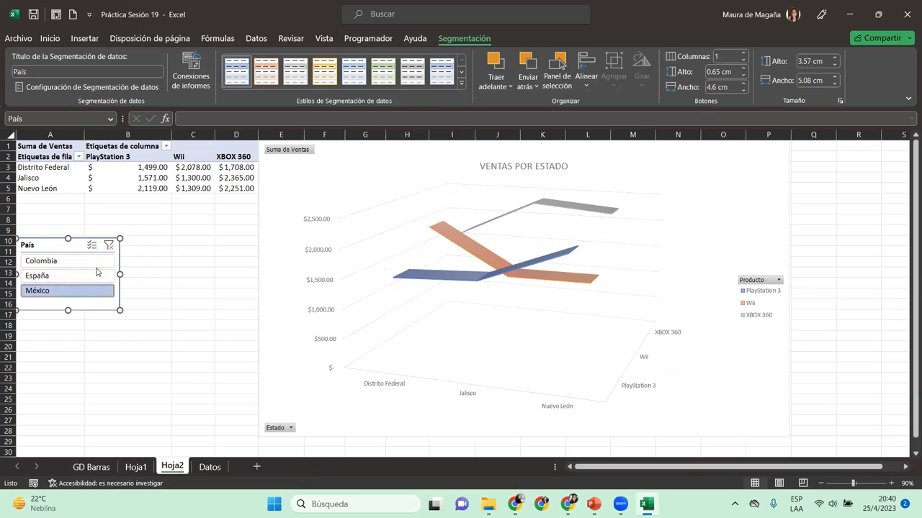
click(91, 247)
click(57, 263)
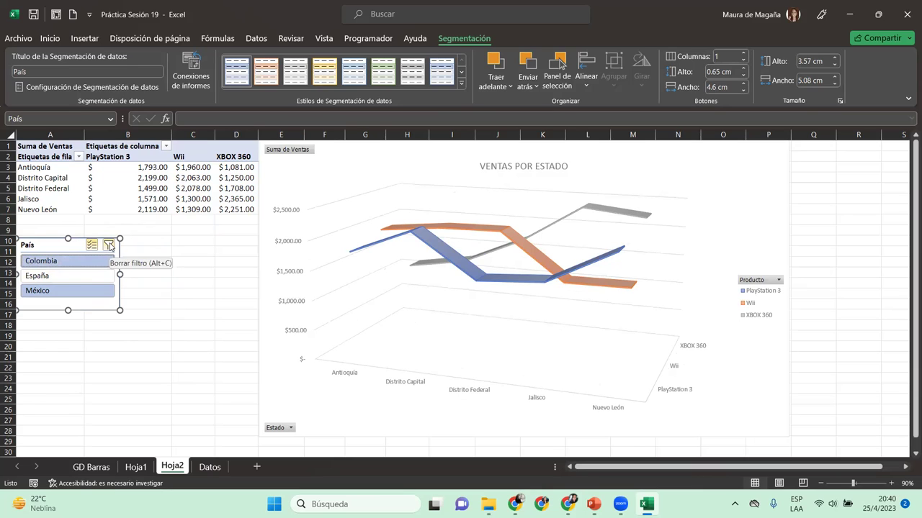
click(109, 246)
Step: Narrow the País slicer to about 3.5 cm wide under the first pivot column
drag(49, 239, 49, 242)
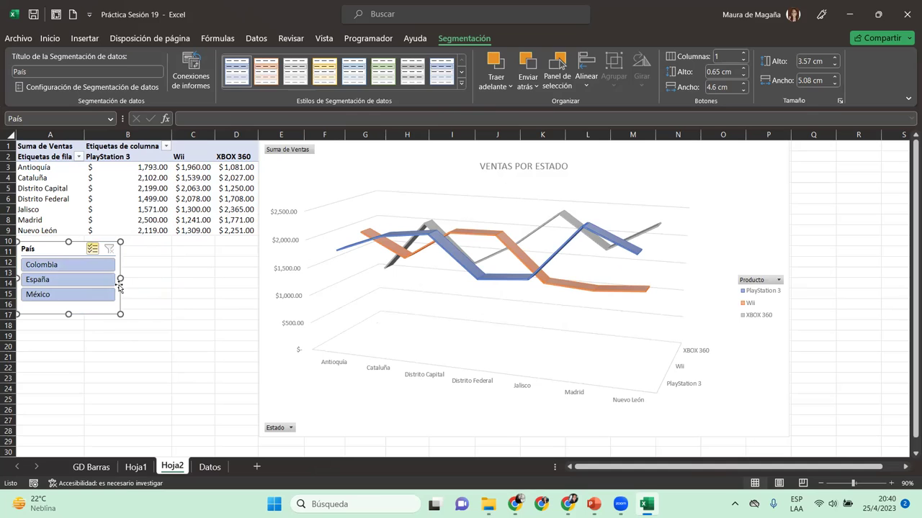
drag(121, 278, 96, 278)
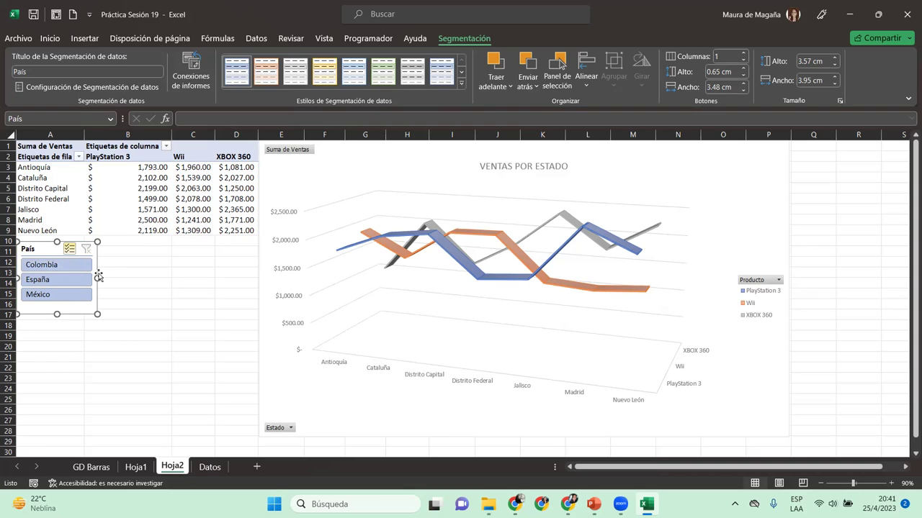
drag(95, 278, 88, 278)
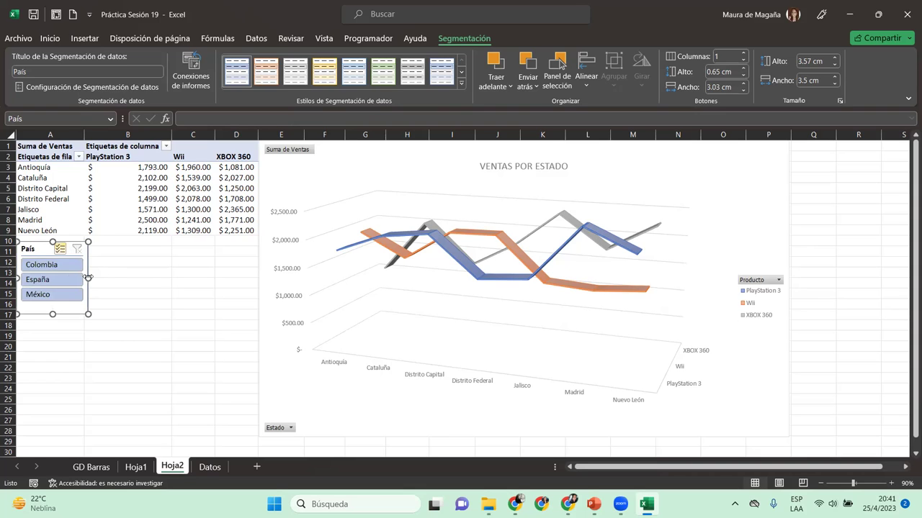
click(52, 189)
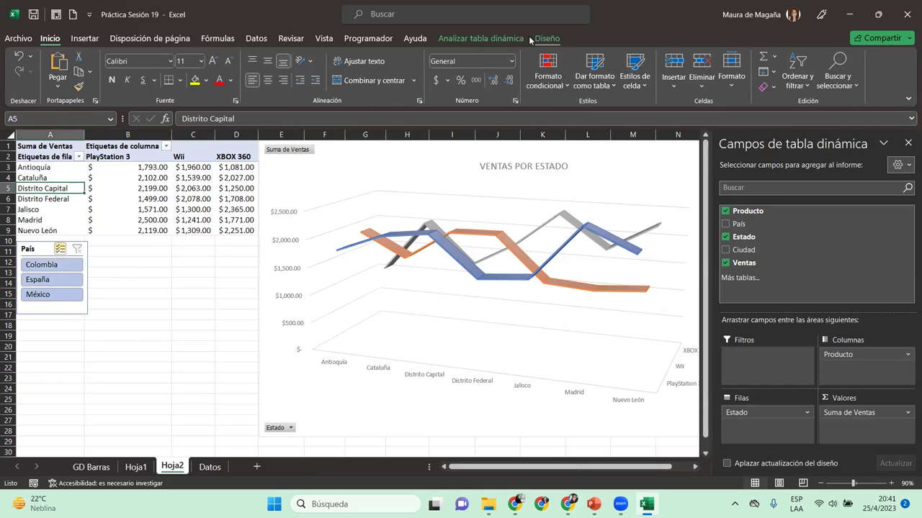
Step: Insert an Estado slicer and place it beside the País slicer
click(512, 42)
click(393, 62)
click(359, 229)
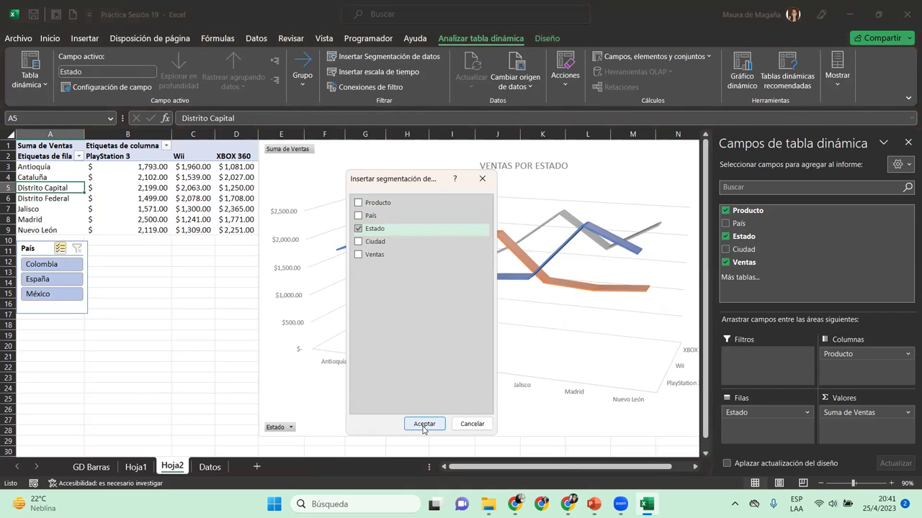
click(424, 423)
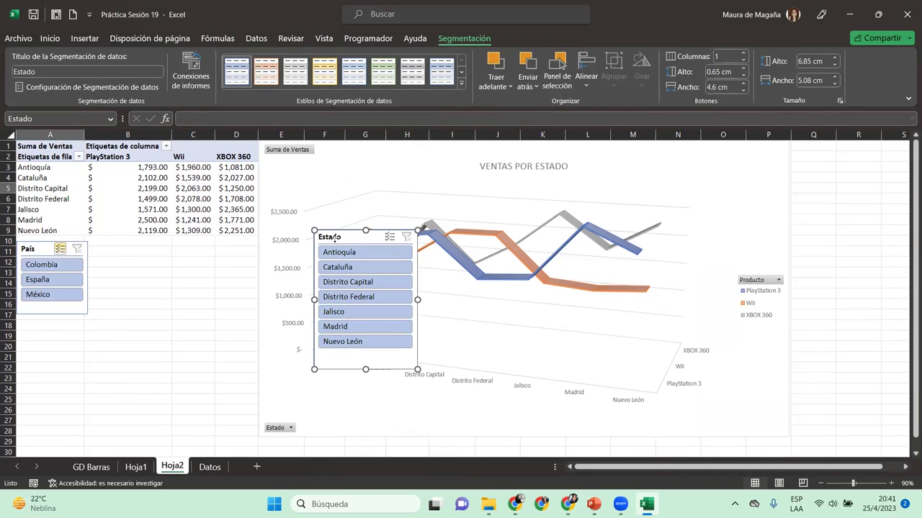
drag(340, 238, 122, 249)
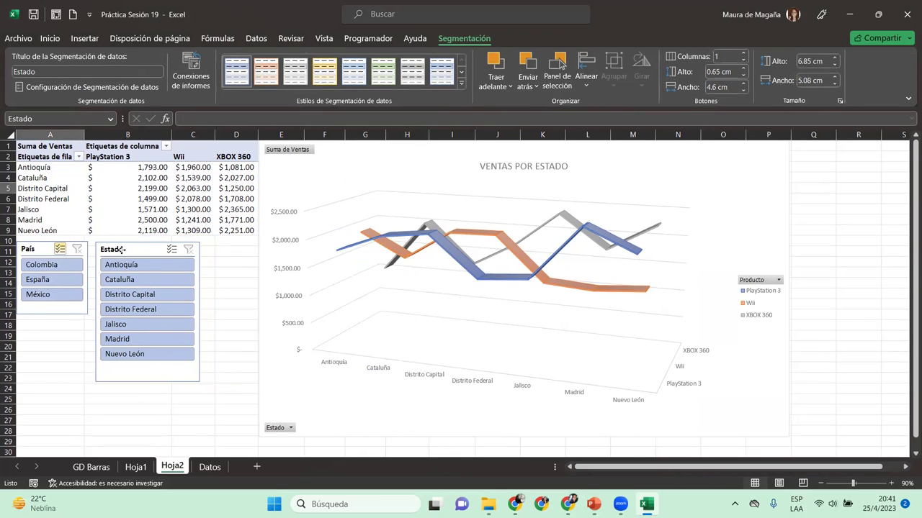
Step: Preview each state in the Estado slicer, then clear its filter and select the chart
click(123, 266)
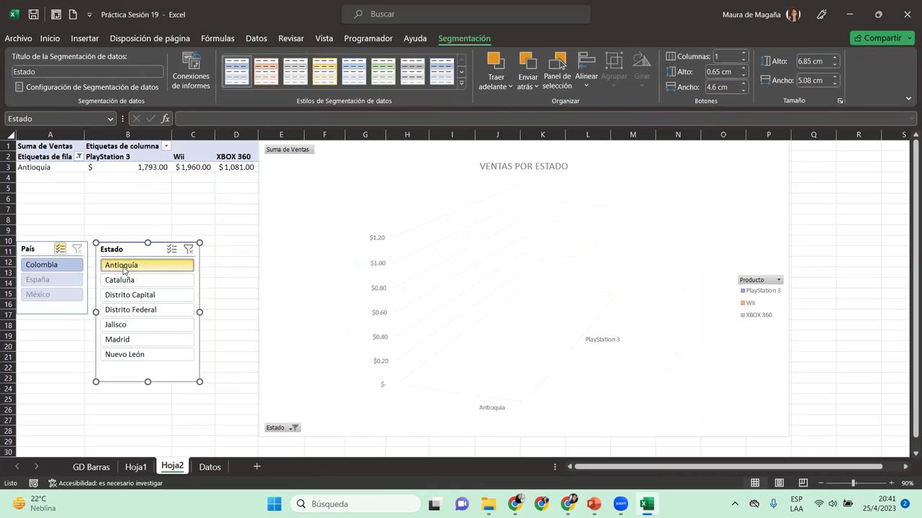
click(123, 283)
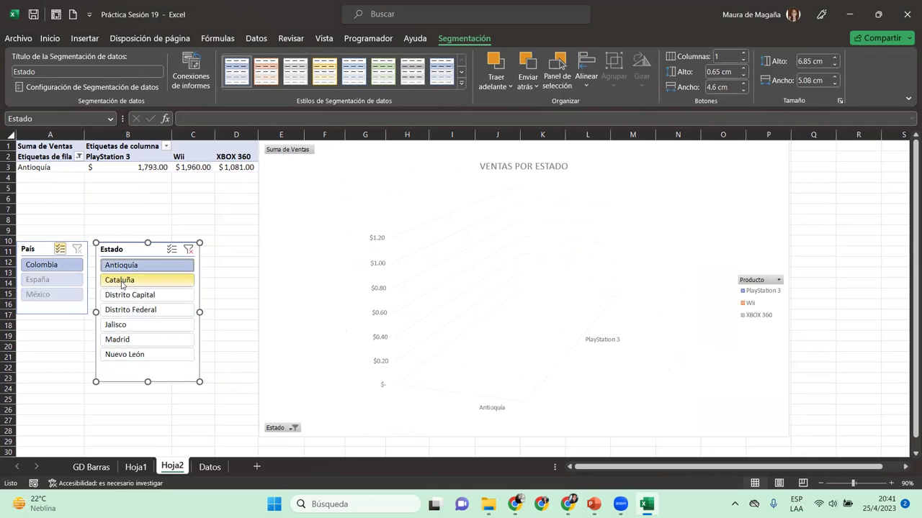
click(134, 295)
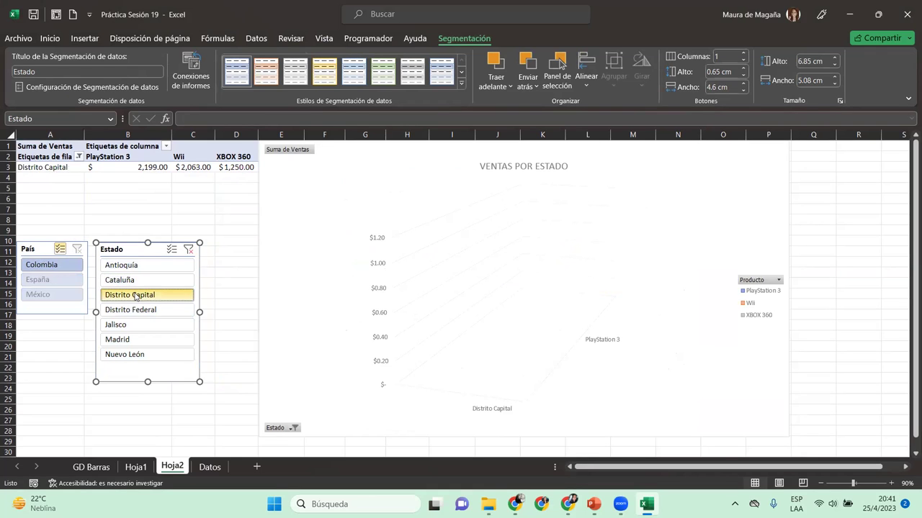
click(138, 310)
click(142, 324)
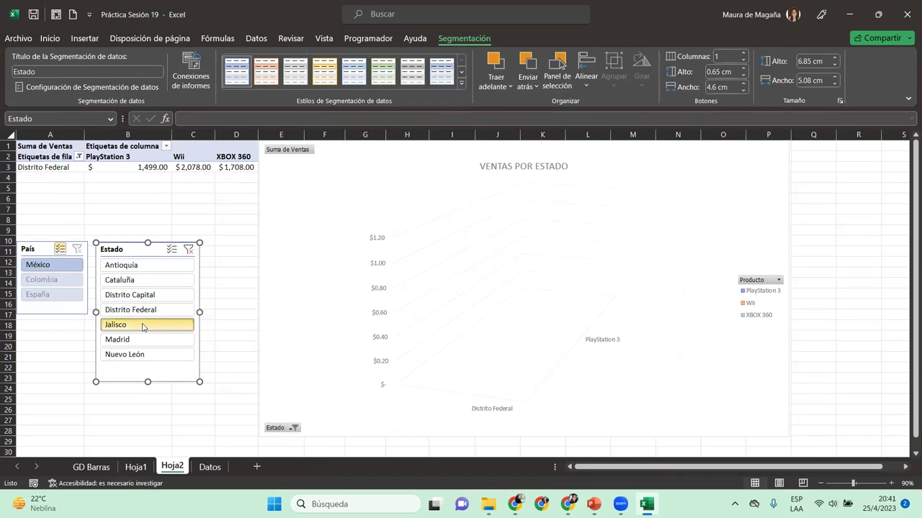
click(145, 339)
click(152, 354)
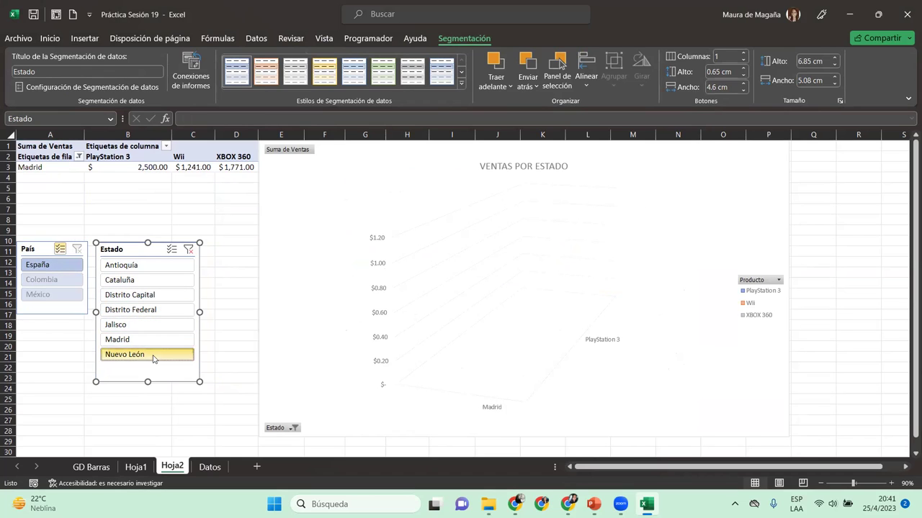
click(159, 297)
click(160, 280)
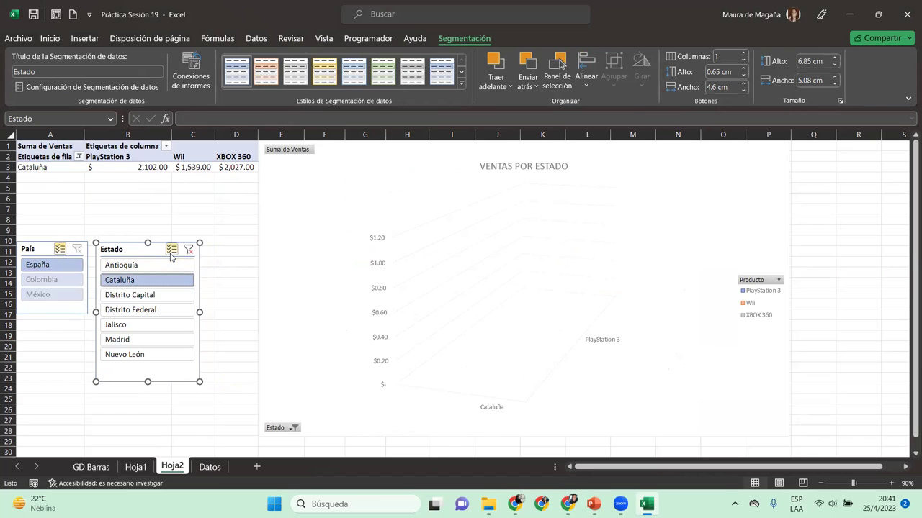
click(188, 249)
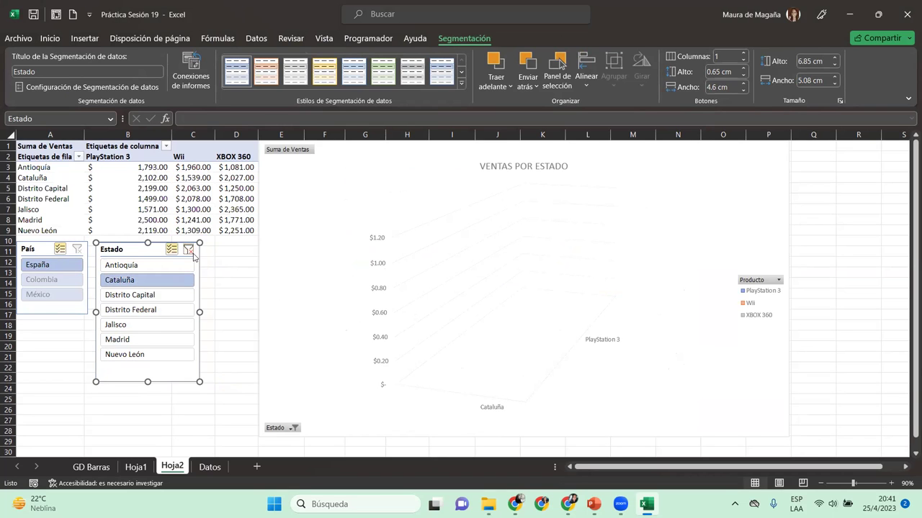
click(289, 171)
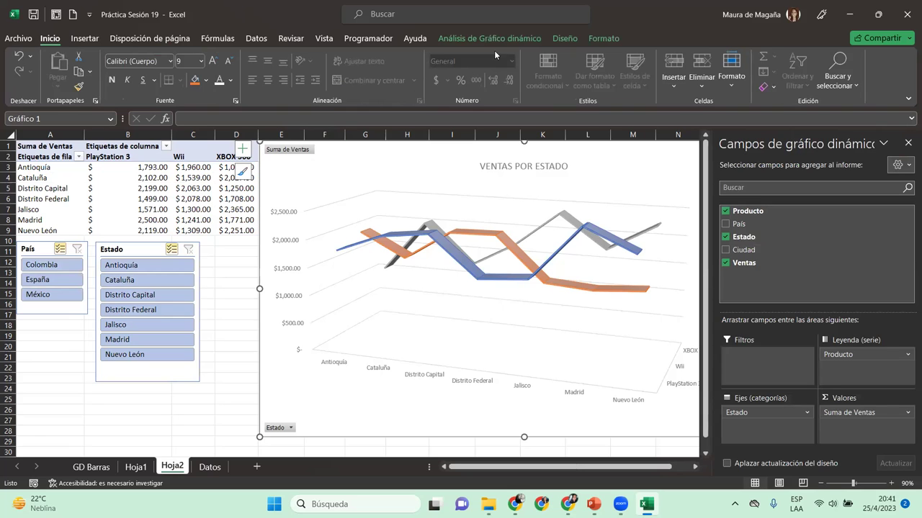
Step: Change the pivot chart type to Columna agrupada 3D (3D clustered column)
click(564, 38)
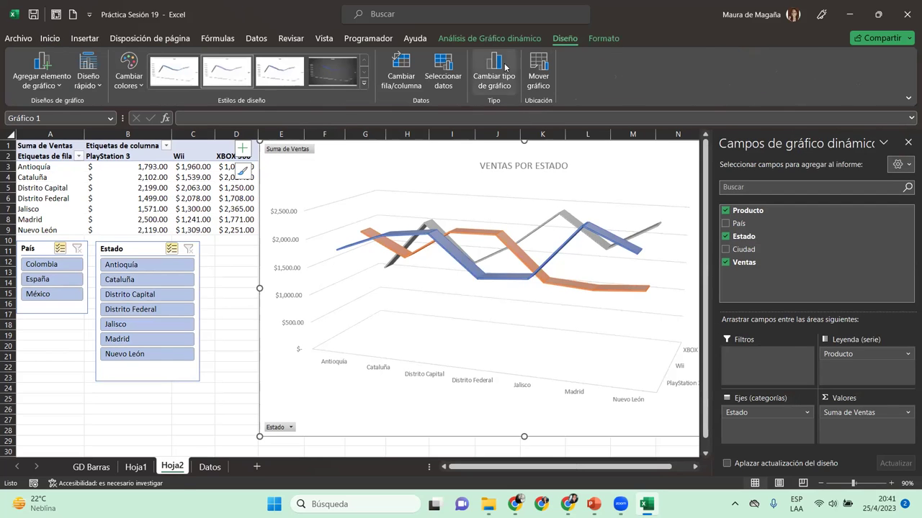
click(498, 66)
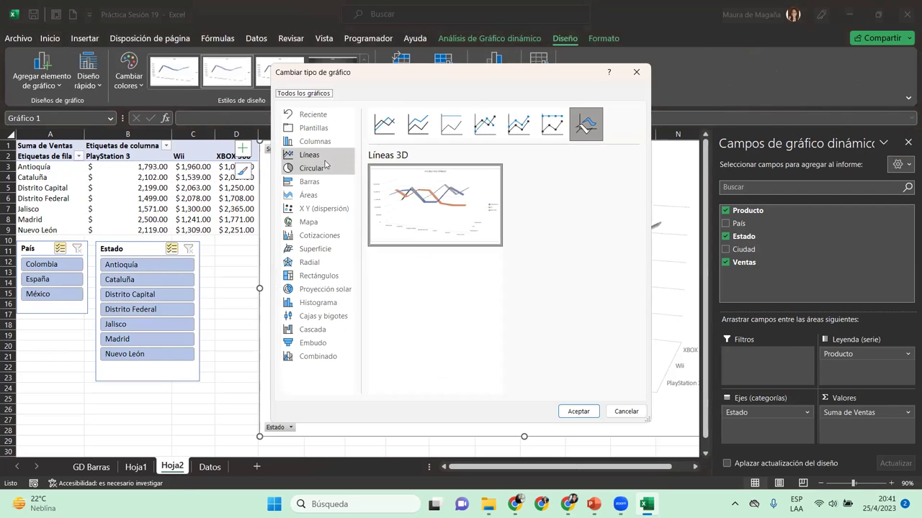
click(304, 186)
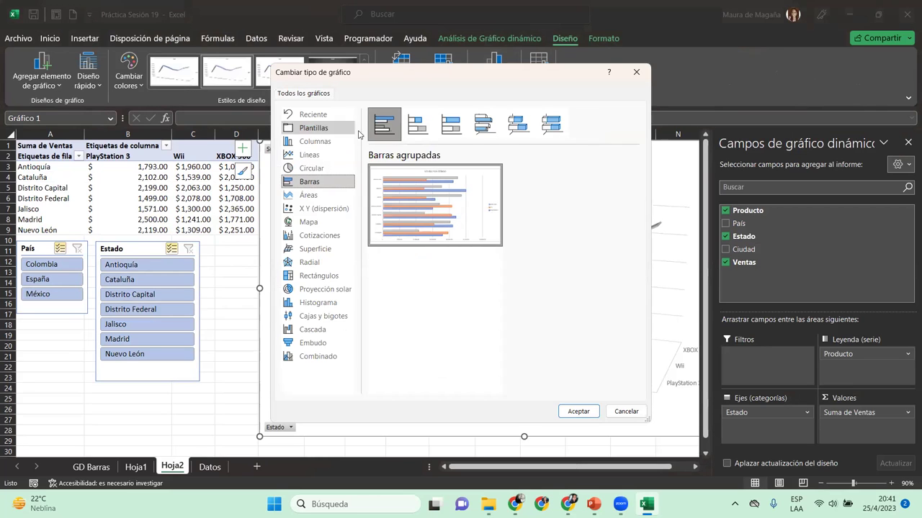
click(305, 143)
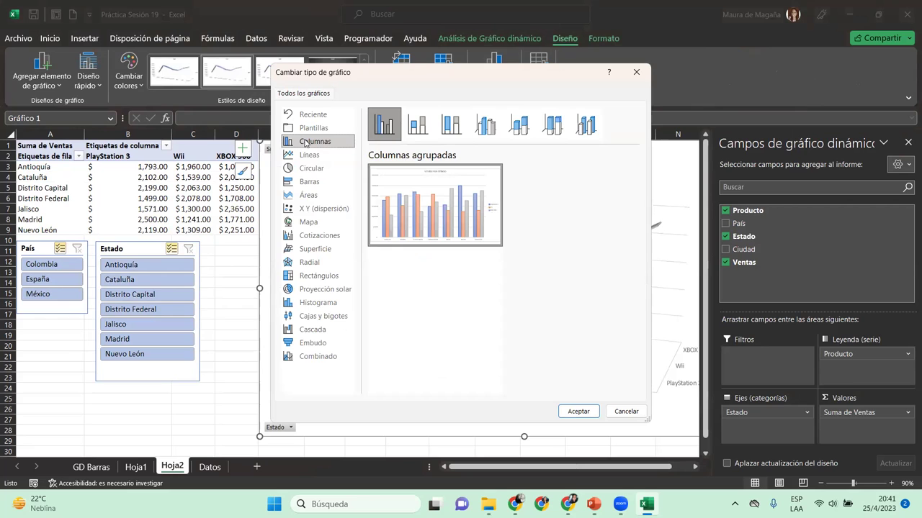
mouse_move(483, 199)
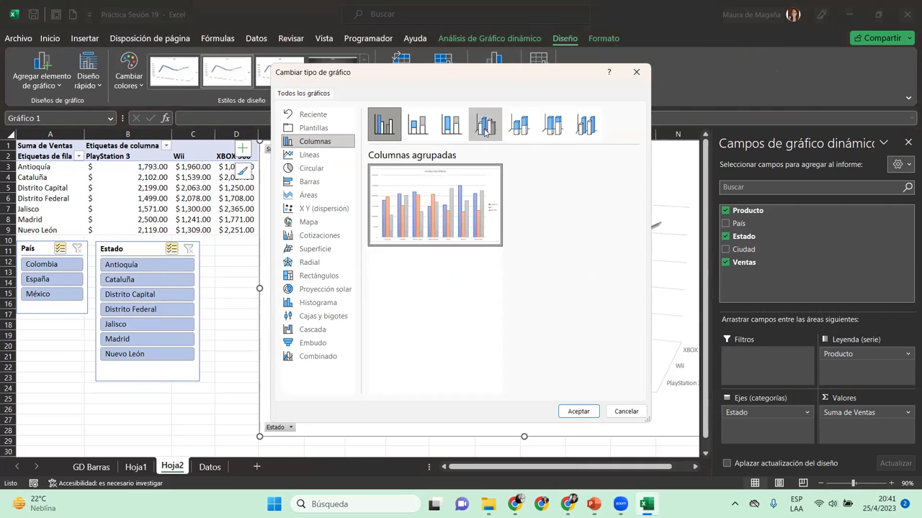
click(484, 128)
mouse_move(415, 192)
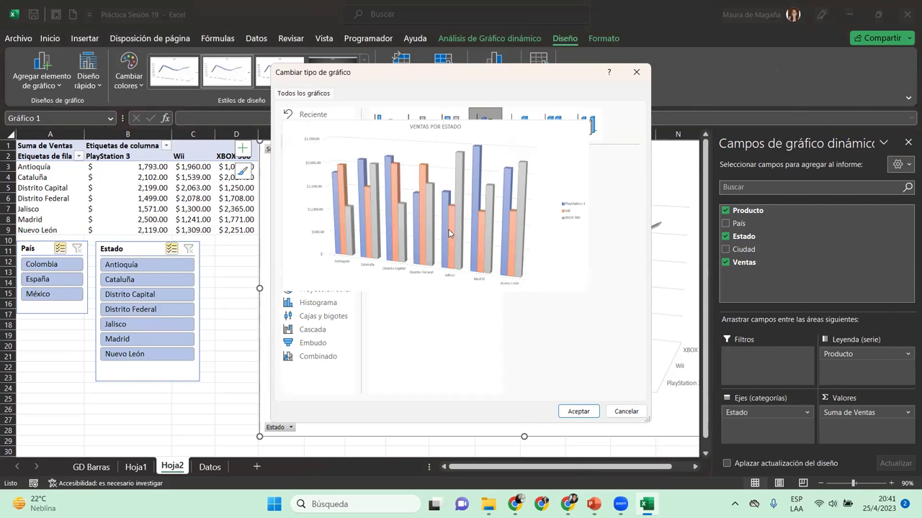
click(579, 414)
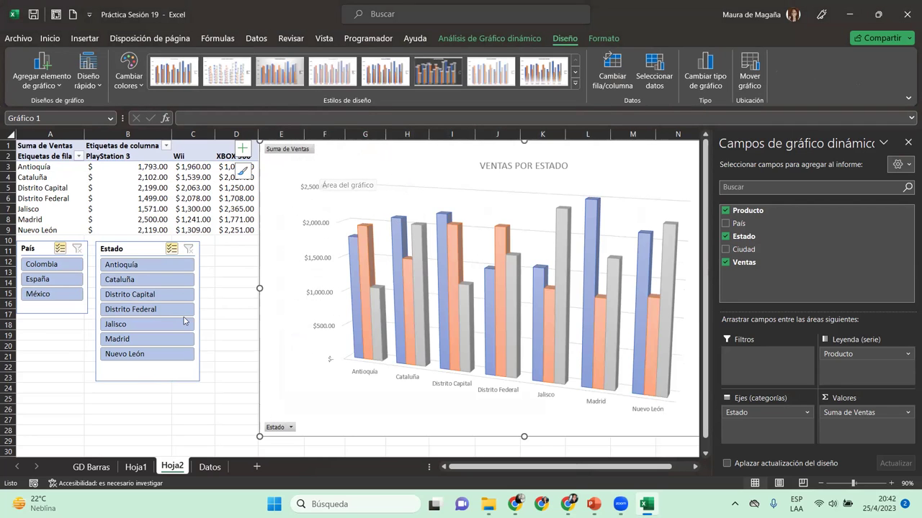
click(162, 280)
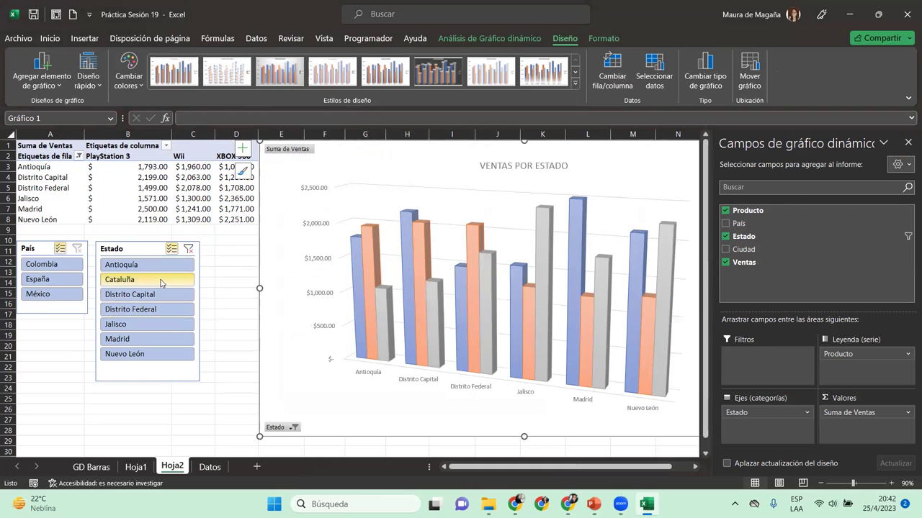
click(158, 295)
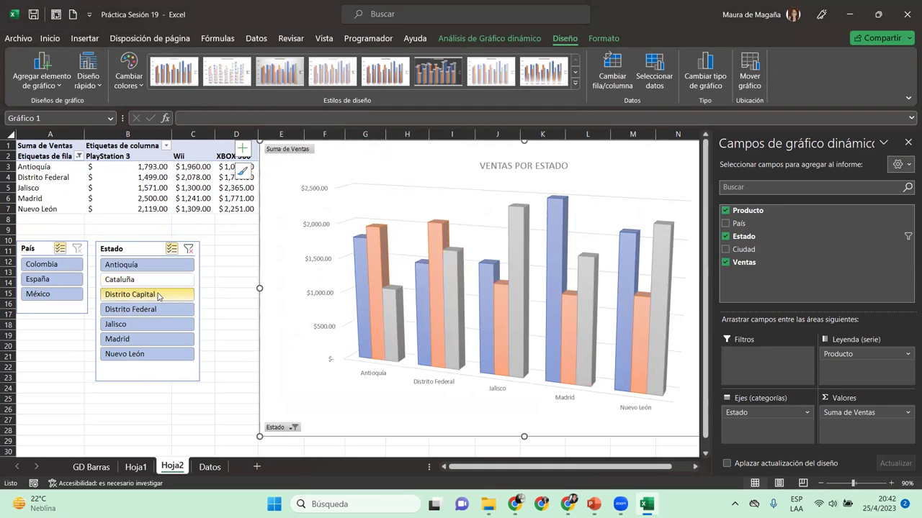
click(66, 262)
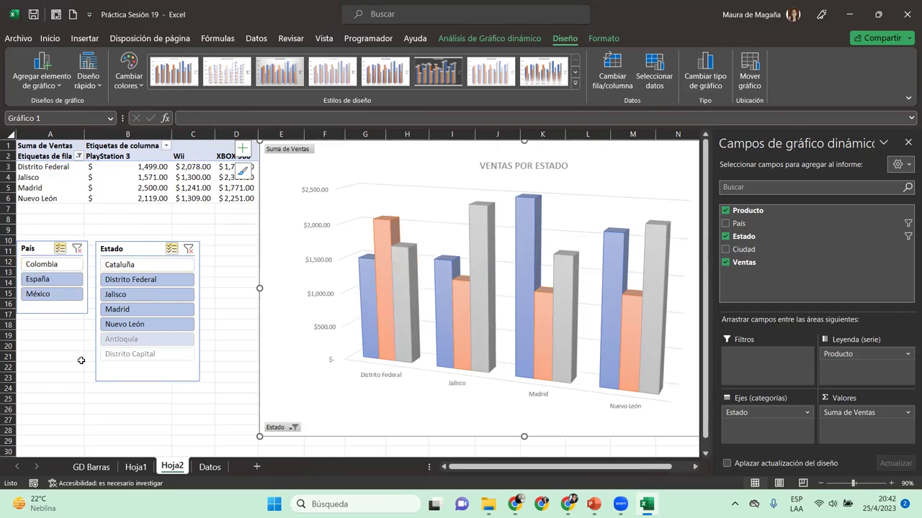
click(75, 248)
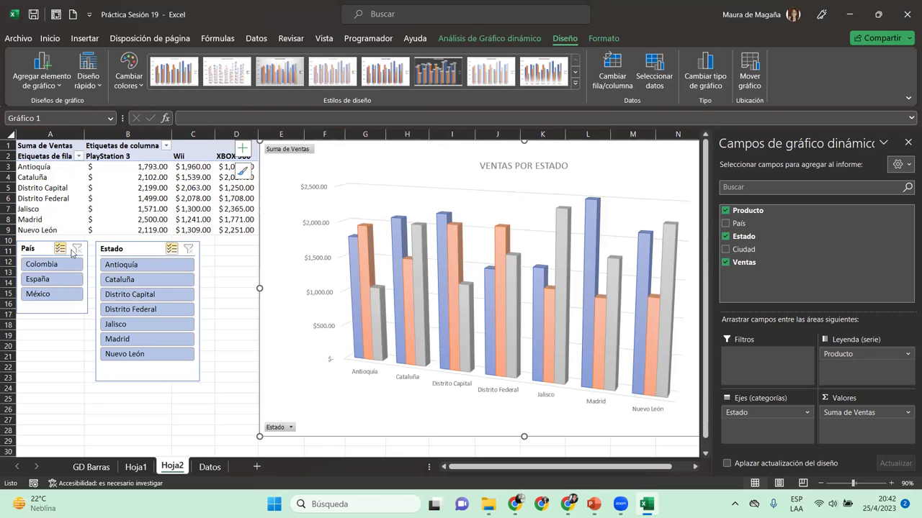
click(69, 277)
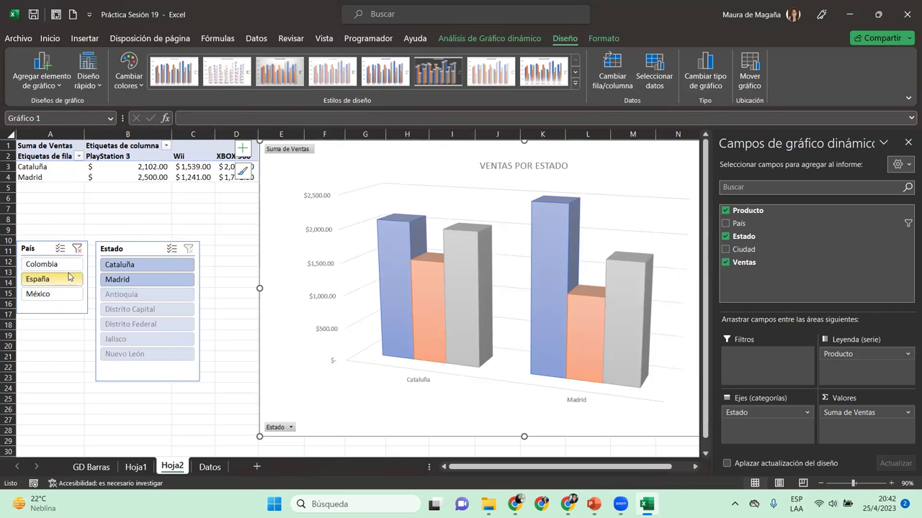
click(151, 281)
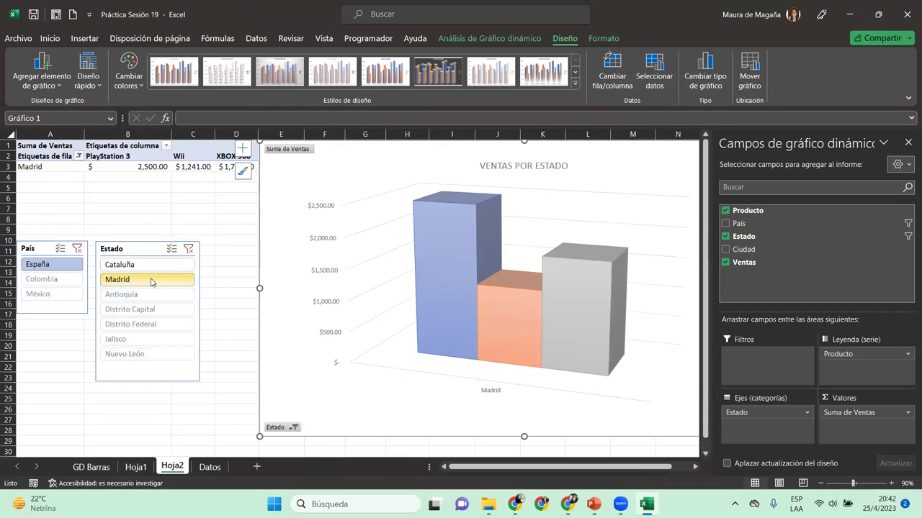
click(51, 280)
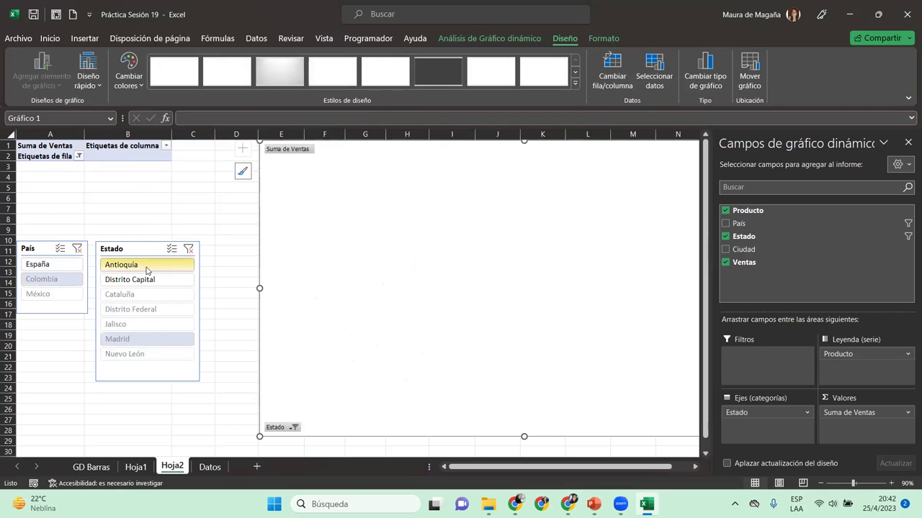
click(146, 268)
click(150, 282)
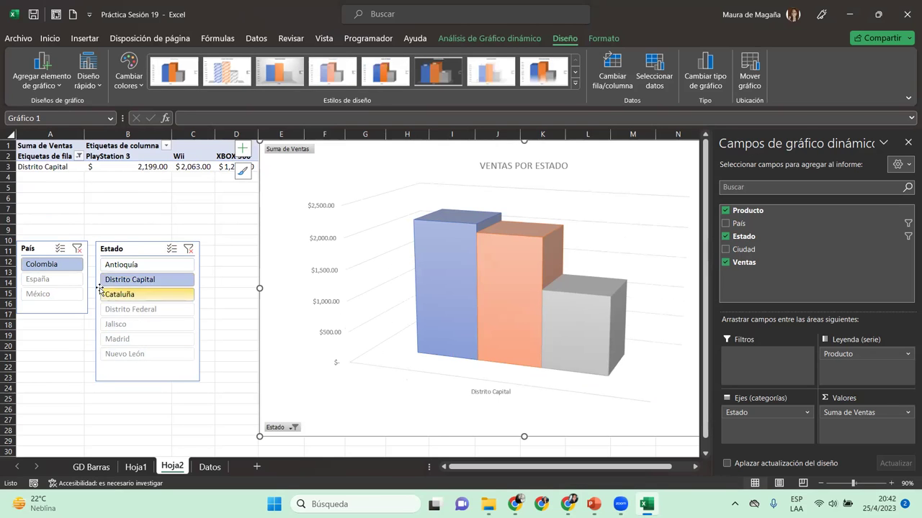
click(67, 280)
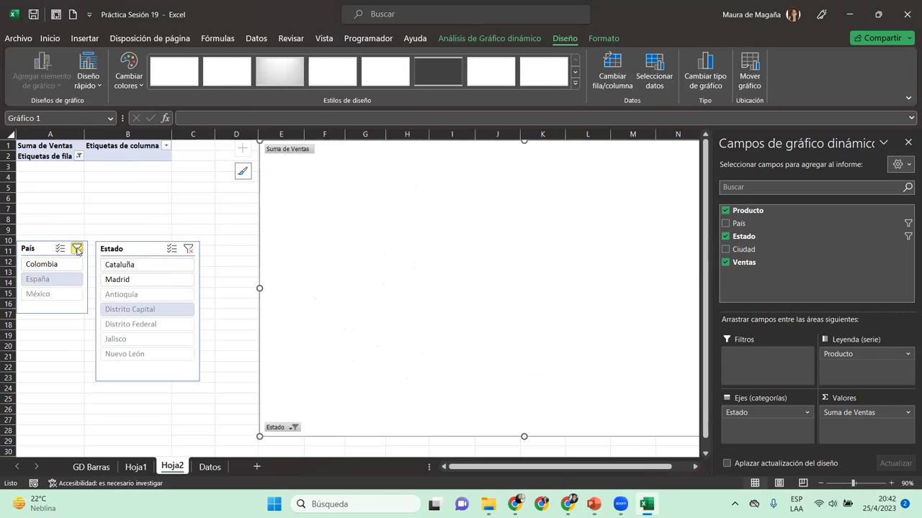
click(75, 250)
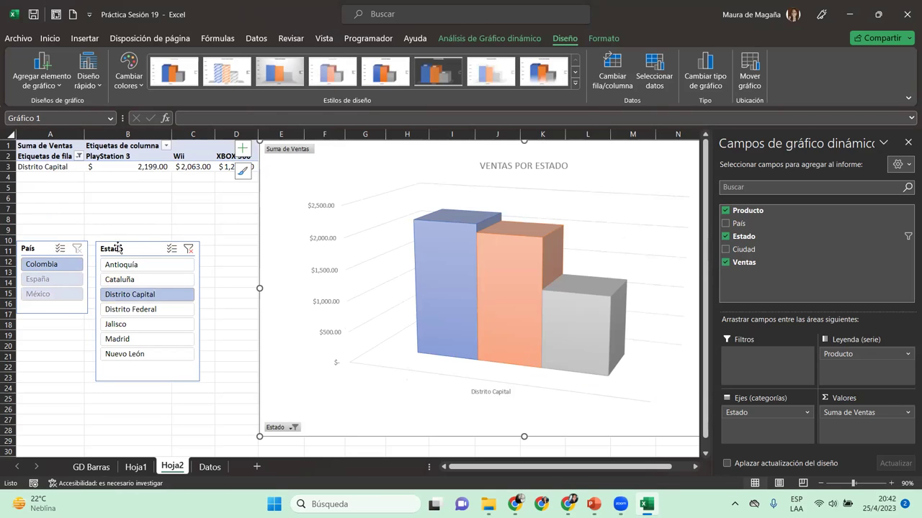
click(188, 249)
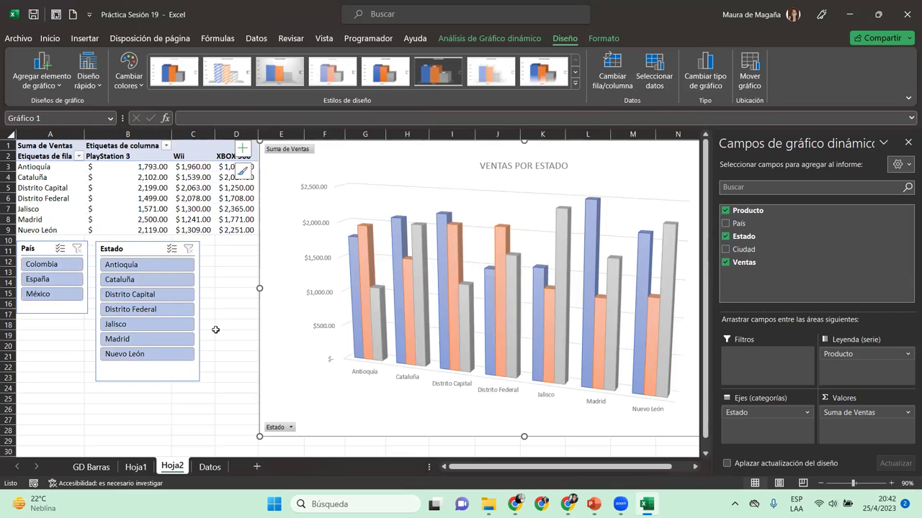
click(575, 84)
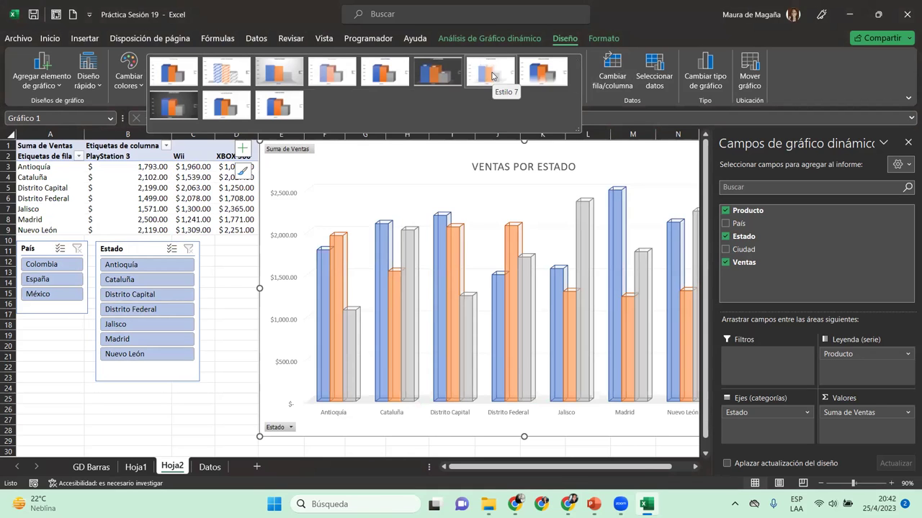
click(278, 108)
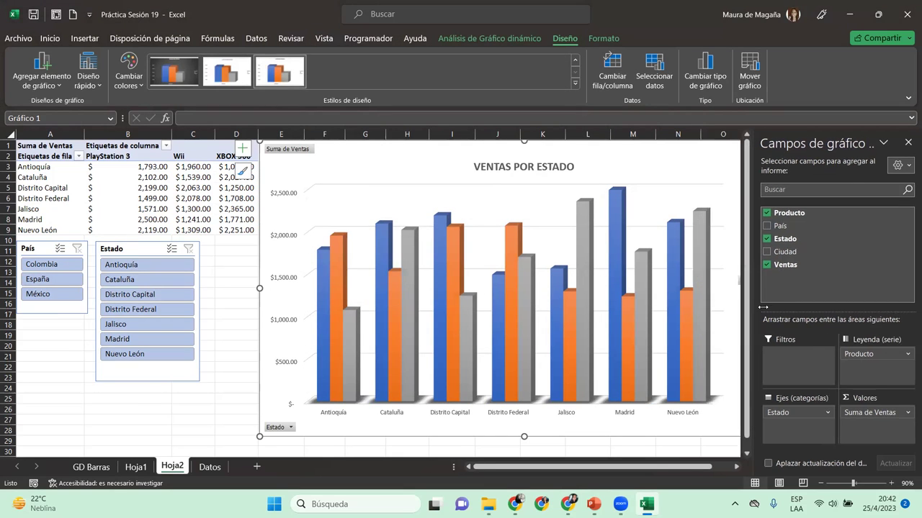
drag(711, 311, 774, 310)
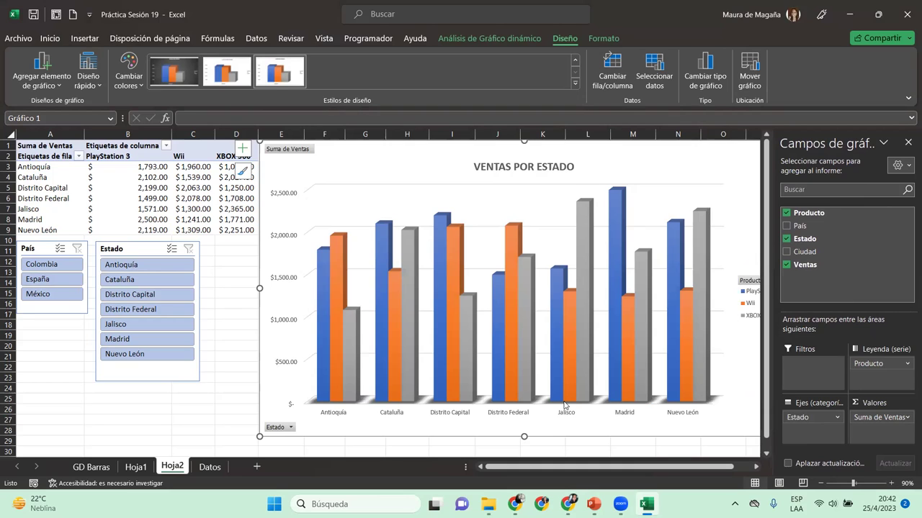
drag(113, 251, 106, 247)
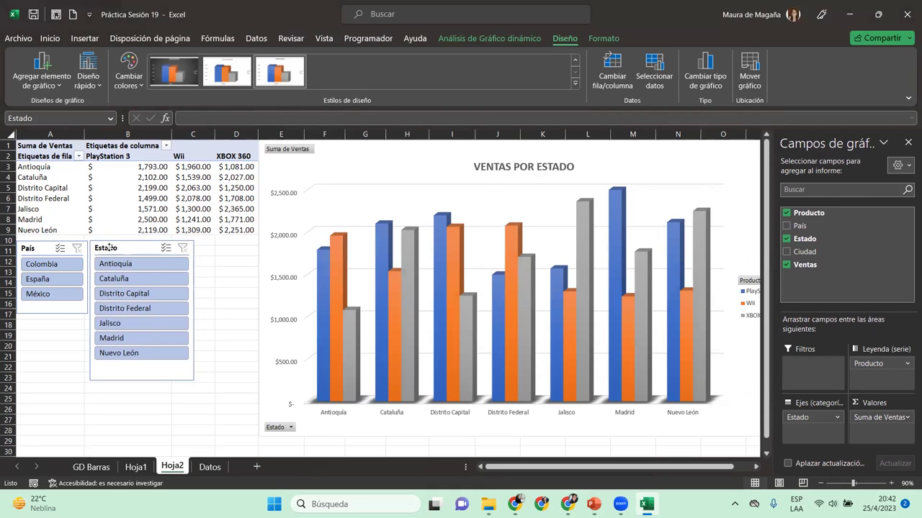
drag(106, 247, 110, 251)
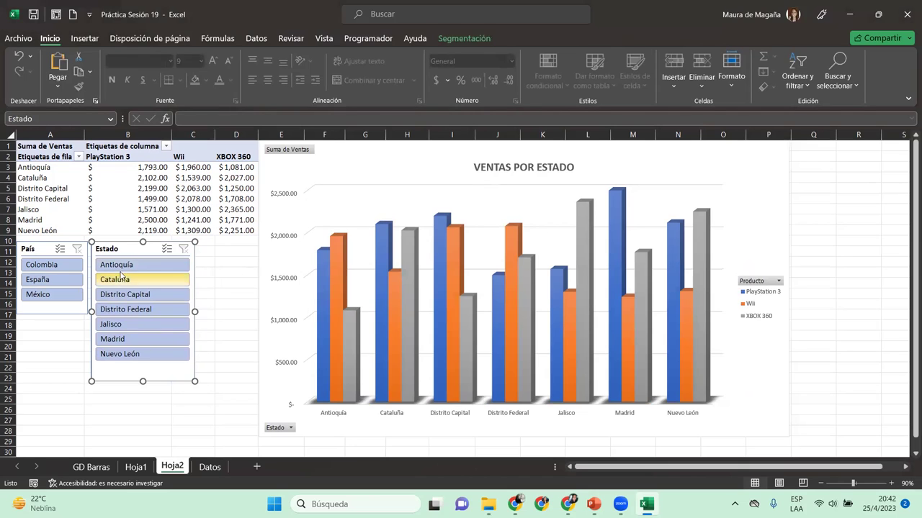
click(542, 346)
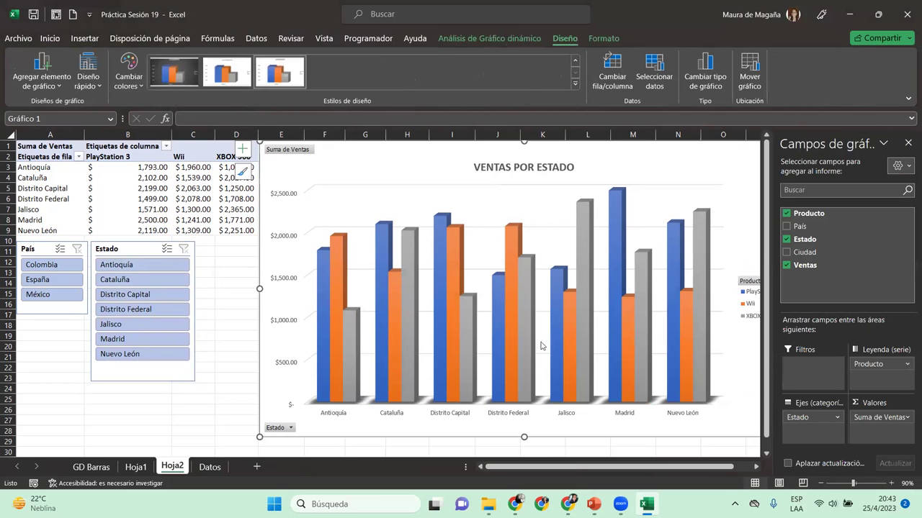
mouse_move(332, 265)
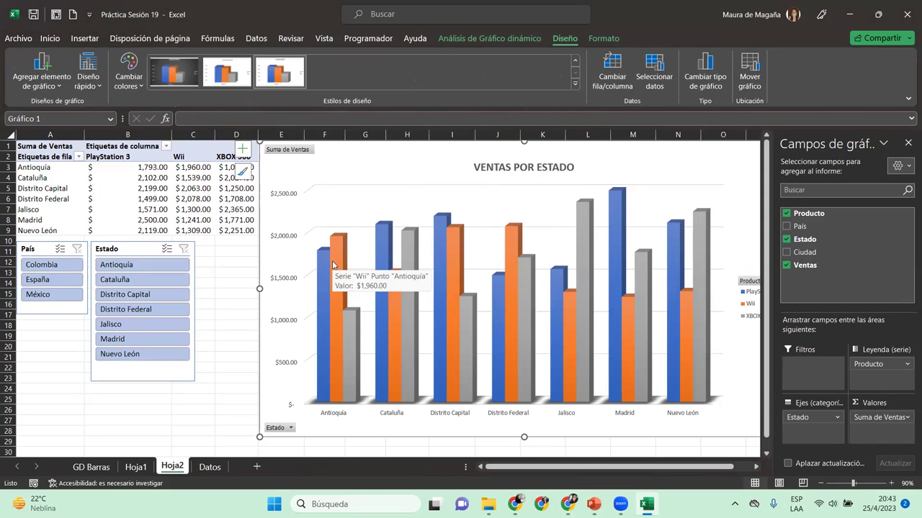
Step: Look through the GD Barras, Hoja1 and Hoja2 sheets, then go back to the Datos source table
click(94, 472)
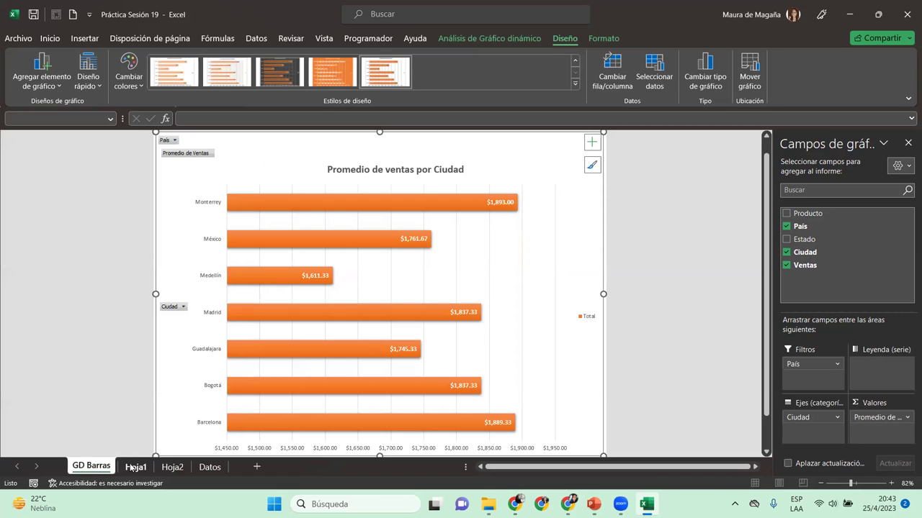
click(136, 468)
drag(766, 313, 791, 134)
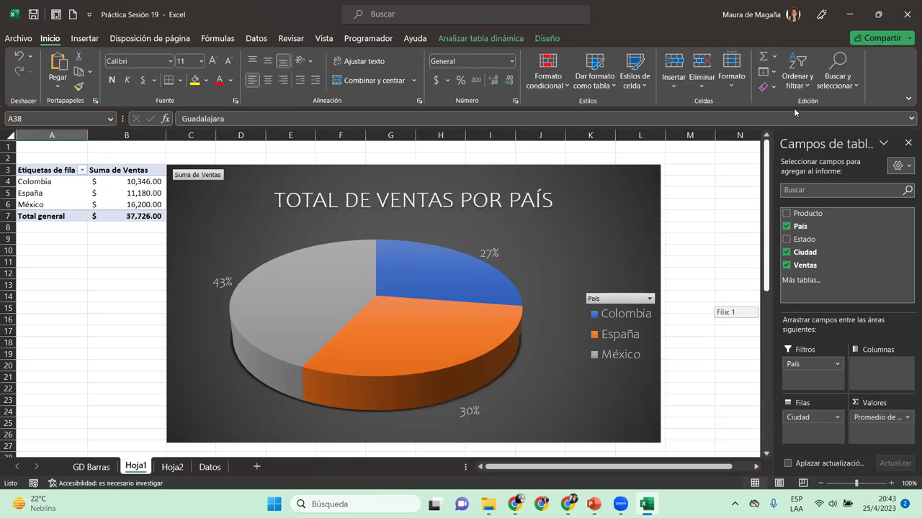
drag(795, 112, 308, 405)
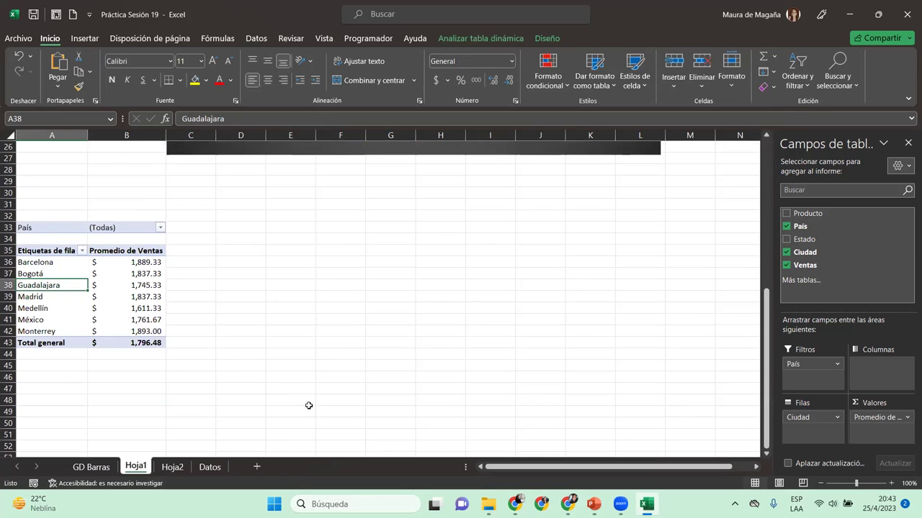
click(172, 466)
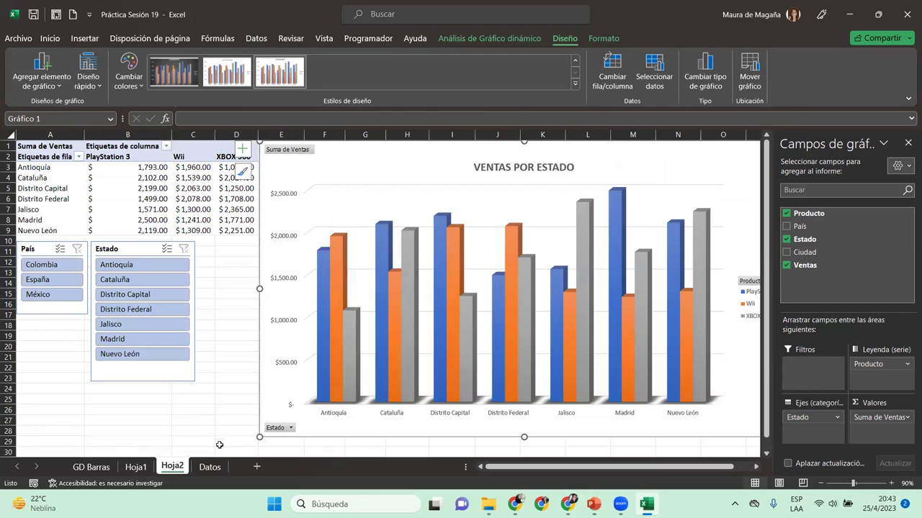
click(209, 467)
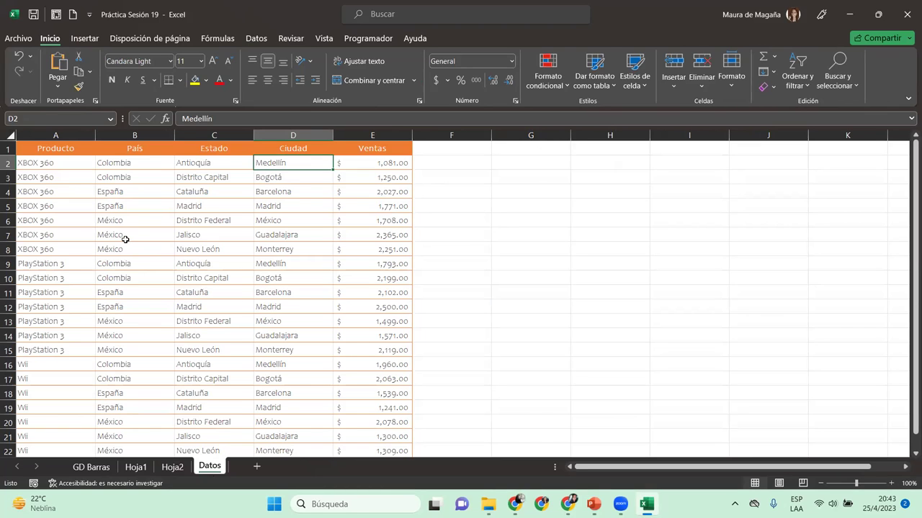
Step: Create a pivot table on a new sheet with País and Producto as rows and Ventas summed
click(79, 42)
click(30, 62)
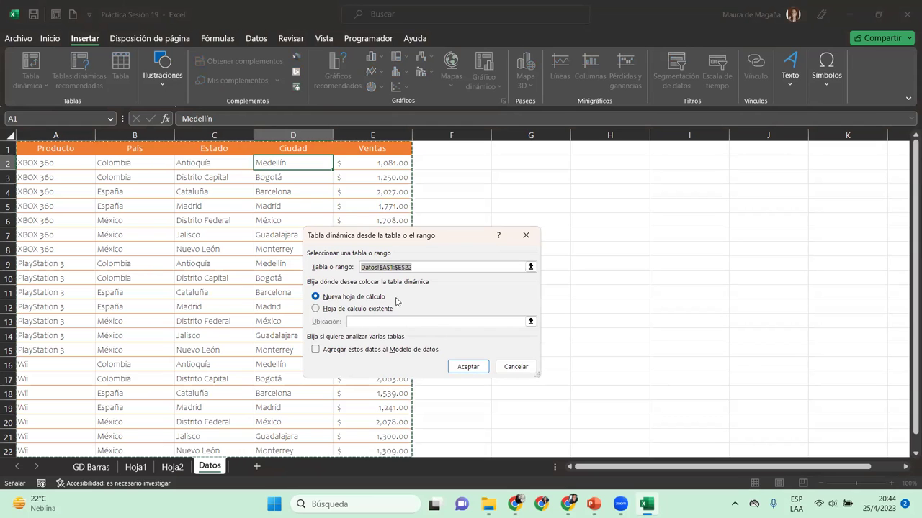
click(468, 368)
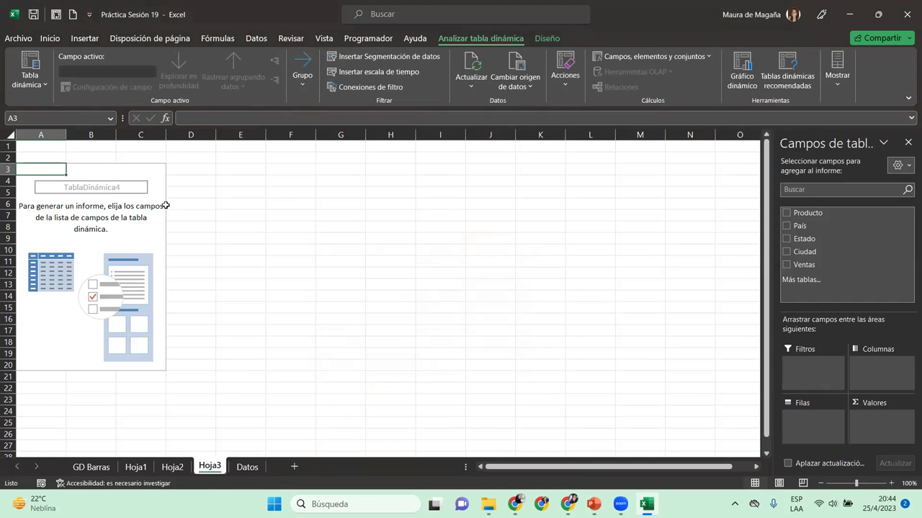
drag(812, 226, 796, 416)
drag(808, 213, 813, 432)
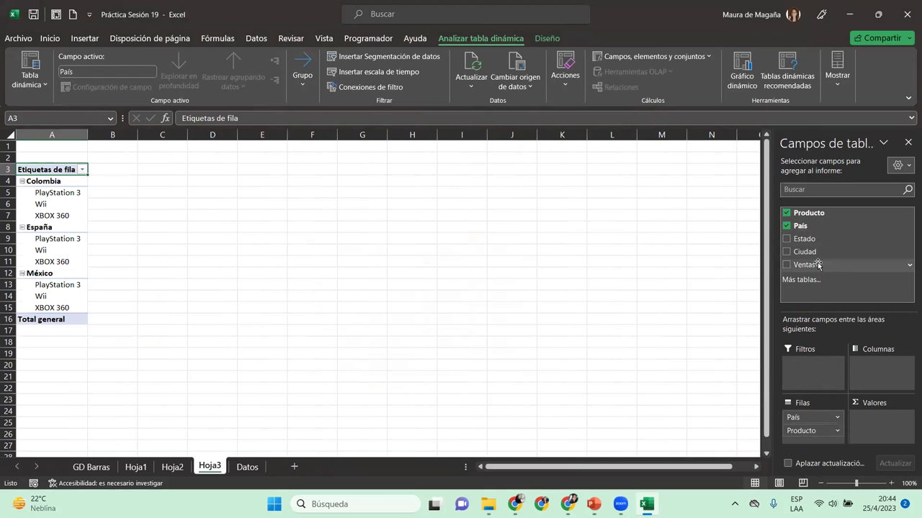
drag(816, 265, 896, 421)
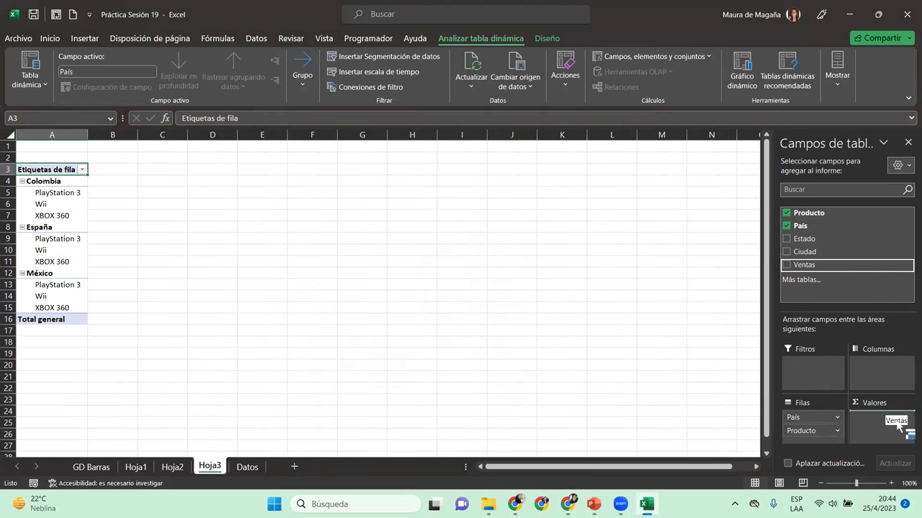
Step: Format Suma de Ventas as Contabilidad with the Español (El Salvador) $ symbol
click(903, 417)
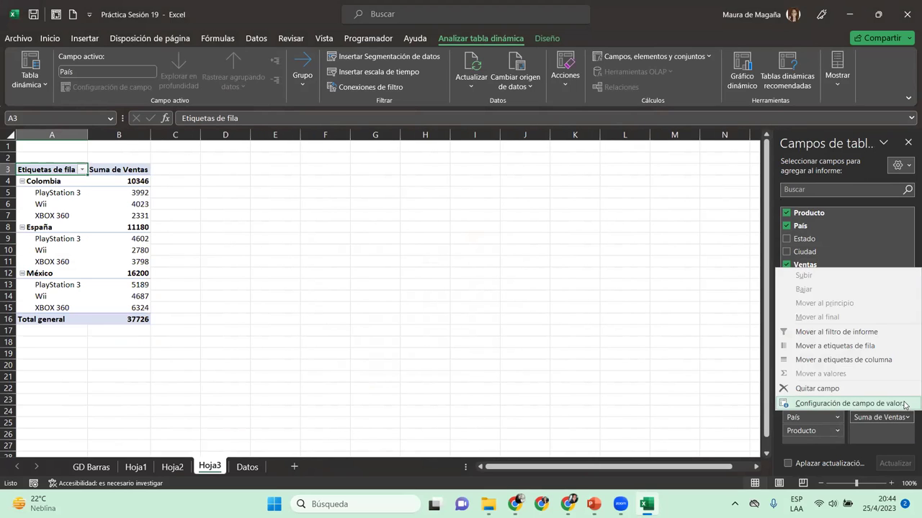
click(904, 404)
click(309, 370)
click(304, 213)
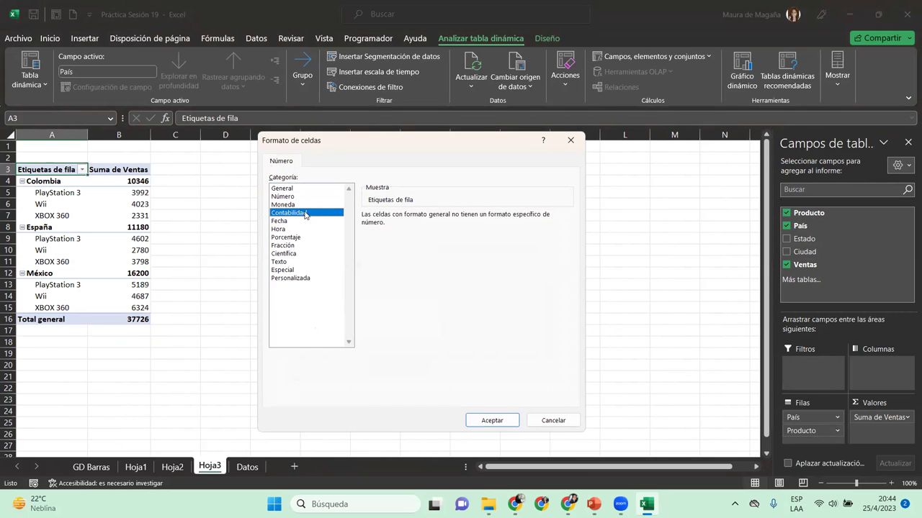
click(569, 230)
scroll(570, 390, down, 4)
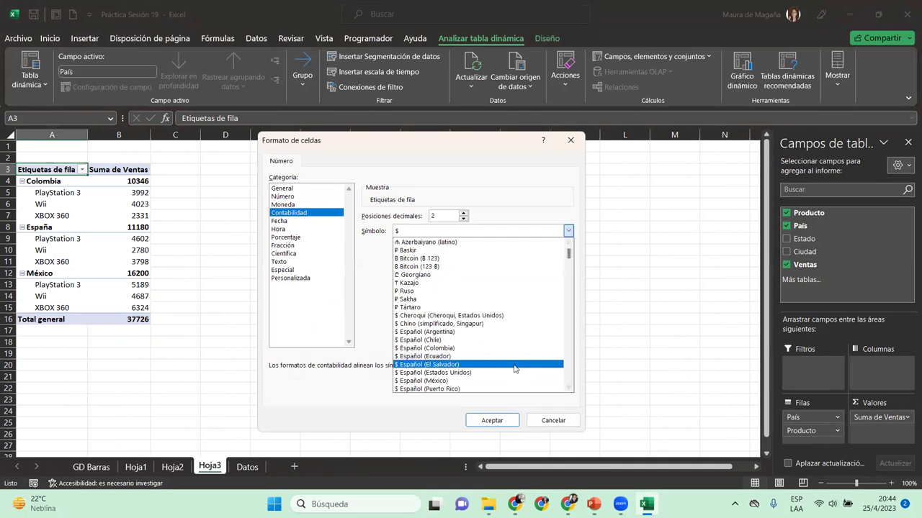
click(515, 365)
click(492, 421)
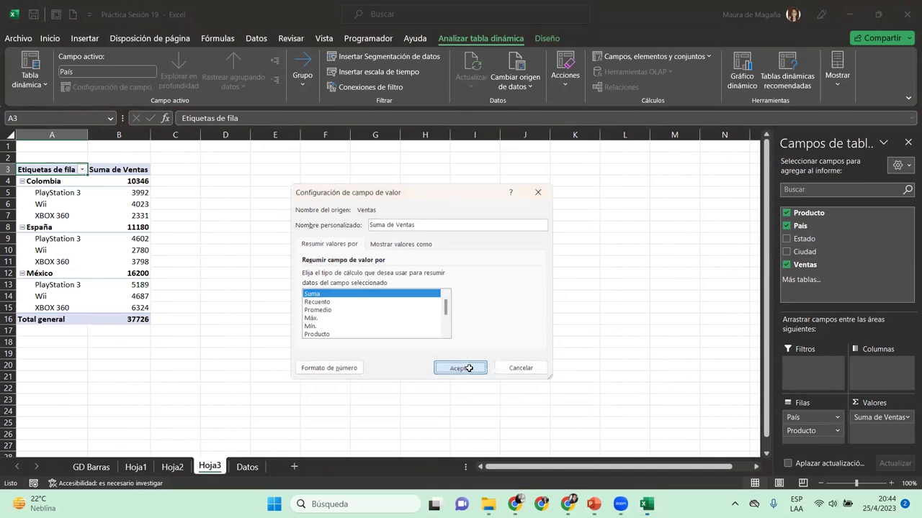
click(469, 368)
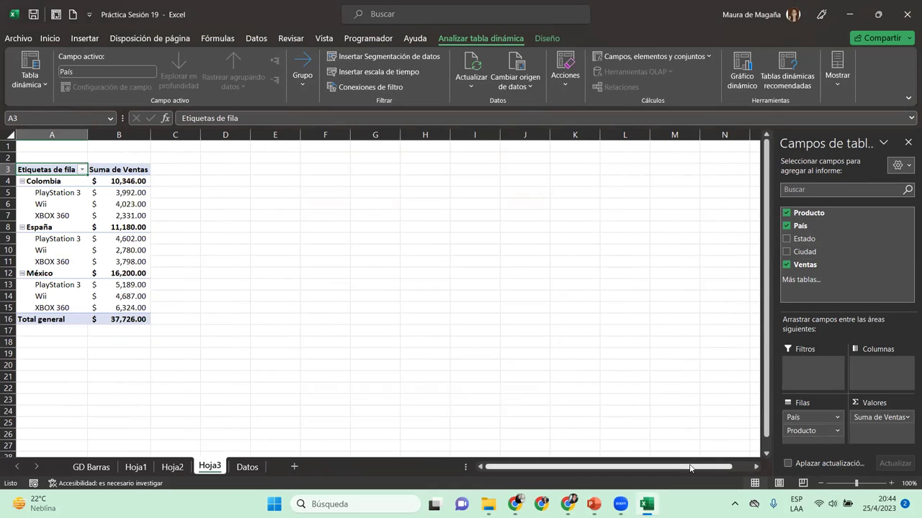
mouse_move(803, 431)
mouse_down()
mouse_move(868, 391)
mouse_move(884, 365)
mouse_move(807, 432)
mouse_move(873, 373)
mouse_up()
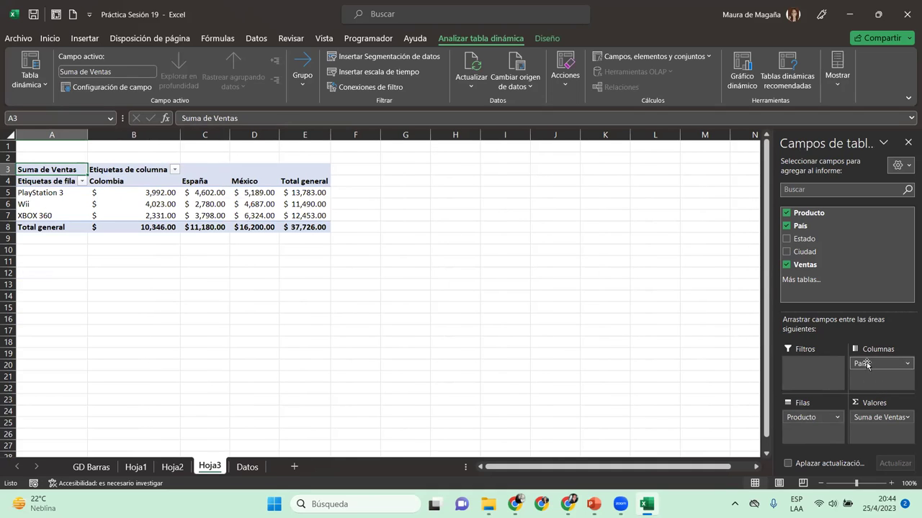
drag(800, 416, 799, 414)
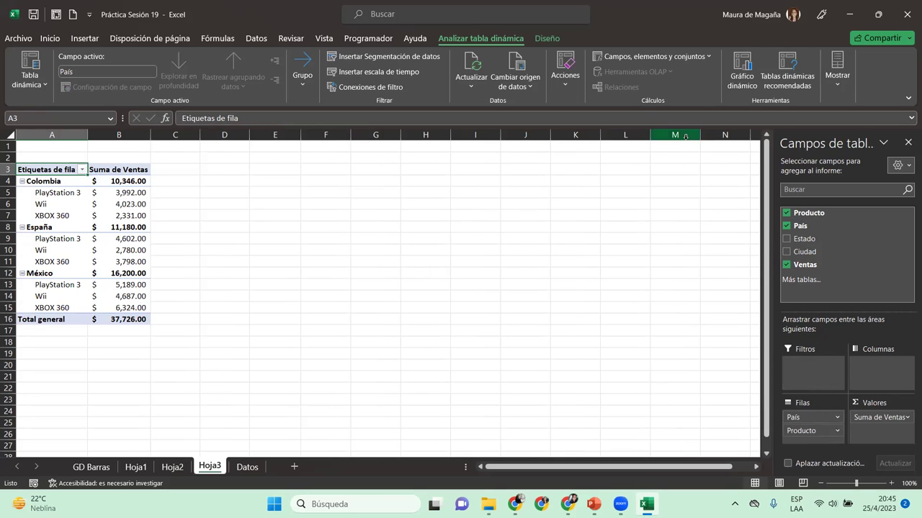
Step: Preview the pivot chart types from line and pie through combo and map
click(738, 66)
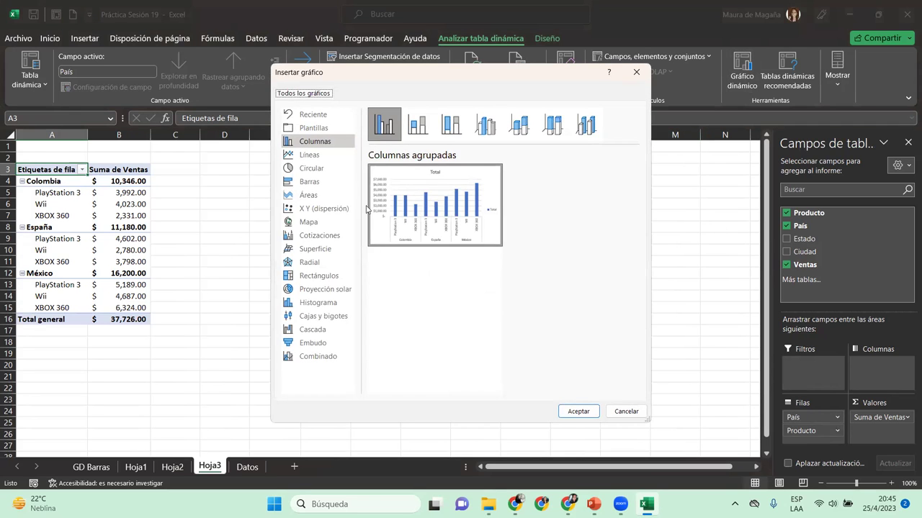
mouse_move(418, 223)
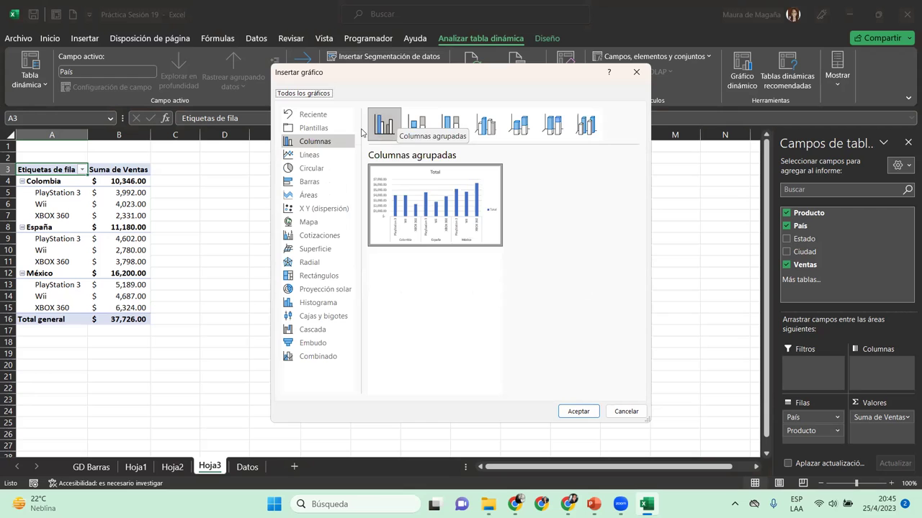
click(311, 154)
click(311, 171)
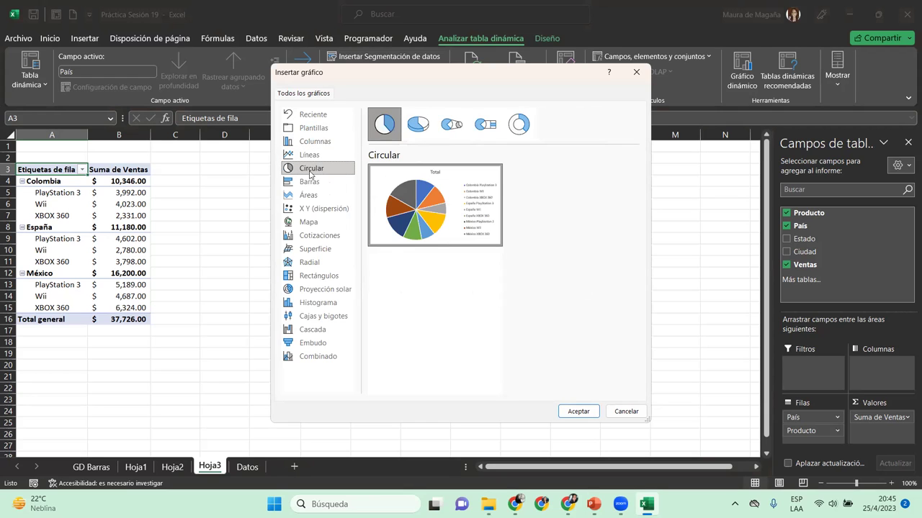
click(310, 182)
click(312, 196)
click(319, 211)
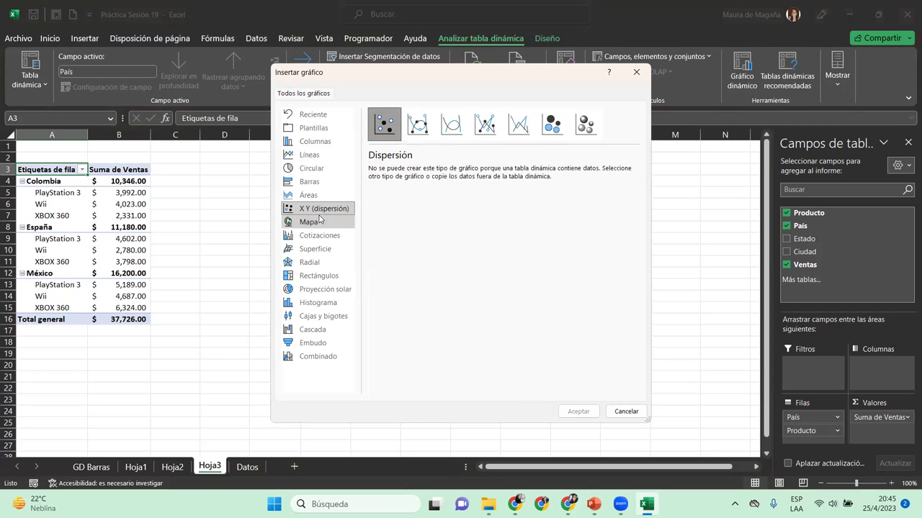
click(317, 235)
click(317, 262)
click(318, 278)
click(318, 302)
click(320, 316)
click(321, 329)
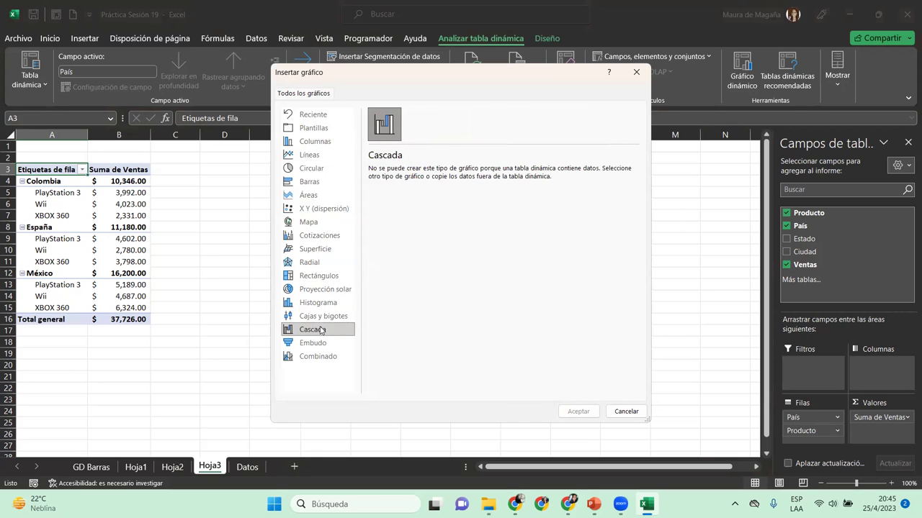
click(321, 343)
click(324, 357)
click(319, 222)
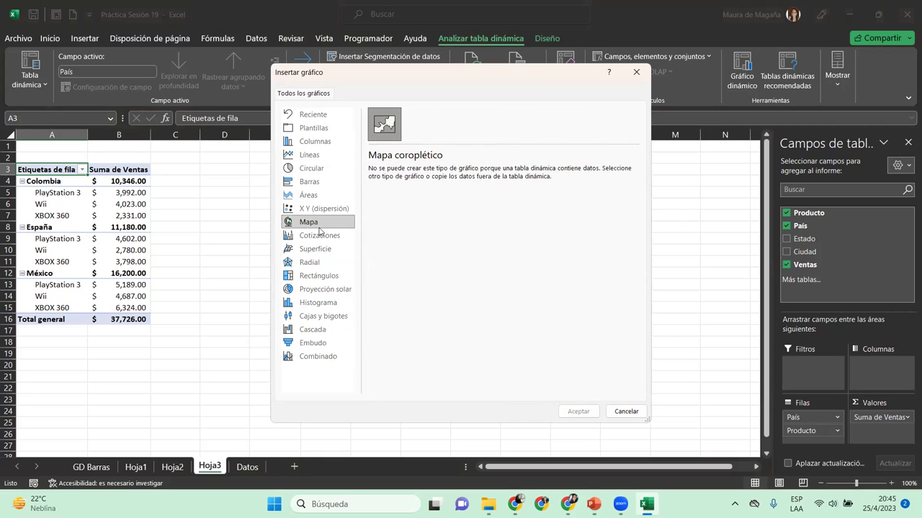
Step: Insert a Columnas agrupadas pivot chart of the Hoja3 pivot table
click(314, 196)
click(313, 184)
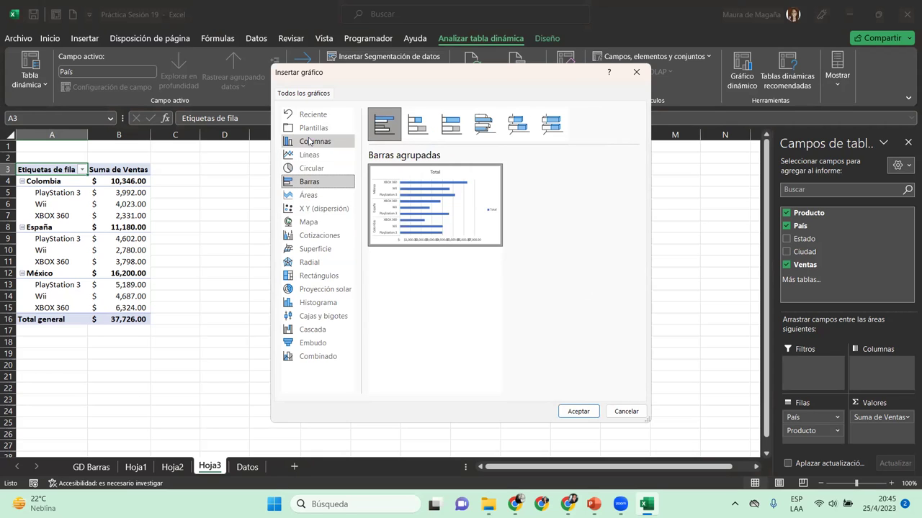
click(310, 141)
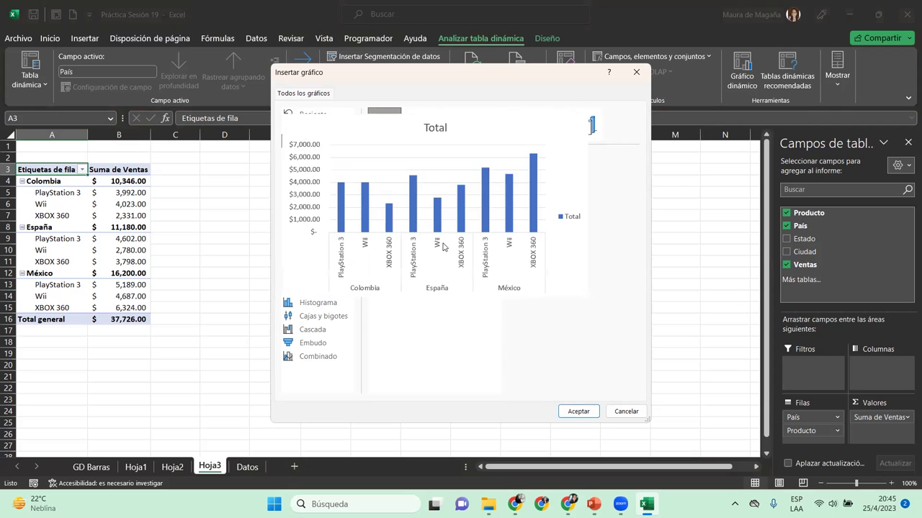
click(577, 412)
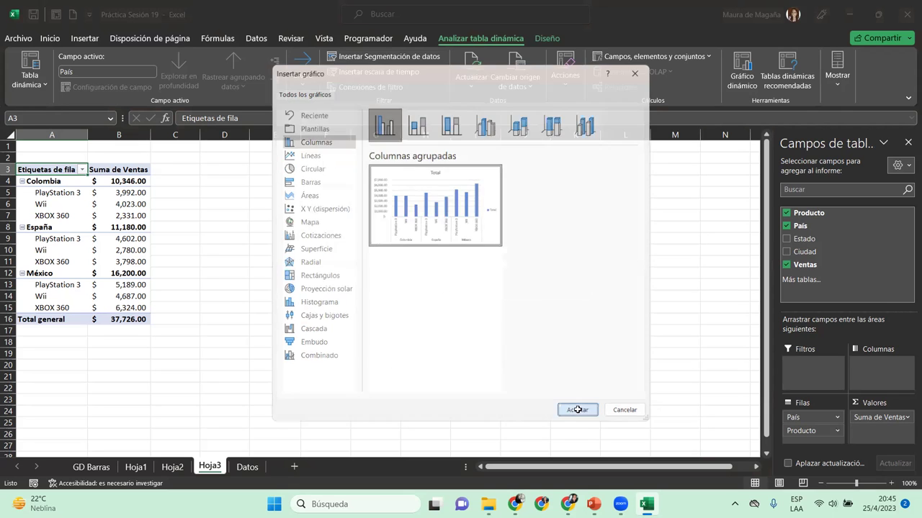
Step: Move the pivot chart beside the pivot table and enlarge it to 10.84 × 21.98 cm
drag(335, 222, 245, 175)
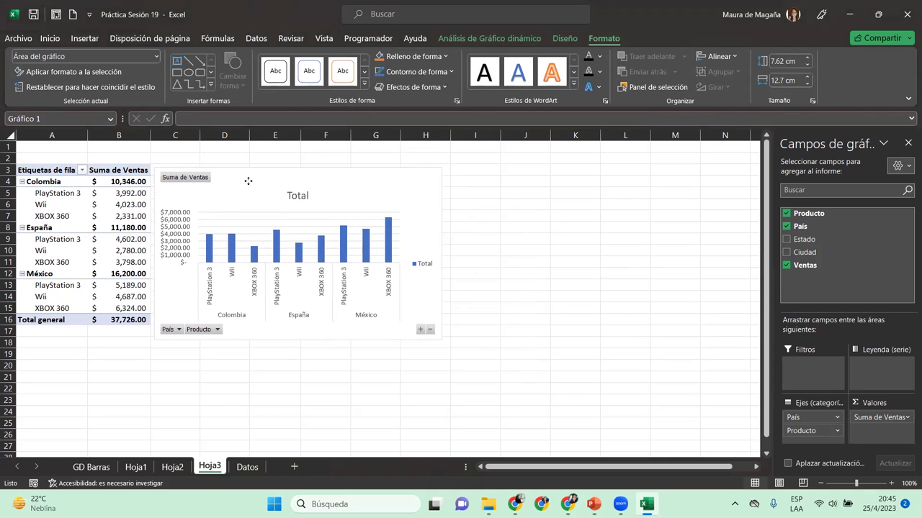
drag(245, 178, 246, 177)
drag(444, 259, 650, 281)
drag(403, 337, 410, 409)
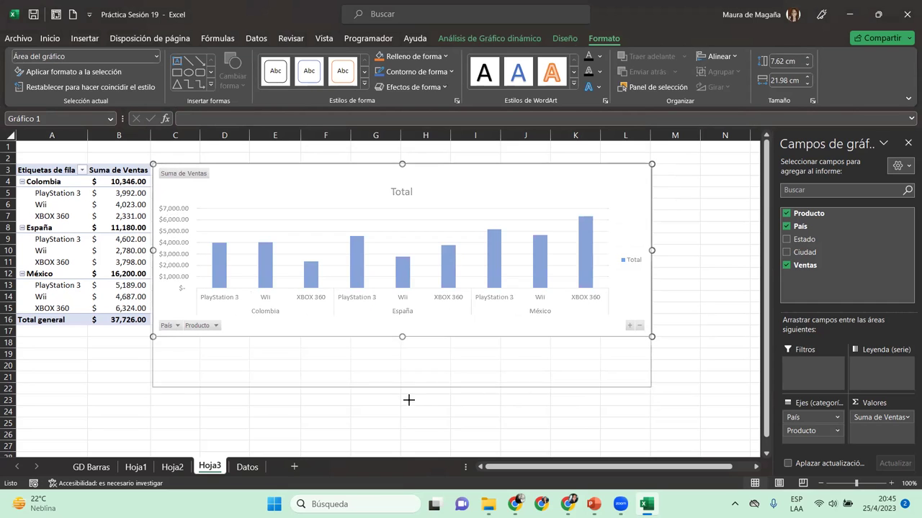
drag(331, 175, 371, 181)
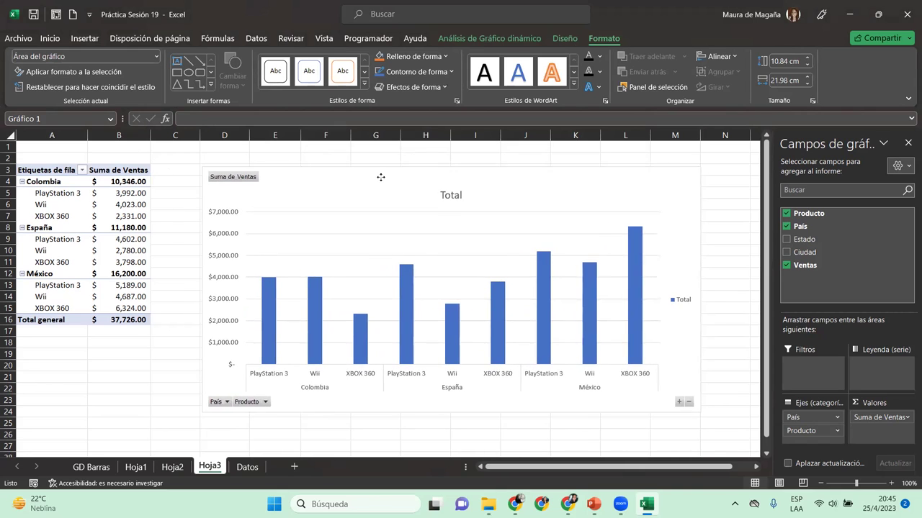
drag(370, 181, 379, 177)
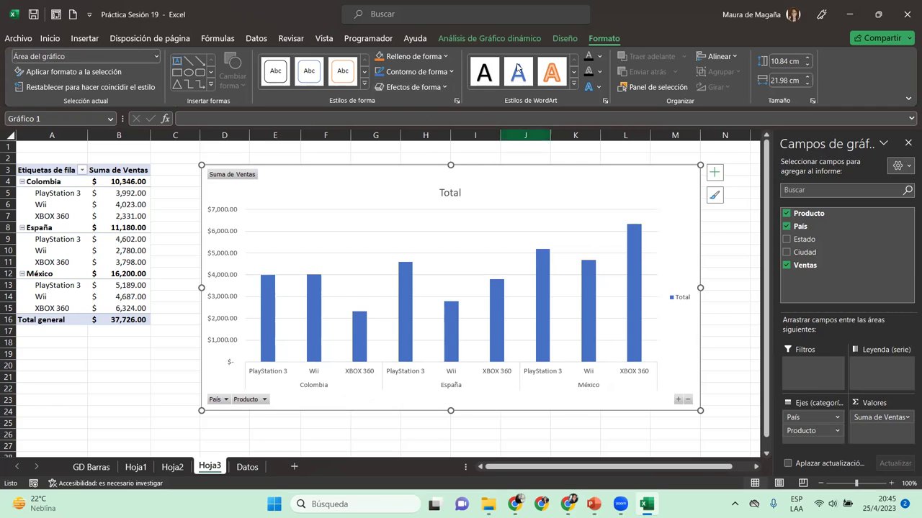
Step: Apply Estilo 5 from the Diseño chart style gallery to the pivot chart
click(561, 40)
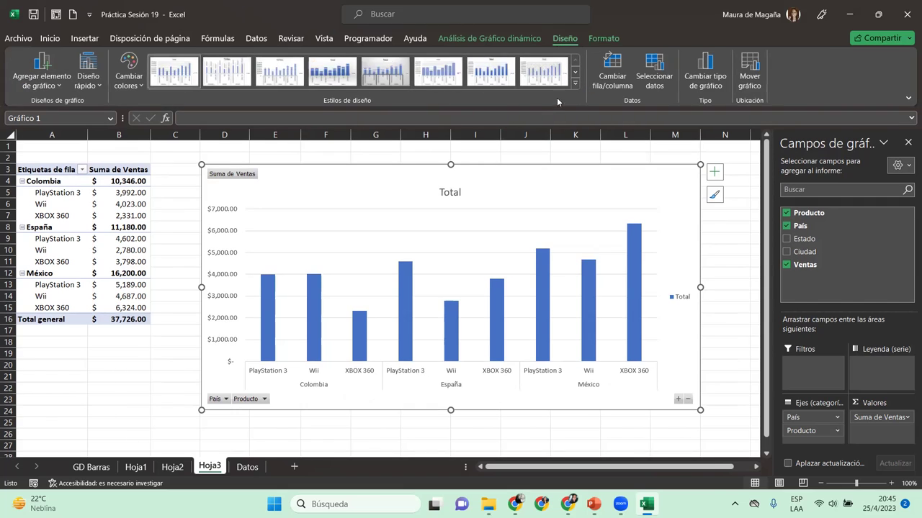
click(575, 84)
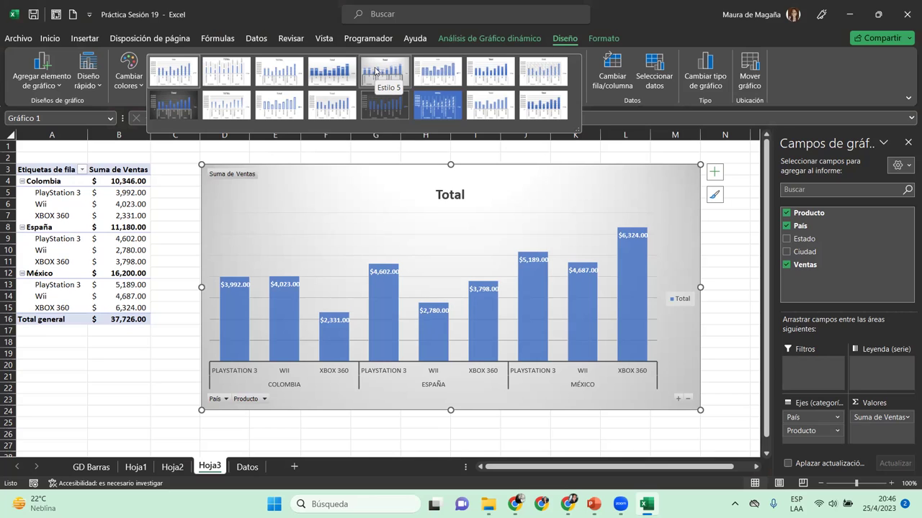
click(375, 71)
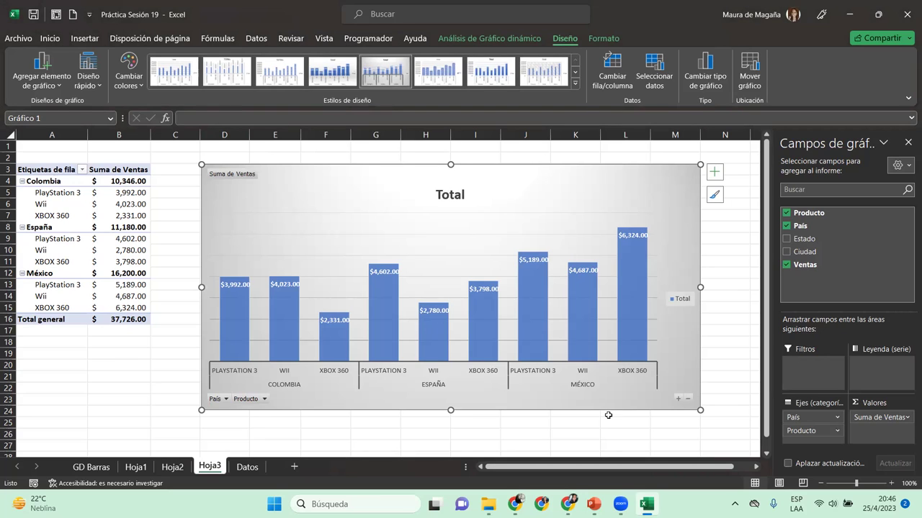
Step: Put País in the legend and Producto on the axis, then filter to Colombia only
drag(801, 431, 870, 379)
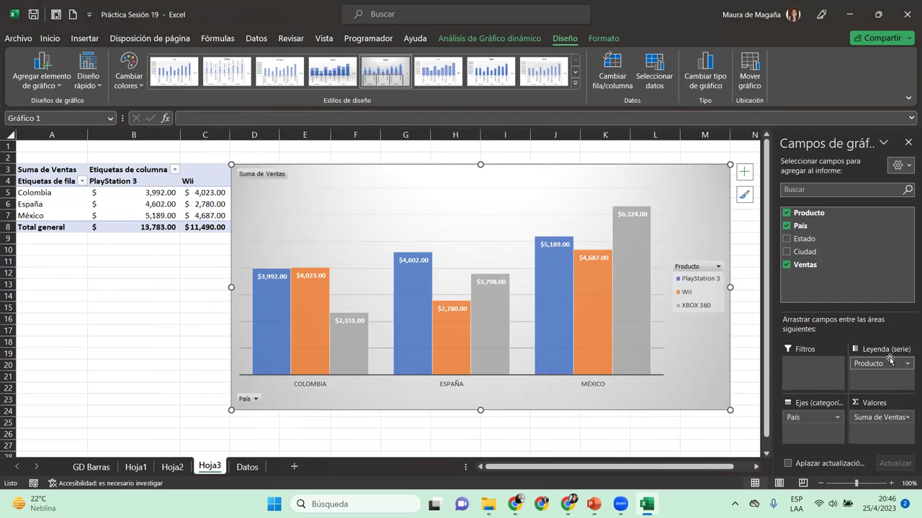
mouse_move(890, 360)
mouse_down()
mouse_move(812, 435)
mouse_move(884, 365)
mouse_up()
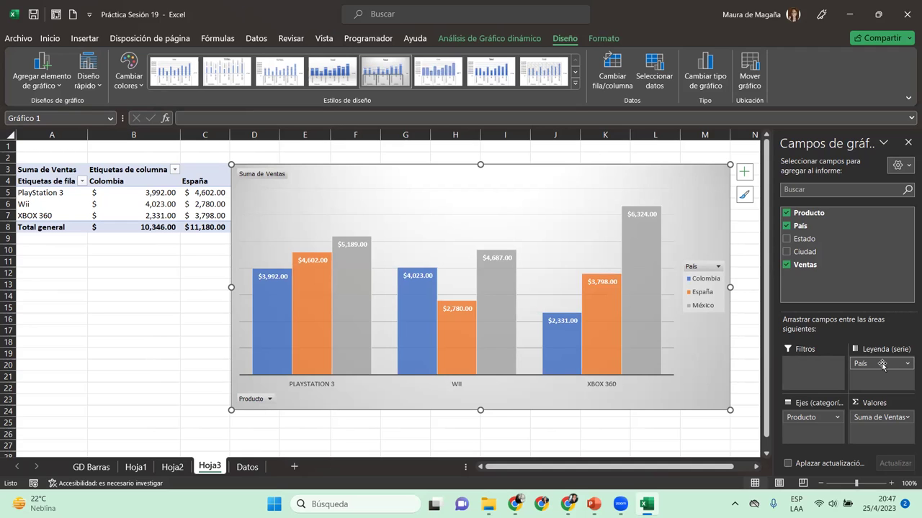
click(717, 267)
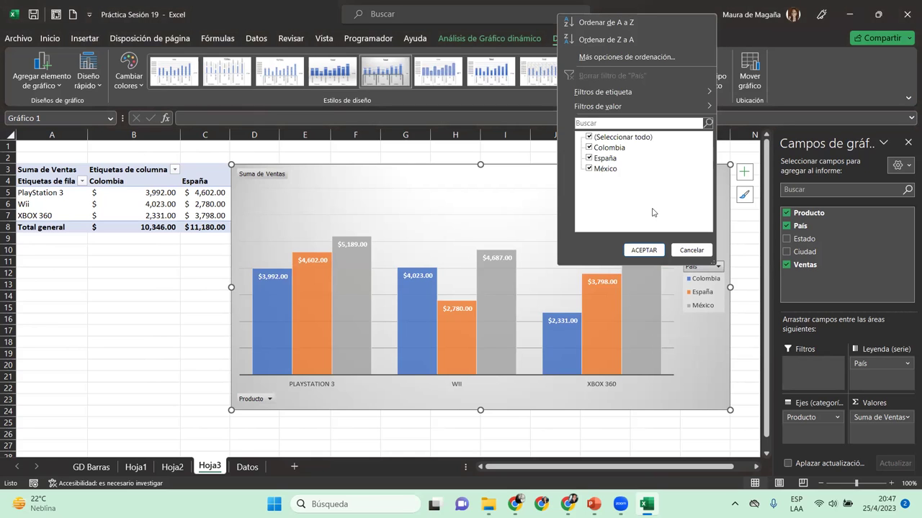
click(589, 138)
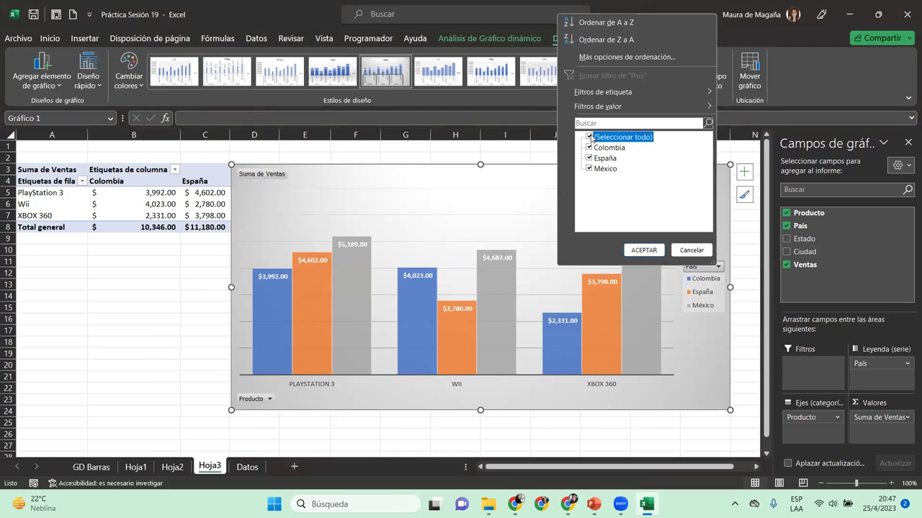
click(591, 147)
click(644, 250)
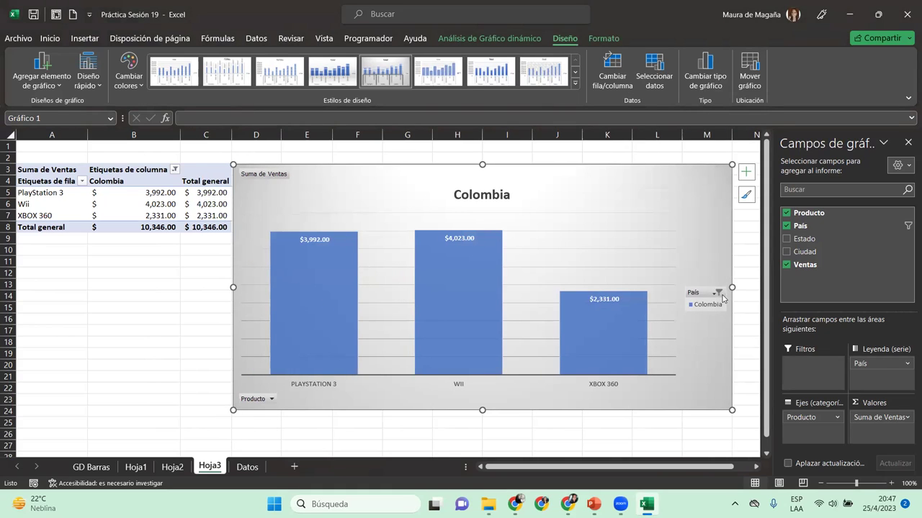
Step: Filter the chart to España, then México, then show all countries again
click(718, 292)
click(589, 184)
click(589, 174)
click(652, 280)
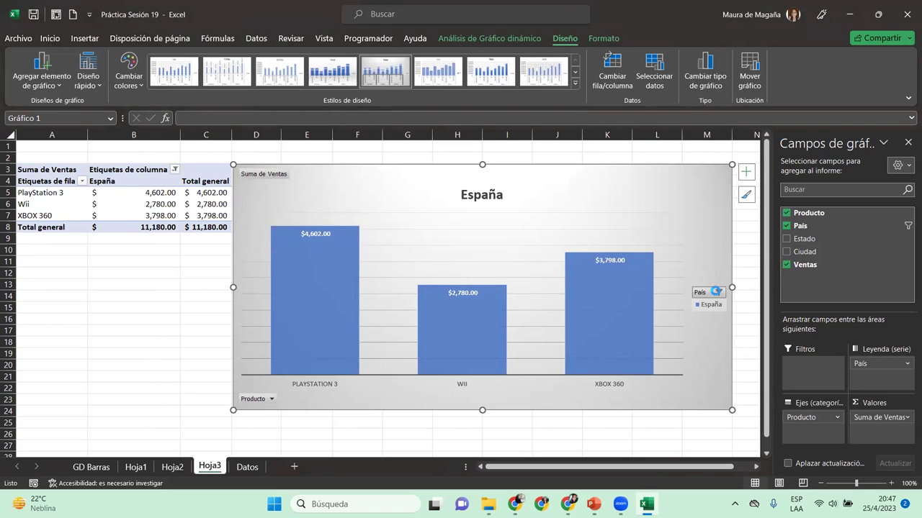
click(718, 292)
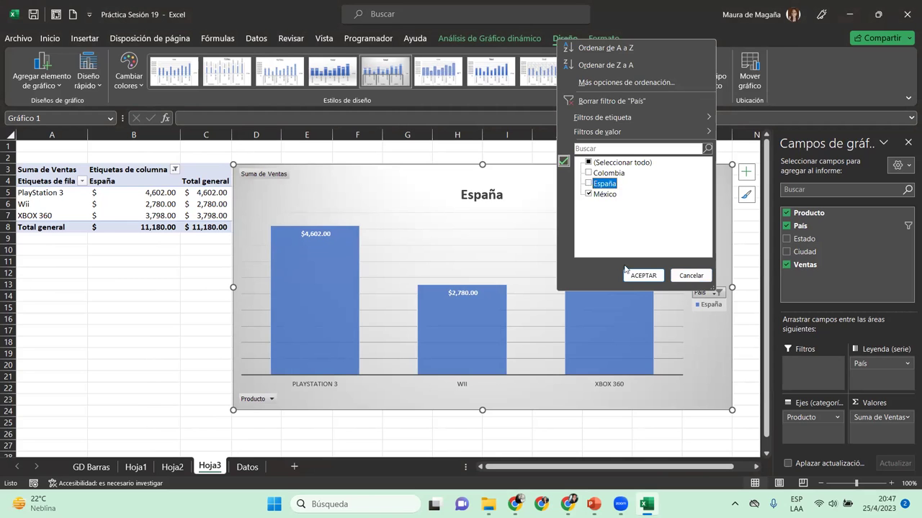
click(649, 278)
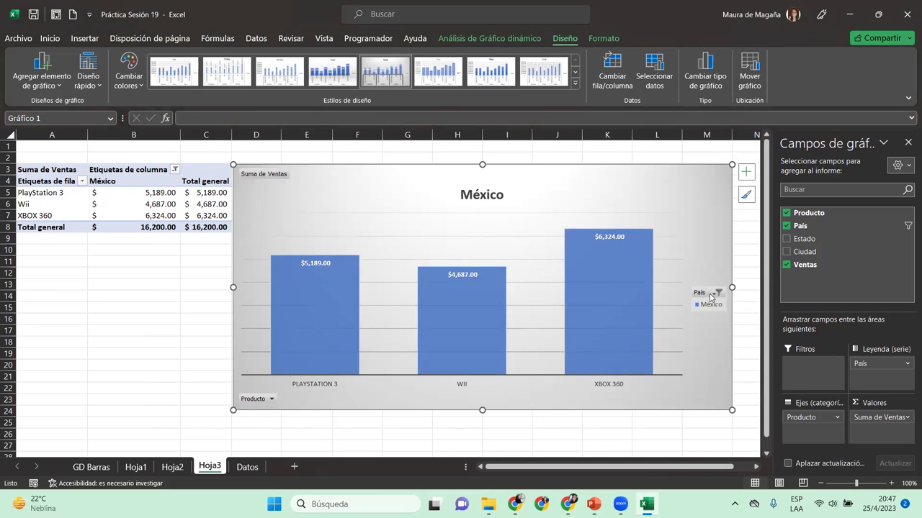
click(716, 293)
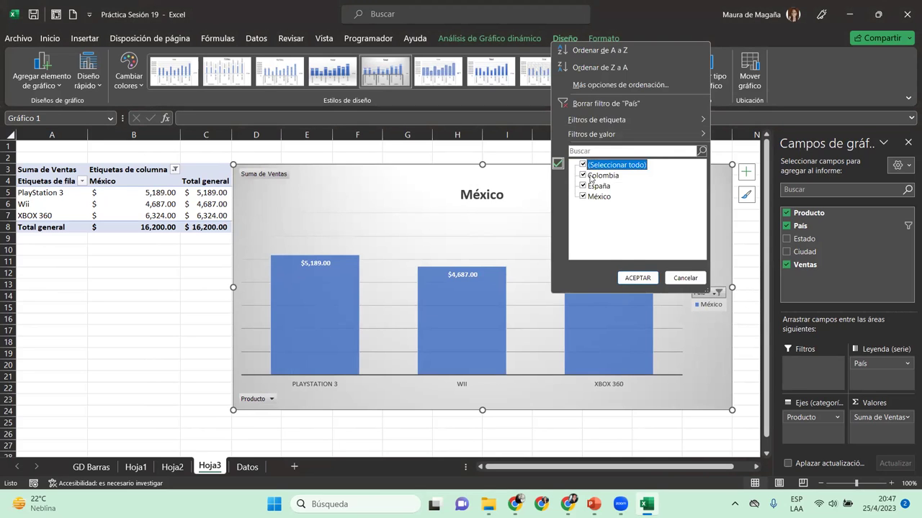
click(625, 276)
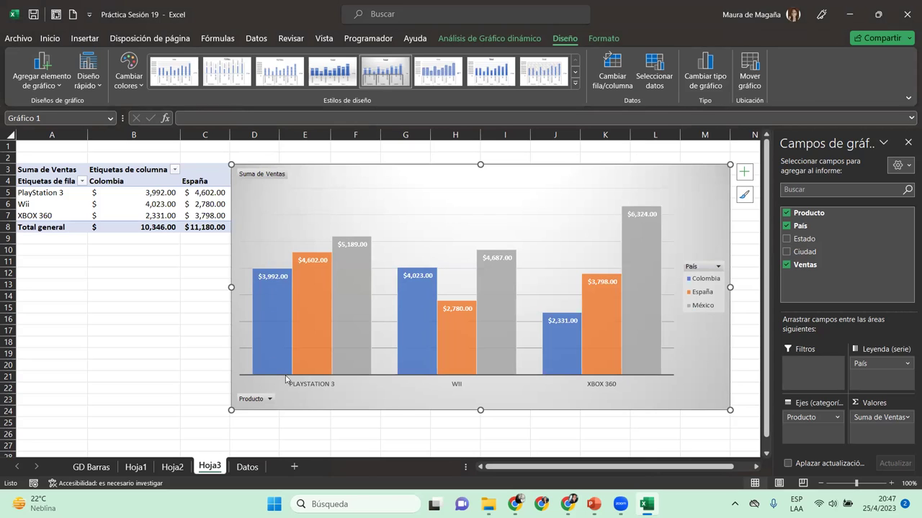
click(269, 400)
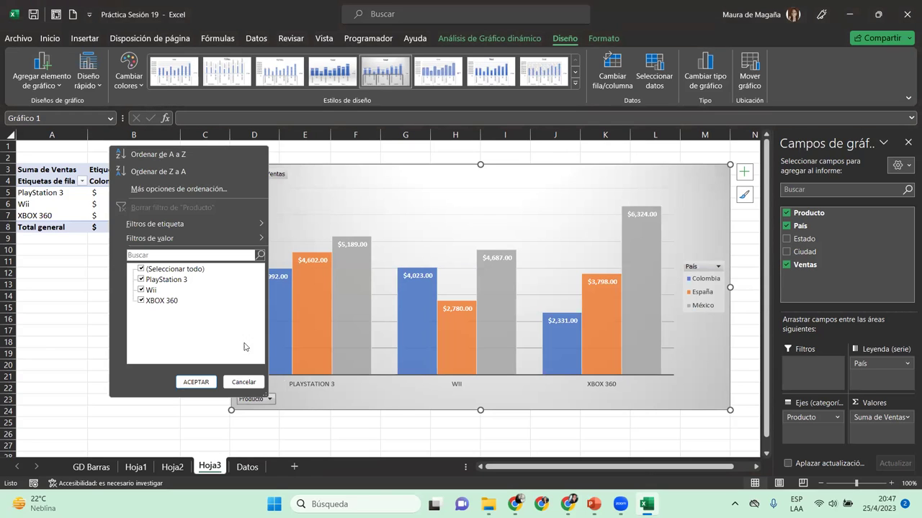
click(141, 269)
click(141, 289)
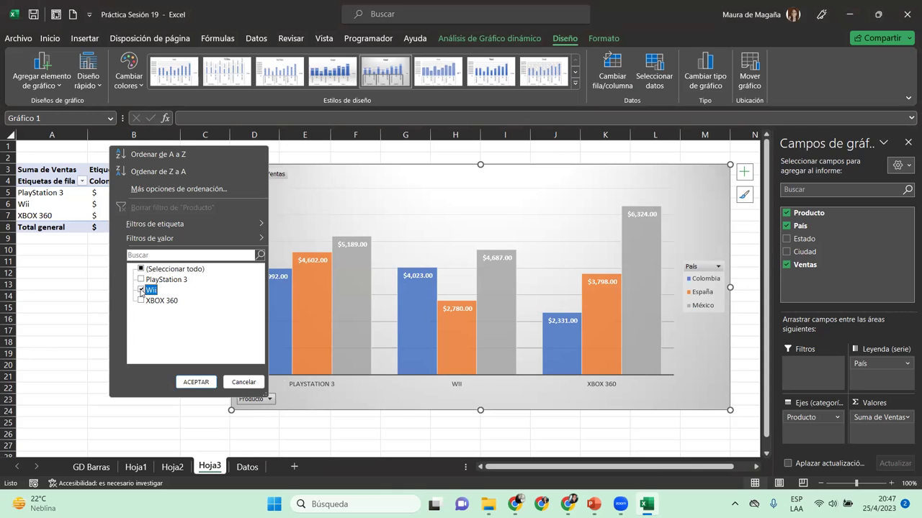
click(206, 381)
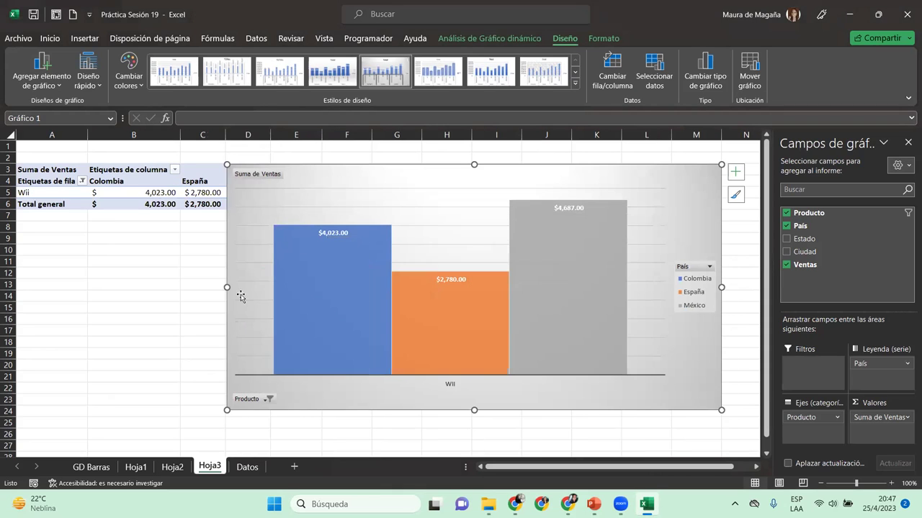
mouse_move(461, 335)
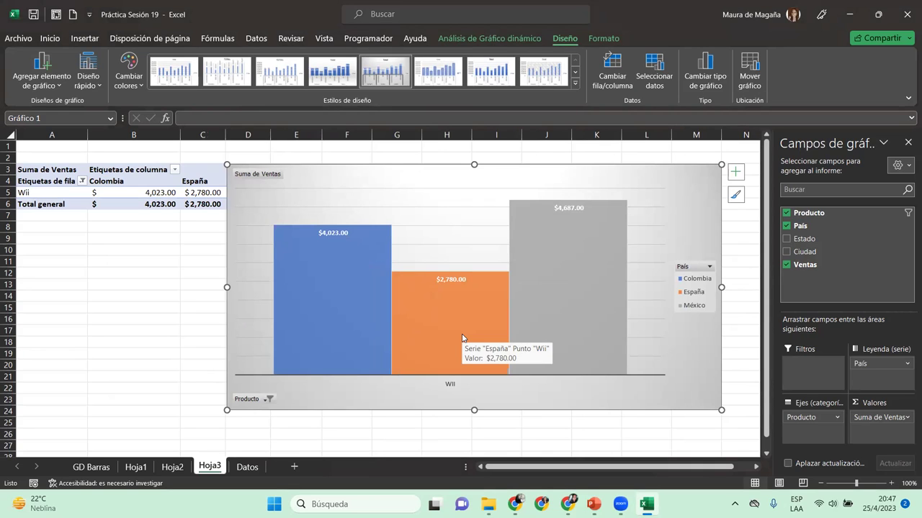
click(266, 401)
click(138, 271)
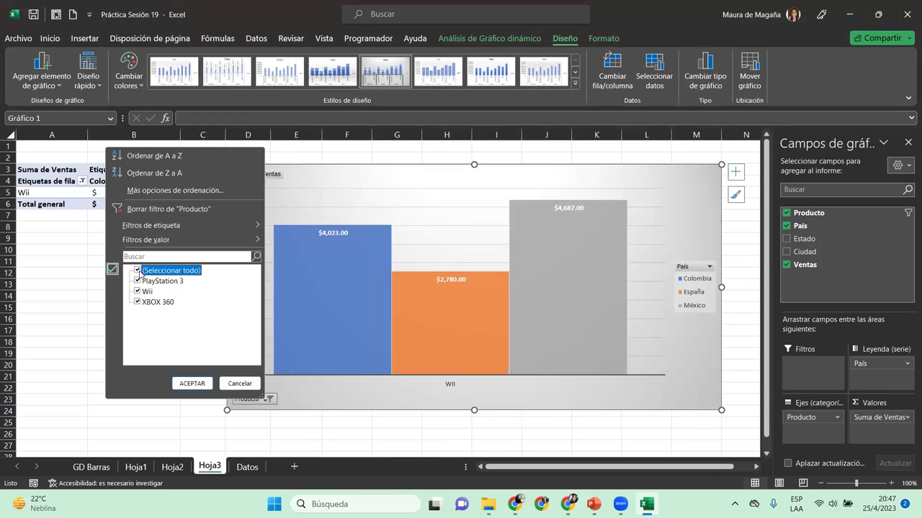
click(192, 383)
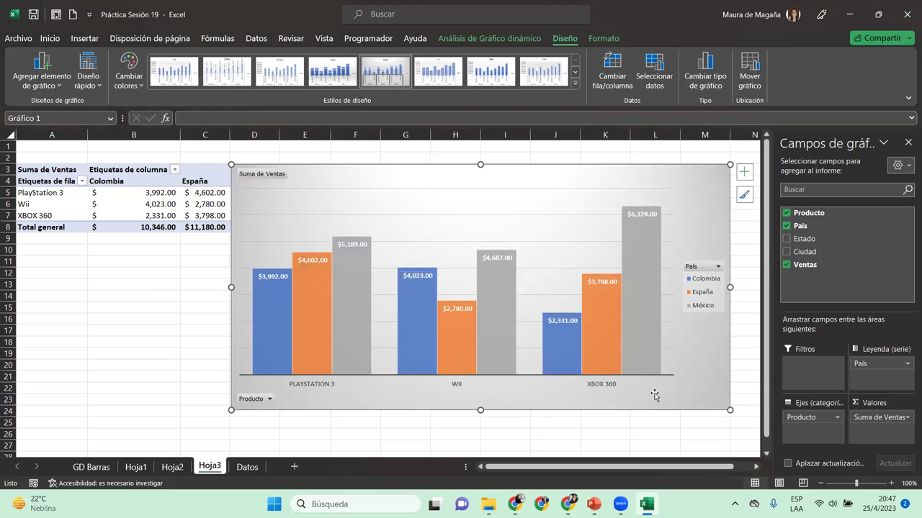
Step: Move País to the axis below Producto so the chart groups by product, then country
drag(875, 363, 825, 432)
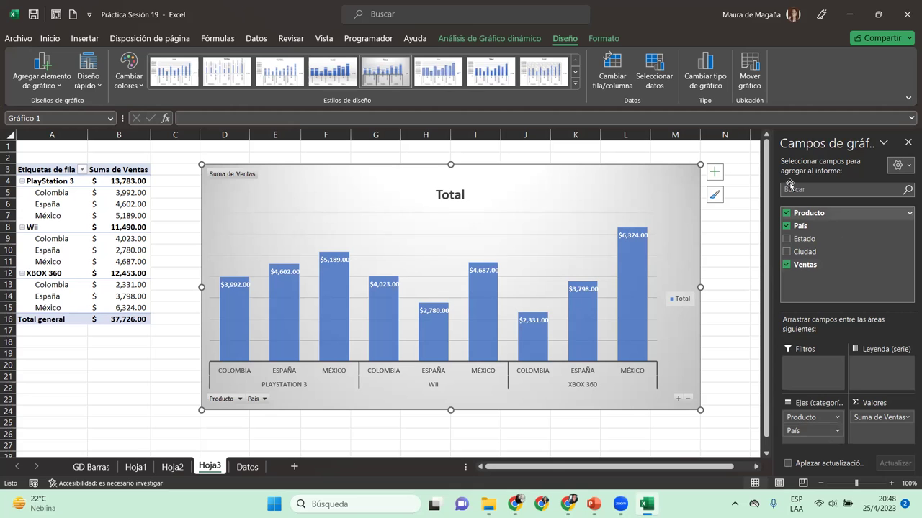
scroll(582, 38, up, 1)
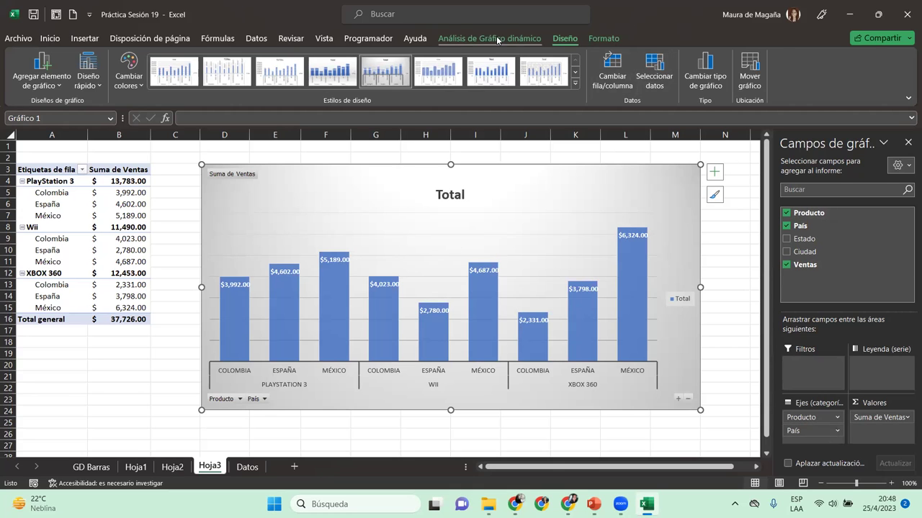
click(597, 39)
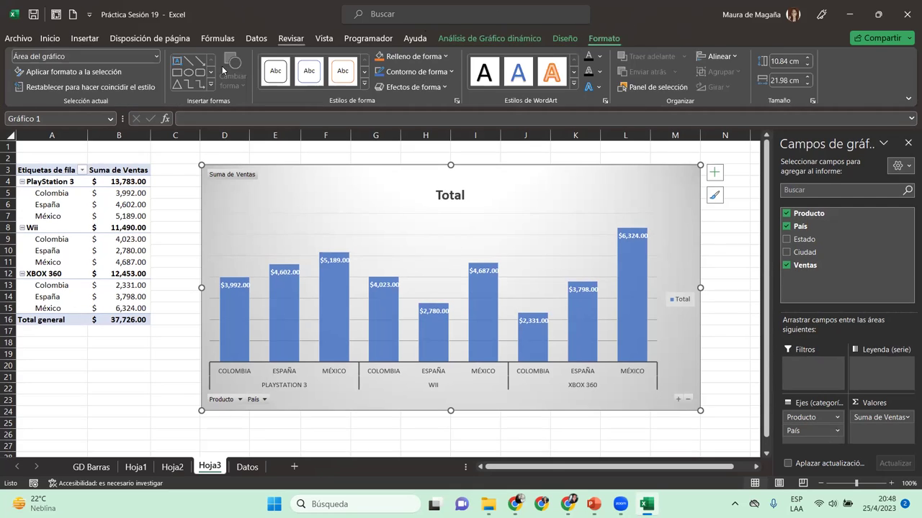
click(78, 228)
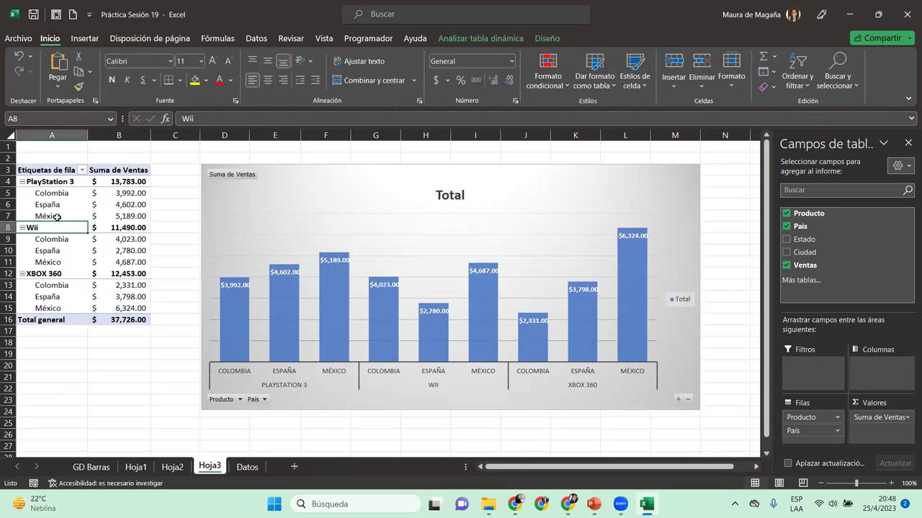
Step: Switch the pivot table's report layout to Mostrar en formato de esquema
click(50, 215)
click(48, 215)
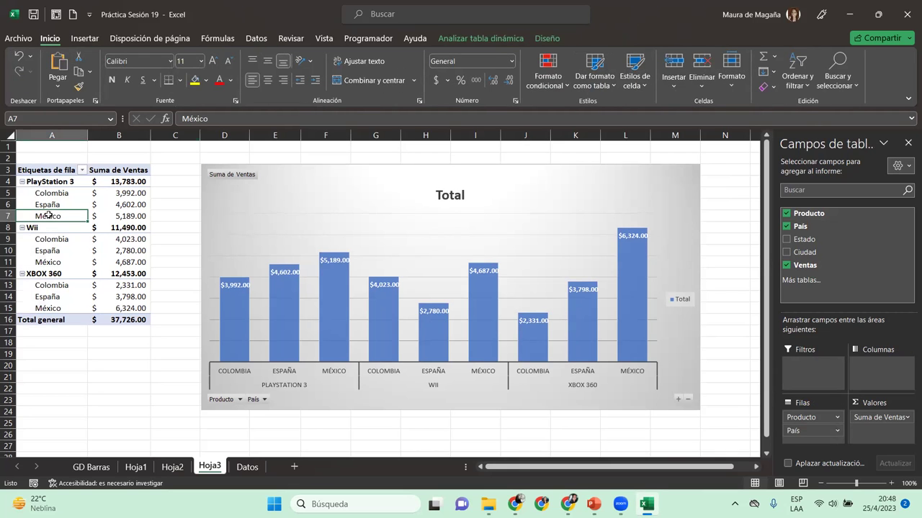
click(513, 38)
click(539, 39)
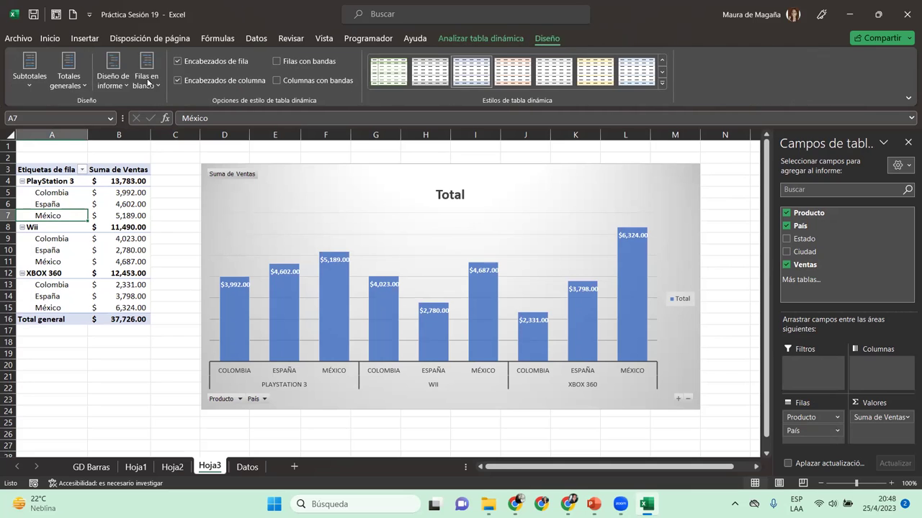
click(105, 88)
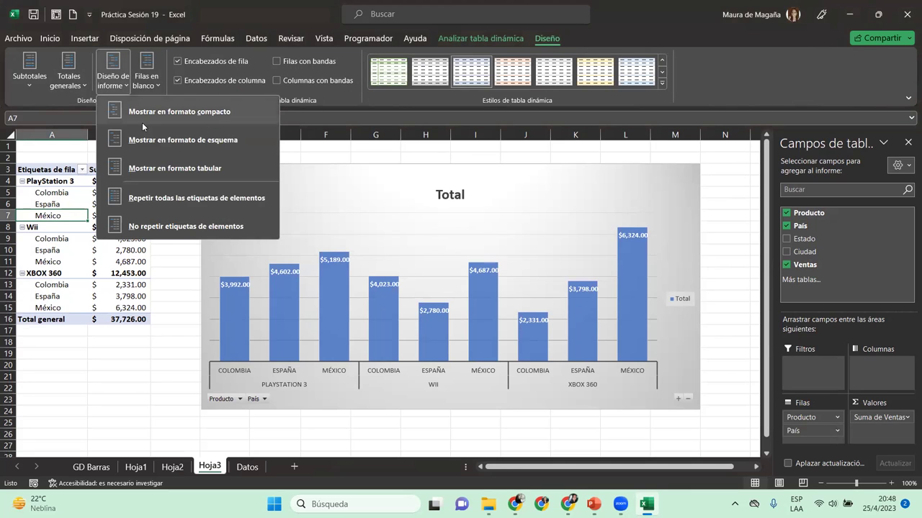
click(156, 142)
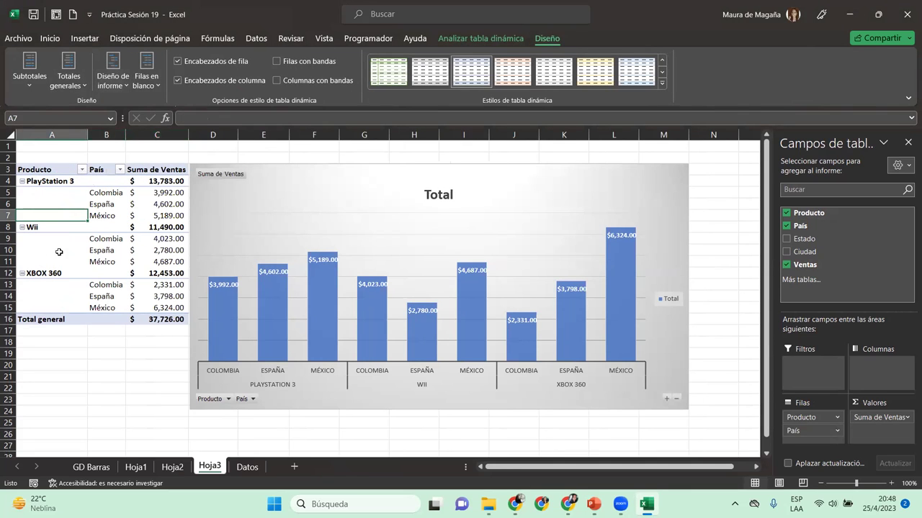
drag(298, 177, 321, 178)
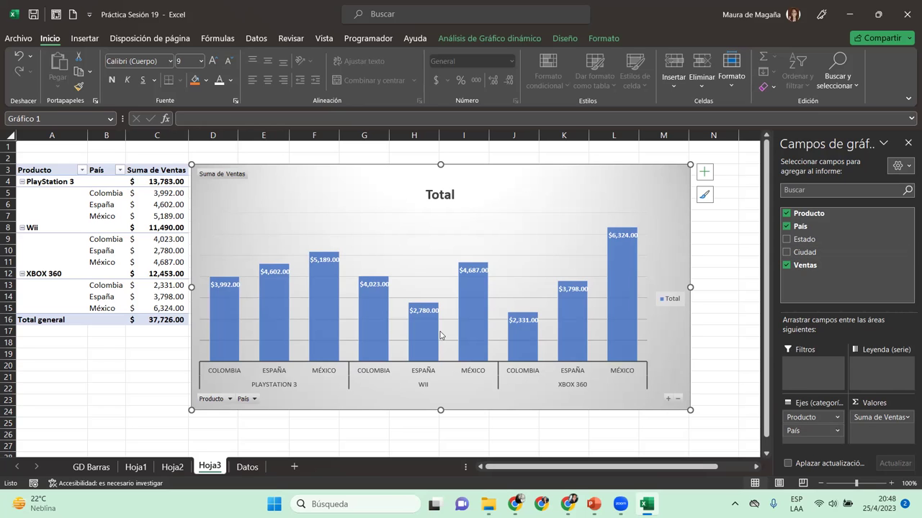
click(41, 195)
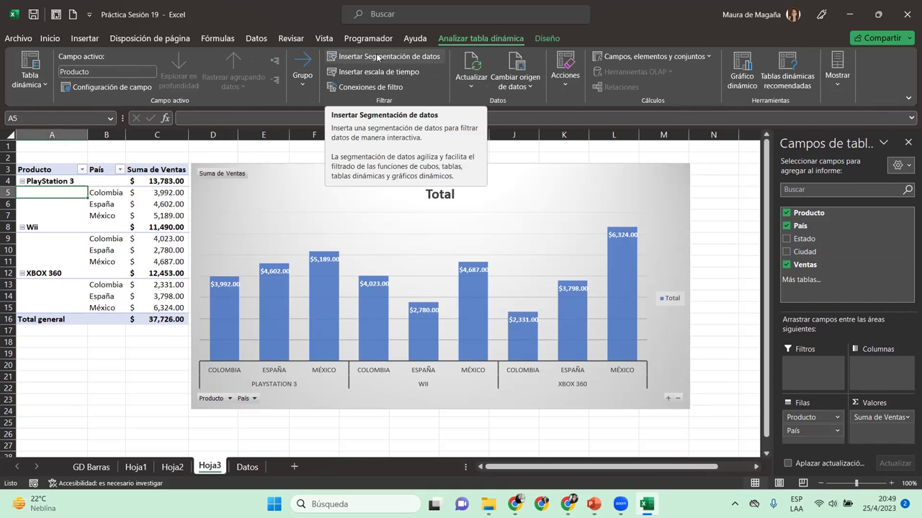
click(376, 57)
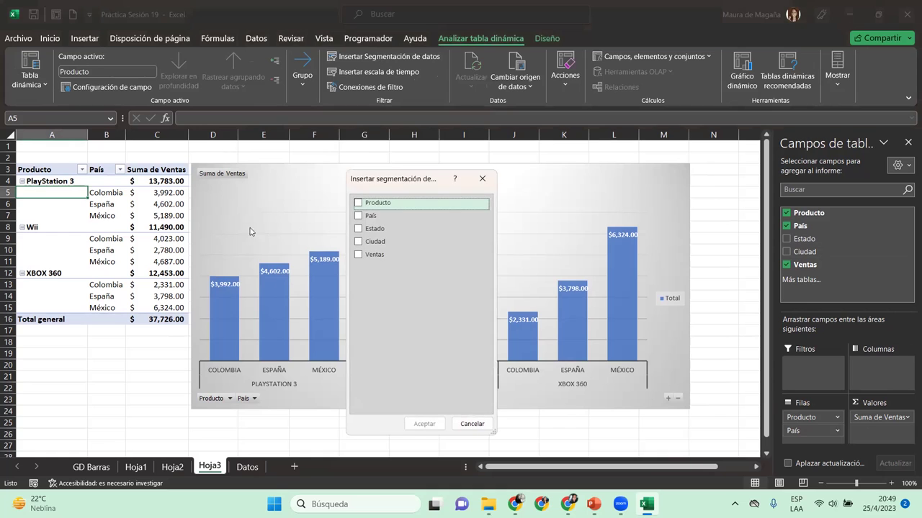
click(359, 243)
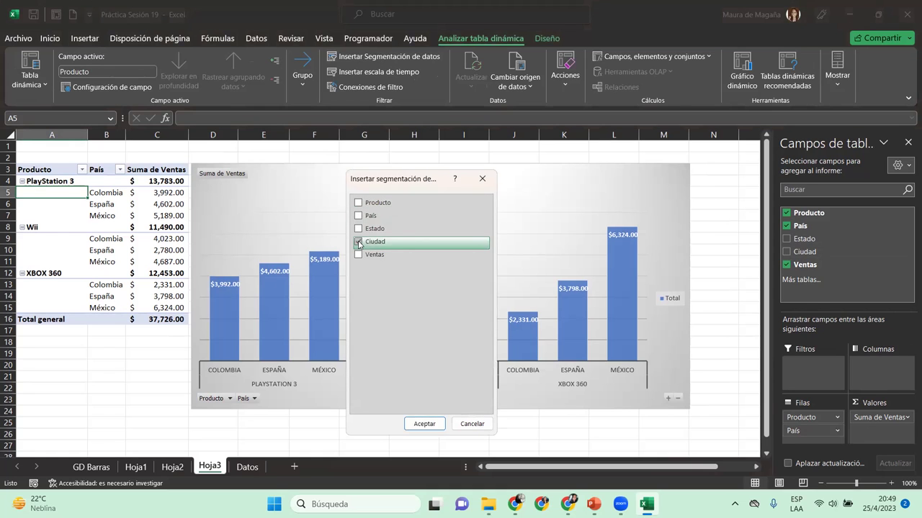
click(424, 424)
mouse_move(396, 227)
mouse_down()
mouse_move(103, 249)
mouse_move(735, 172)
mouse_up()
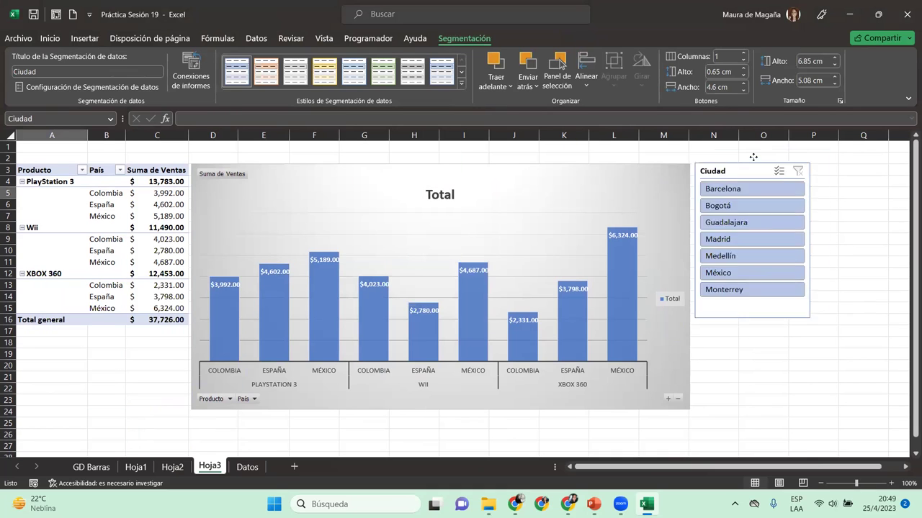
click(731, 190)
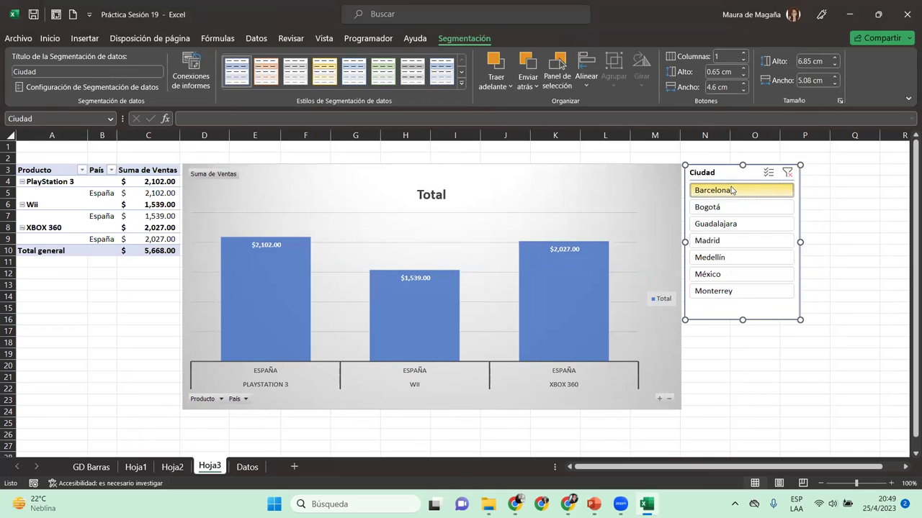
click(731, 207)
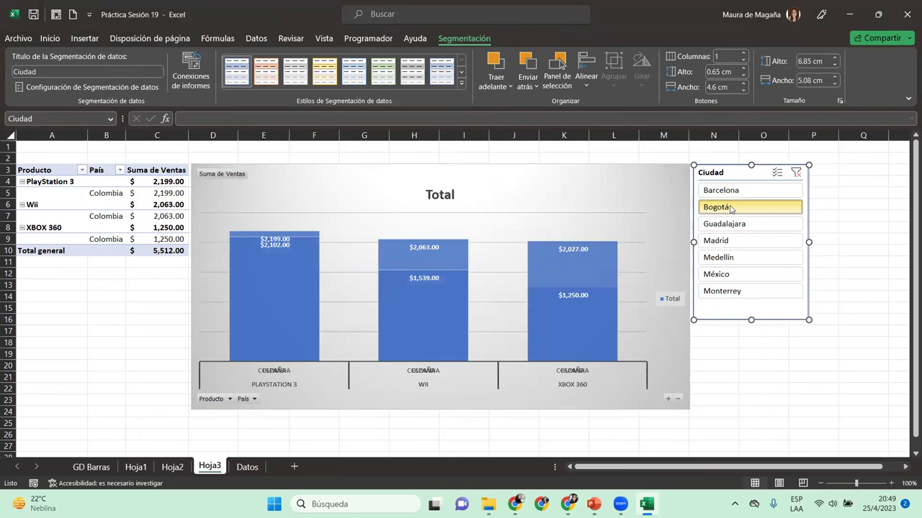
click(731, 224)
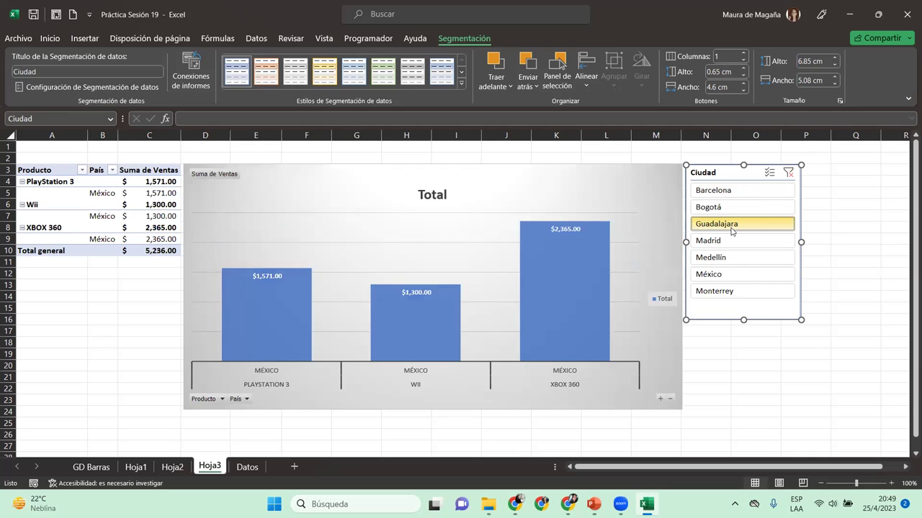
click(788, 173)
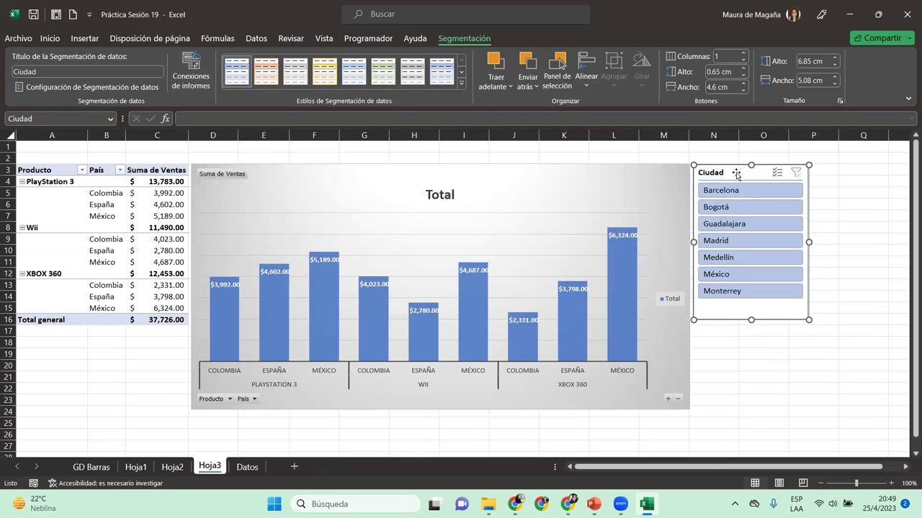
Step: Place the Ciudad slicer below the chart and stretch it to the chart's width
mouse_move(735, 174)
mouse_down()
mouse_move(248, 421)
mouse_move(233, 417)
mouse_up()
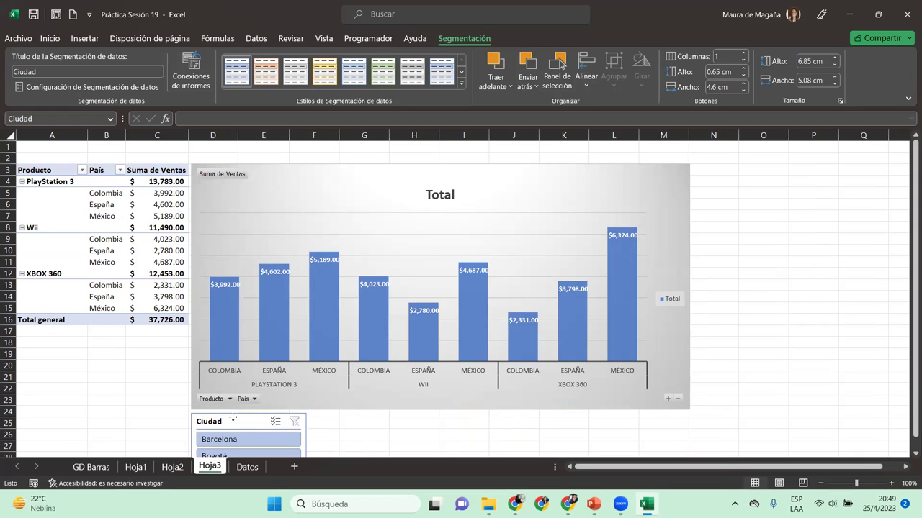
click(907, 457)
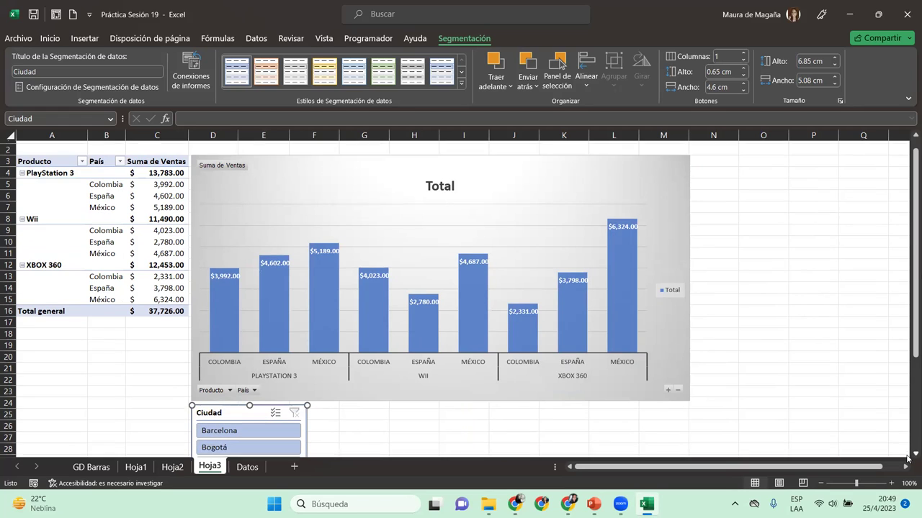
click(908, 457)
click(908, 456)
click(908, 456)
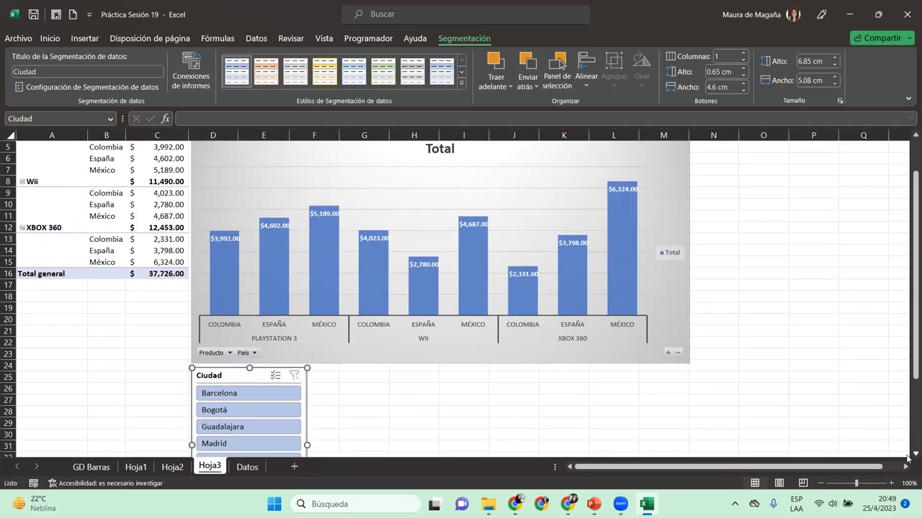
drag(308, 443, 692, 403)
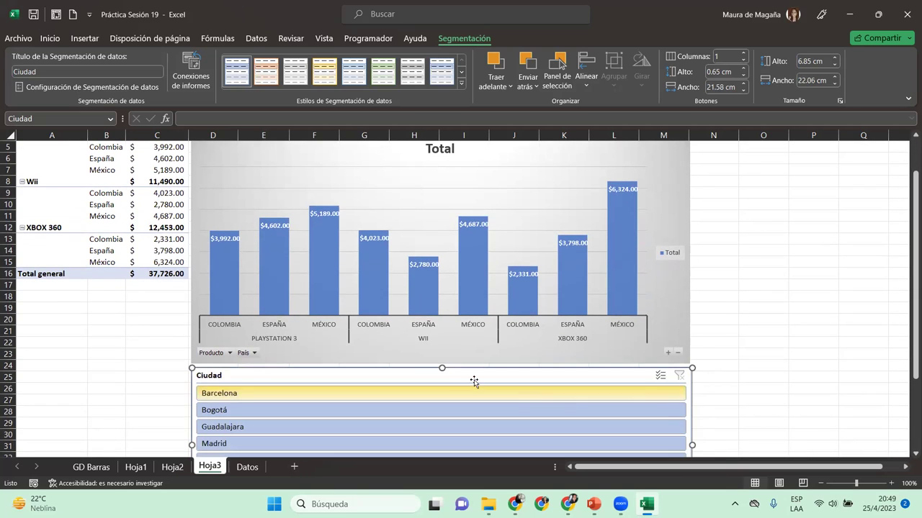
Step: Set the Ciudad slicer to 7 button columns
click(744, 52)
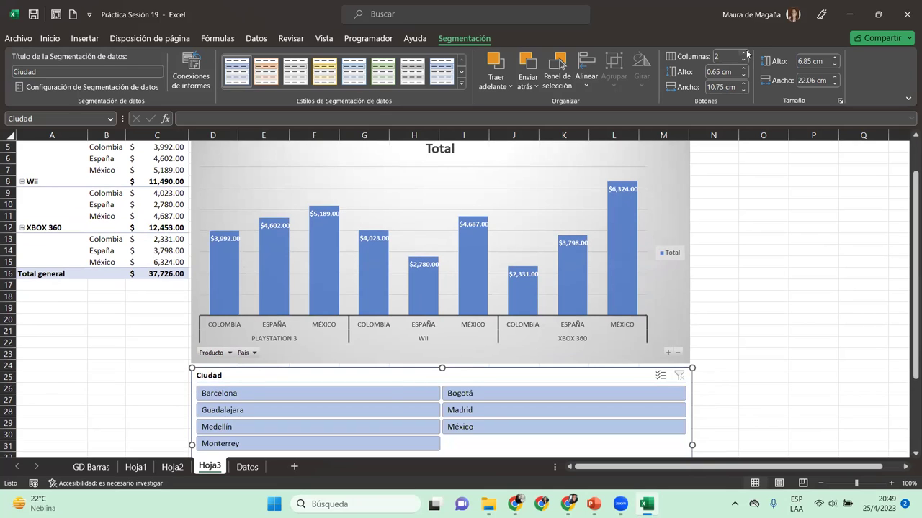
click(744, 52)
click(744, 52)
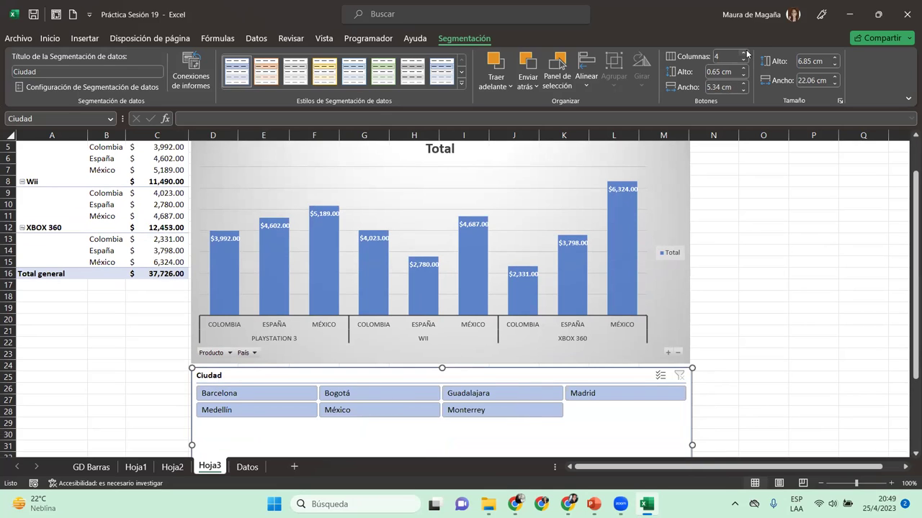
click(744, 52)
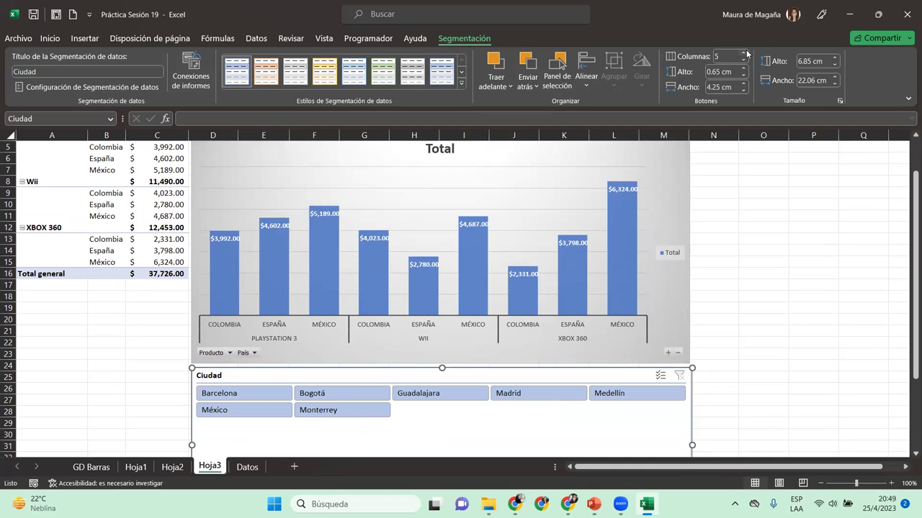
click(744, 53)
click(743, 52)
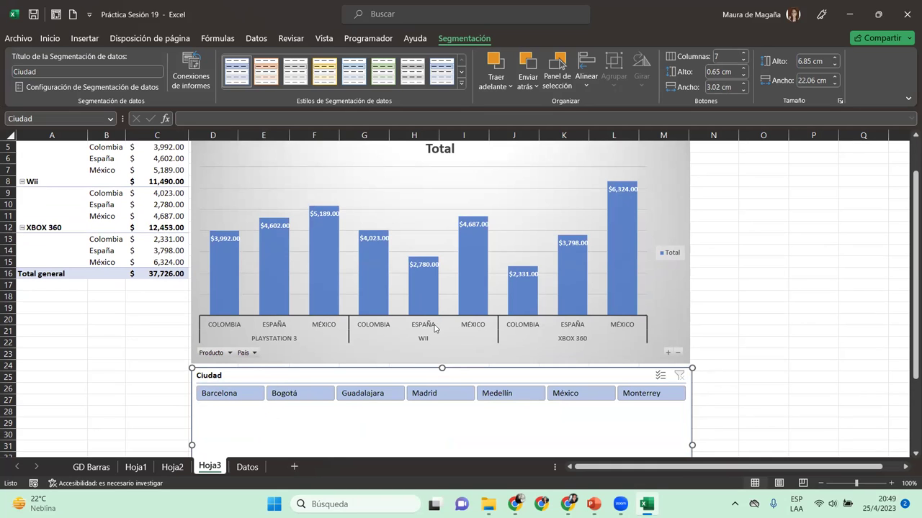
Step: Shorten the slicer to a single button row, 2.16 cm high
drag(909, 337, 909, 357)
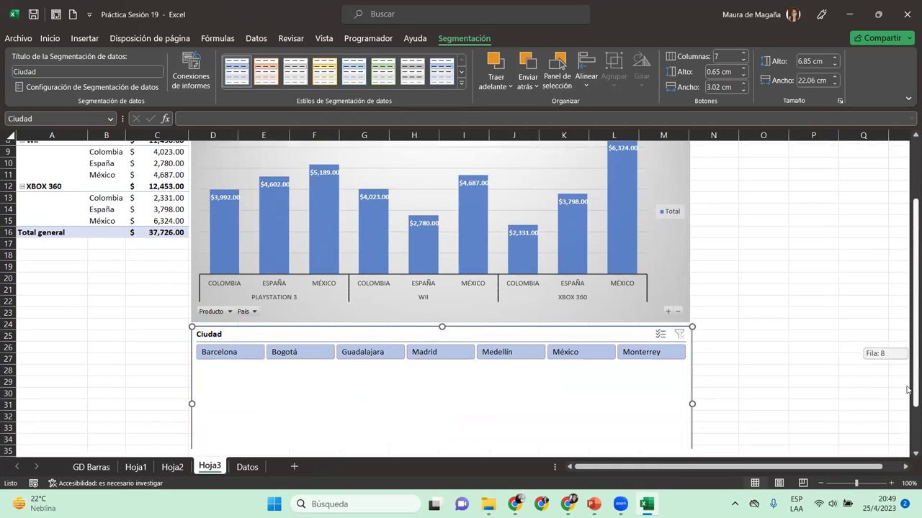
drag(912, 303, 912, 341)
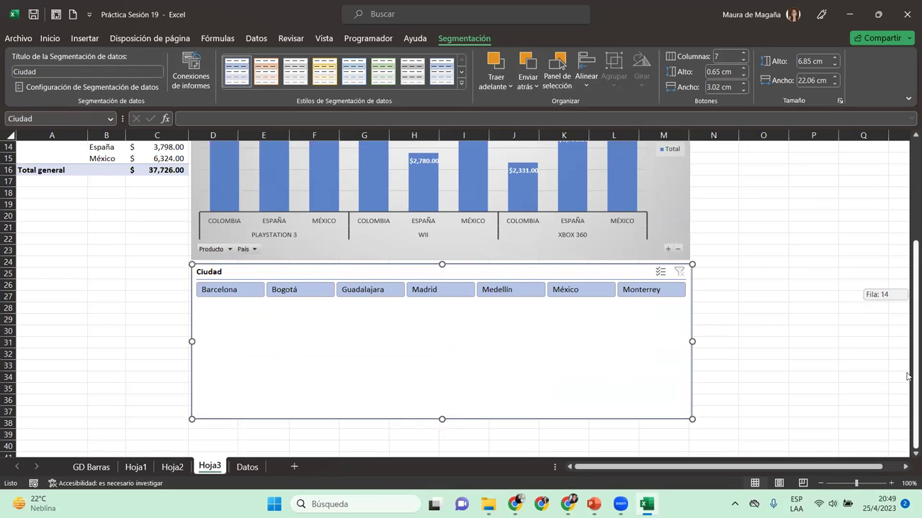
drag(441, 419, 468, 311)
drag(908, 280, 905, 187)
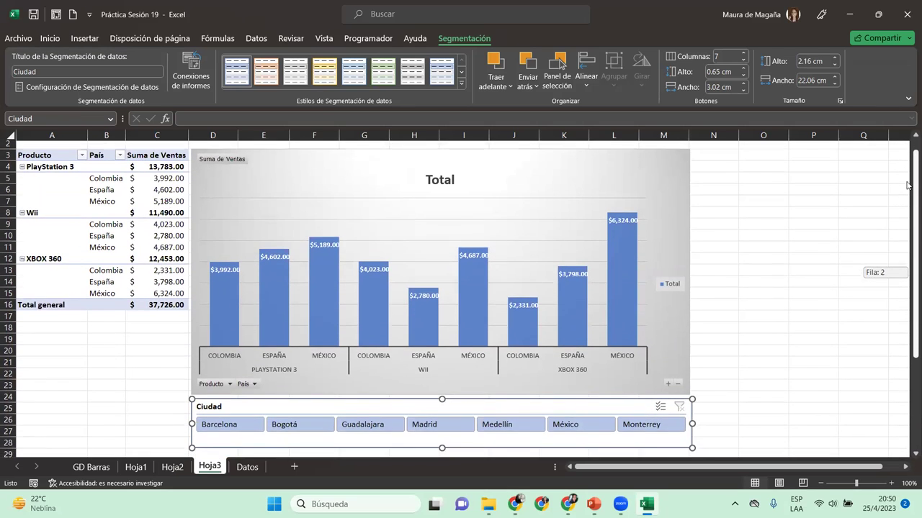
Step: Filter by Guadalajara, Medellín and México while trimming the slicer's right and bottom edges
click(387, 433)
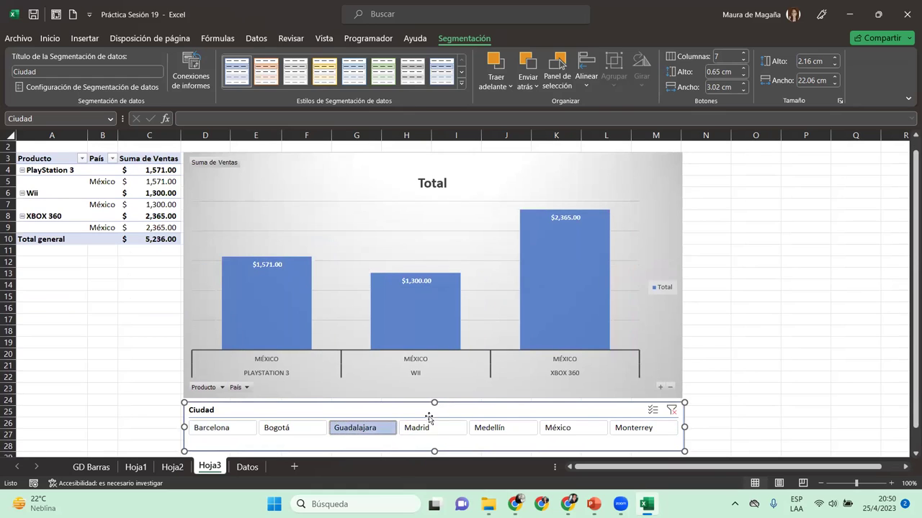
click(497, 430)
mouse_move(469, 410)
mouse_down()
mouse_move(459, 398)
mouse_move(466, 404)
mouse_up()
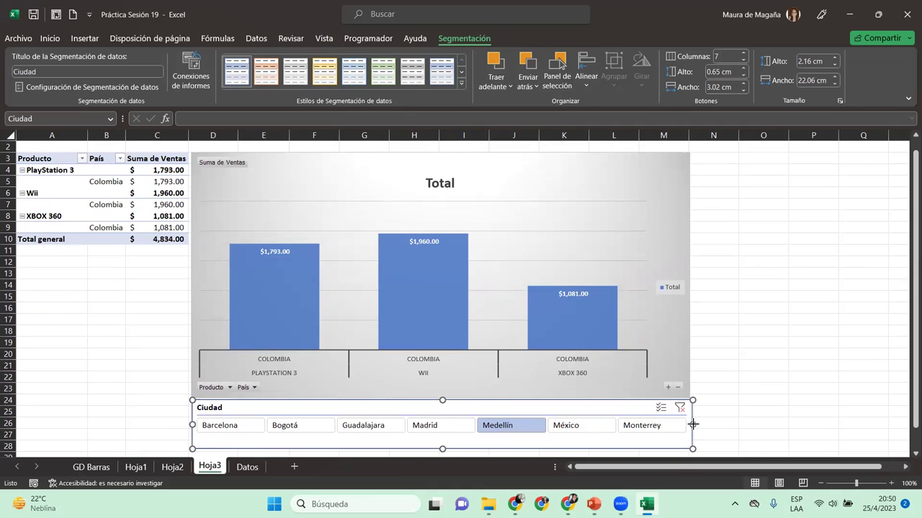
drag(693, 425, 689, 425)
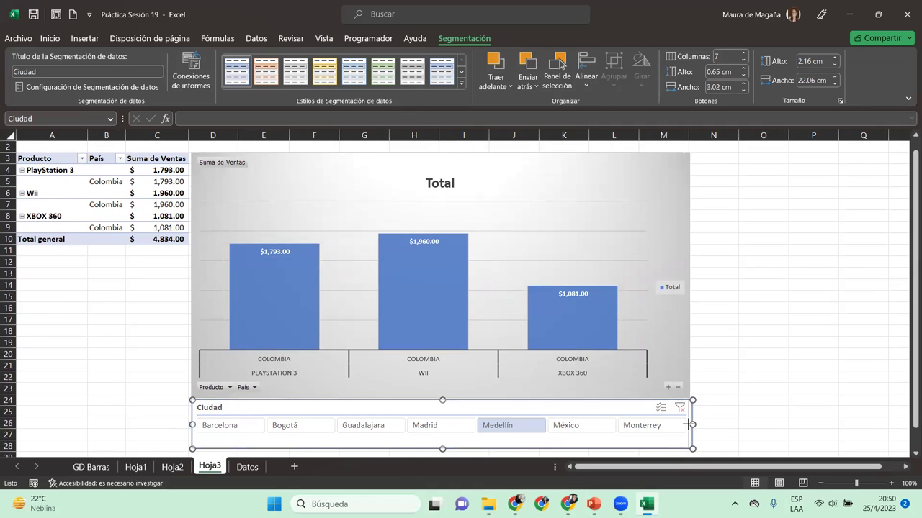
click(573, 430)
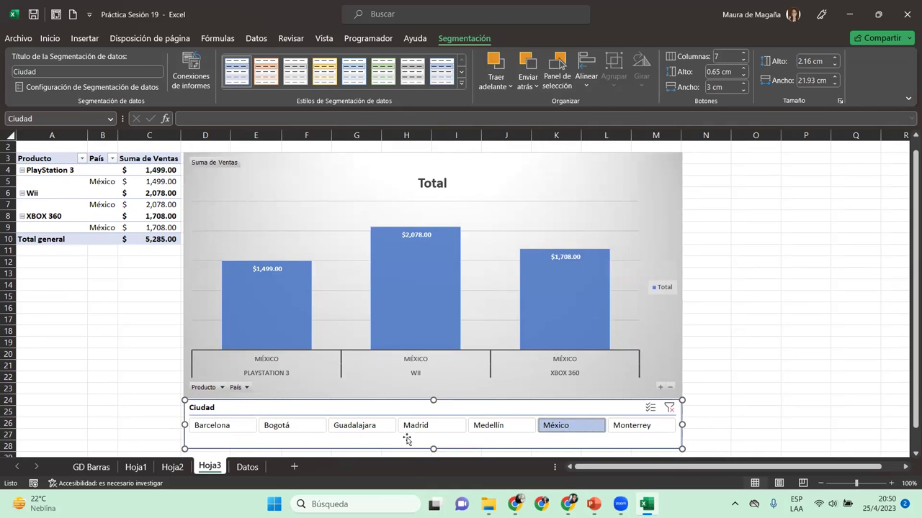
drag(433, 449, 433, 442)
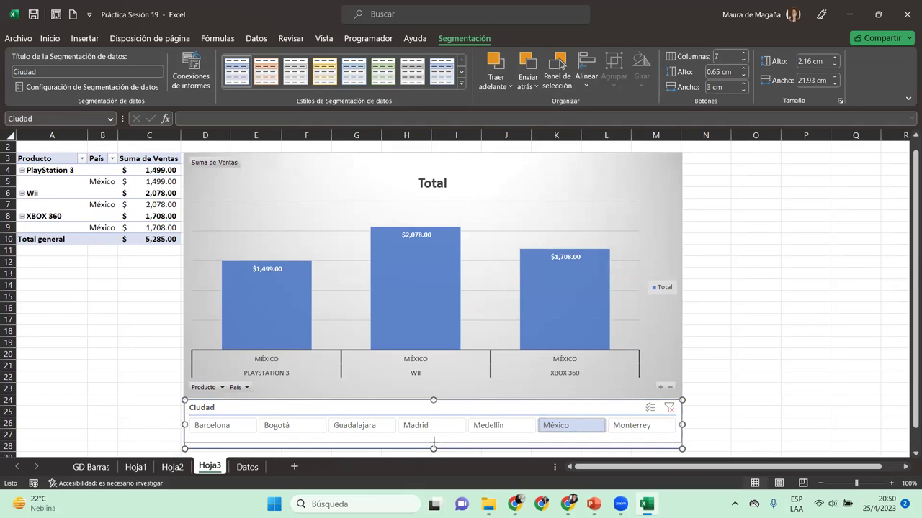
Step: Turn on multi-select, add Guadalajara to México, then clear the city filter
click(650, 407)
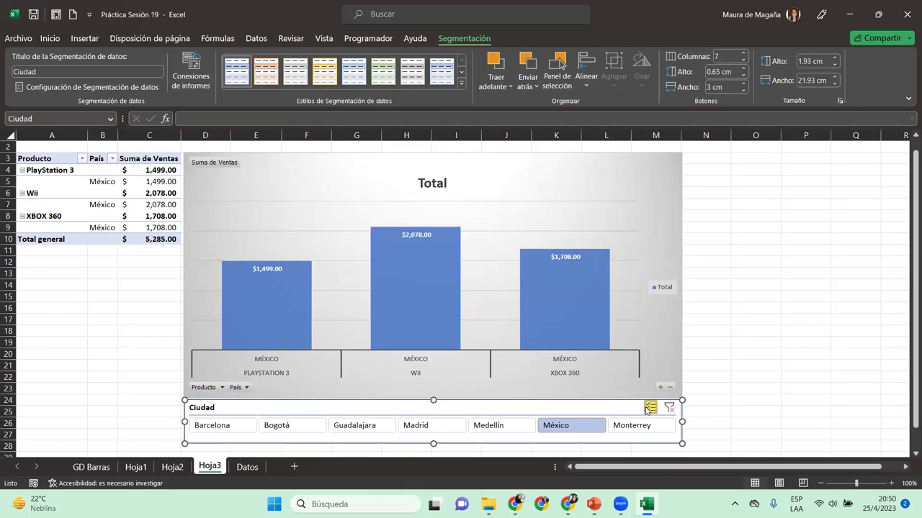
click(366, 427)
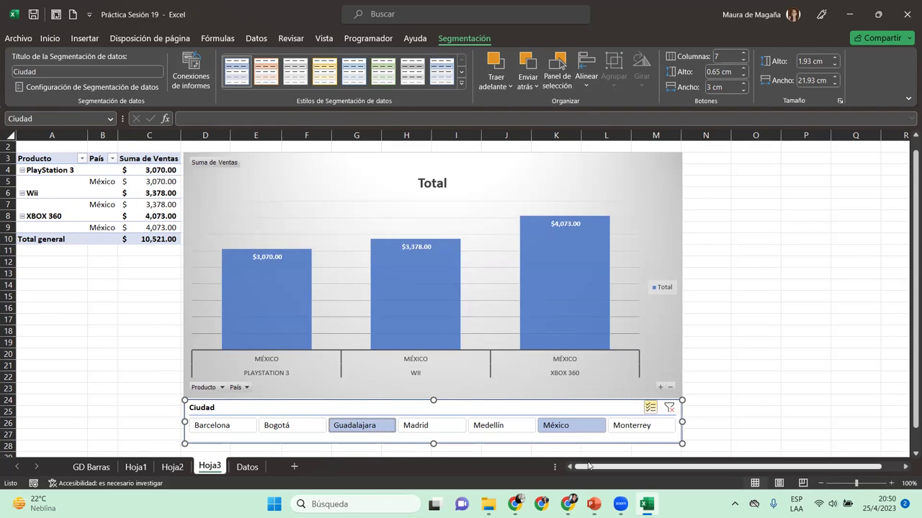
click(669, 407)
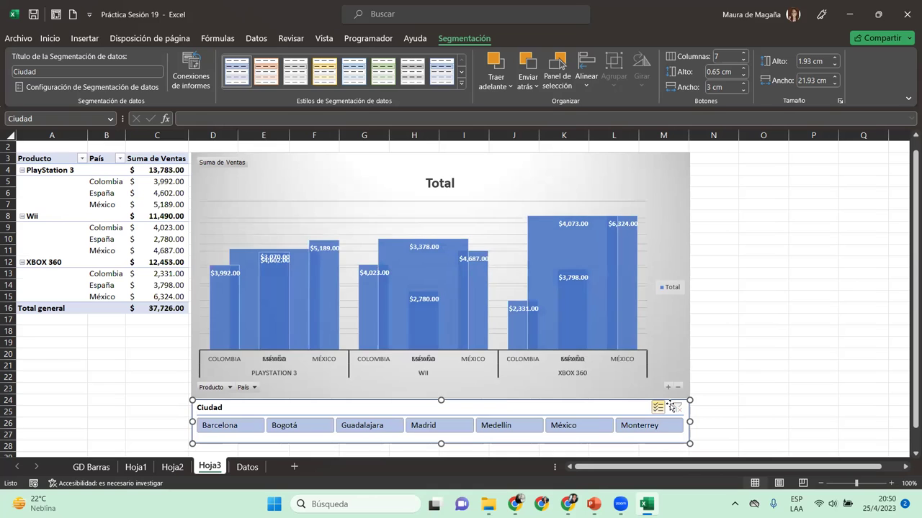
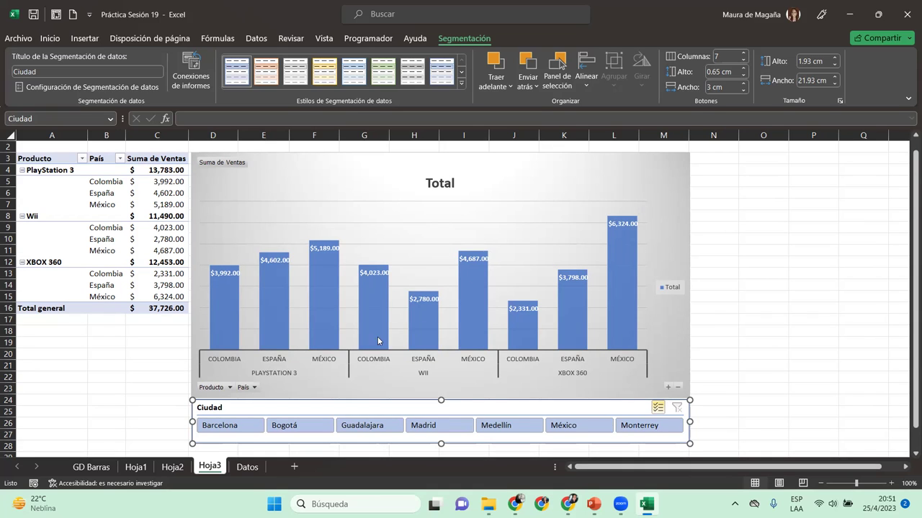
Step: Select a cell in the pivot table and begin inserting a pivot chart
click(99, 195)
click(101, 159)
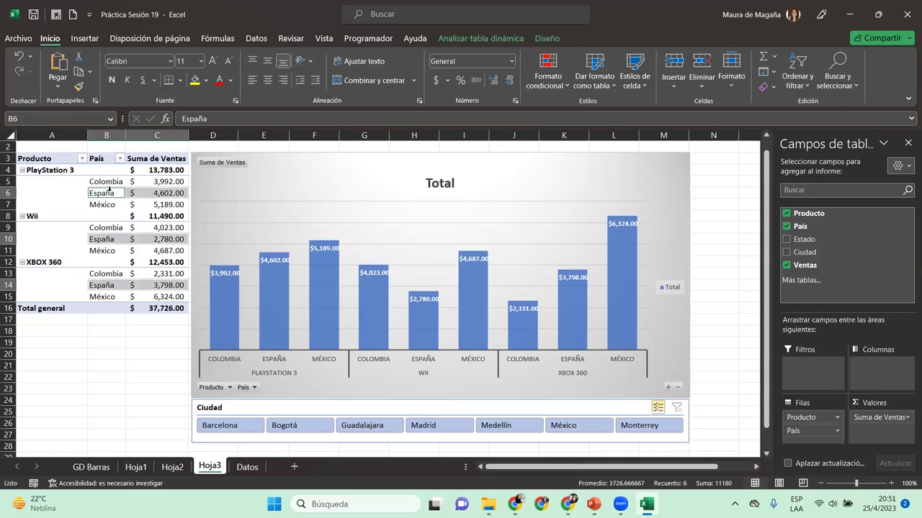
click(49, 193)
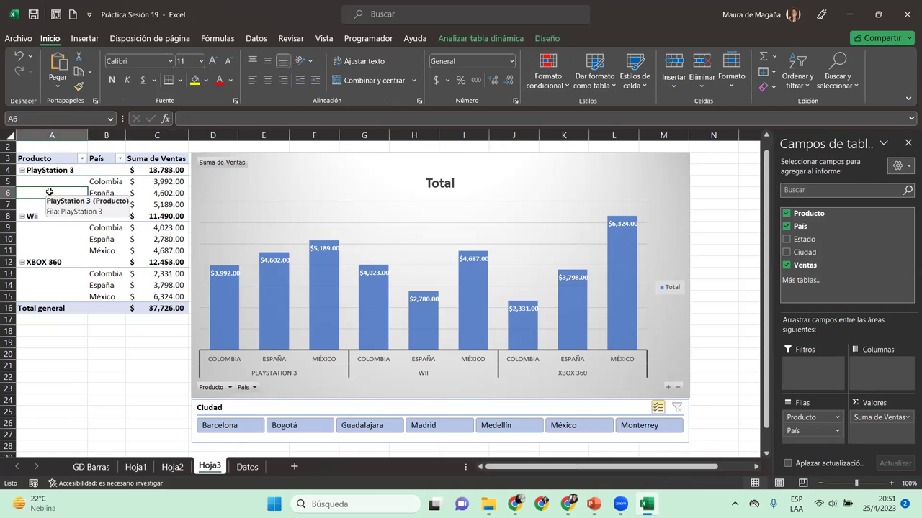
click(497, 38)
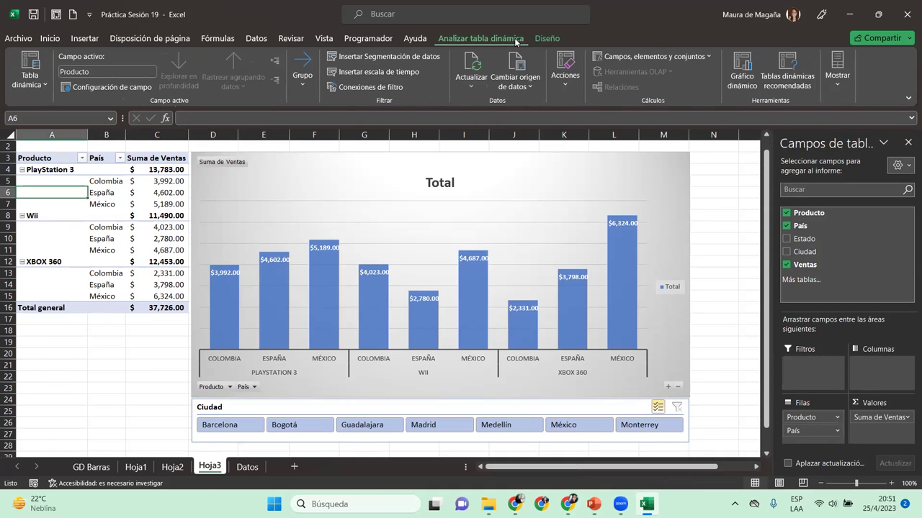
click(753, 74)
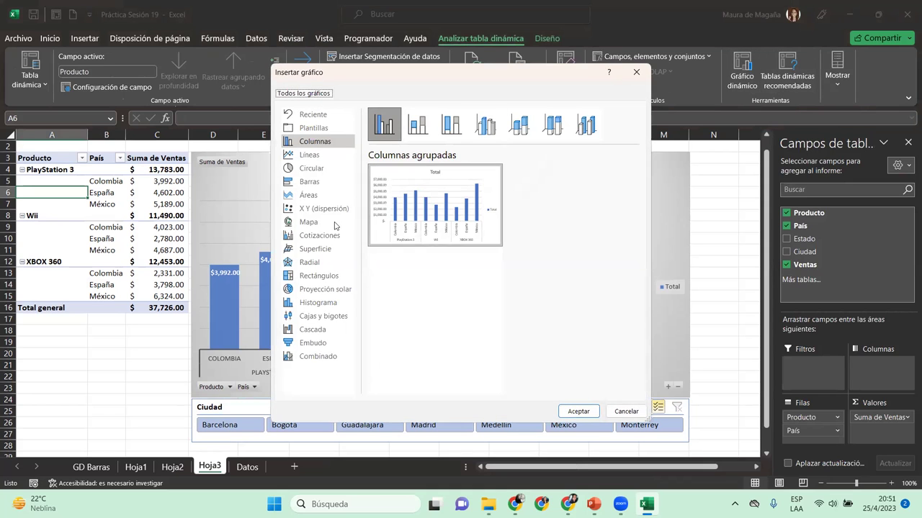
Step: Preview the pie chart variants and pick the 3D pie type
click(305, 170)
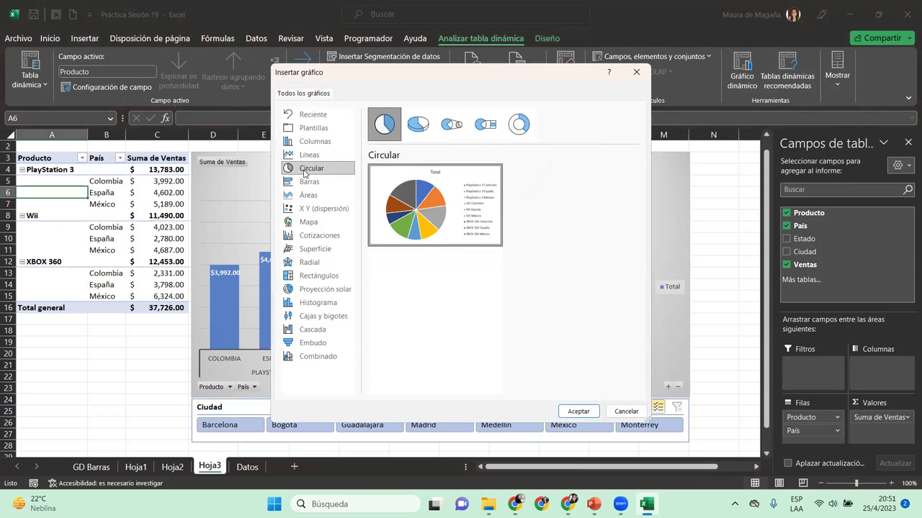
click(425, 119)
click(461, 117)
click(485, 124)
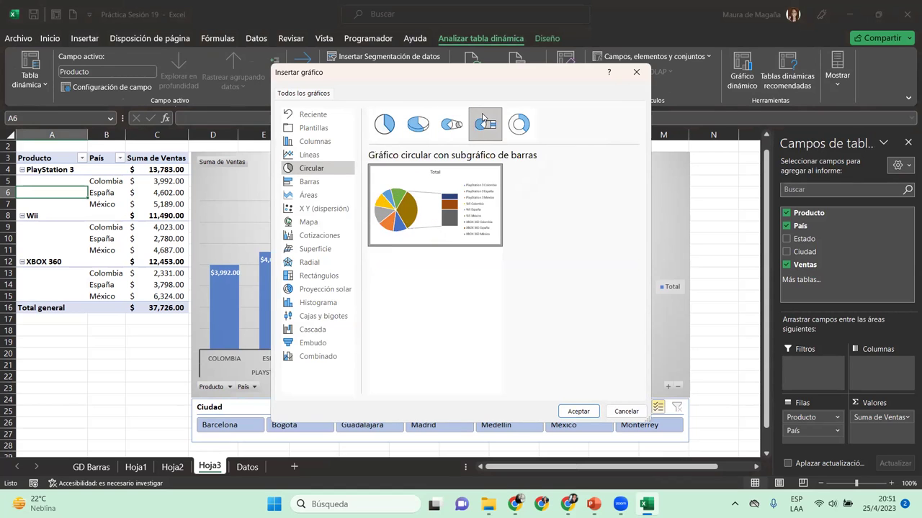
click(519, 124)
click(386, 137)
click(419, 126)
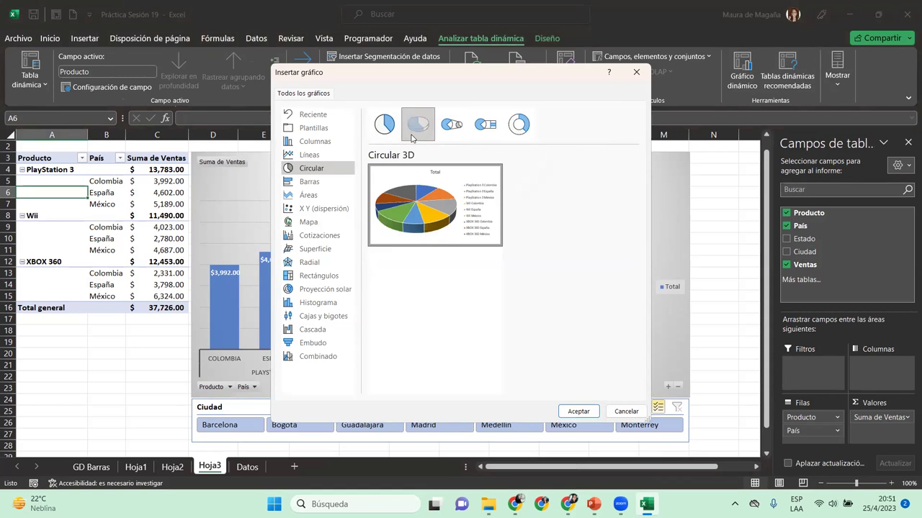
Step: Insert the 3D pie chart and move it up and to the right
click(577, 409)
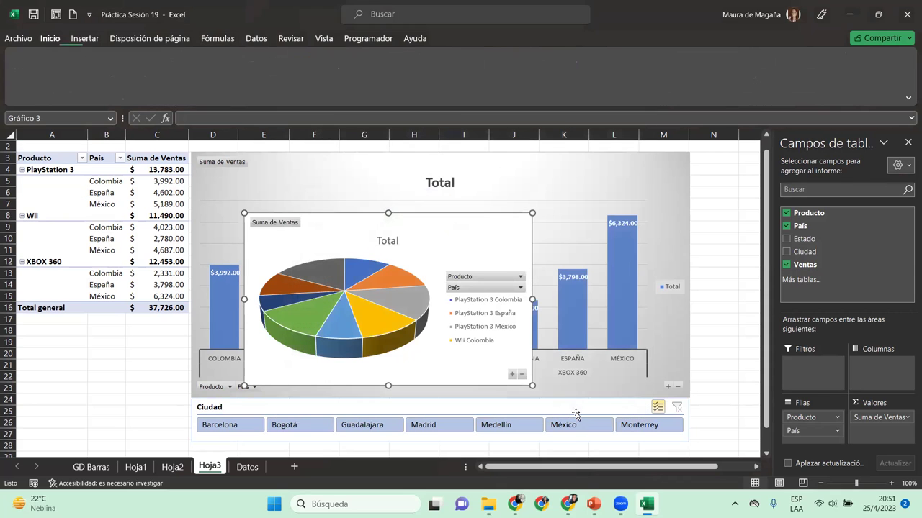
mouse_move(364, 247)
mouse_down()
mouse_move(384, 215)
mouse_move(462, 215)
mouse_up()
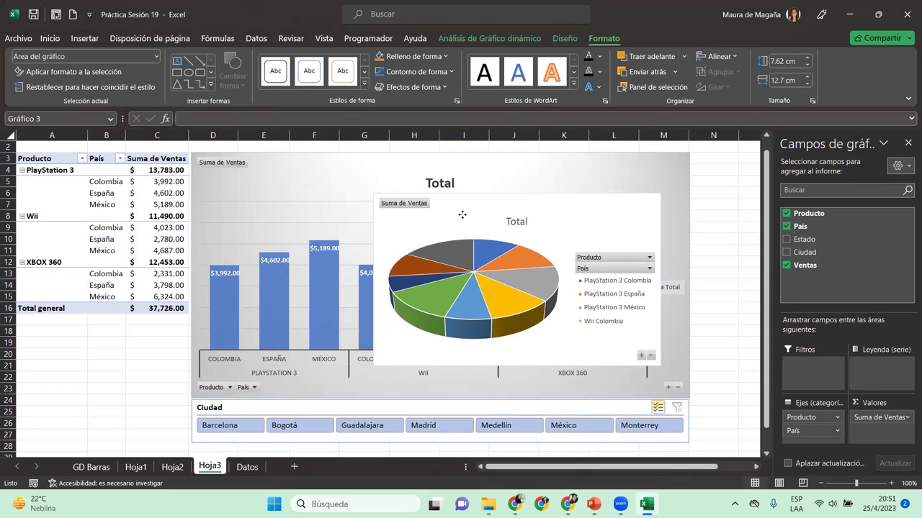
drag(462, 214, 463, 214)
Step: Filter Producto to PlayStation 3 only and place the pie beside the column chart
click(649, 258)
click(523, 126)
click(522, 136)
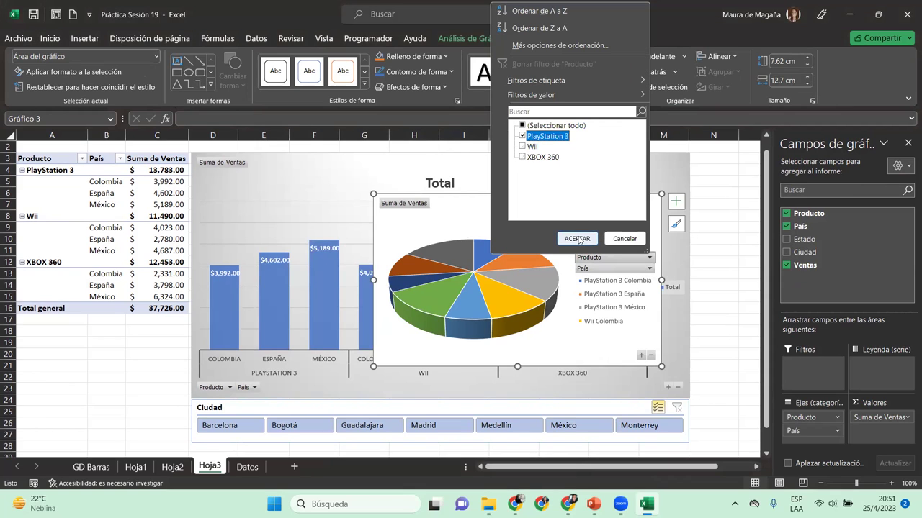
click(577, 238)
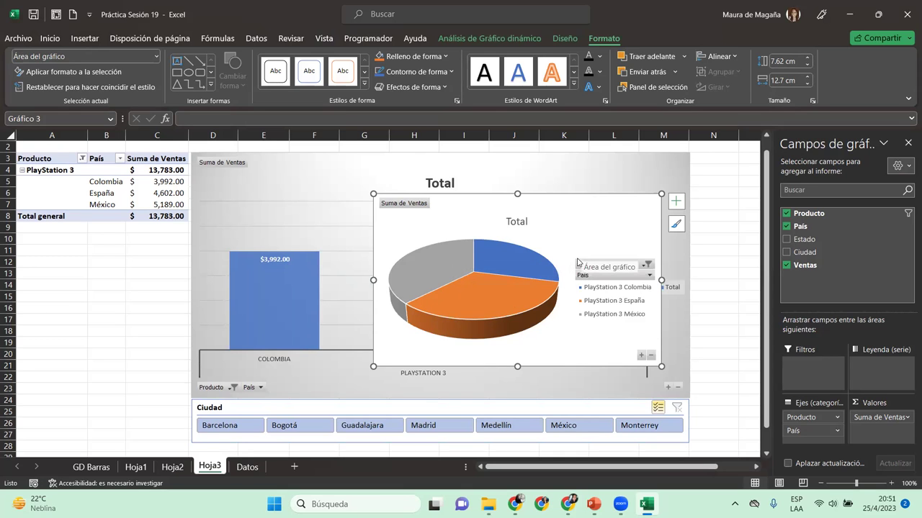
mouse_move(583, 250)
mouse_down()
mouse_move(745, 341)
mouse_move(728, 199)
mouse_up()
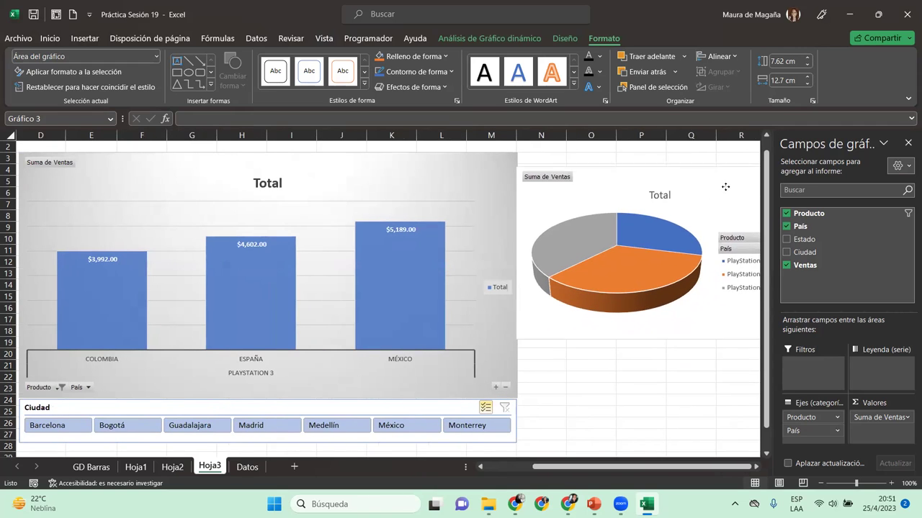
drag(727, 199, 728, 175)
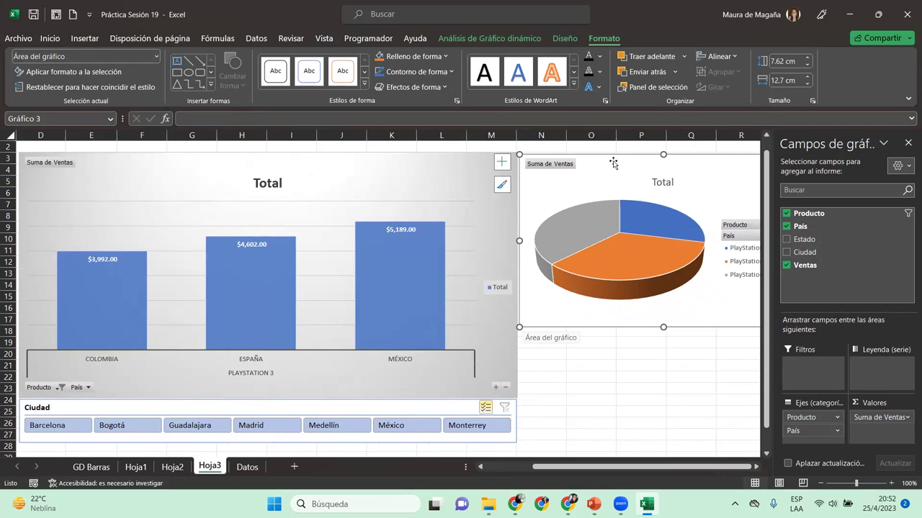
Step: Delete the 3D pie chart from Hoja3
key(Delete)
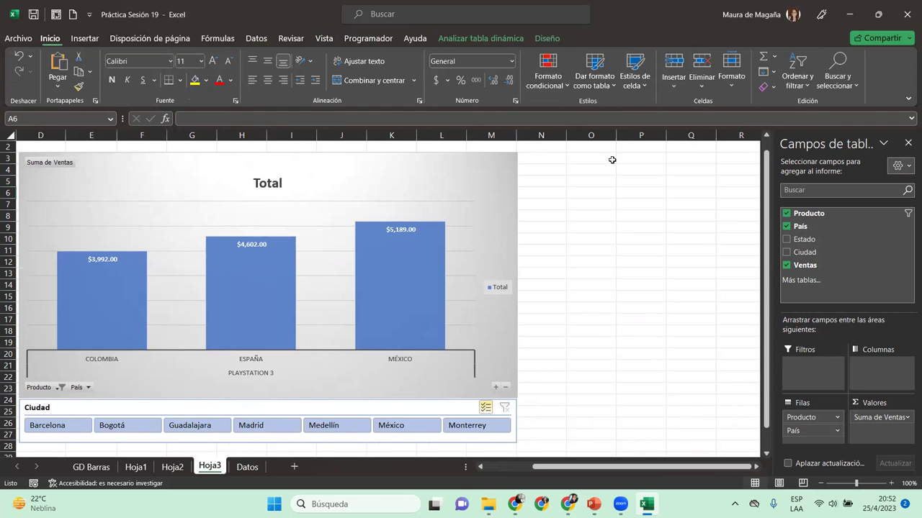
drag(590, 469, 535, 474)
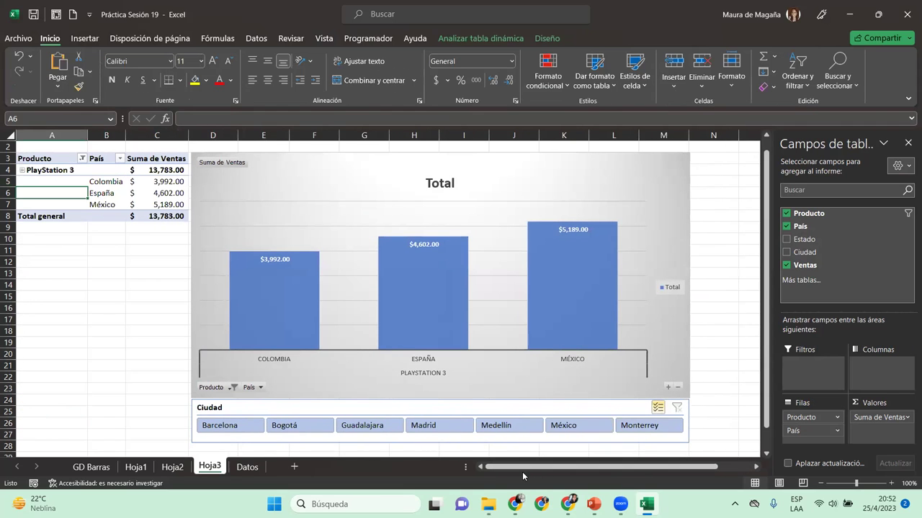
drag(766, 256, 780, 221)
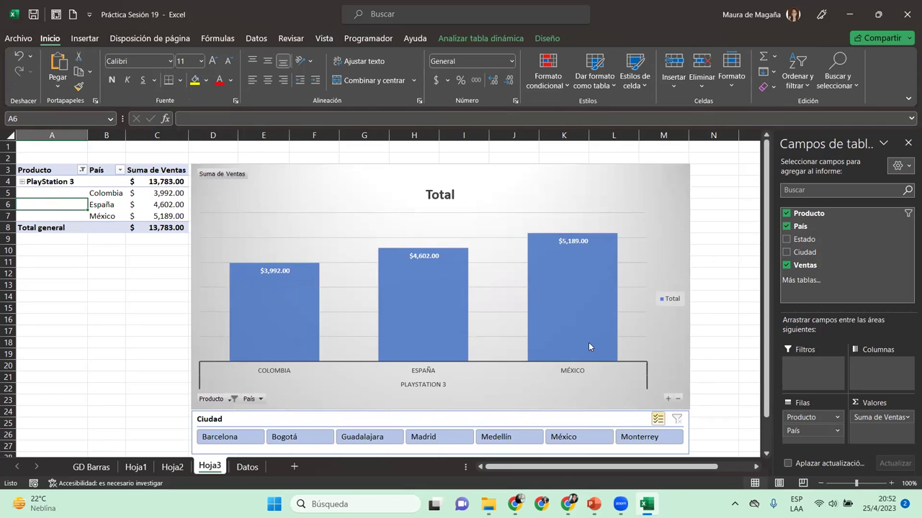
Step: Restore all three products in the chart's Producto filter, then go to GD Barras
click(228, 400)
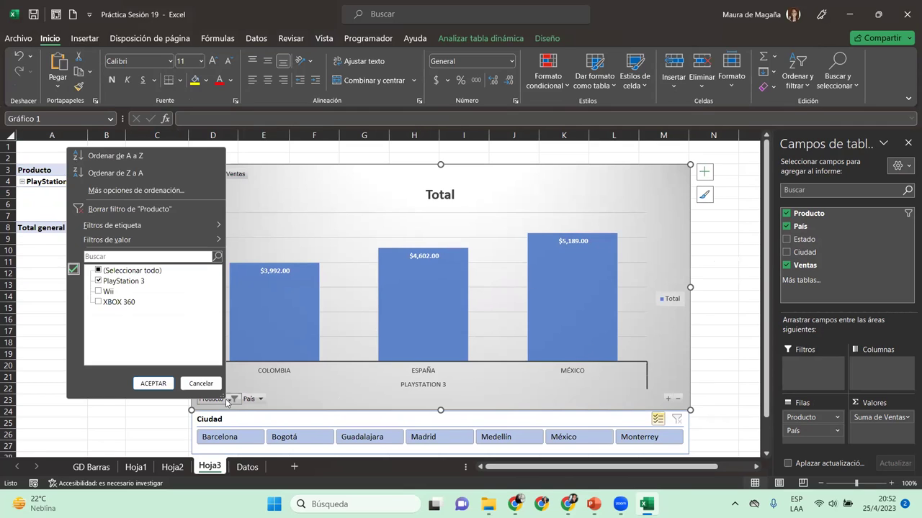
click(98, 270)
click(152, 384)
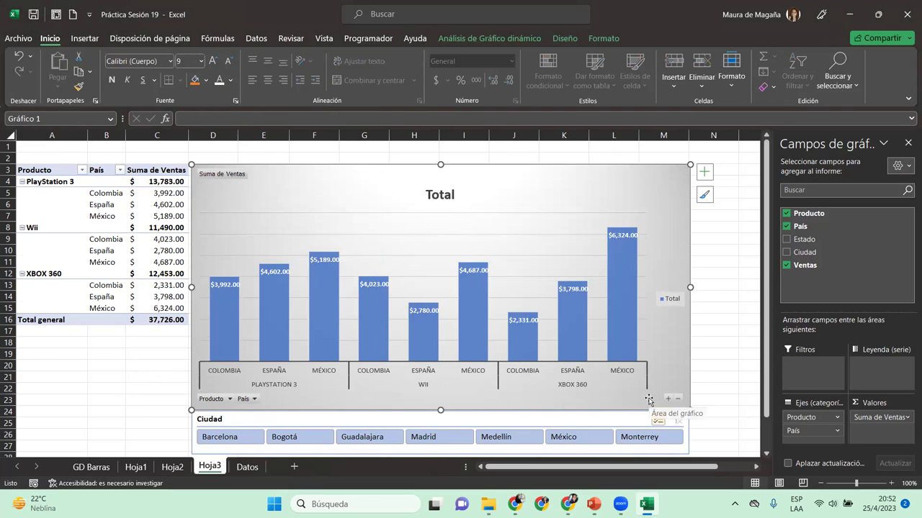
click(671, 402)
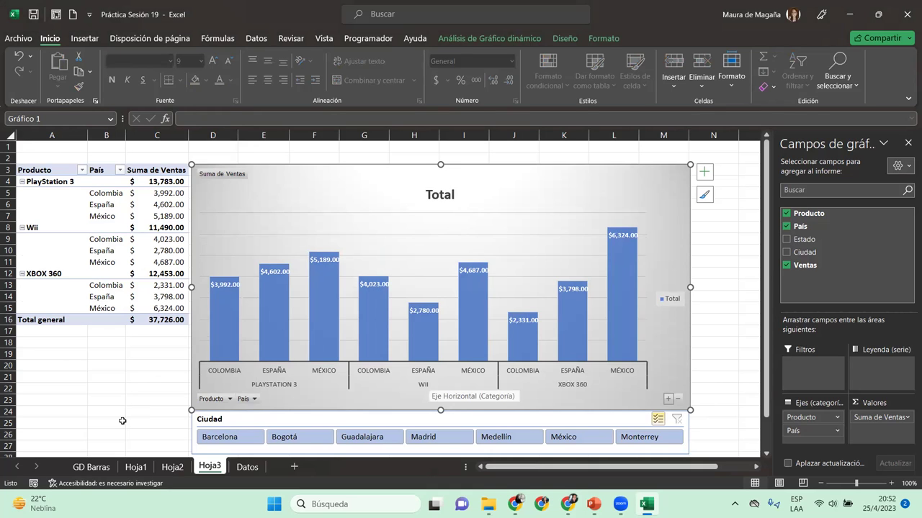
click(105, 468)
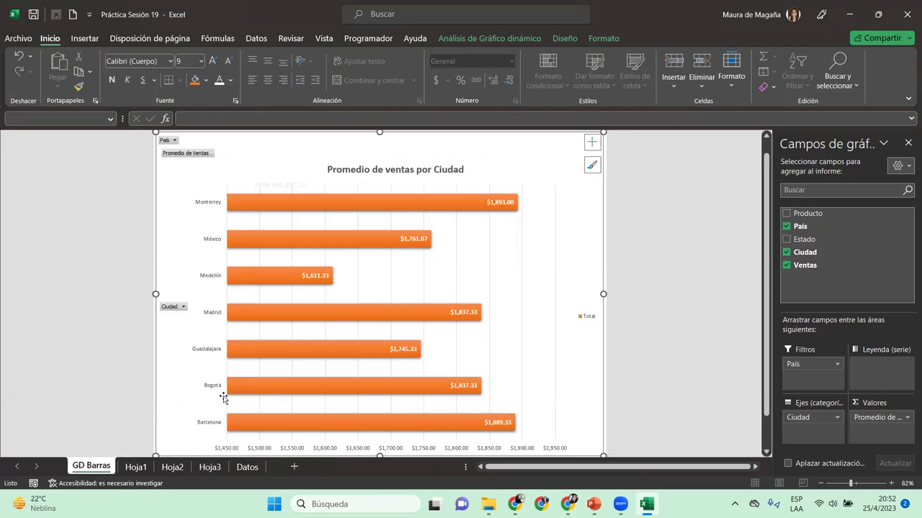
Step: On Hoja1, select the TOTAL DE VENTAS POR PAÍS pie chart
click(140, 468)
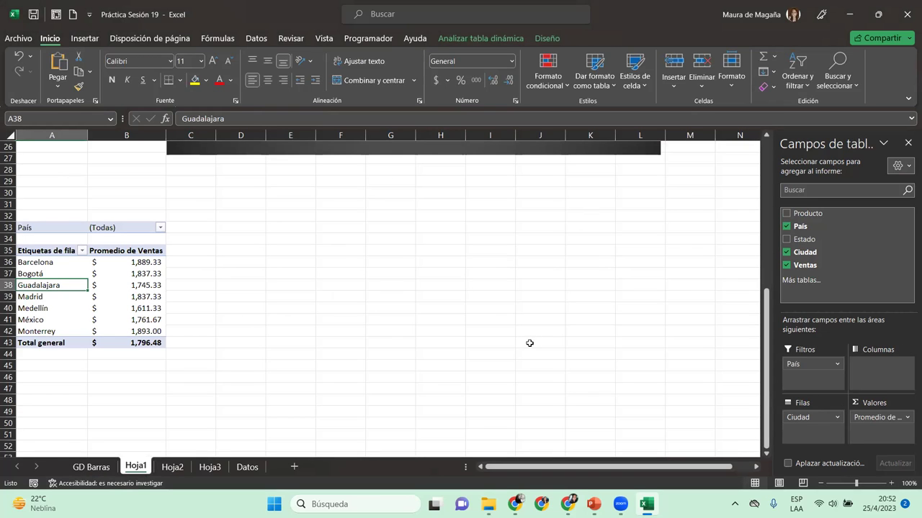
drag(766, 322, 770, 144)
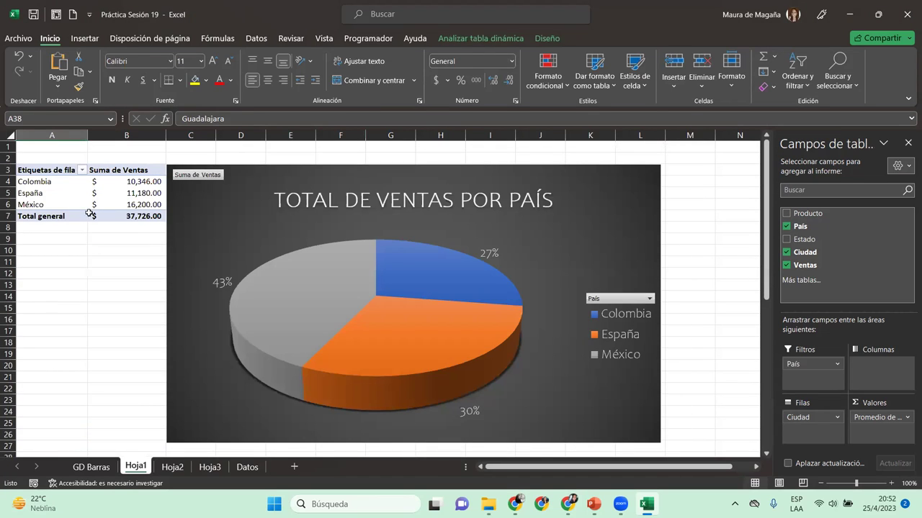
click(109, 182)
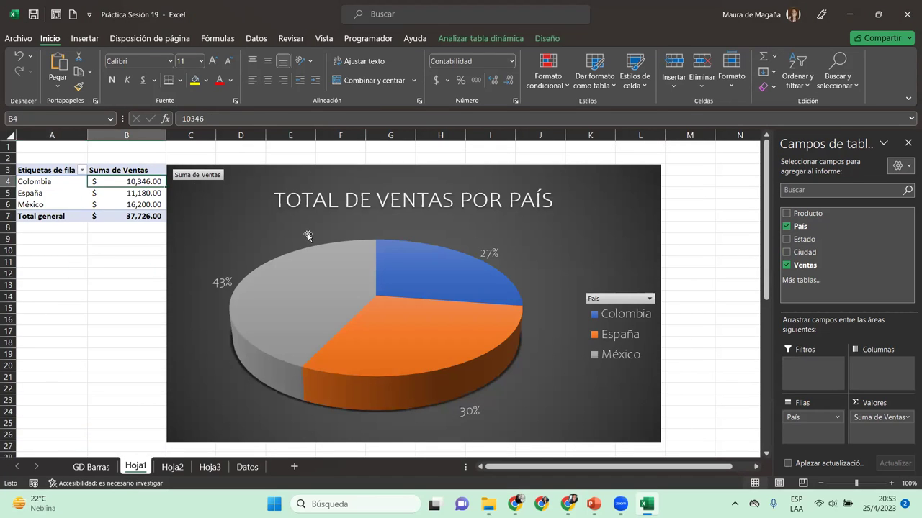
click(238, 208)
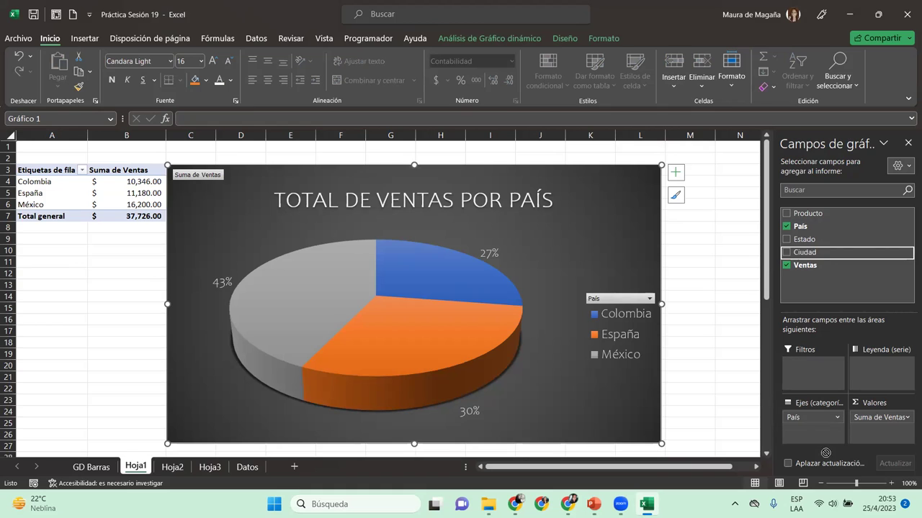
Step: Try Ciudad and País as pie axis and legend, restore the original layout, then view Hoja2
drag(812, 254, 823, 431)
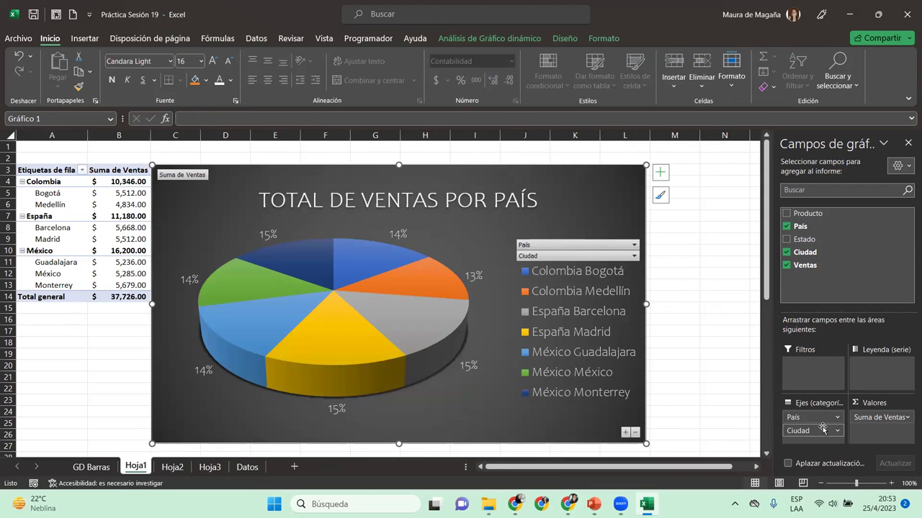
drag(820, 418, 880, 370)
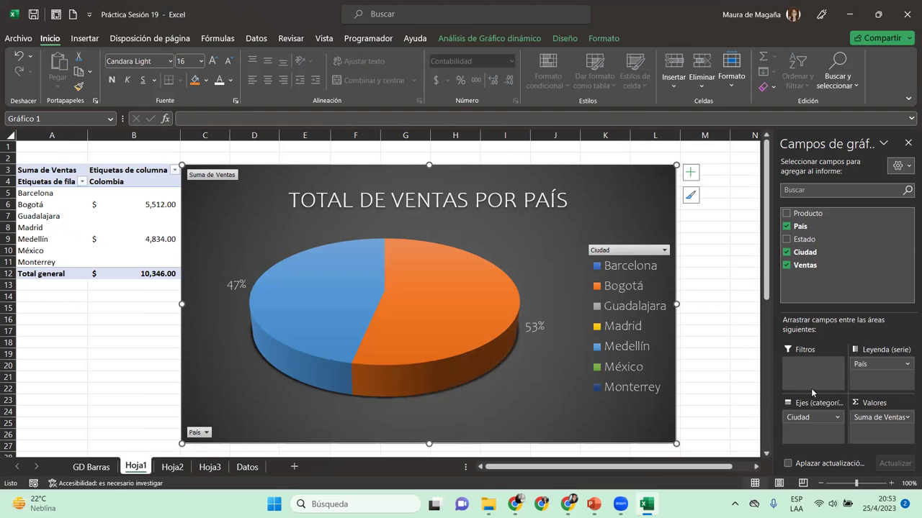
drag(880, 363, 805, 416)
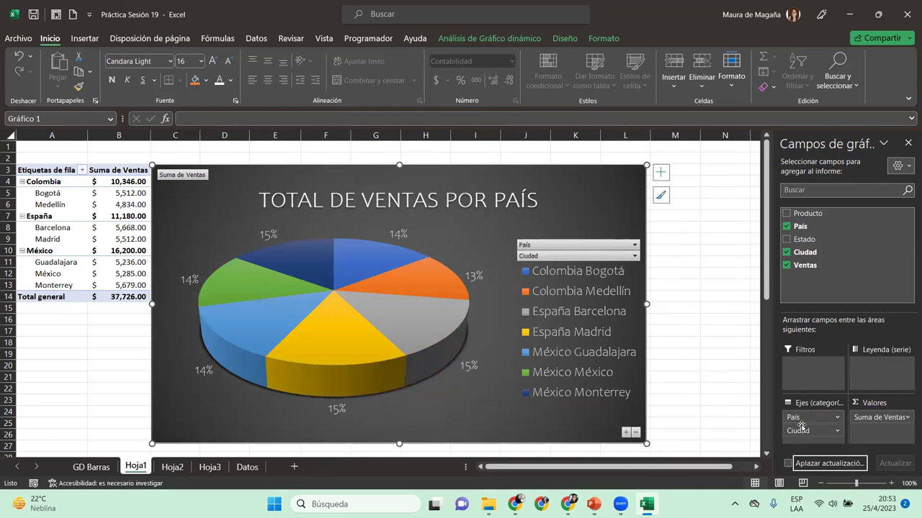
drag(799, 430, 838, 289)
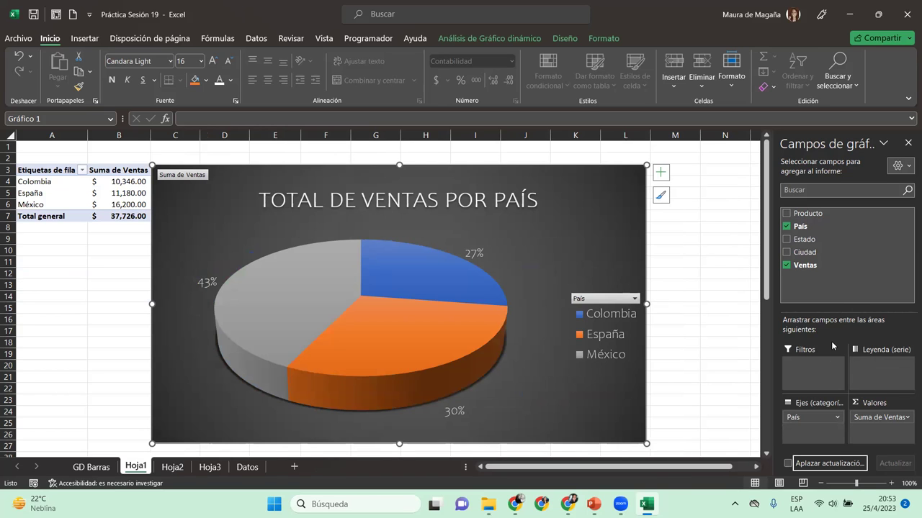
click(172, 467)
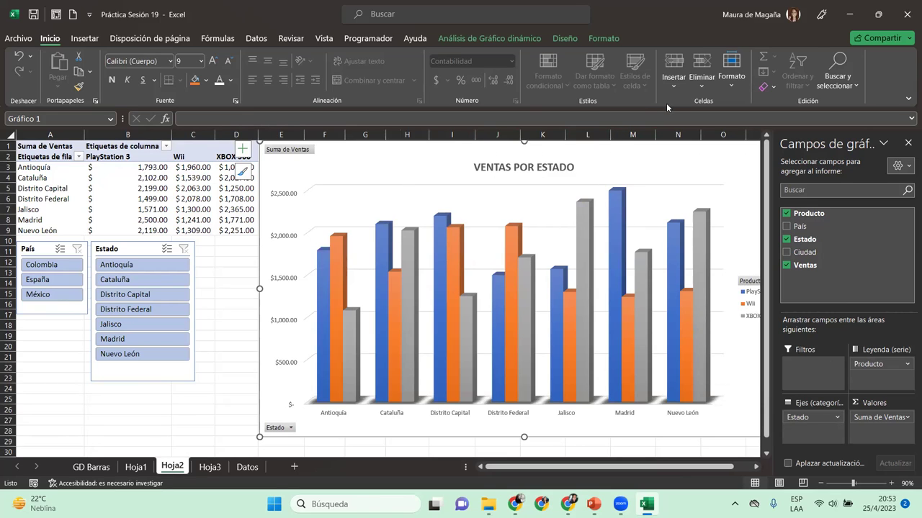
Step: Apply the third chart style to VENTAS POR ESTADO, giving a grey gradient background
click(611, 43)
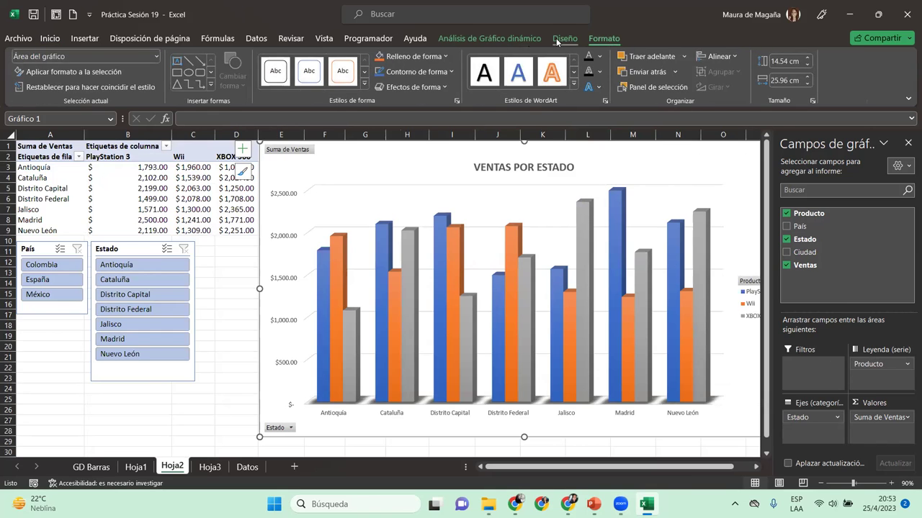
click(564, 38)
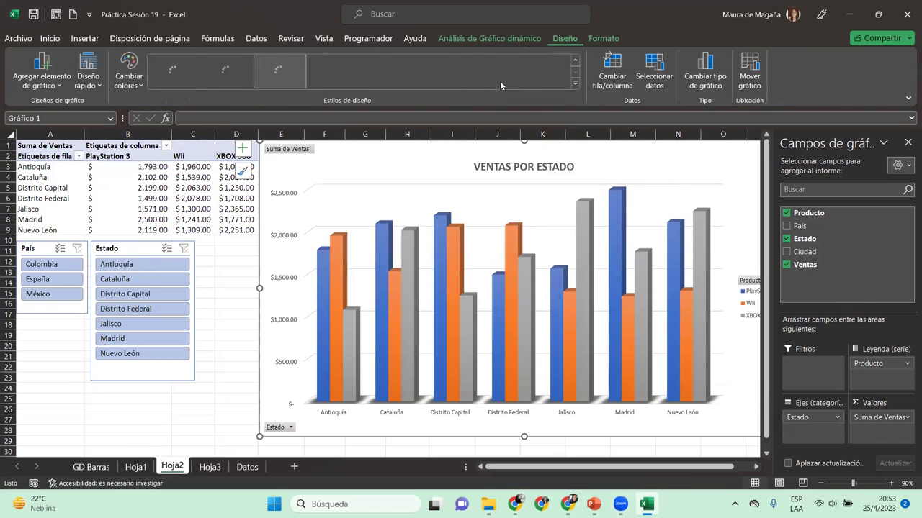
click(574, 85)
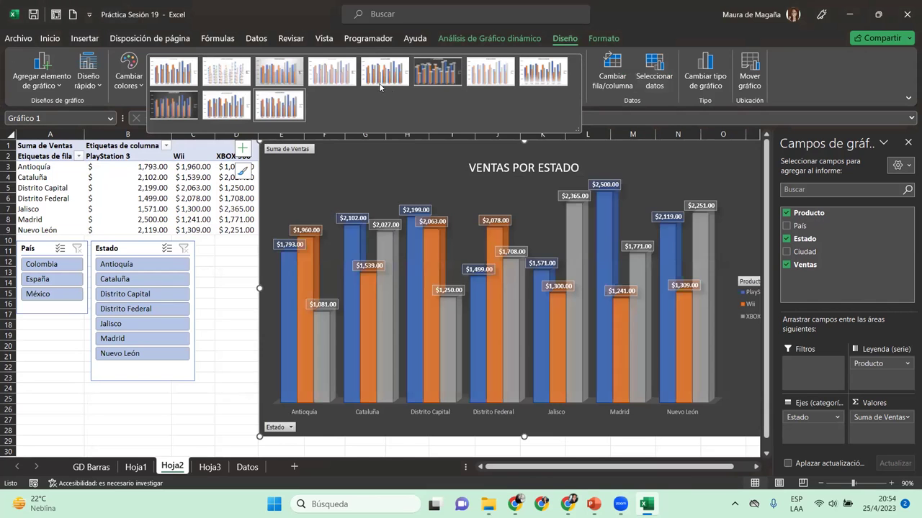
click(288, 72)
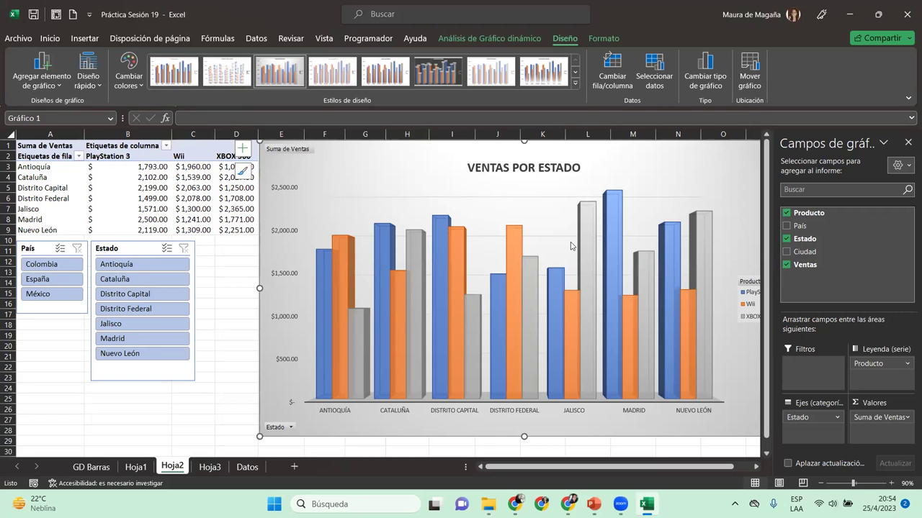
Step: Check the chart elements list, then return to the GD Barras sheet
click(756, 467)
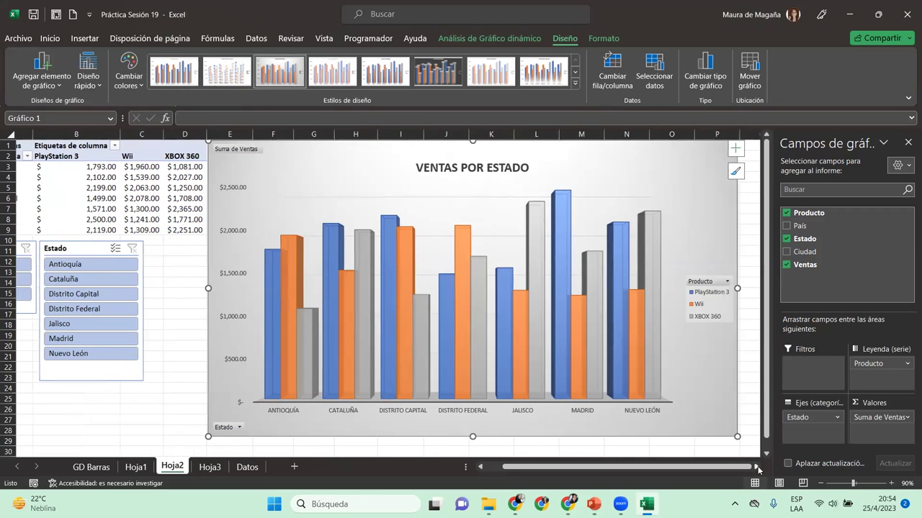
click(735, 150)
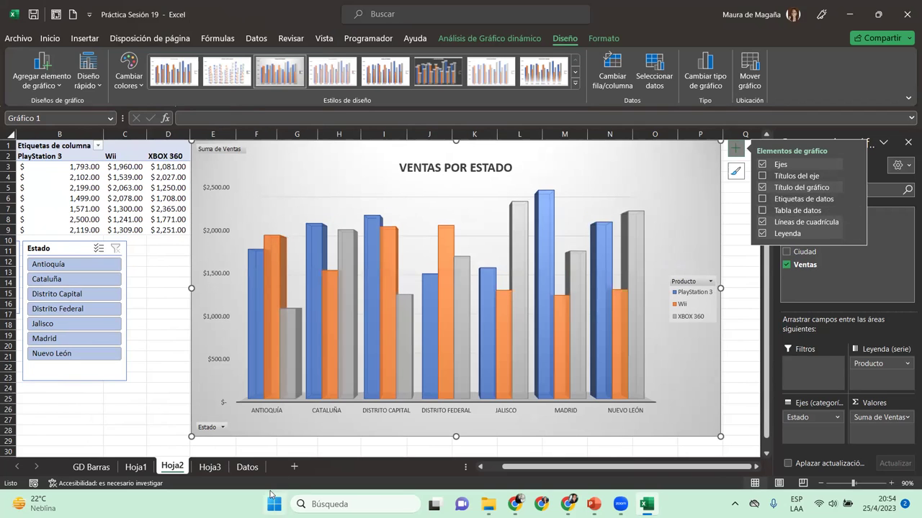
click(83, 467)
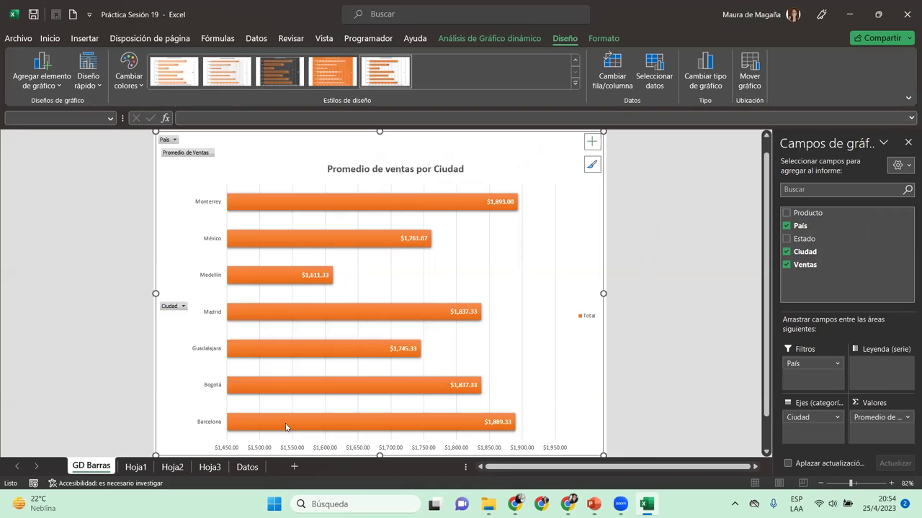
Step: Inspect the bar chart's Tabla de datos element options without applying any, then view Hoja3
click(472, 424)
click(592, 142)
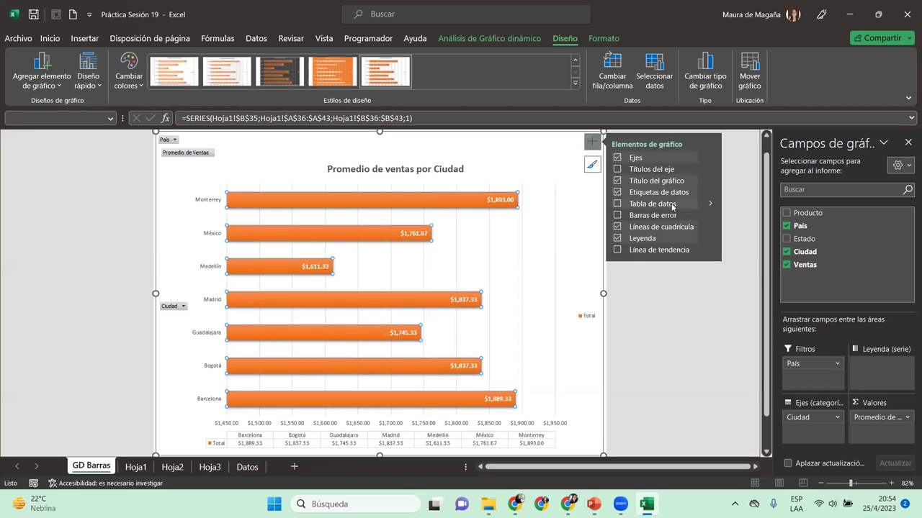
click(710, 203)
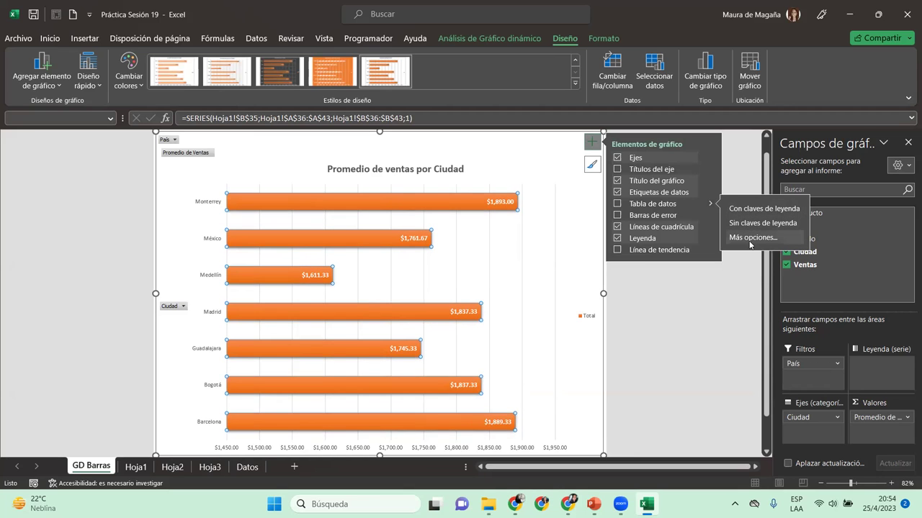
click(594, 143)
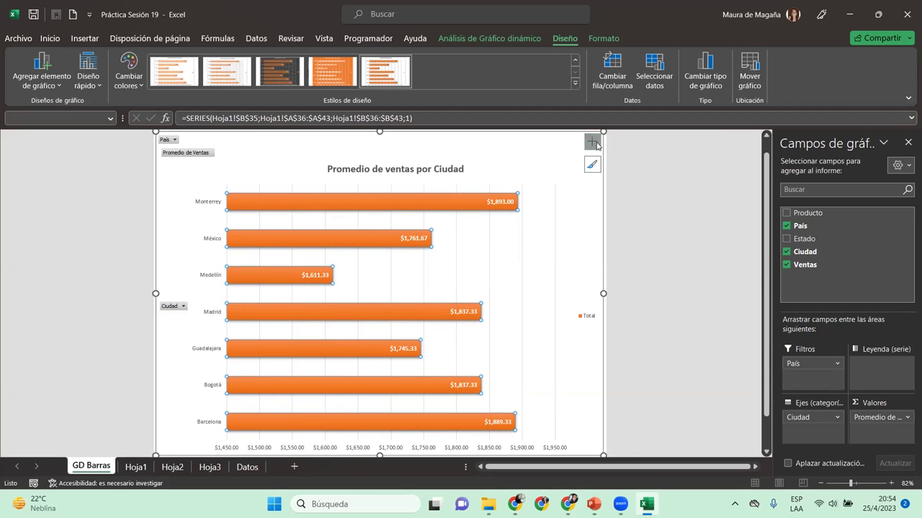
click(209, 467)
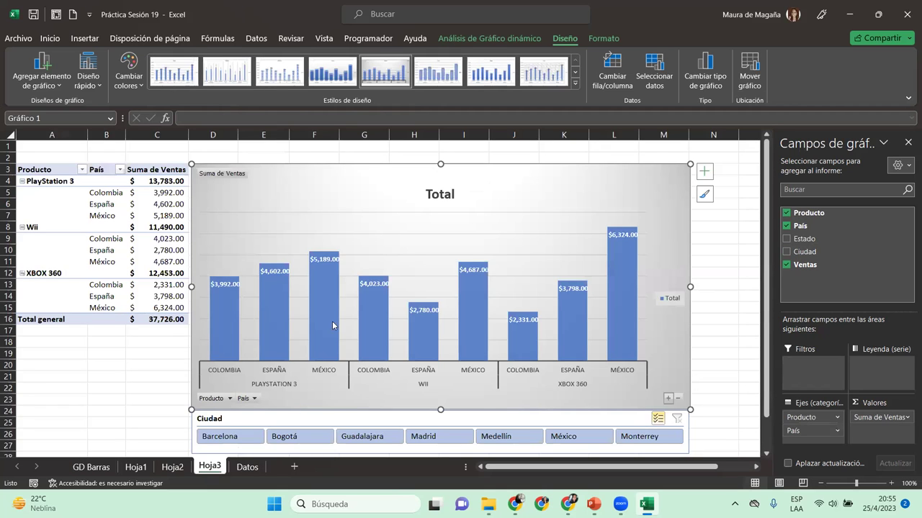
Step: On Hoja2, select the PlayStation 3 columns, cancelling the Mostrar detalle prompt and chart elements list
click(172, 467)
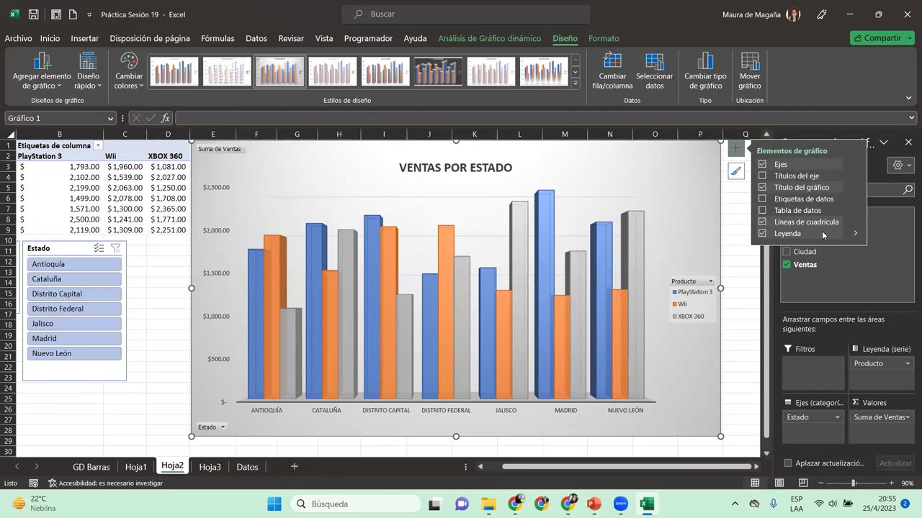
double_click(256, 312)
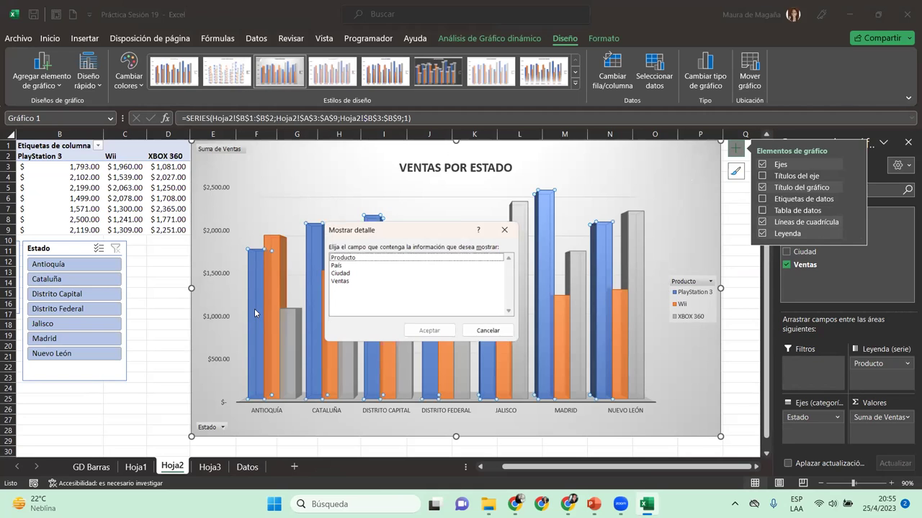
click(508, 229)
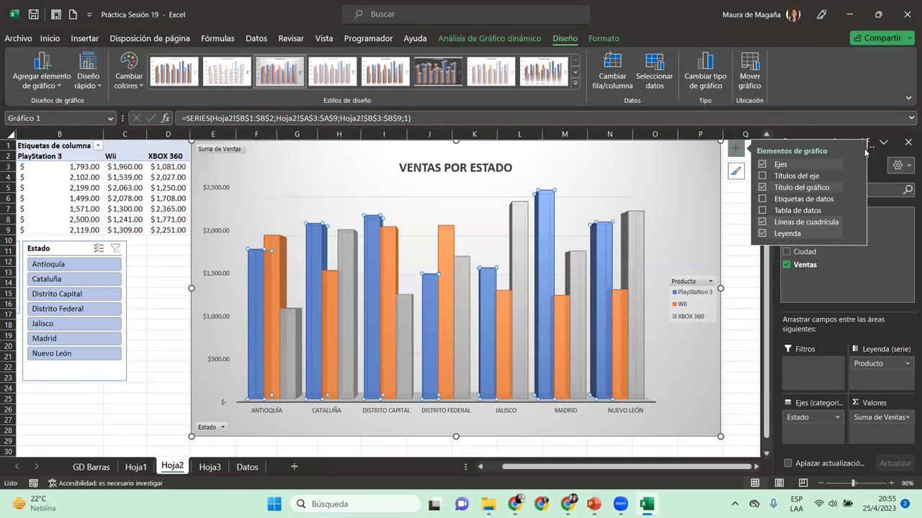
click(735, 148)
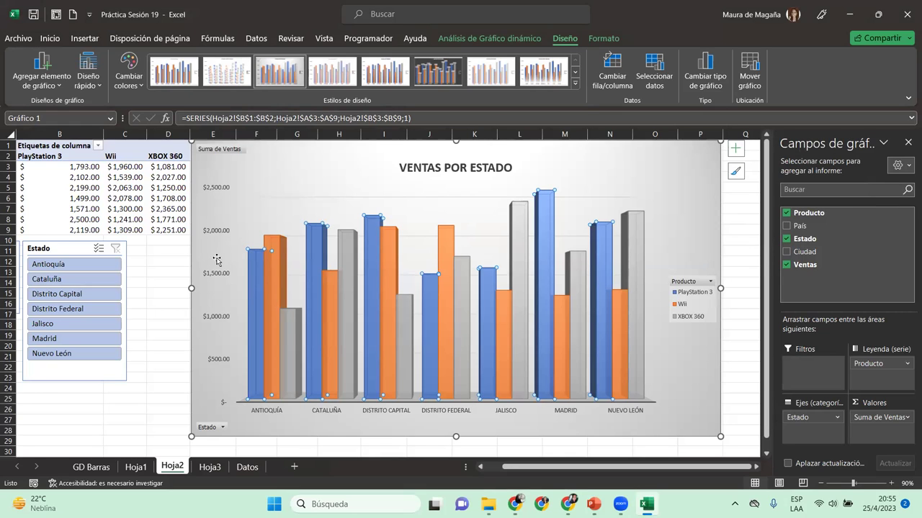
Step: Give the PlayStation 3 series cylinder columns after trying pyramid, cone and truncated cone shapes
right_click(257, 292)
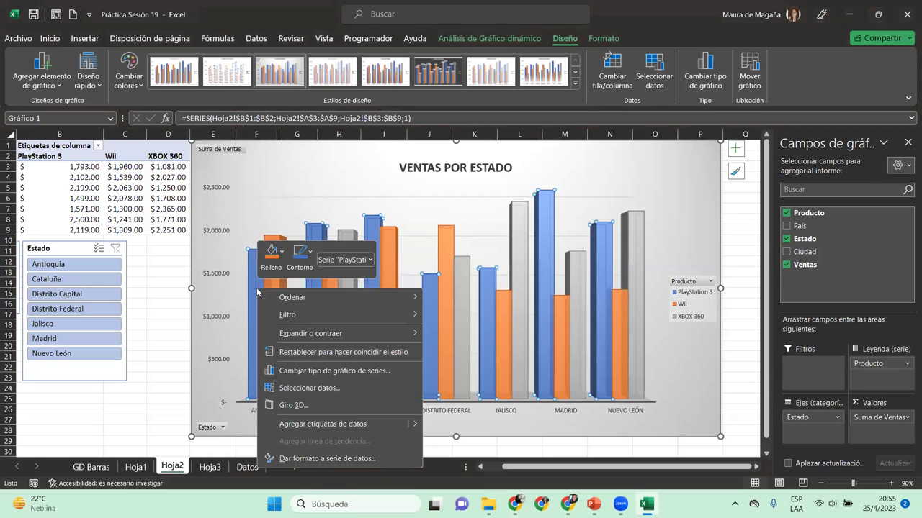
click(364, 463)
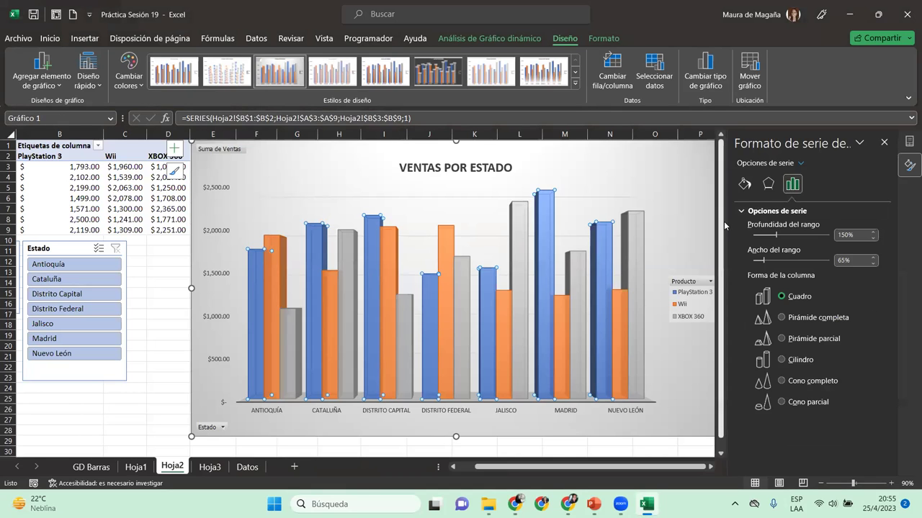
click(678, 200)
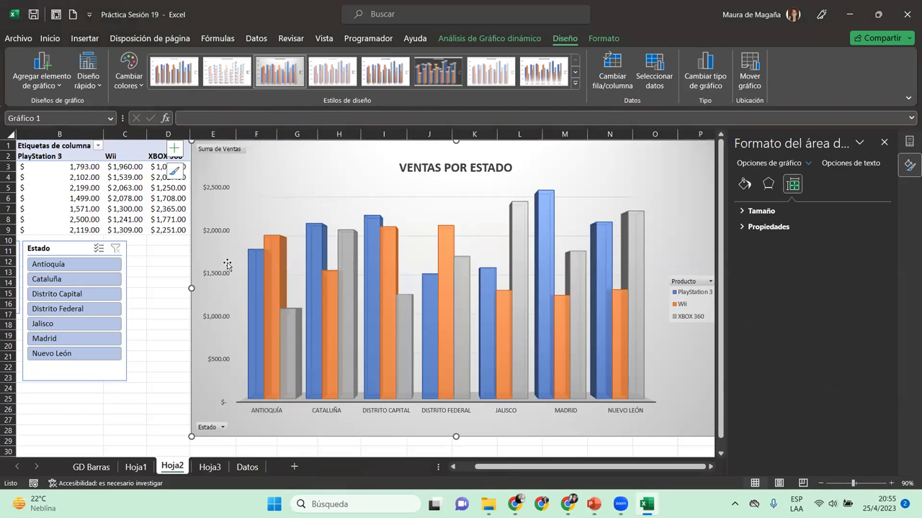
right_click(258, 282)
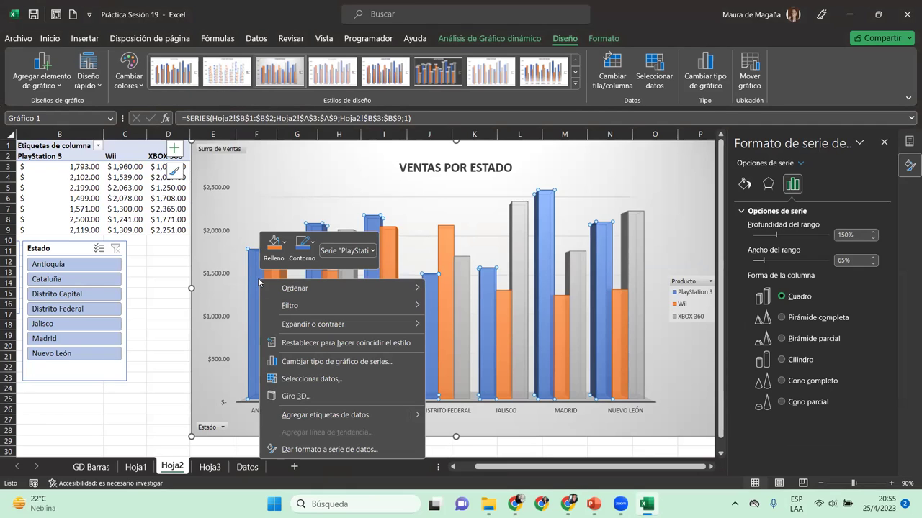
click(311, 452)
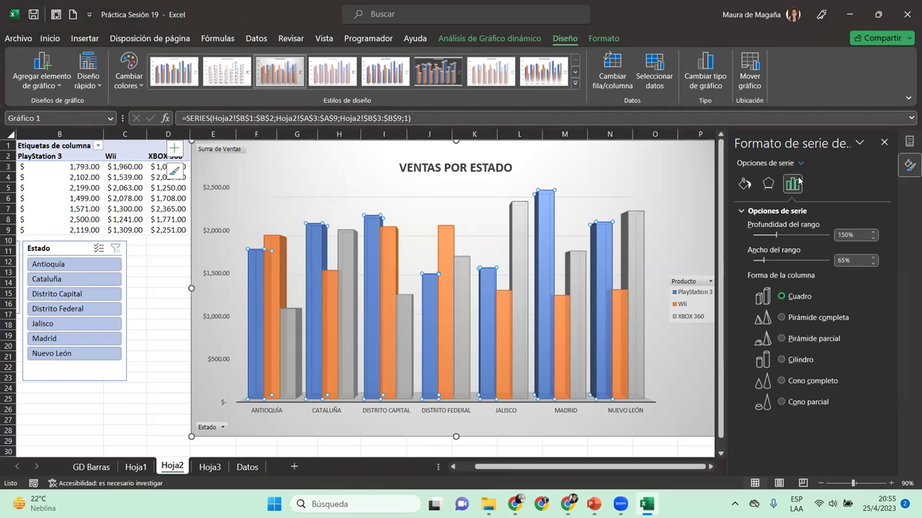
click(782, 319)
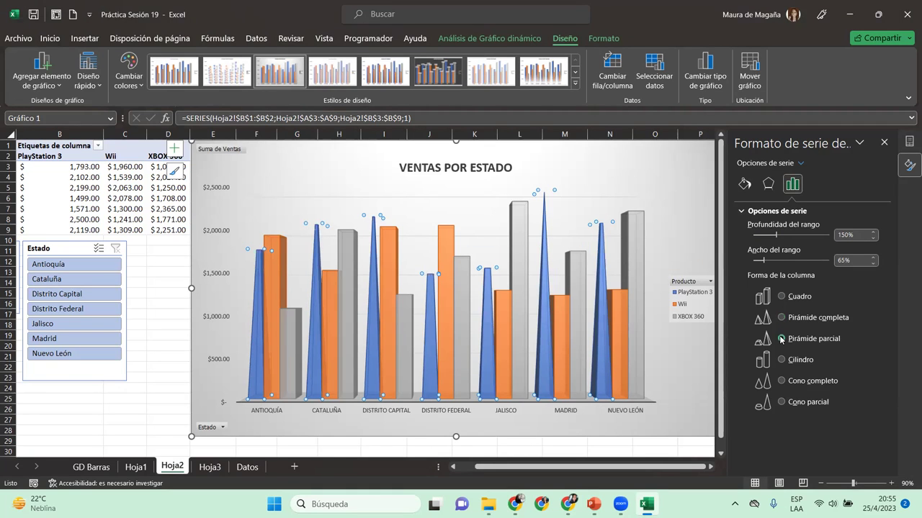
click(782, 360)
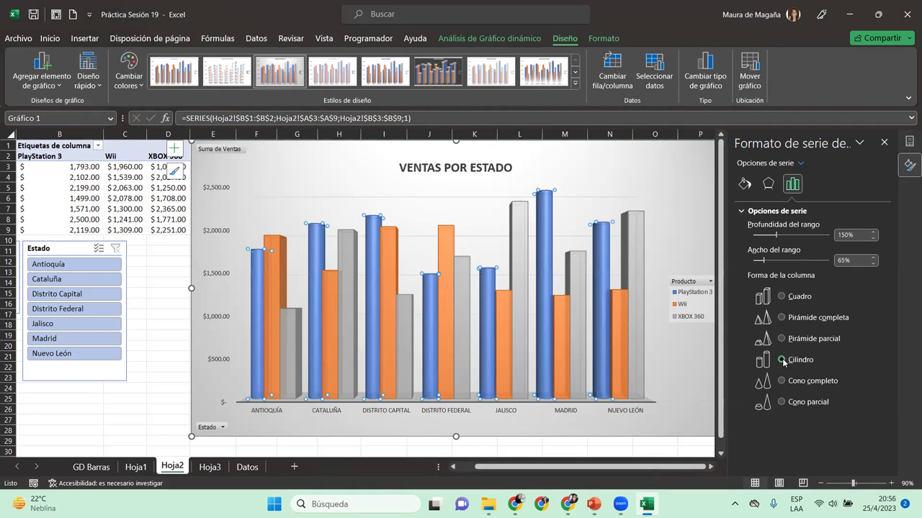
click(782, 402)
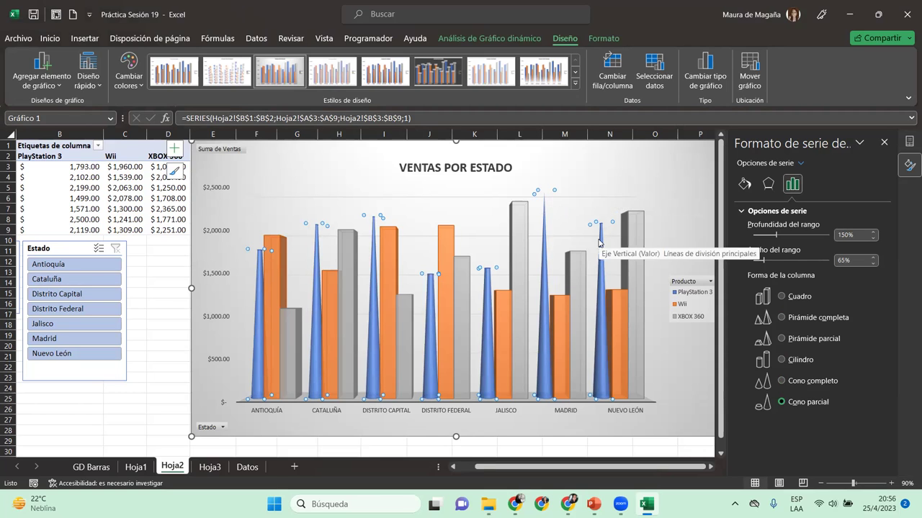
click(781, 359)
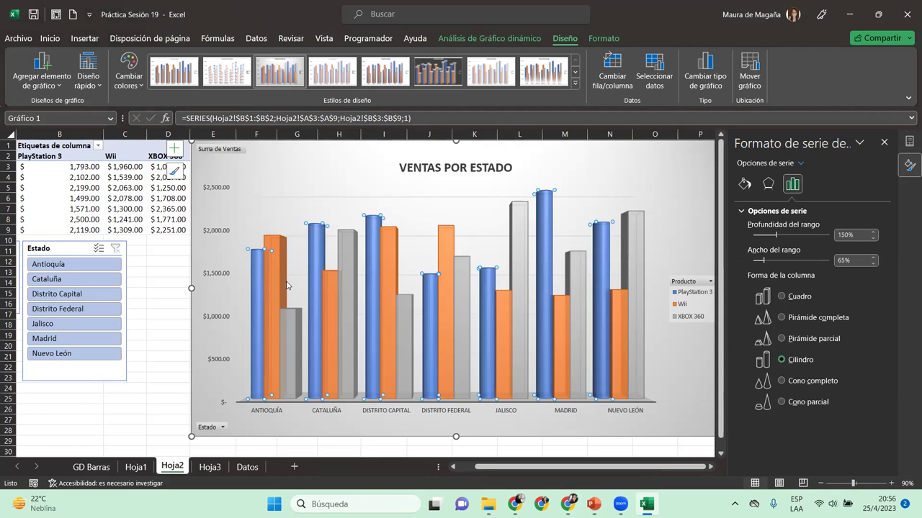
Step: Make the Wii and XBOX 360 columns cylinders too and close the format pane
click(279, 282)
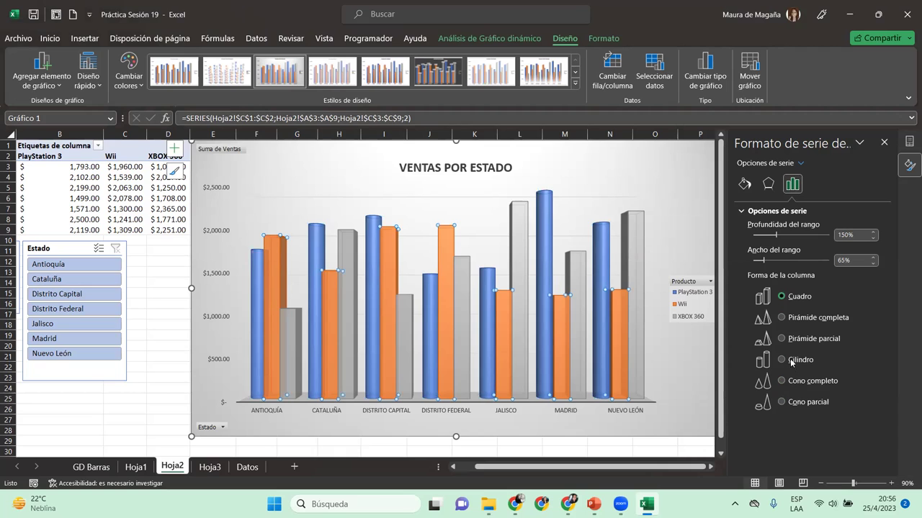
click(782, 359)
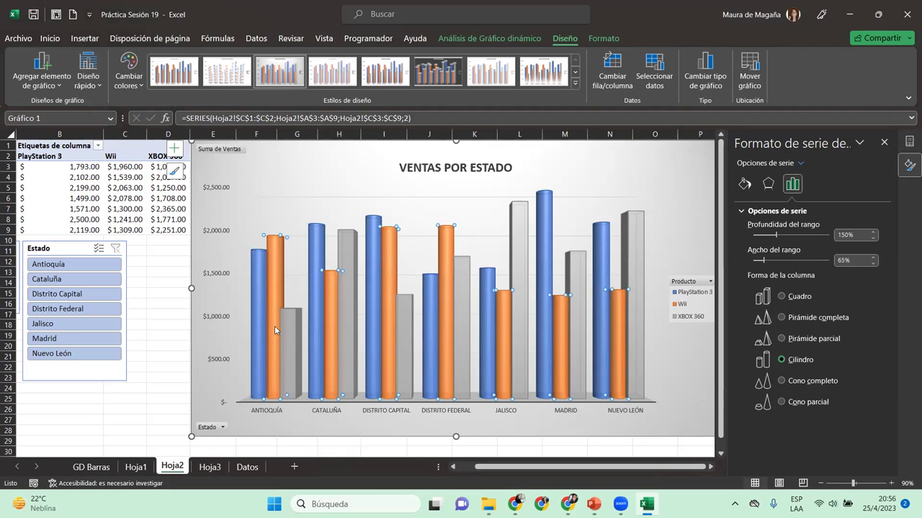
click(295, 334)
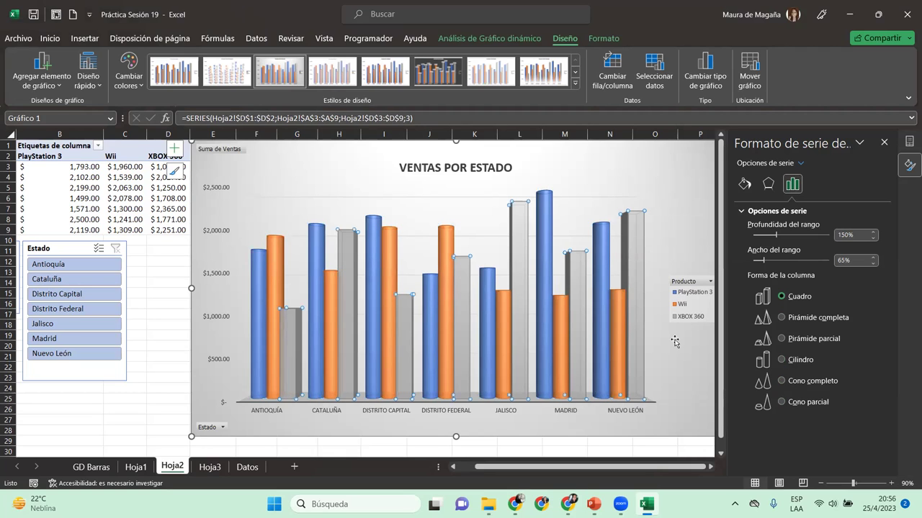
click(783, 359)
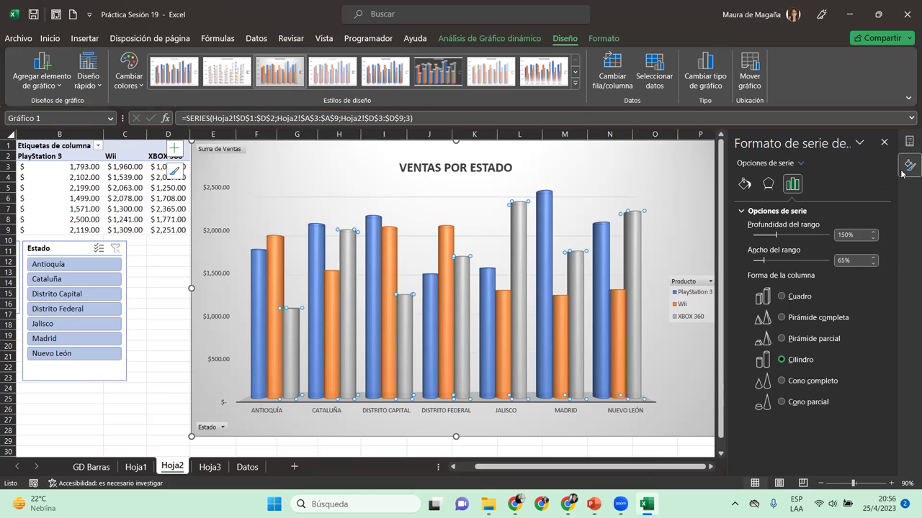
click(885, 143)
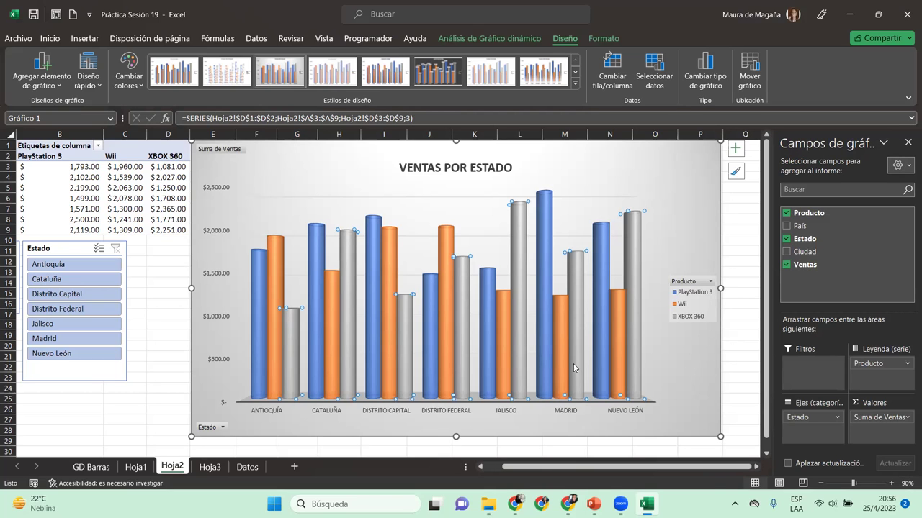
click(701, 283)
click(700, 283)
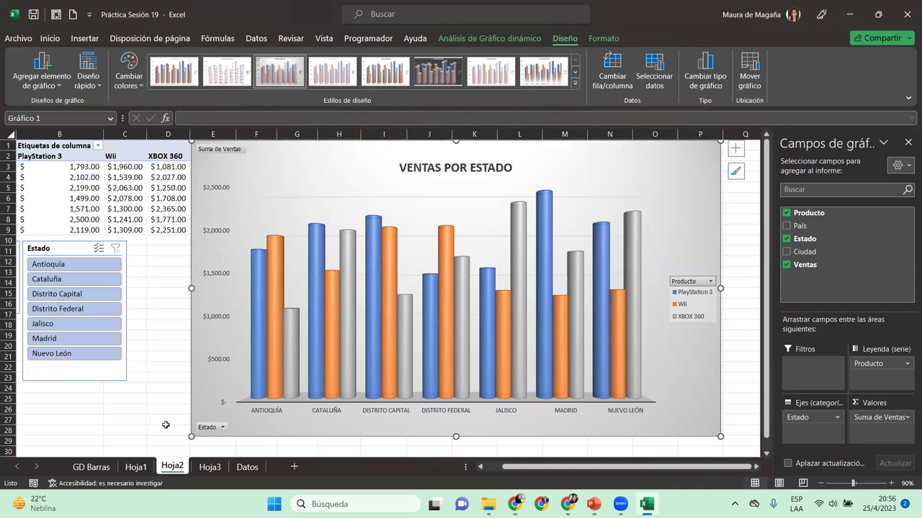
click(215, 428)
click(216, 430)
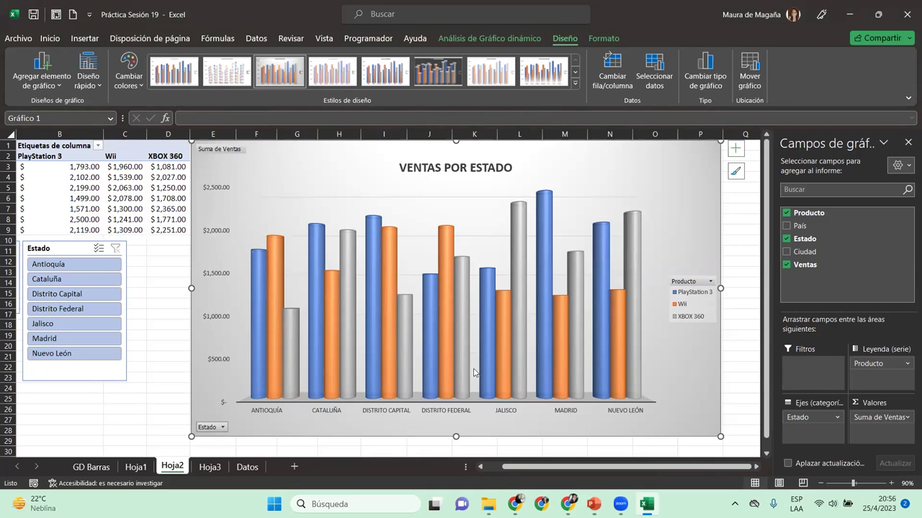
drag(722, 471, 706, 471)
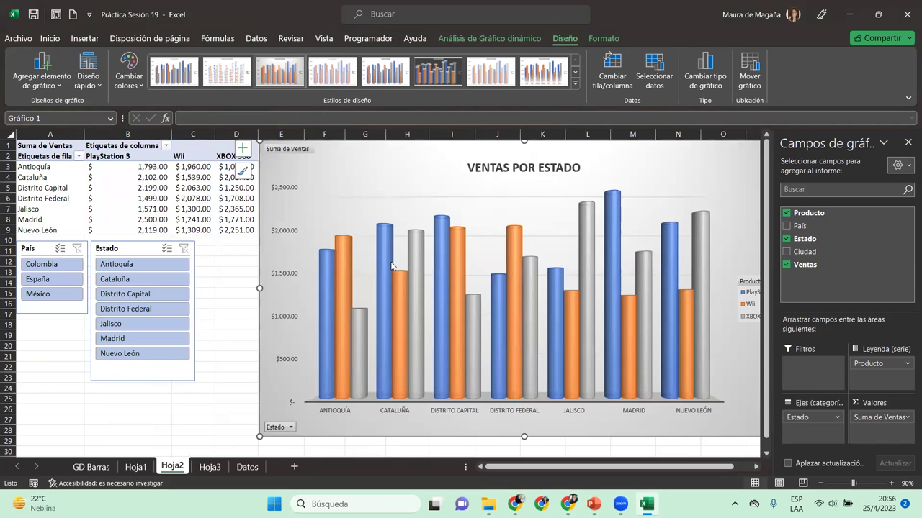
mouse_move(820, 226)
mouse_down()
mouse_move(792, 430)
mouse_move(836, 252)
mouse_up()
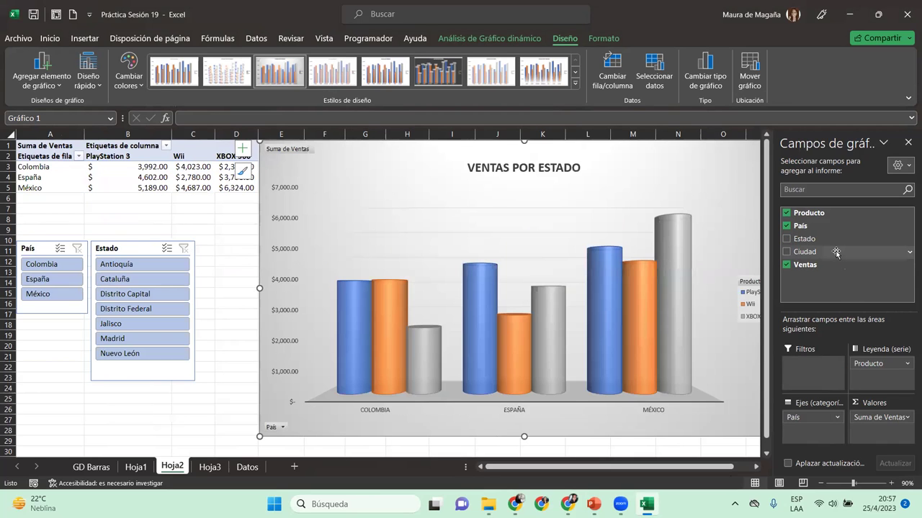
mouse_move(821, 238)
mouse_down()
mouse_move(811, 429)
mouse_move(818, 214)
mouse_up()
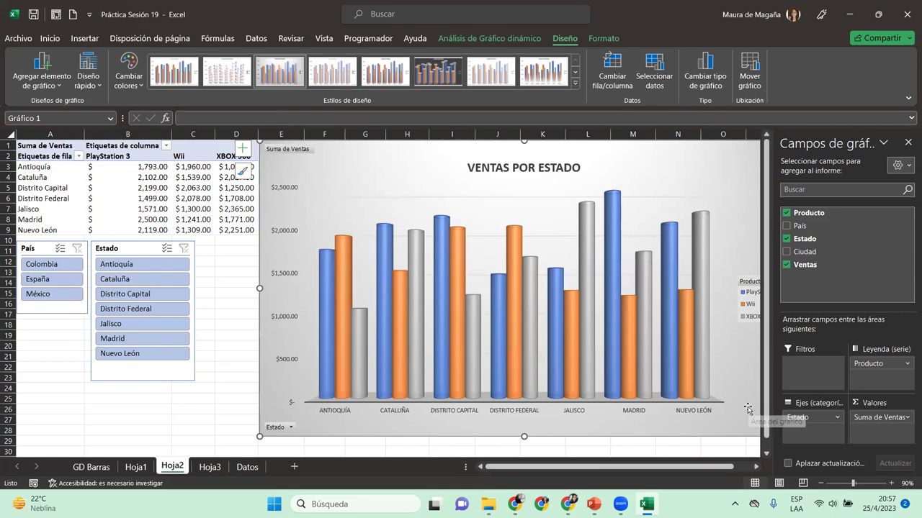
click(125, 293)
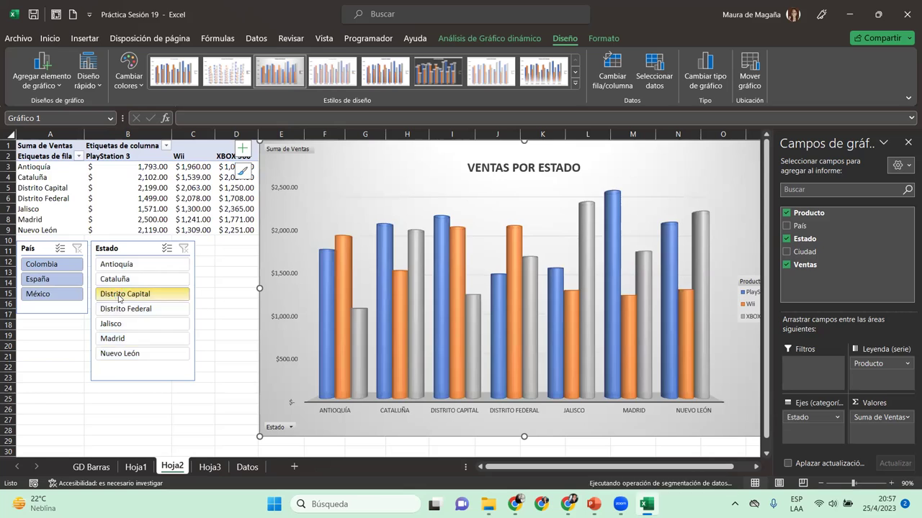
click(128, 314)
click(166, 247)
click(142, 280)
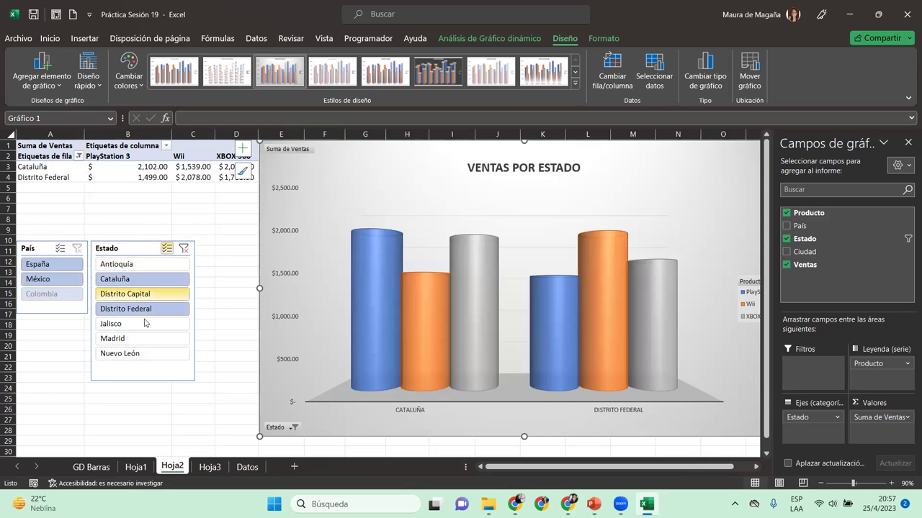
click(145, 344)
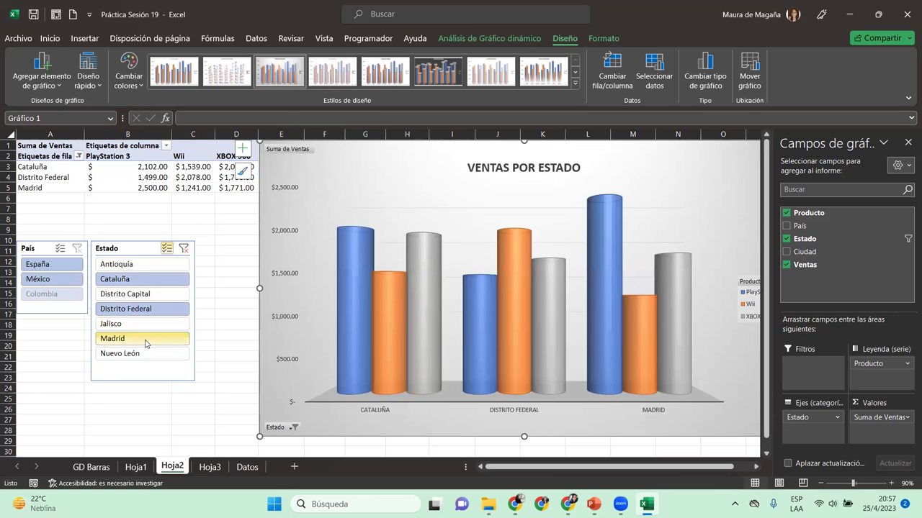
click(184, 250)
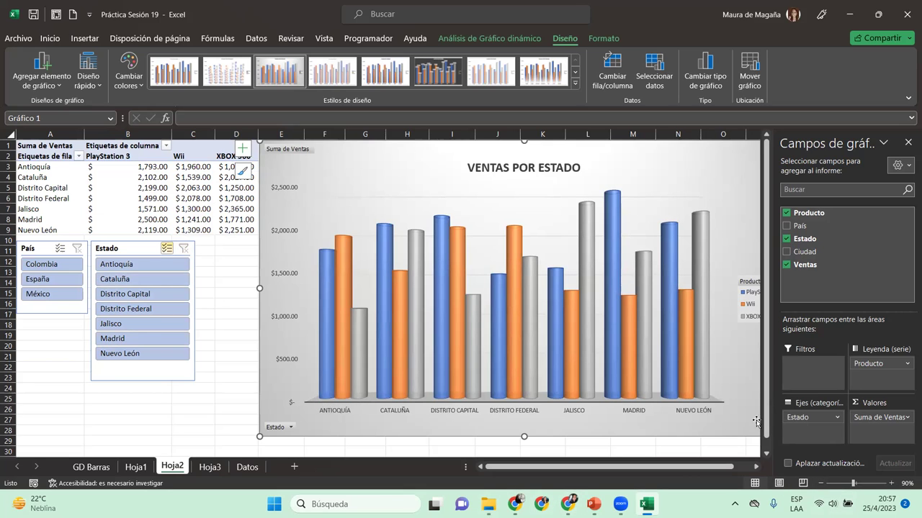
Step: Narrow the chart from its left edge and shift it slightly left
drag(260, 288, 282, 288)
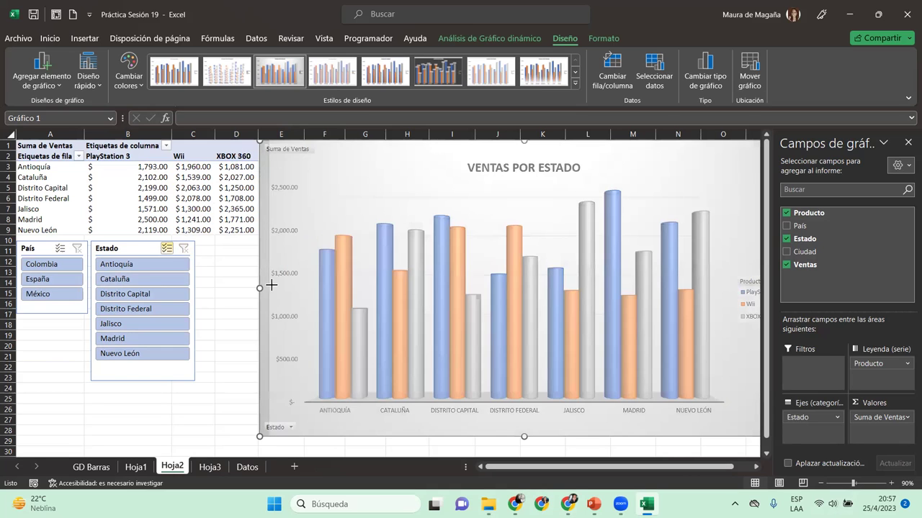
drag(363, 152, 348, 153)
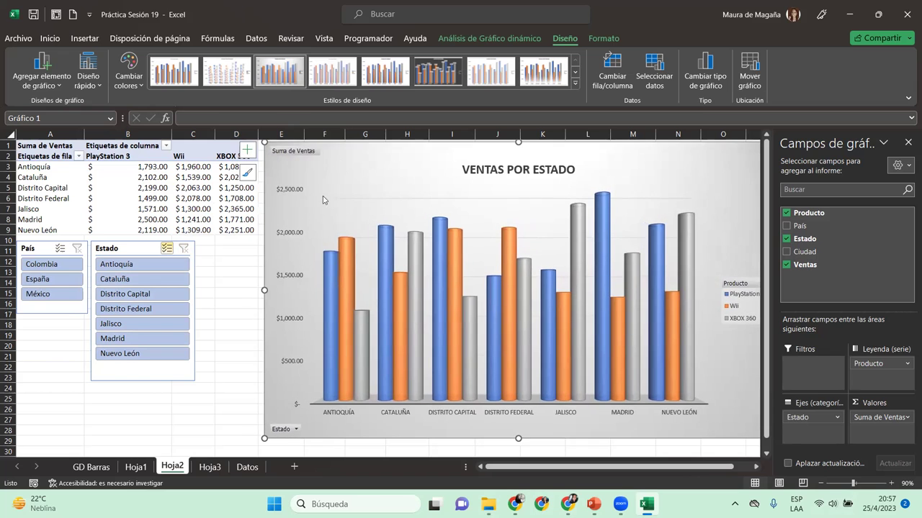
drag(265, 290, 288, 288)
drag(353, 171, 324, 166)
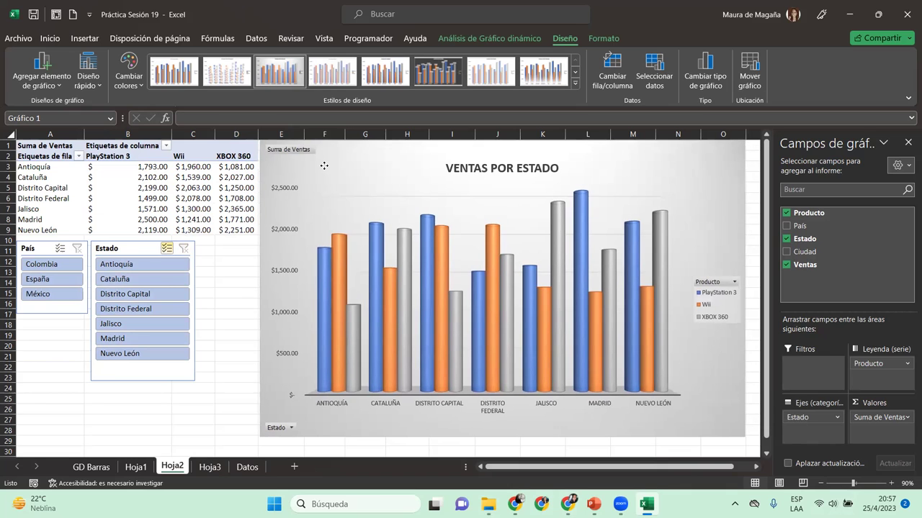
Step: Set the chart text to Candara Light and enlarge it to size 11
click(51, 39)
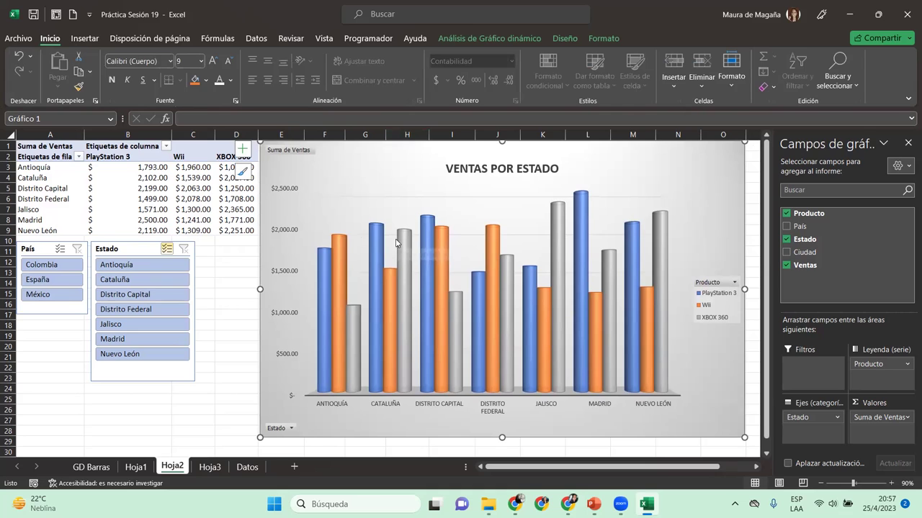
click(170, 62)
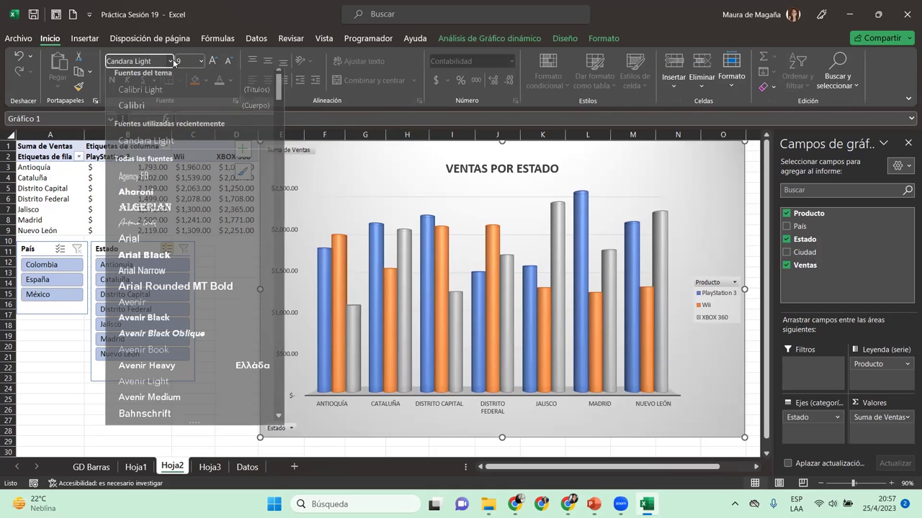
click(147, 129)
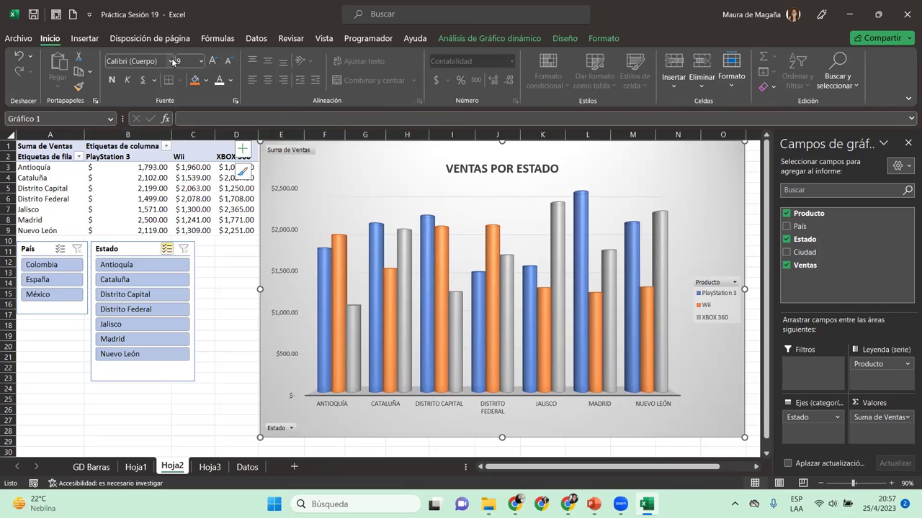
click(169, 61)
click(181, 147)
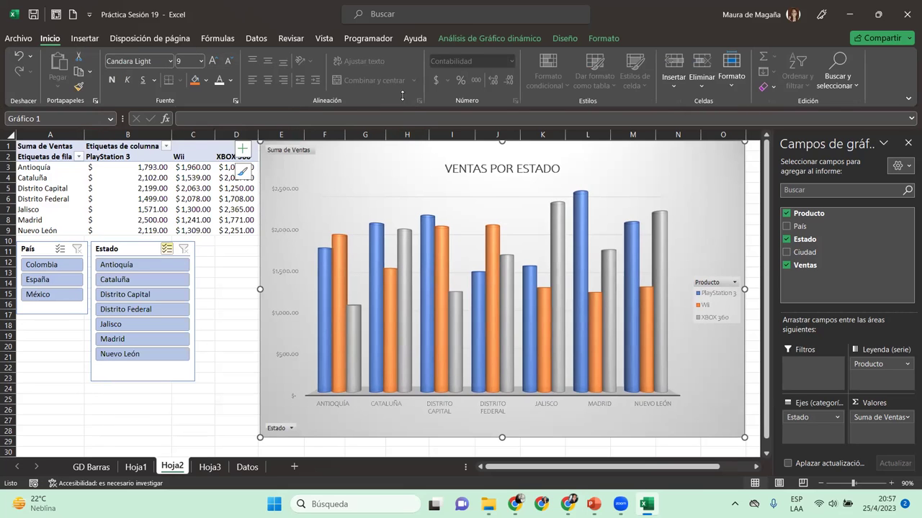
click(214, 60)
click(214, 60)
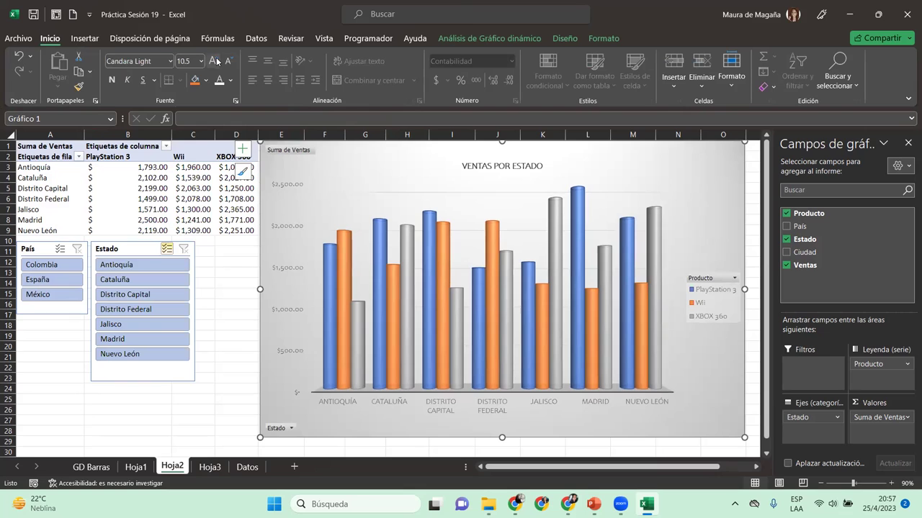
Step: Make all chart text blue and bold
click(230, 80)
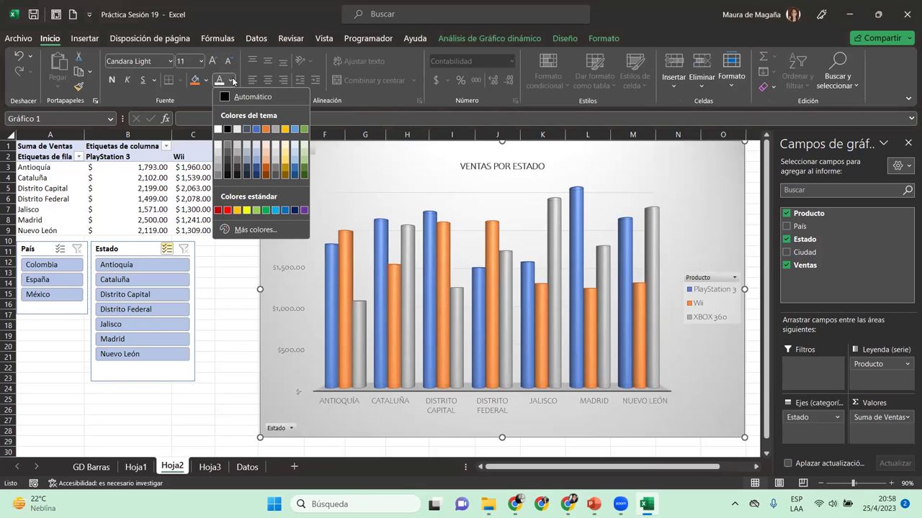
click(294, 214)
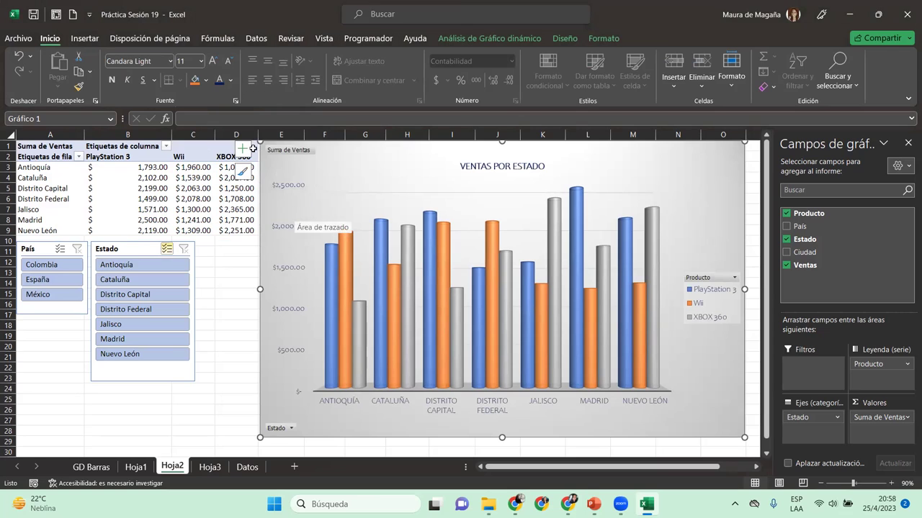
click(230, 80)
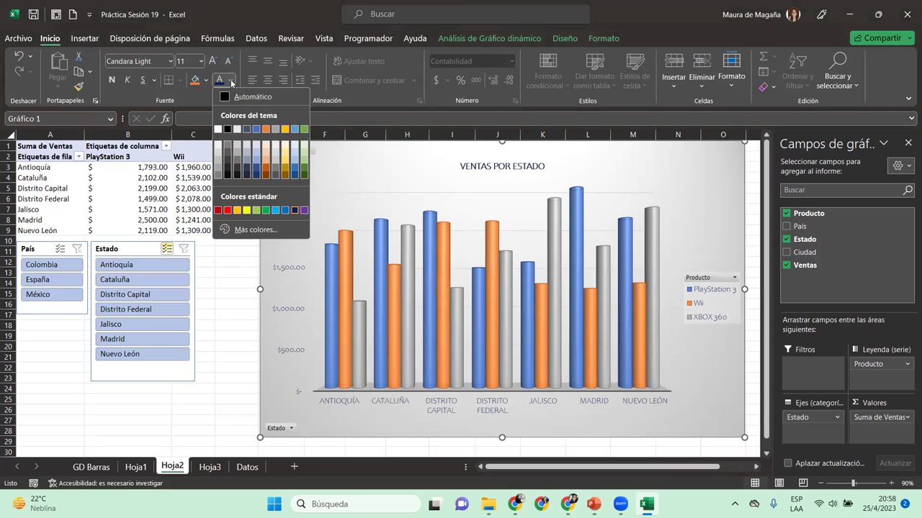
click(285, 210)
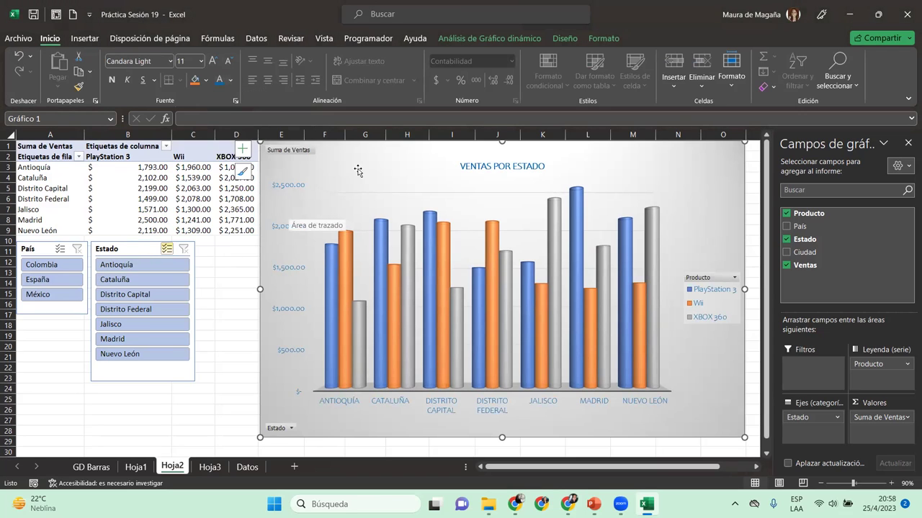
click(113, 83)
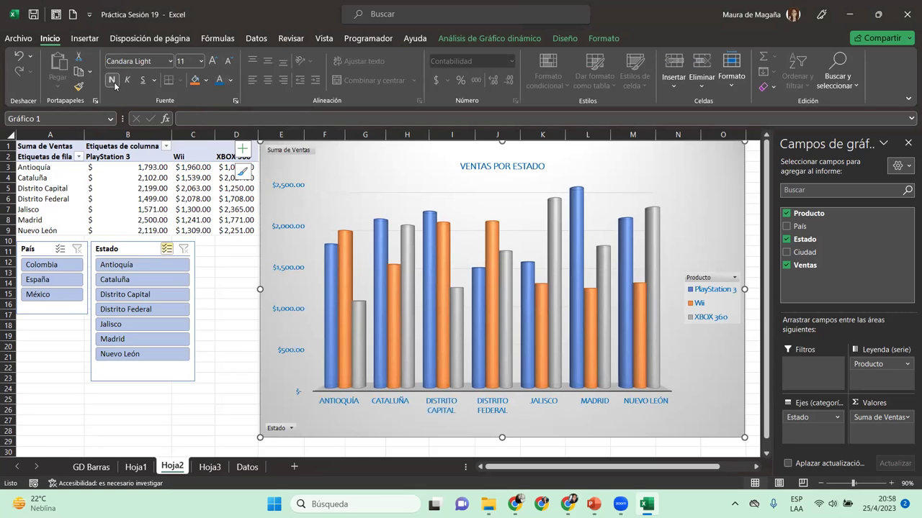
click(518, 169)
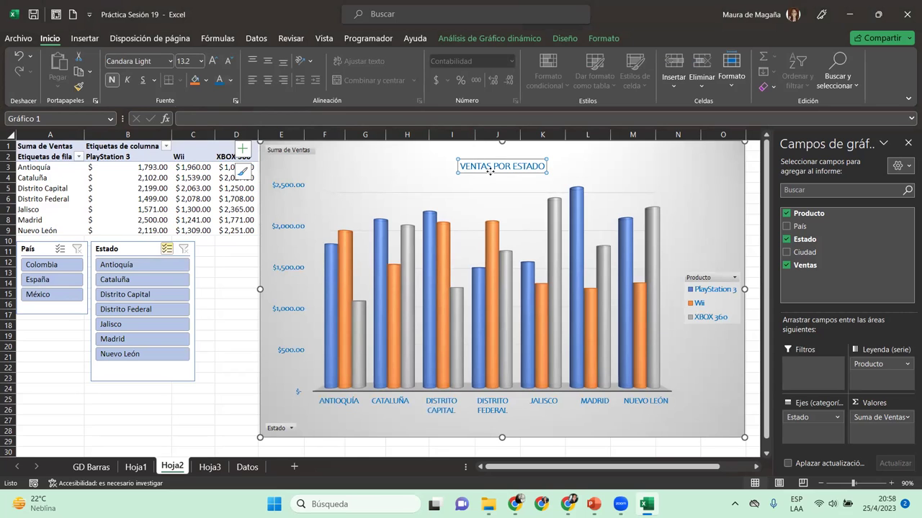
Step: Append ' Y PRODUCTO' to the chart title and enlarge it to size 28
click(545, 165)
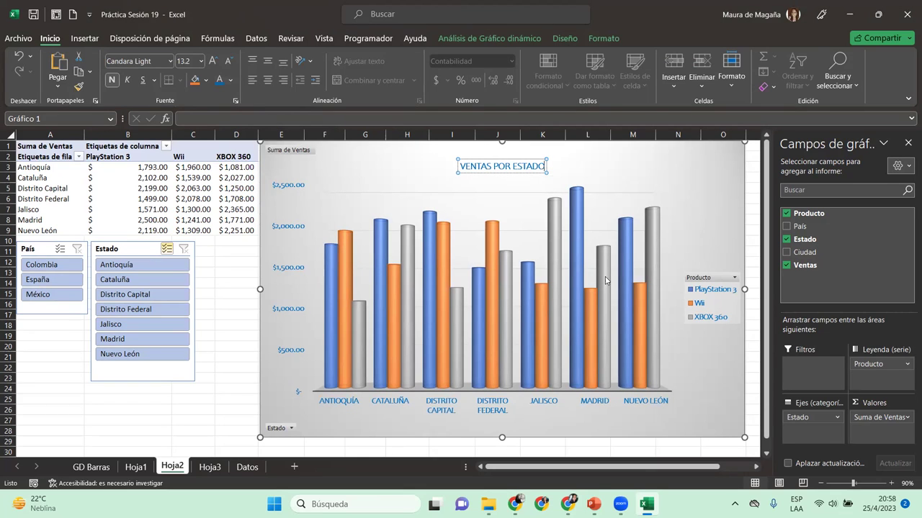
text(Y PRODUCTO)
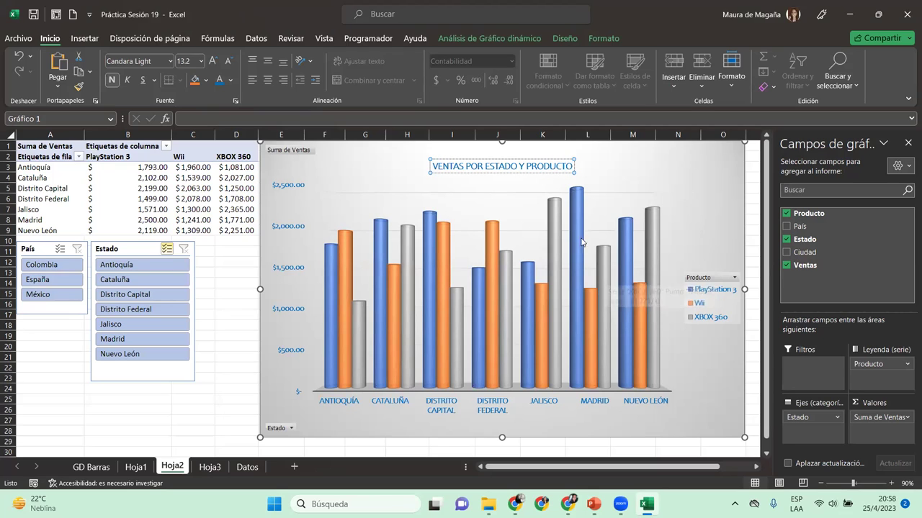
click(213, 64)
click(212, 63)
click(213, 63)
click(212, 63)
click(212, 64)
click(213, 64)
click(213, 64)
click(213, 64)
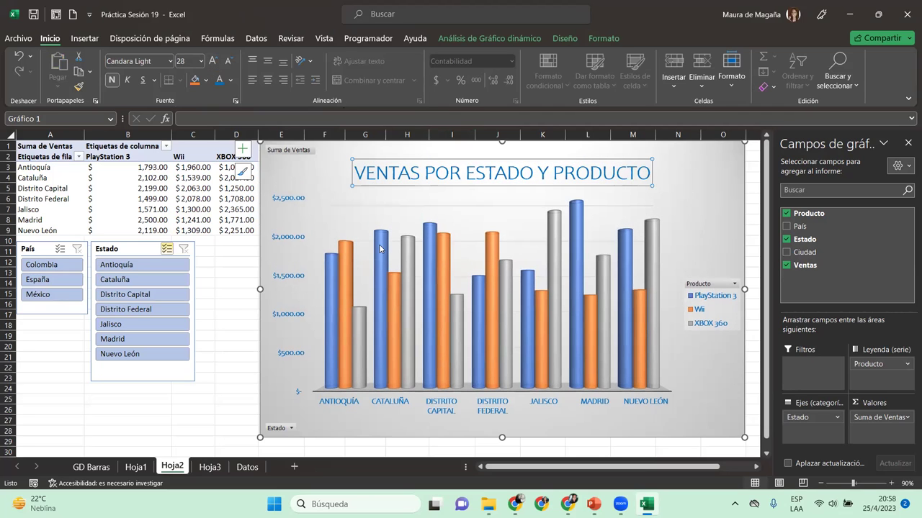
click(726, 421)
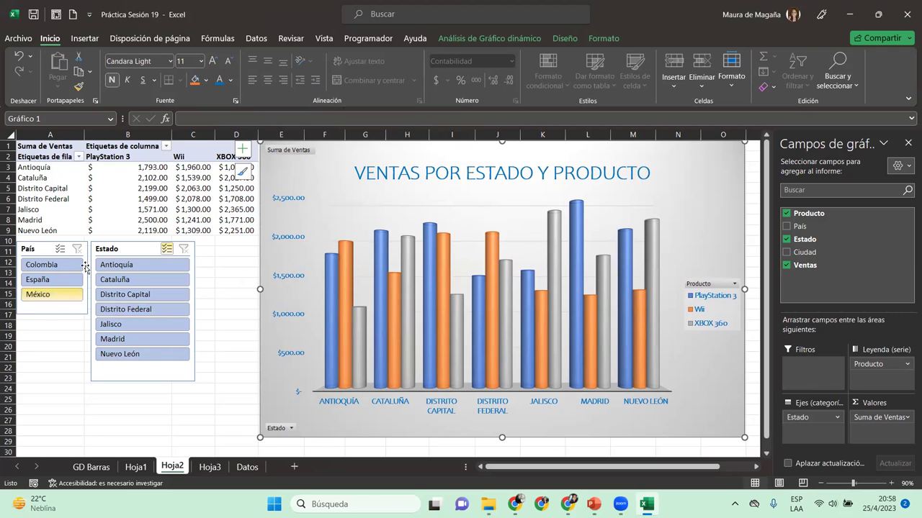
Step: Give the País slicer the orange light slicer style
click(72, 198)
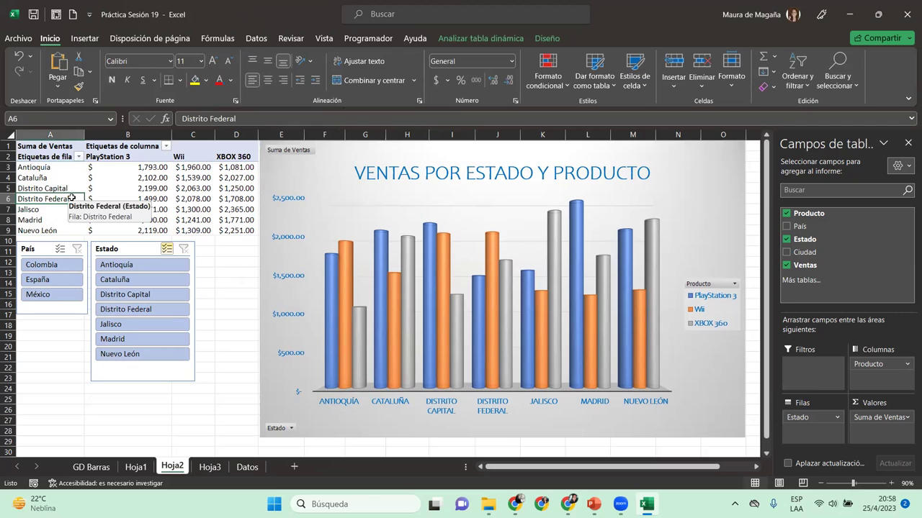
click(49, 250)
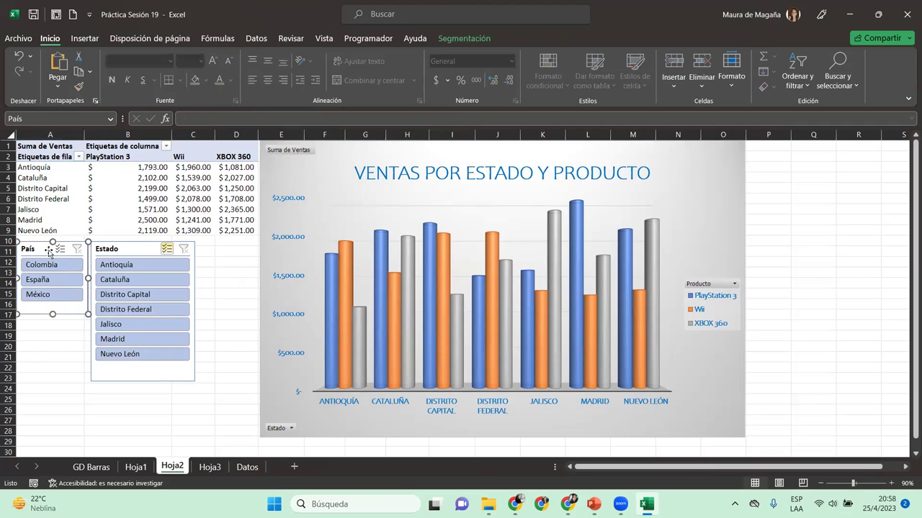
click(296, 171)
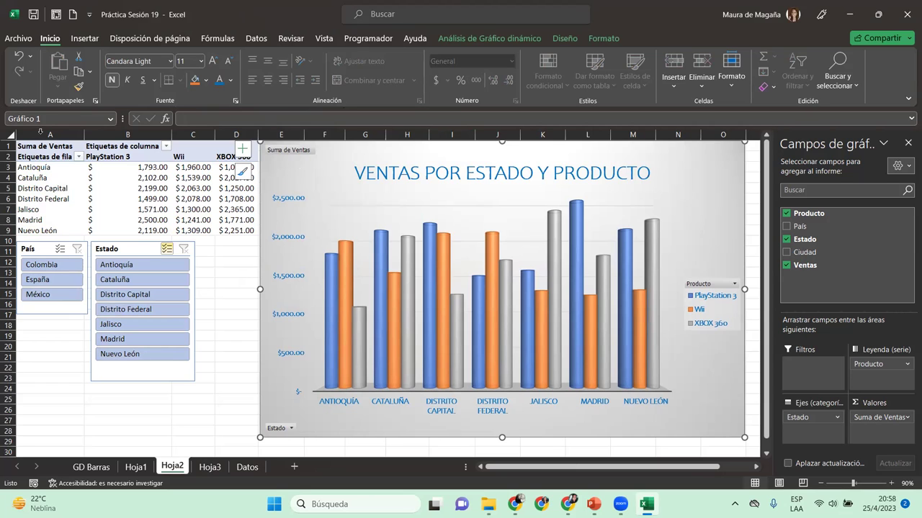
click(43, 178)
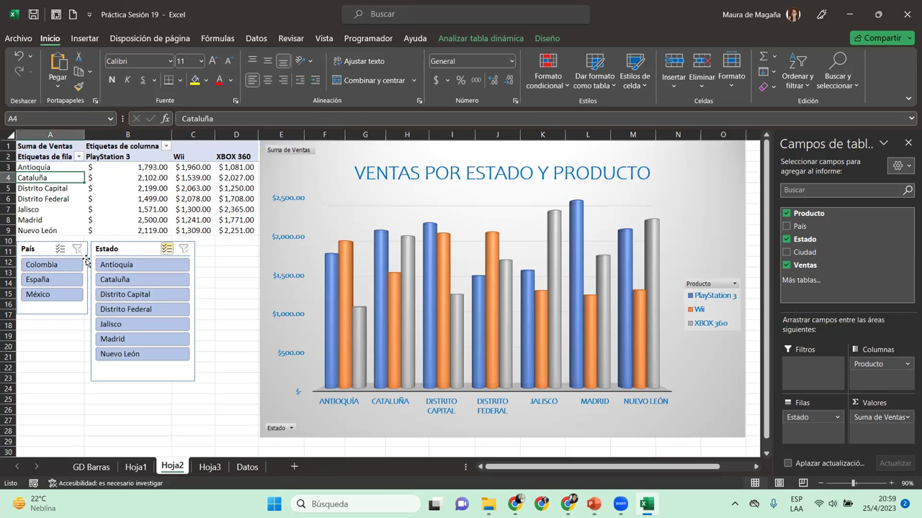
click(49, 256)
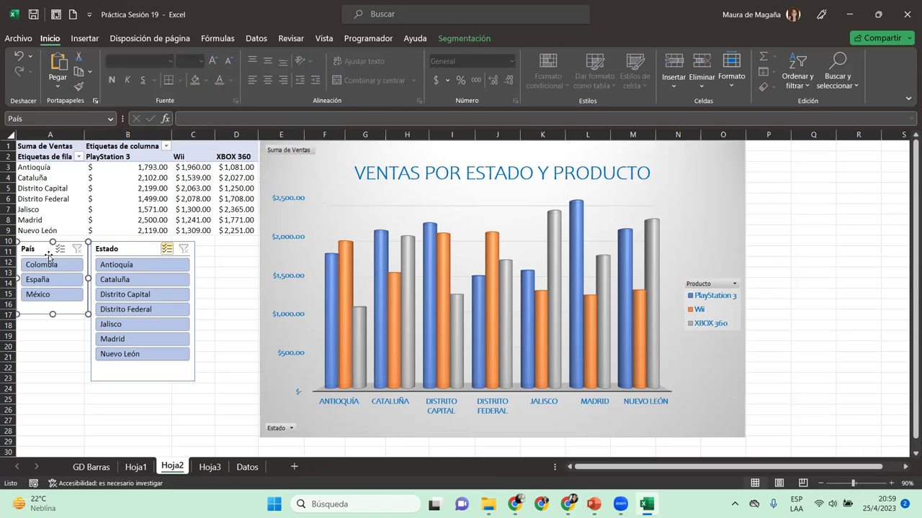
click(463, 39)
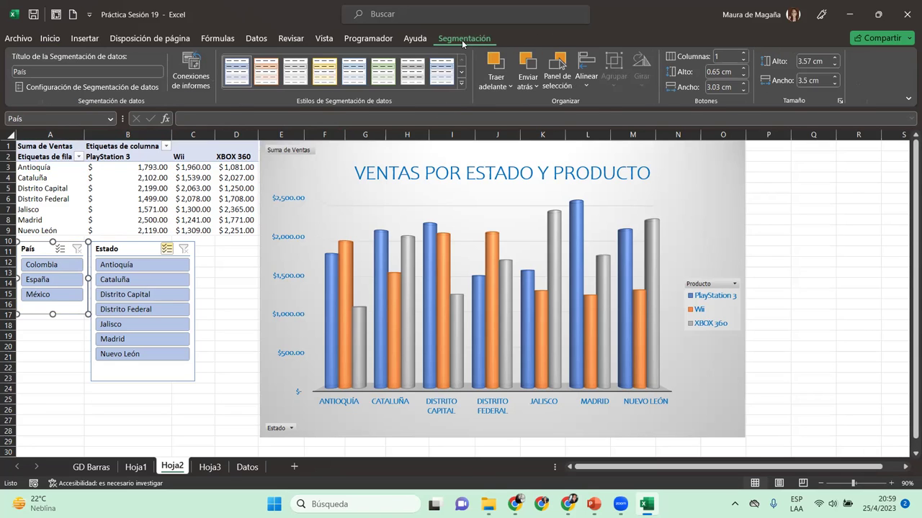
click(461, 84)
click(265, 88)
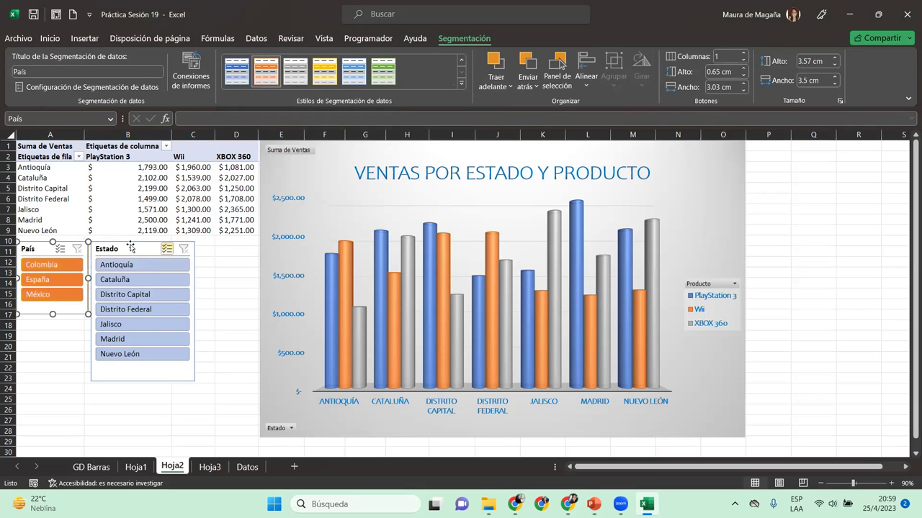
Step: Apply the same orange slicer style to the Estado slicer
click(129, 248)
click(266, 72)
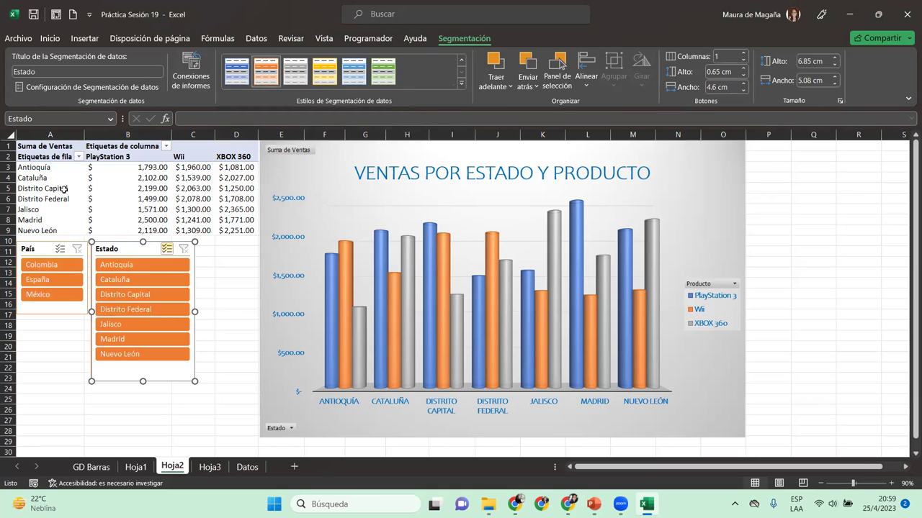
click(44, 188)
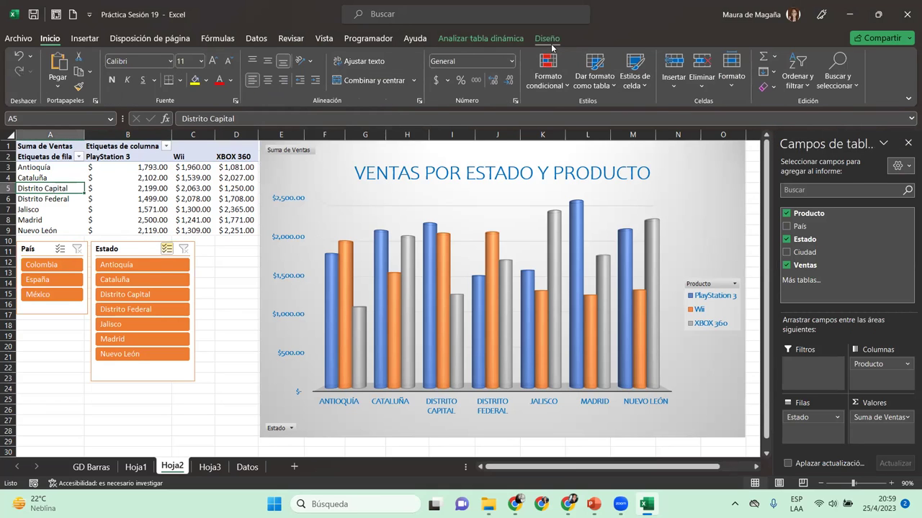
Step: Apply Anaranjado claro, Estilo de tabla dinámica medio 10 to the pivot table
click(549, 41)
click(661, 83)
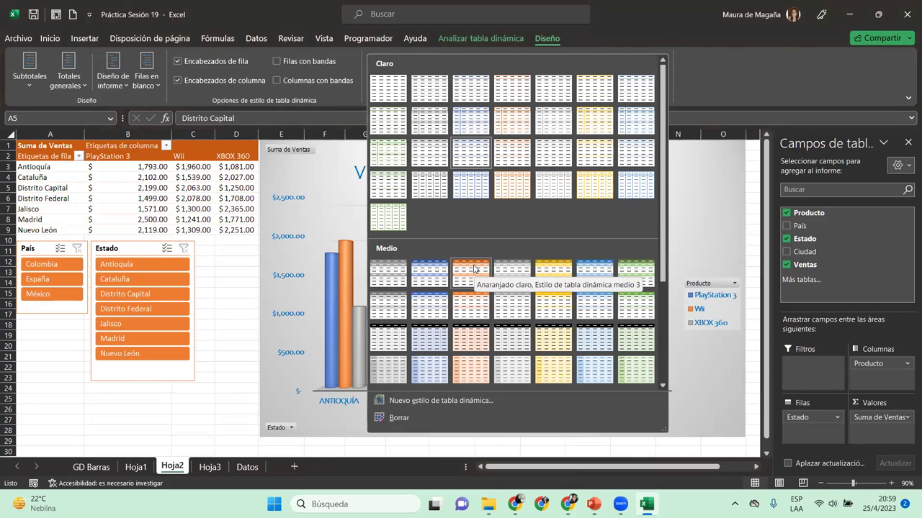
click(469, 304)
click(278, 170)
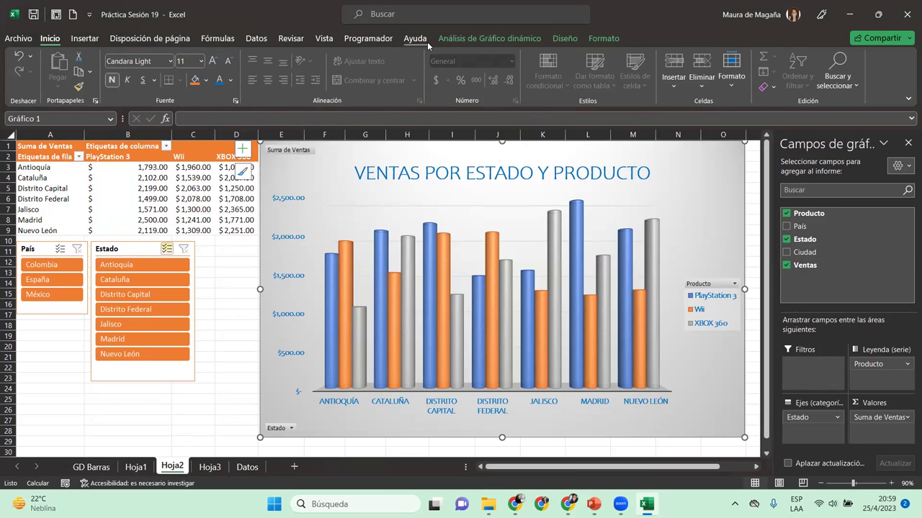
click(461, 41)
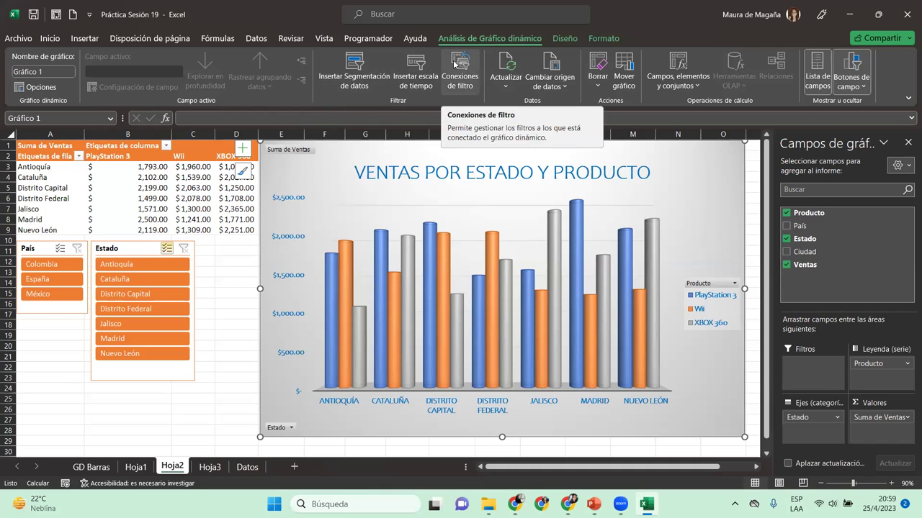
click(562, 39)
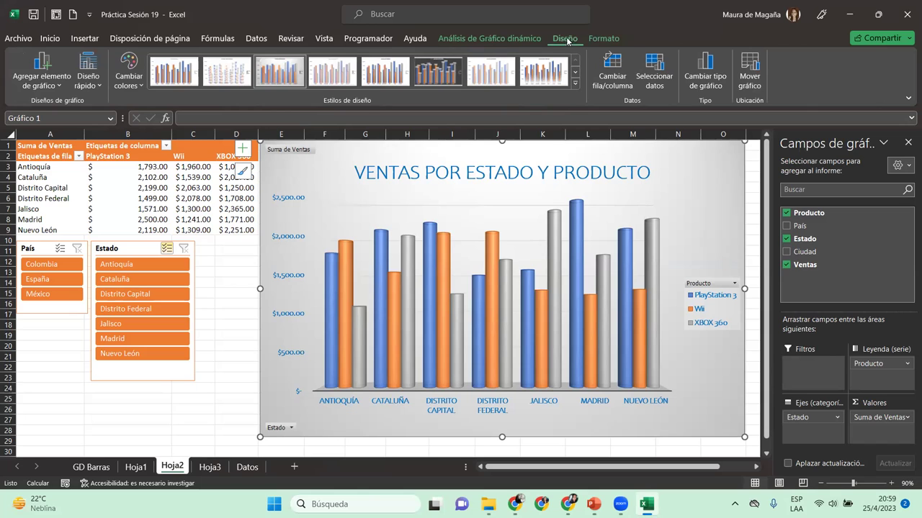
click(602, 38)
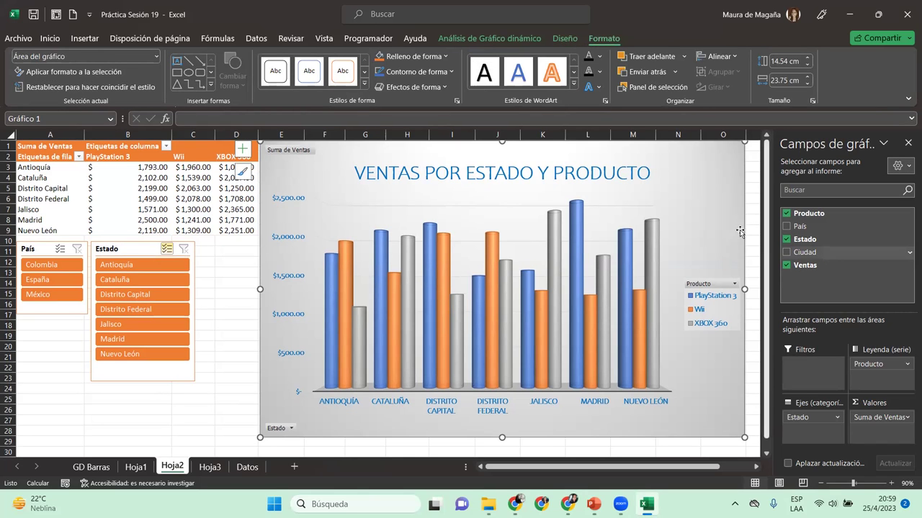
click(331, 264)
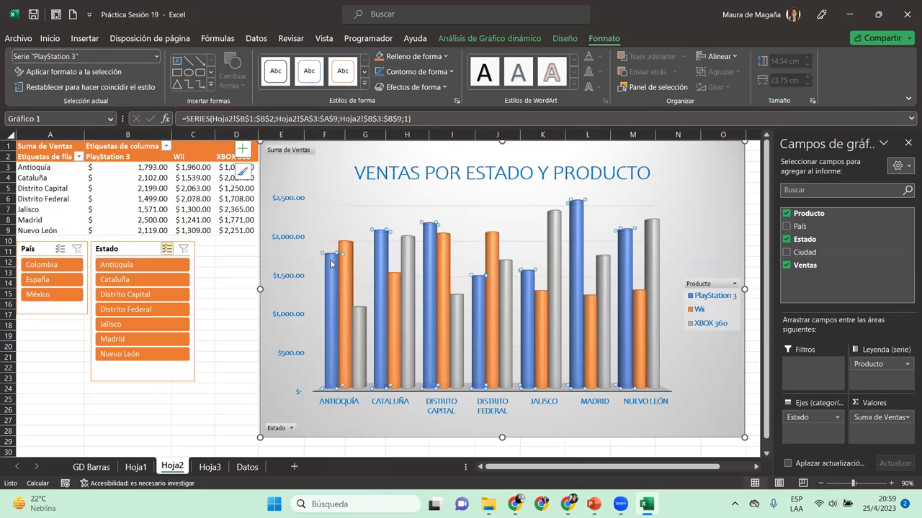
click(414, 56)
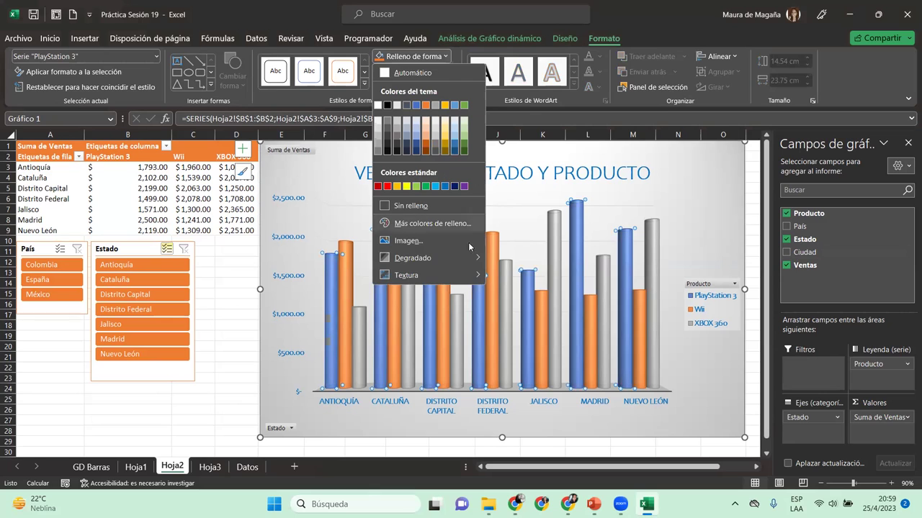
click(737, 377)
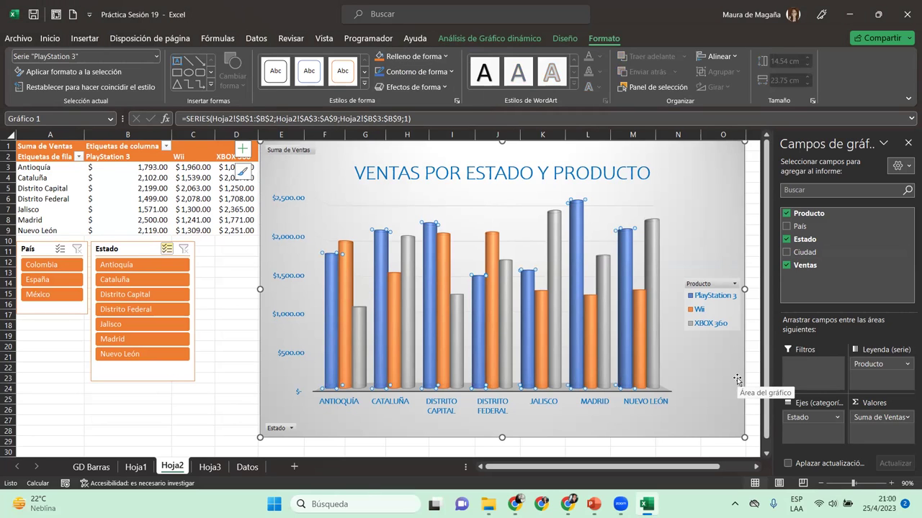
click(736, 378)
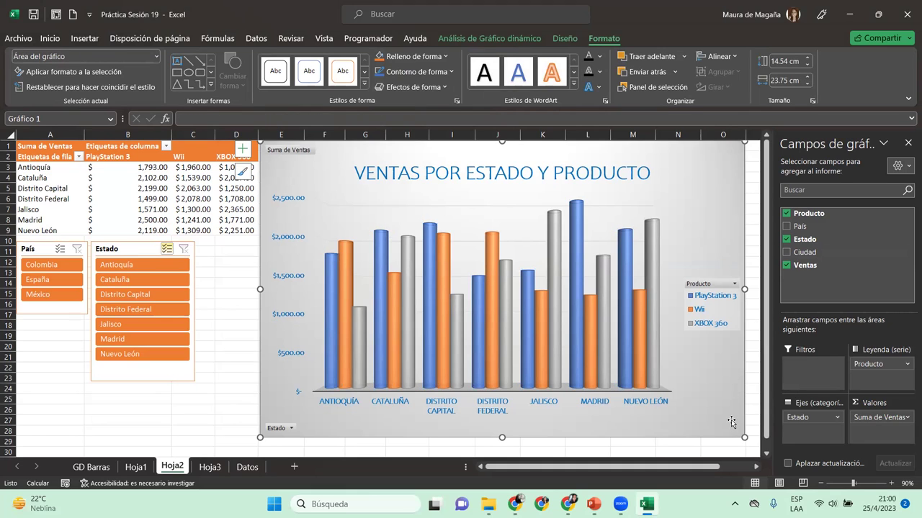
click(75, 400)
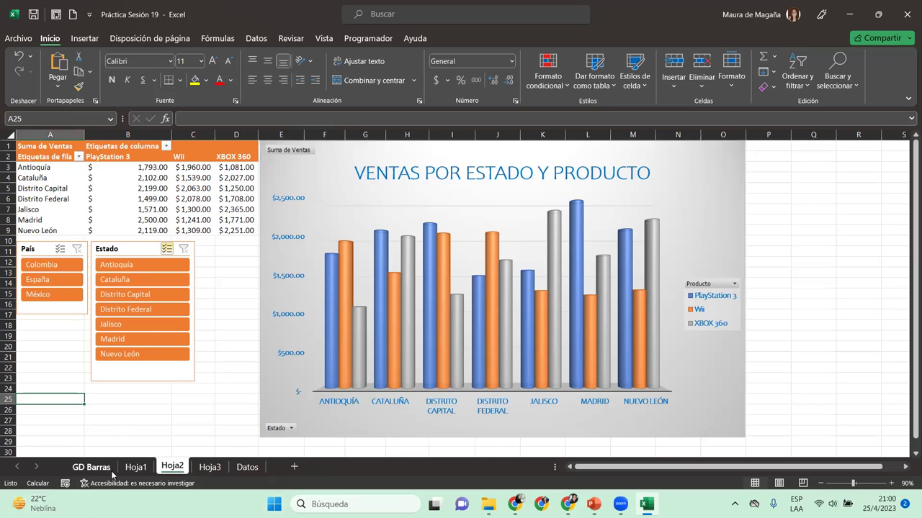
Step: Enter the author's full name in cell A25, correcting a typo along the way
text(Maura D)
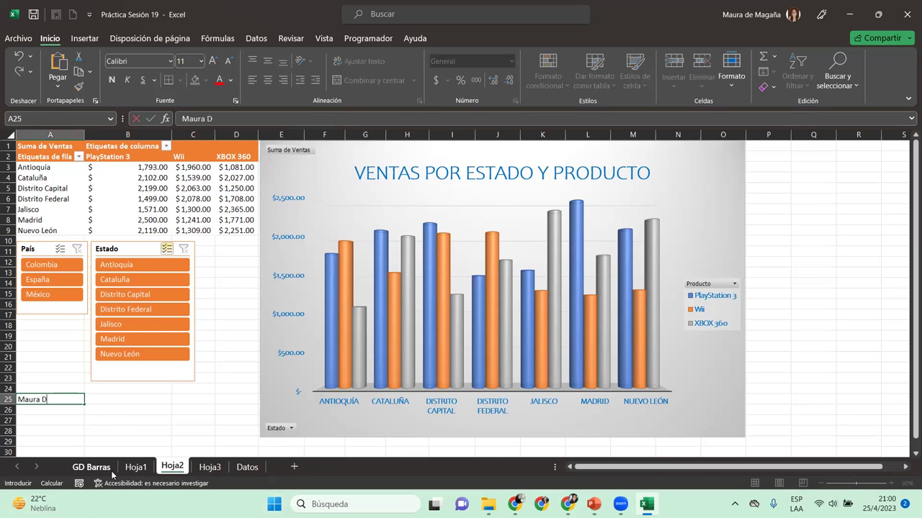
text(el)
key(BackSpace)
text(Cid)
key(Return)
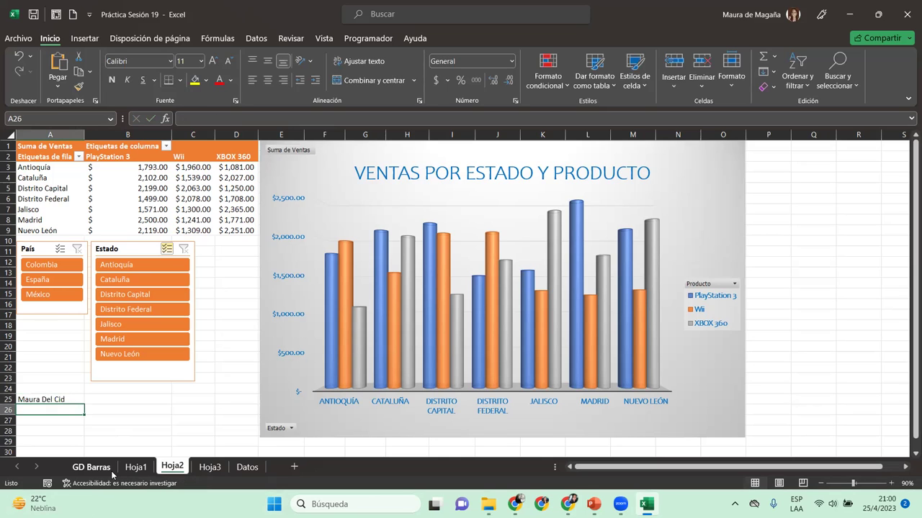
click(69, 398)
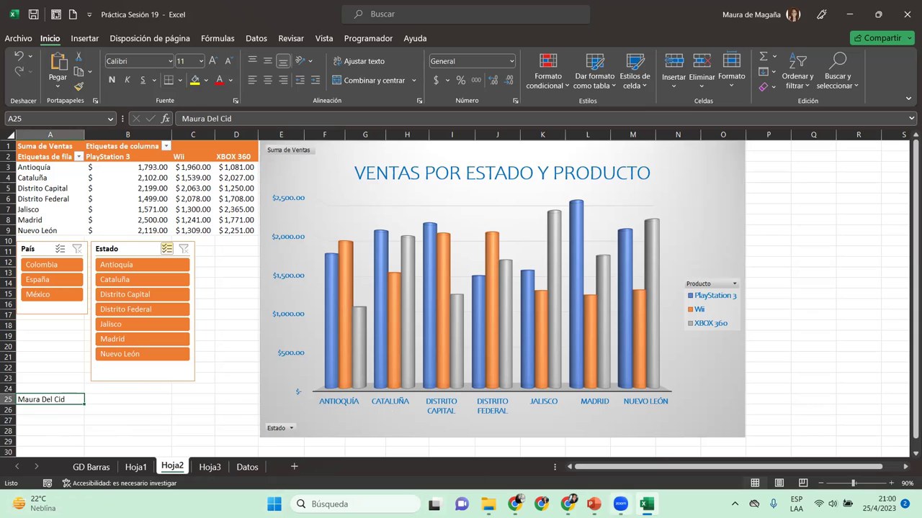
Step: Return to the PowerPoint slideshow and settle on the closing CIERRE Y CONCLUSIONES slide
mouse_move(620, 504)
click(655, 439)
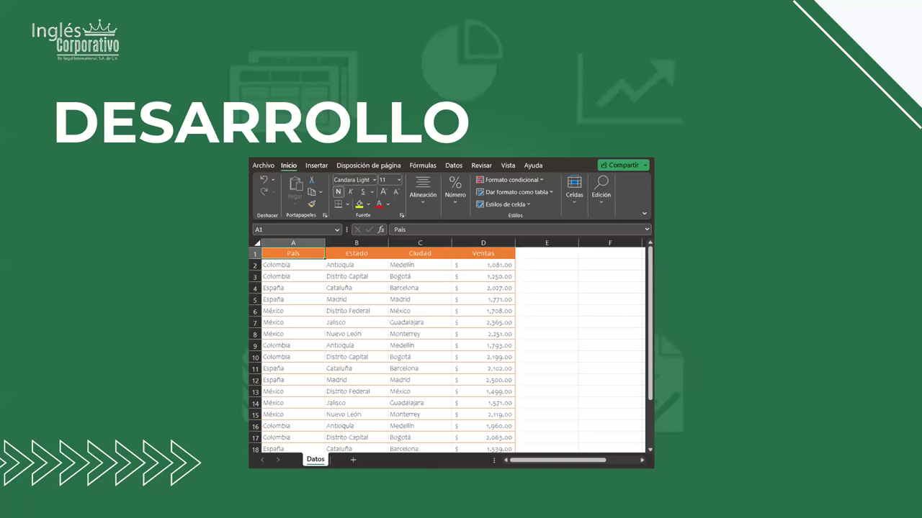
click(840, 384)
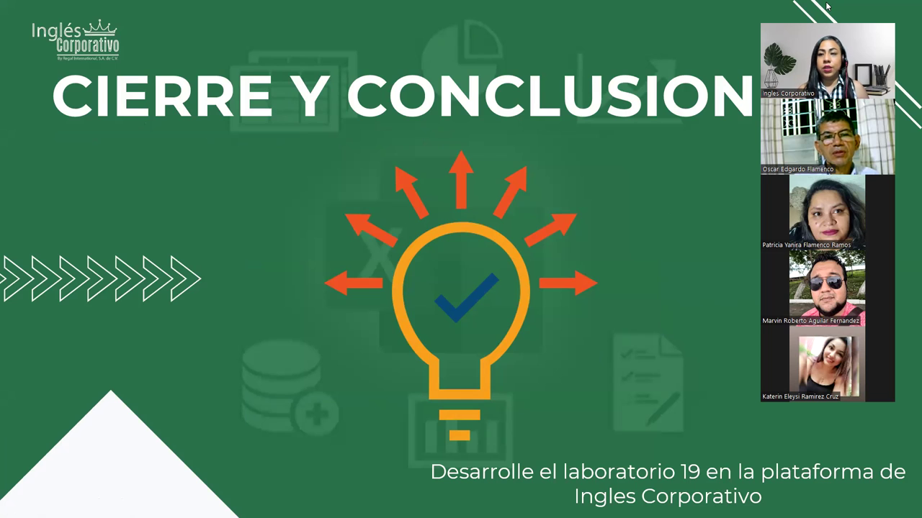
key(Right)
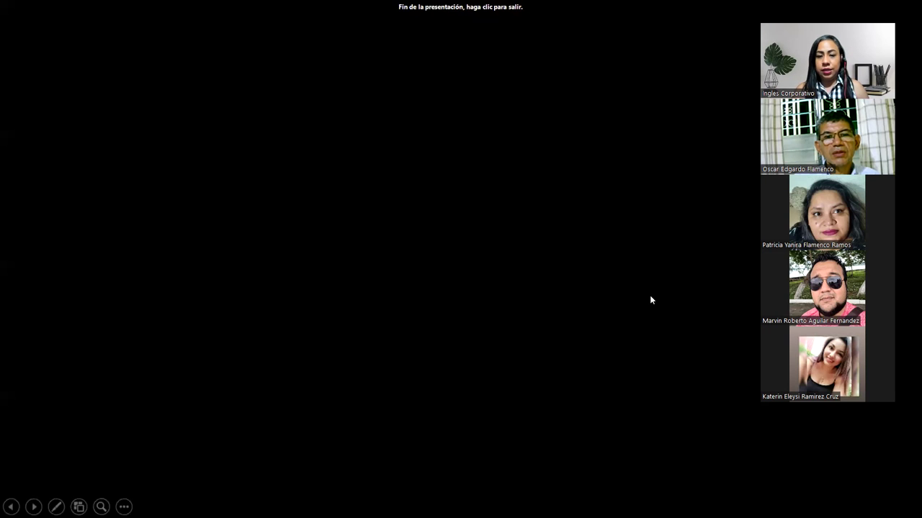
key(Left)
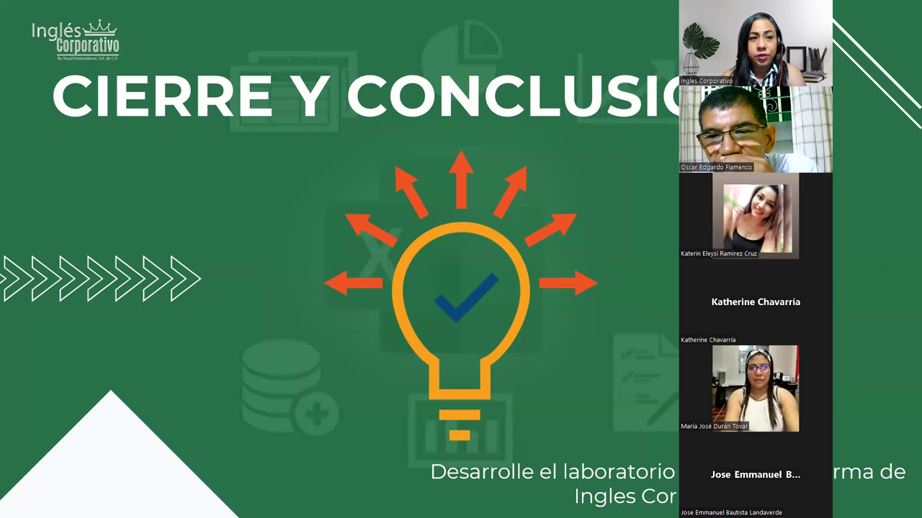
key(super)
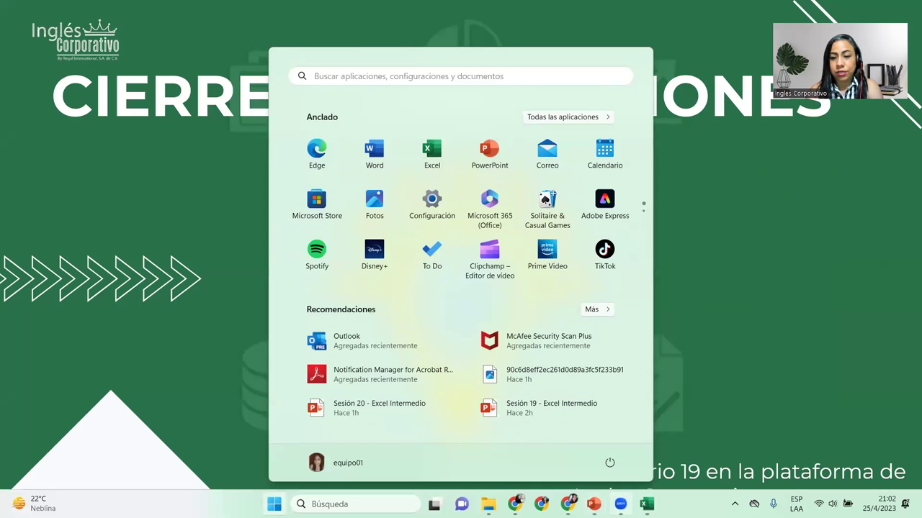
key(Escape)
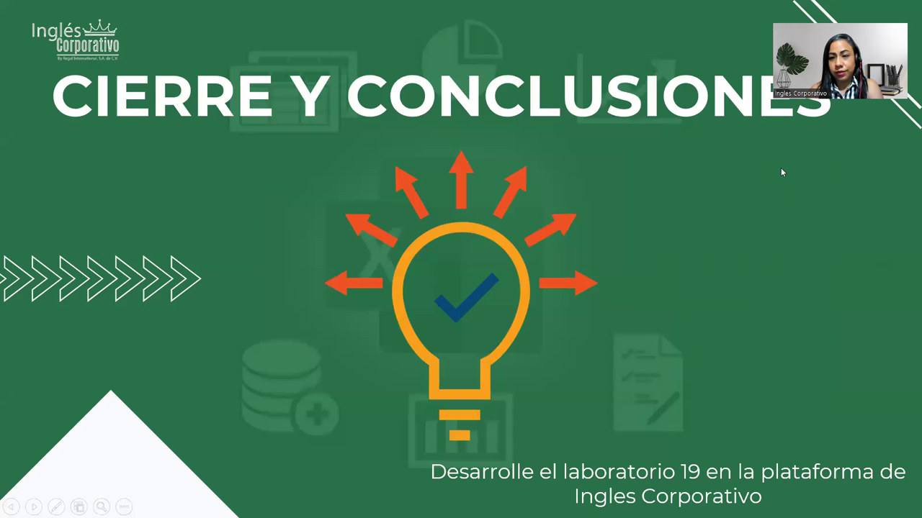